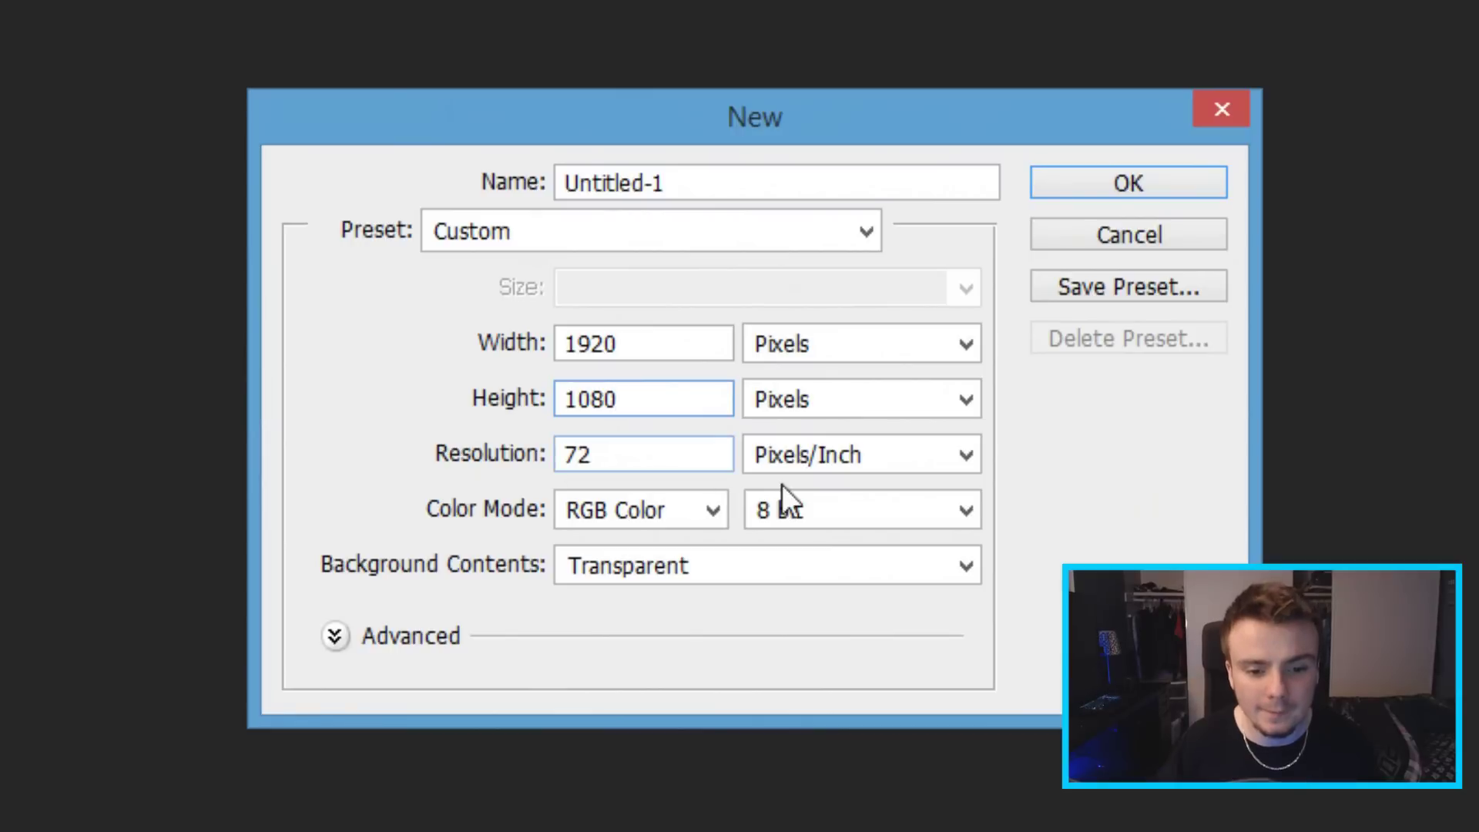
Create a new transparent RGB document measuring 1920 by 1080 pixels at 72 pixels/inch
{"action": "left_click", "coordinate": [858, 354]}
{"action": "left_click", "coordinate": [850, 353]}
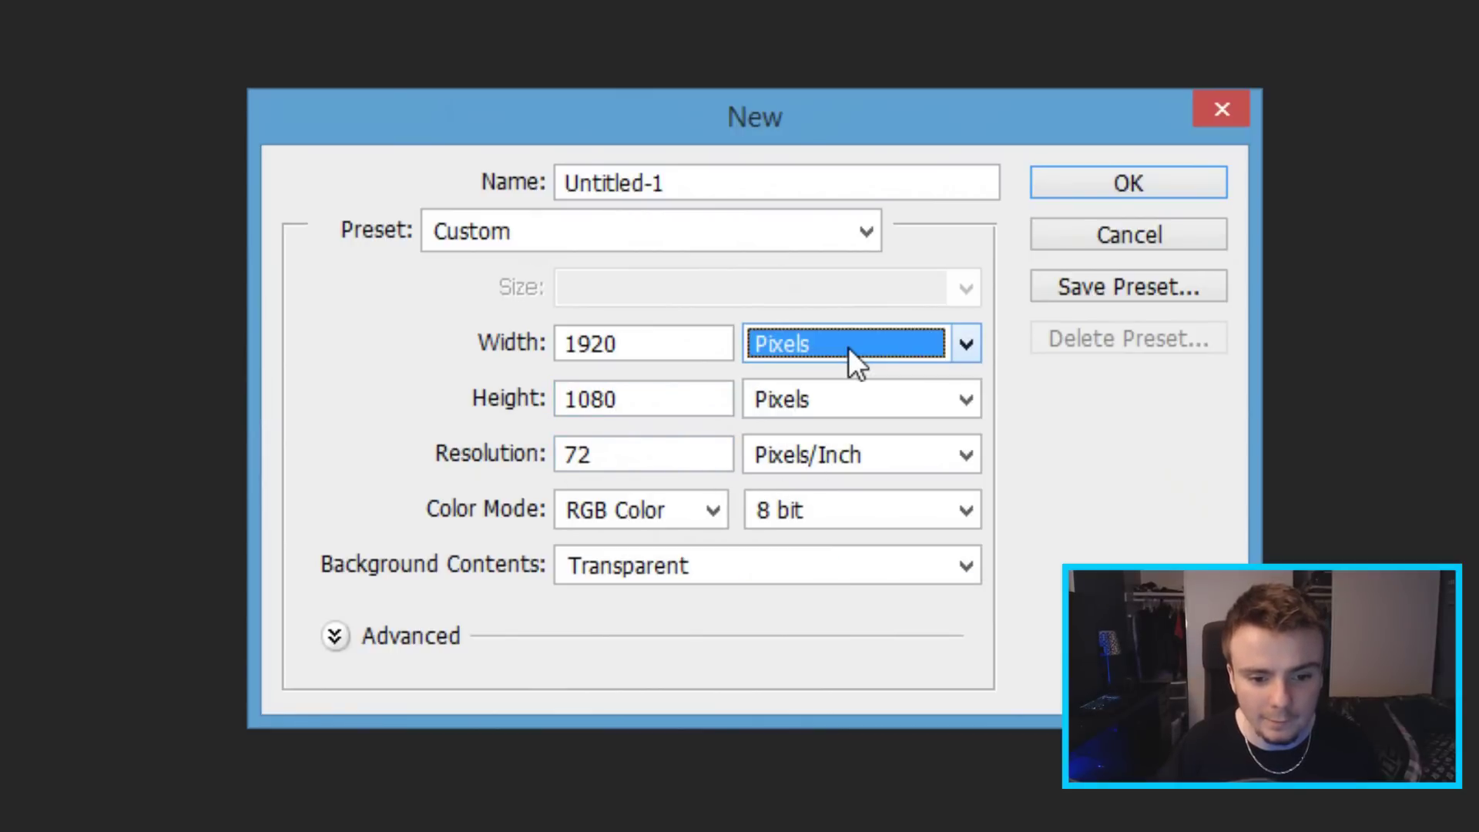
{"action": "left_click", "coordinate": [820, 397]}
{"action": "left_click", "coordinate": [808, 400]}
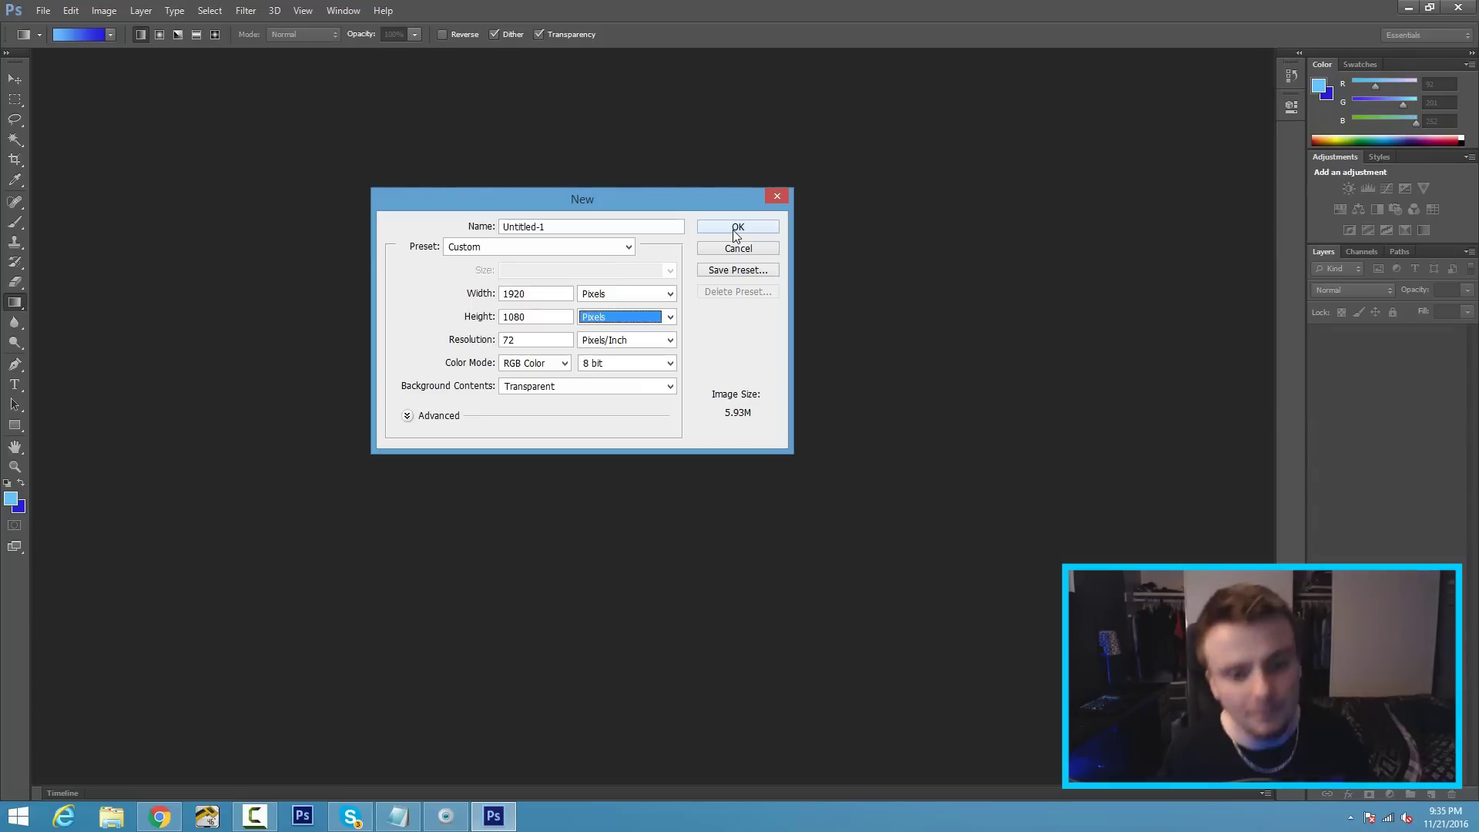
{"action": "left_click", "coordinate": [733, 229]}
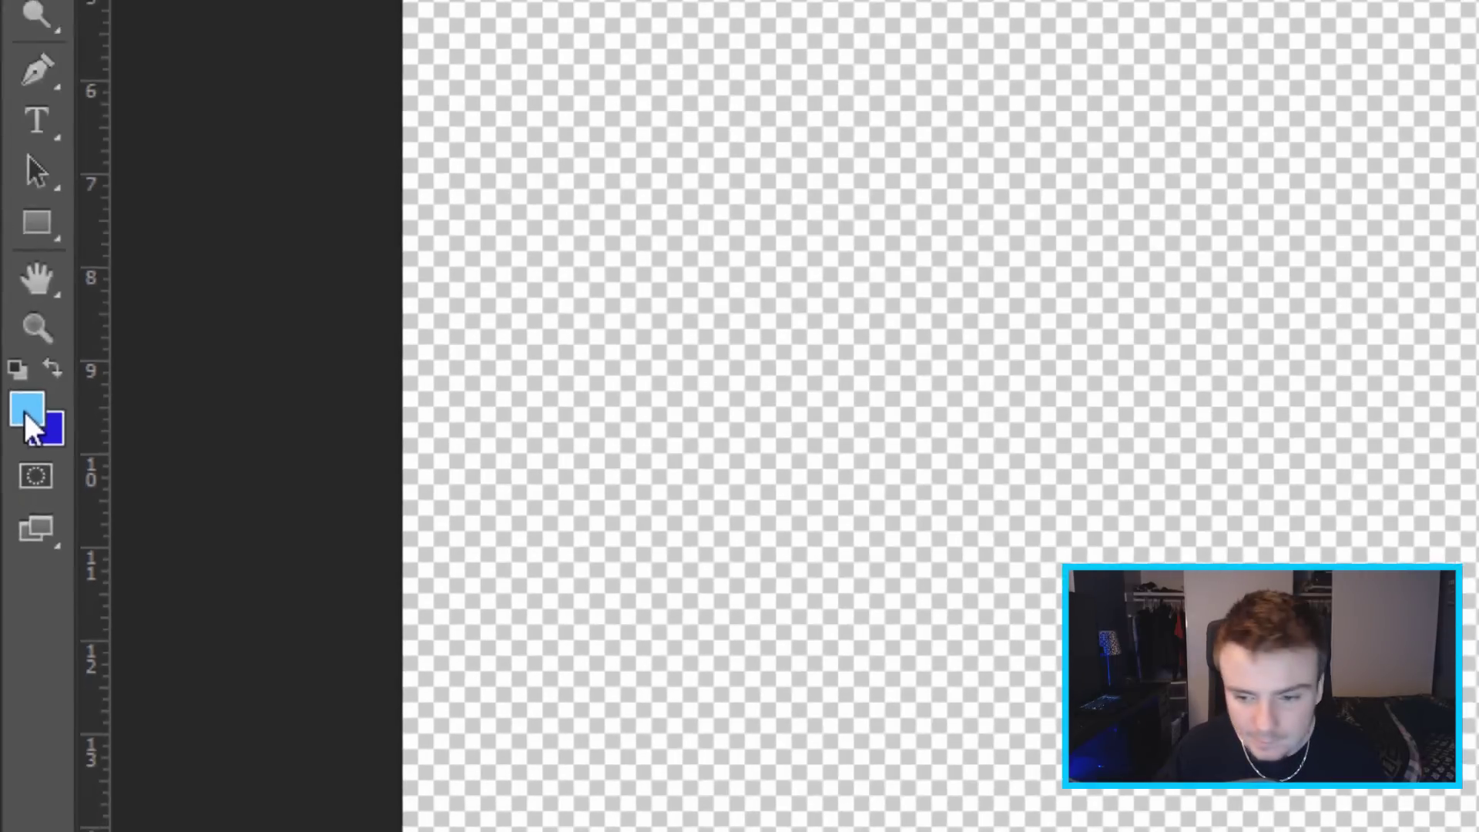
Set the foreground color to bright magenta, hex ee00e6
{"action": "left_click", "coordinate": [96, 185]}
{"action": "left_click", "coordinate": [1019, 422]}
{"action": "mouse_move", "coordinate": [1113, 432]}
{"action": "left_mouse_down"}
{"action": "mouse_move", "coordinate": [1114, 376]}
{"action": "mouse_move", "coordinate": [1083, 374]}
{"action": "mouse_move", "coordinate": [1094, 356]}
{"action": "left_mouse_up"}
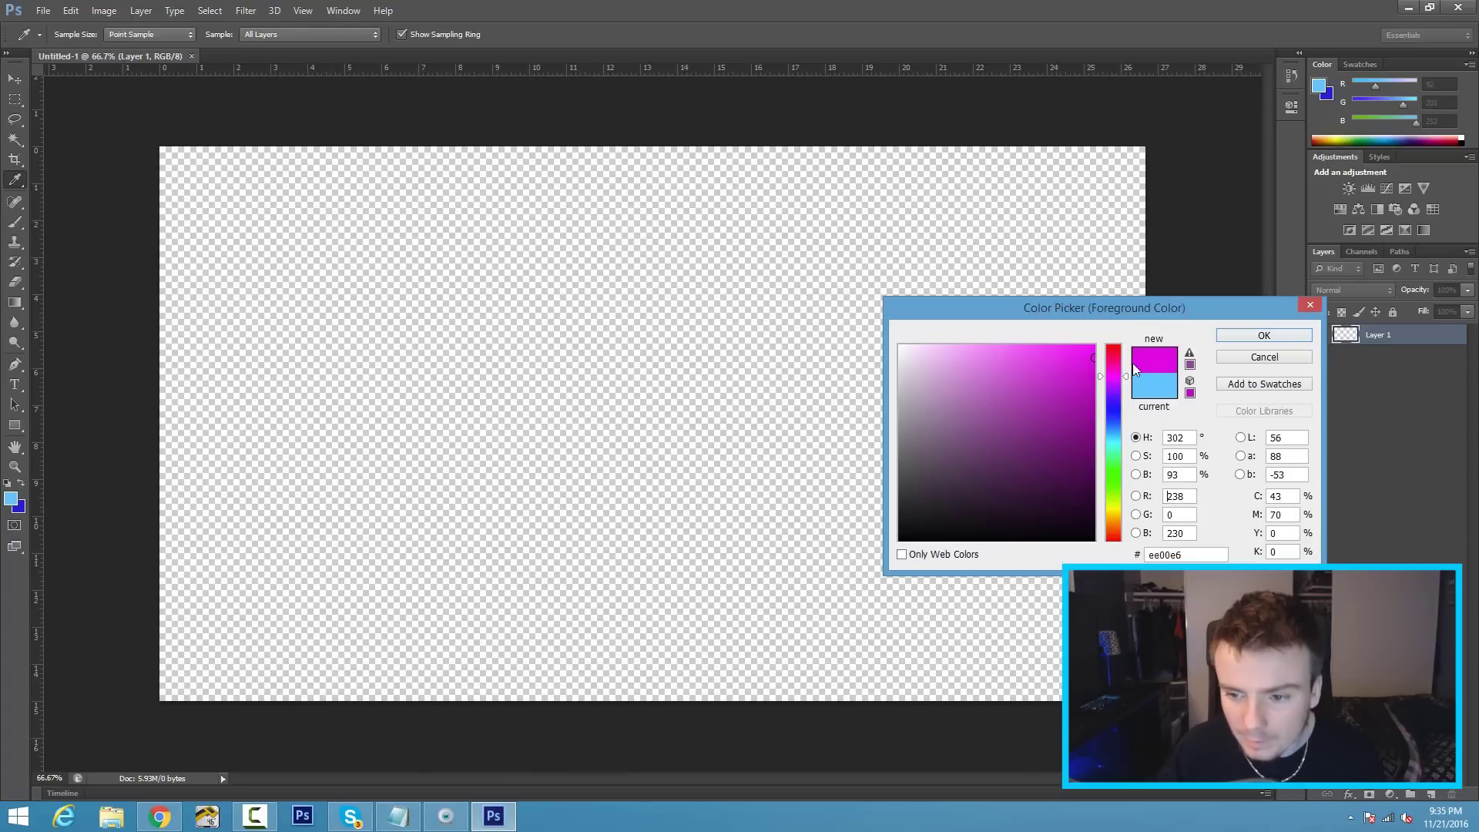
{"action": "left_click", "coordinate": [1248, 336]}
Set the background color to a fully saturated sky blue, about hex 00ccff
{"action": "left_click", "coordinate": [17, 506]}
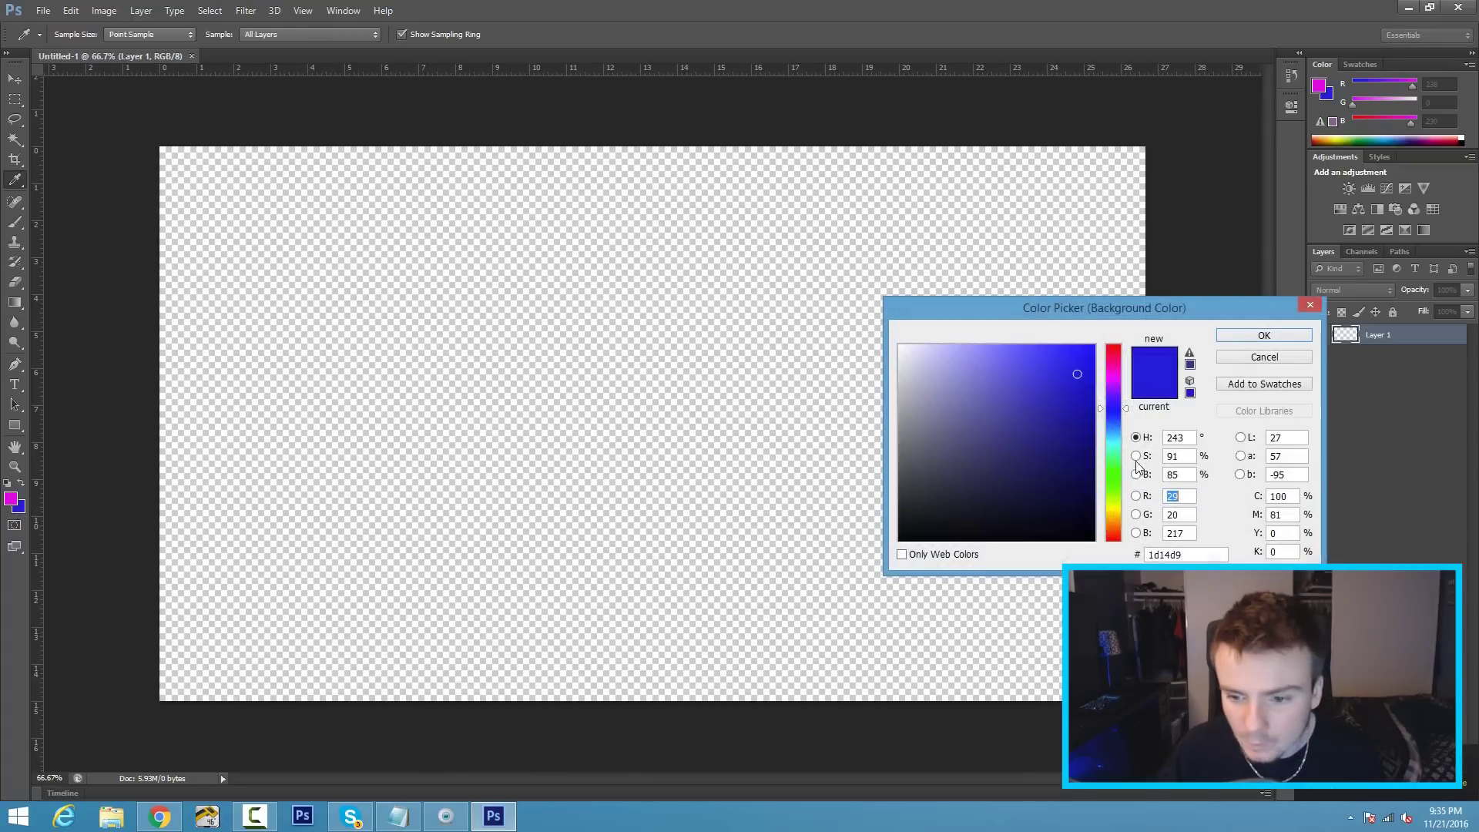
{"action": "left_click", "coordinate": [1114, 441]}
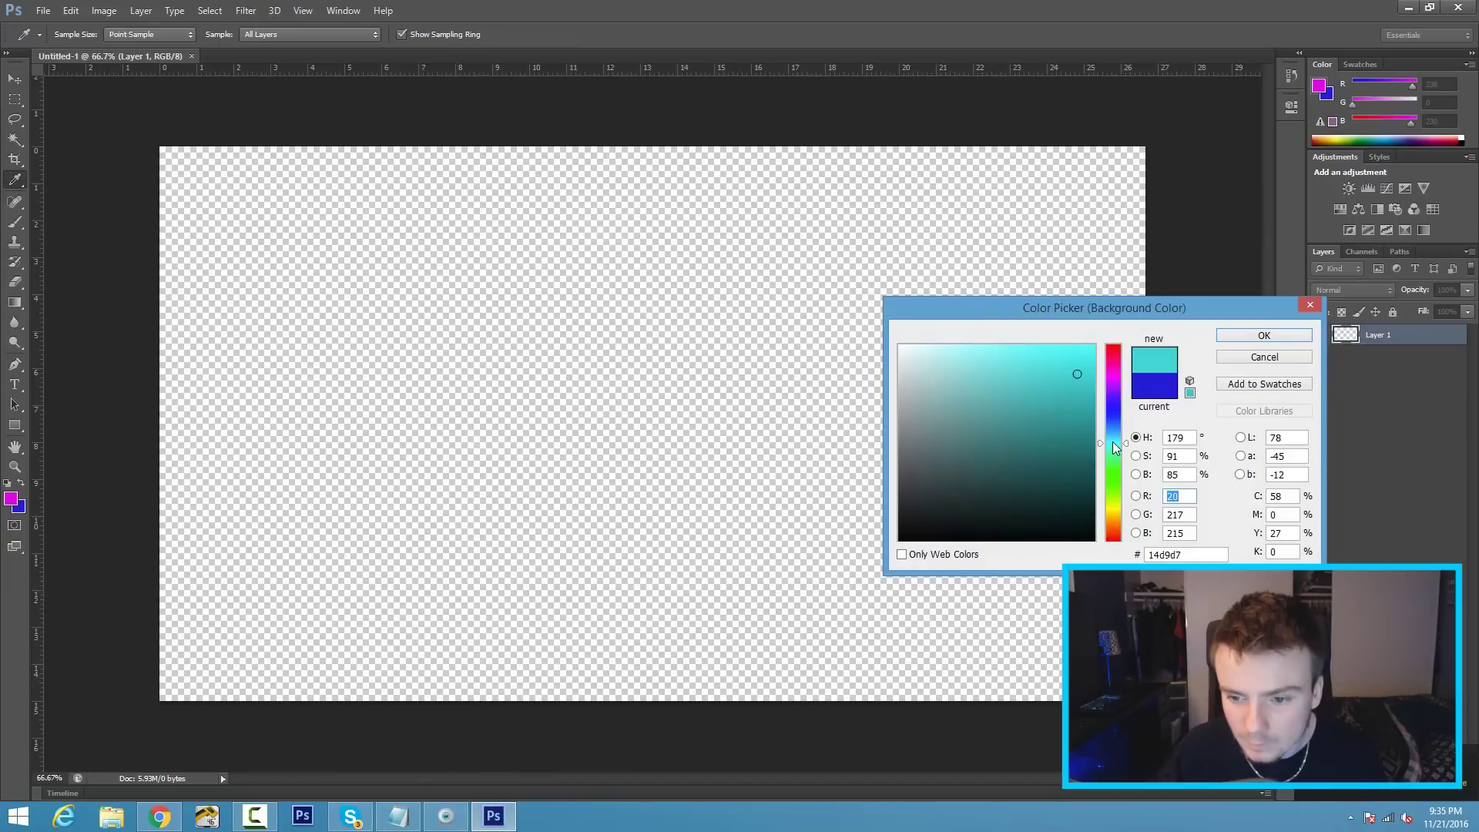
{"action": "left_click_drag", "start_coordinate": [1112, 440], "coordinate": [1112, 436]}
{"action": "left_click", "coordinate": [1094, 346]}
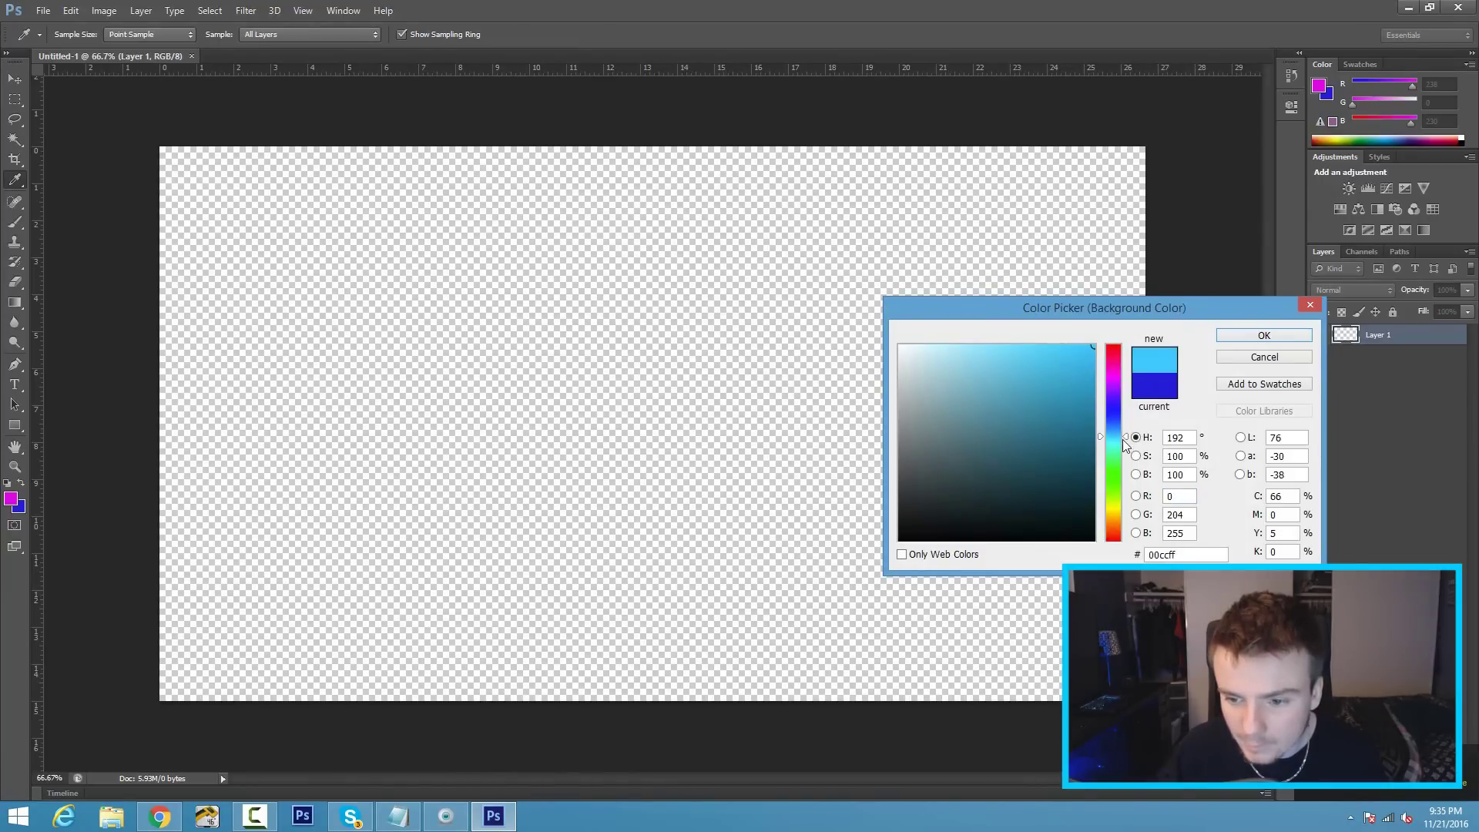
{"action": "left_click", "coordinate": [1119, 440]}
{"action": "left_click", "coordinate": [1261, 338]}
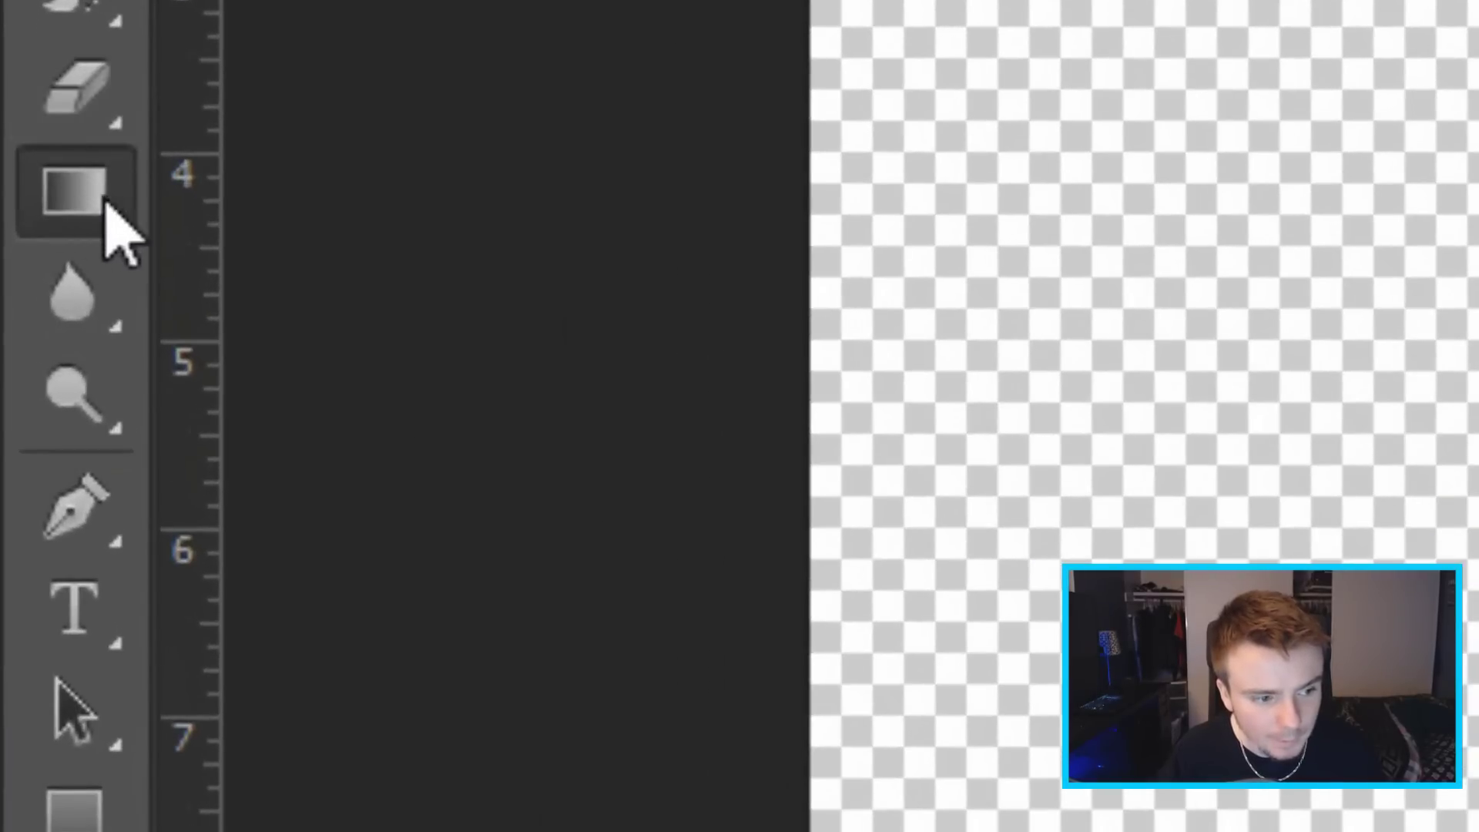
Fill Layer 1 with a magenta-to-blue linear gradient, trying several directions and ending with one from the canvas's upper-left corner toward the lower right
{"action": "left_click", "coordinate": [86, 202]}
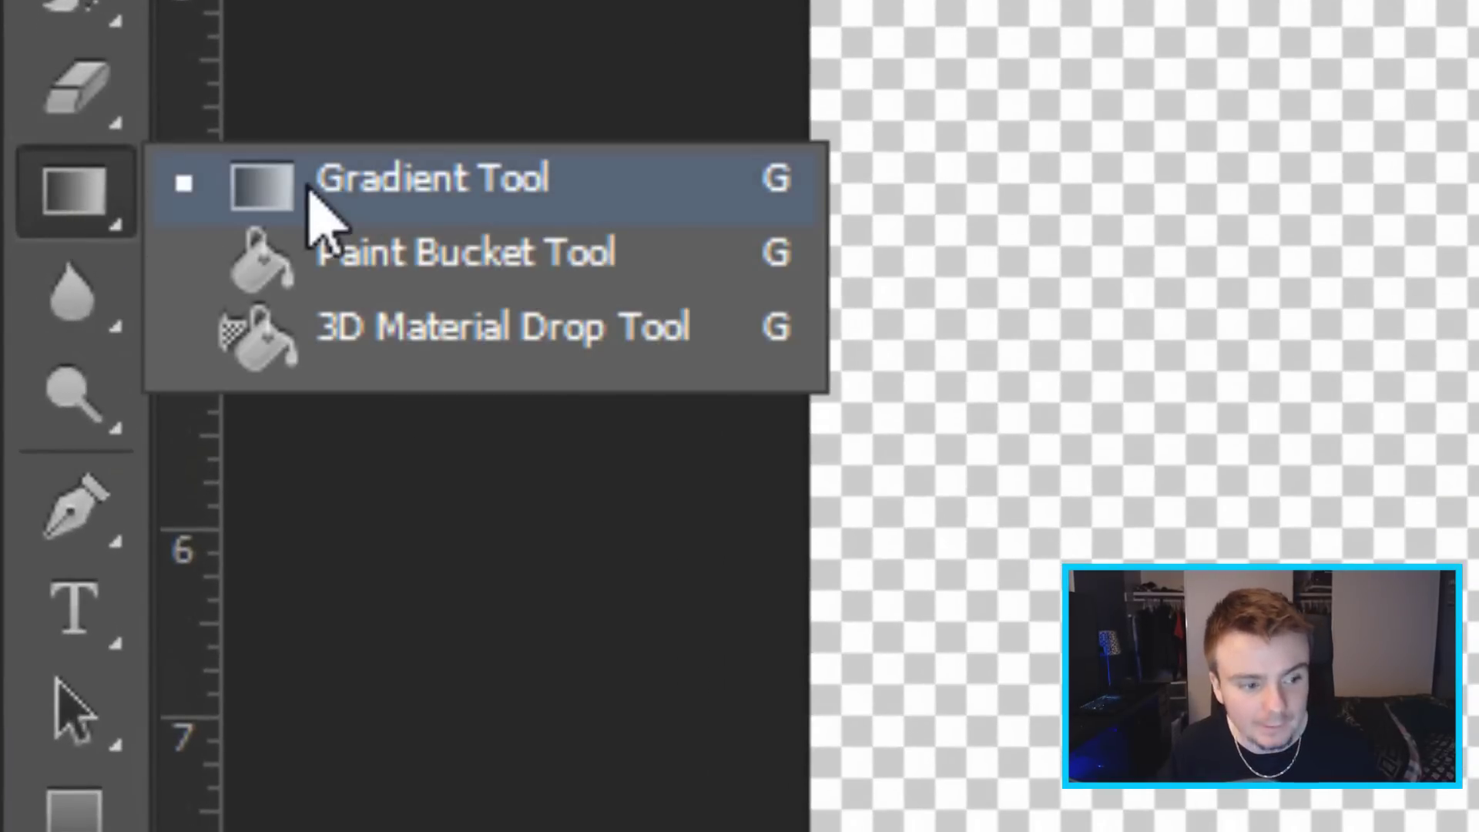
{"action": "left_click", "coordinate": [402, 192]}
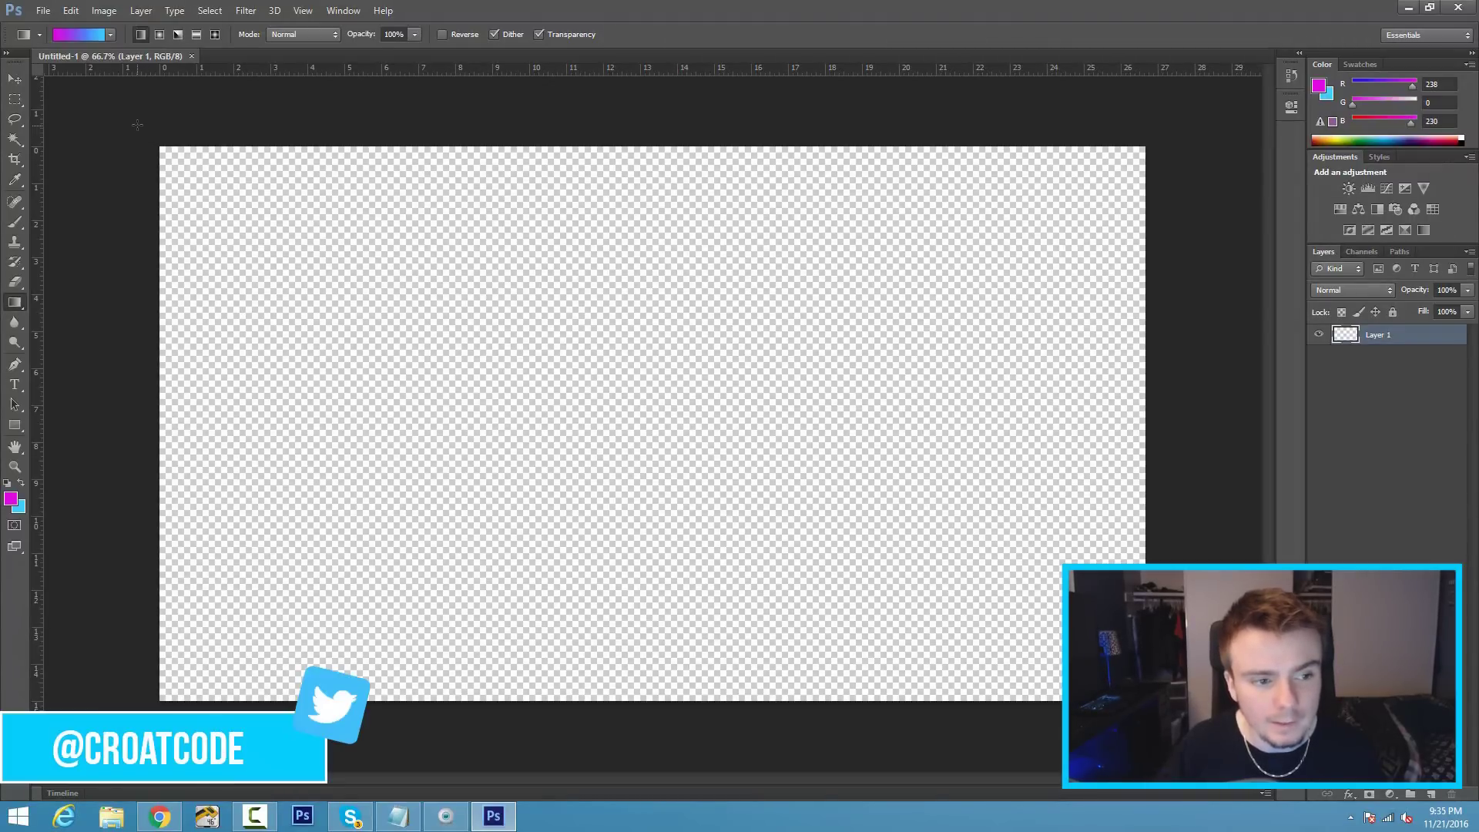
{"action": "left_click_drag", "start_coordinate": [138, 124], "coordinate": [1063, 597]}
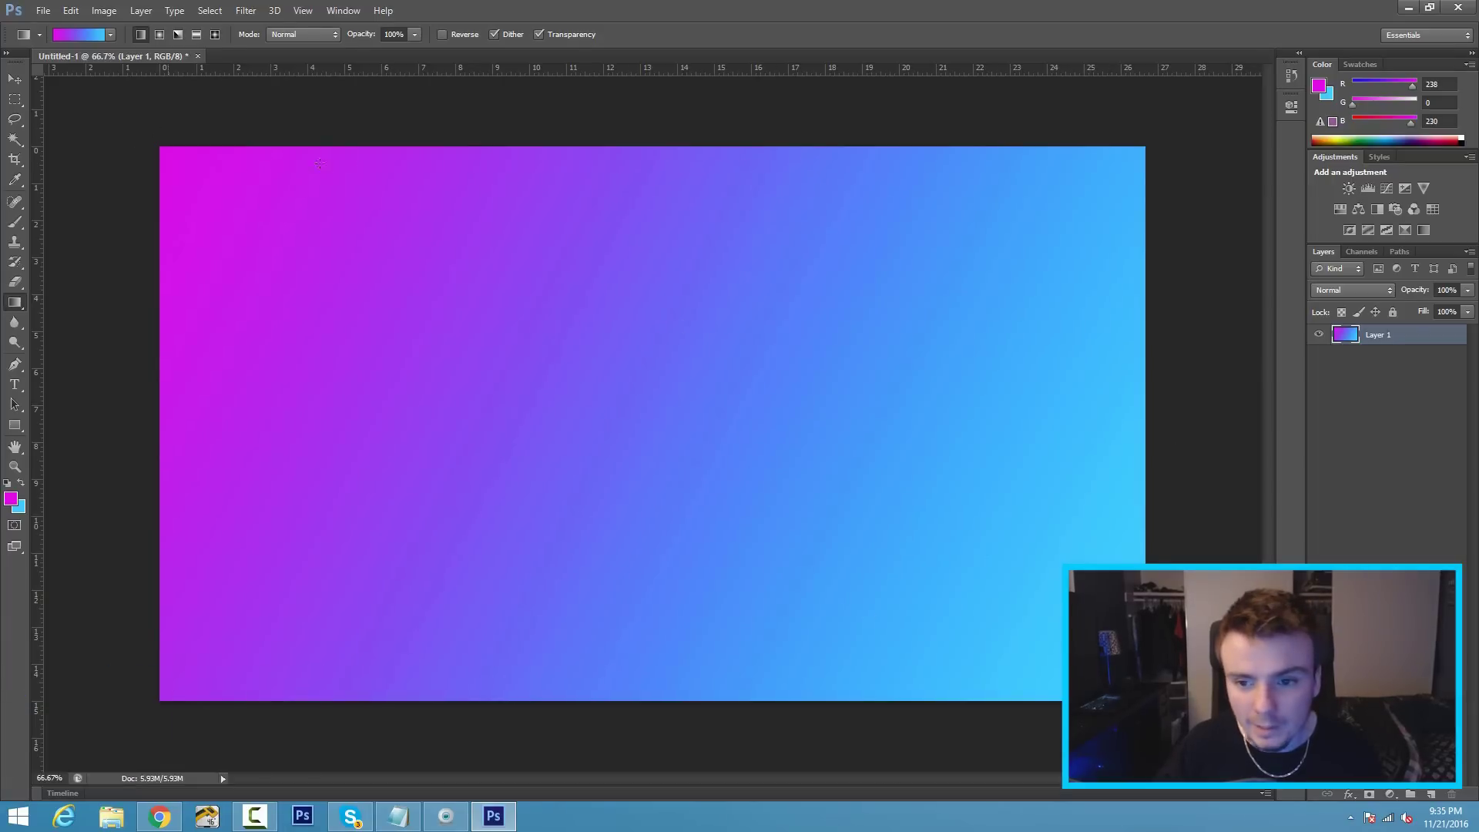
{"action": "left_click_drag", "start_coordinate": [1206, 121], "coordinate": [747, 353]}
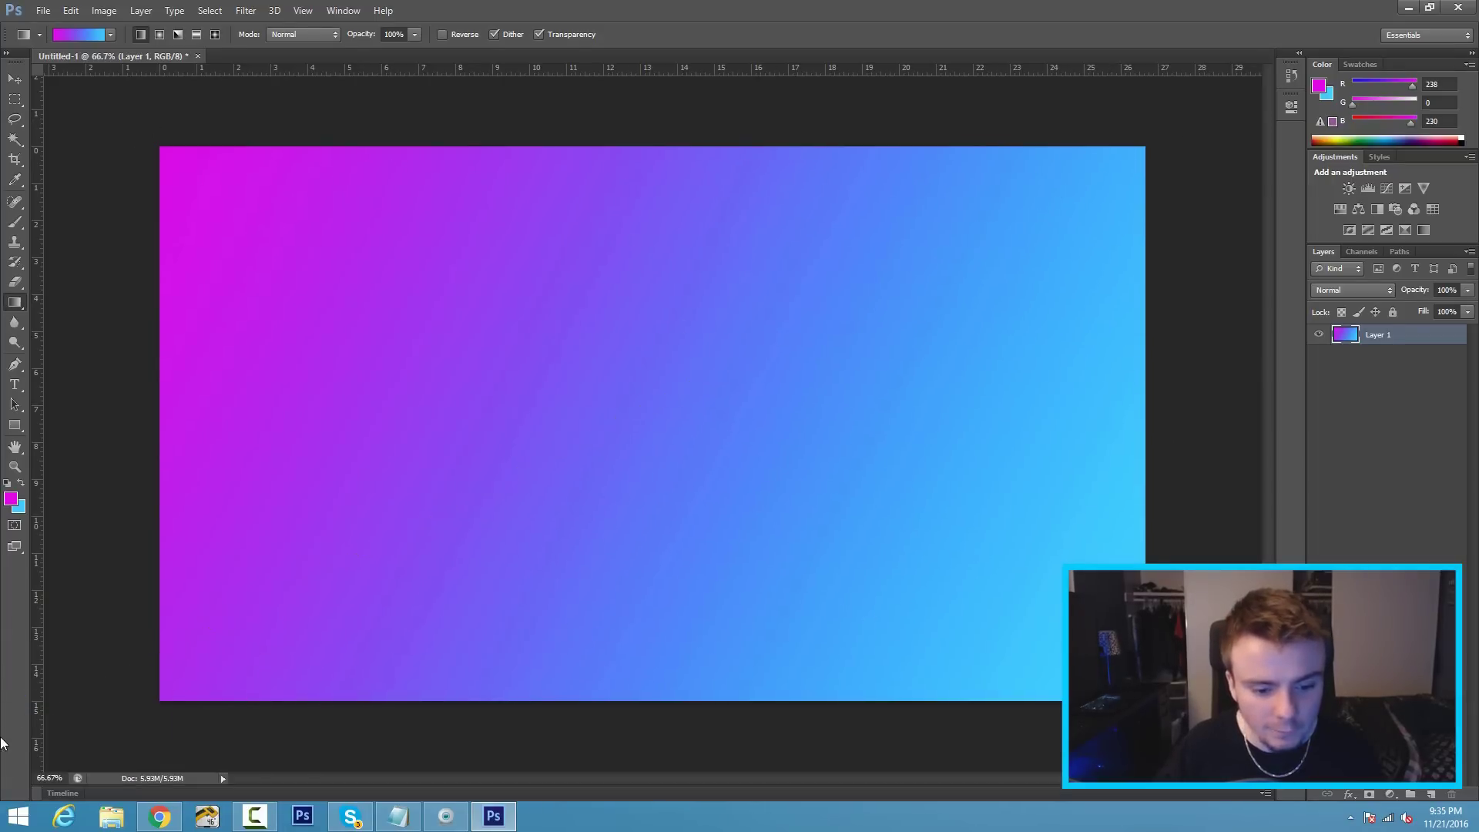
{"action": "left_click_drag", "start_coordinate": [578, 339], "coordinate": [293, 755]}
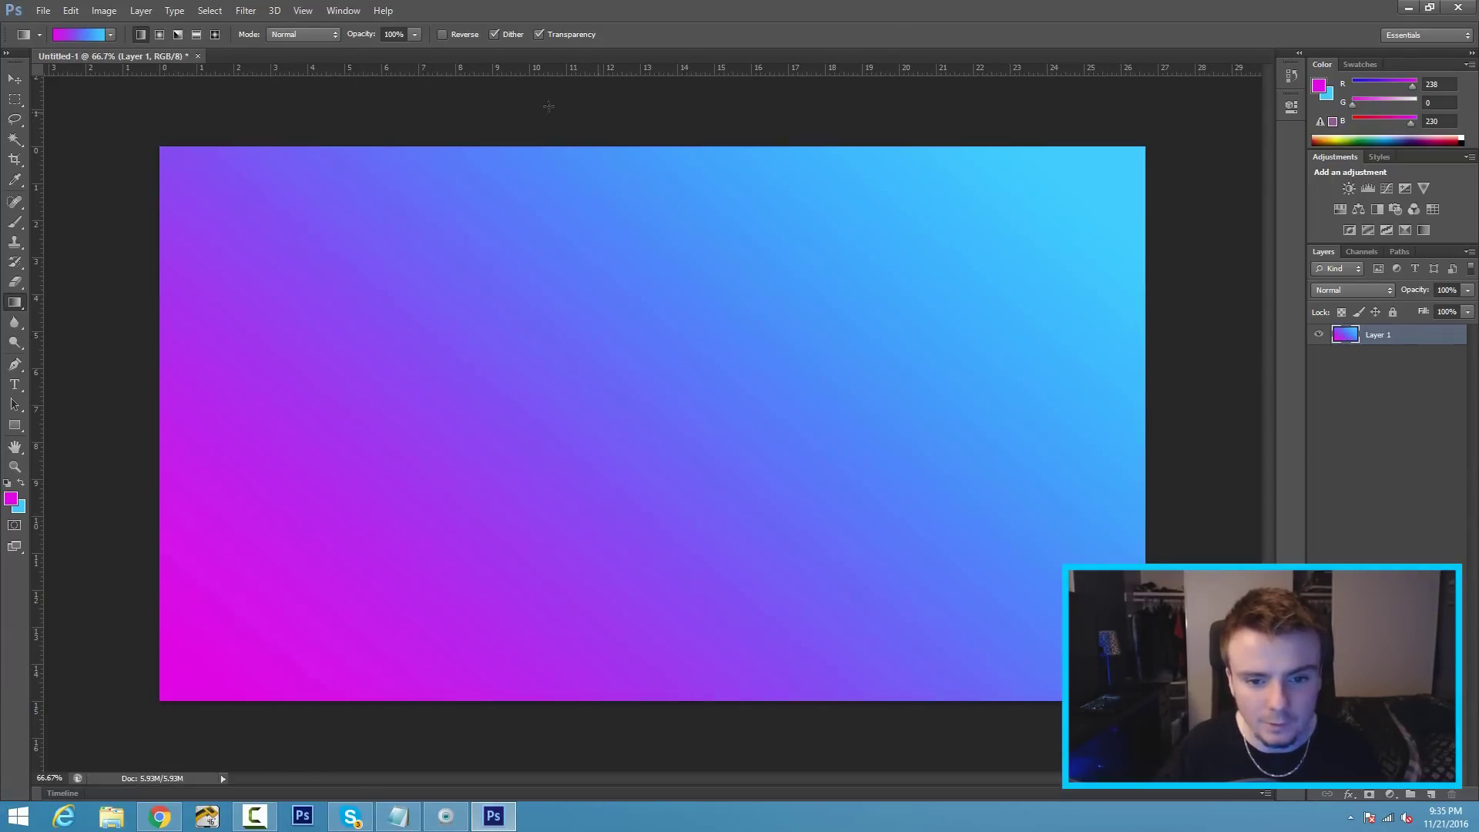
{"action": "left_click_drag", "start_coordinate": [1181, 108], "coordinate": [4, 794]}
{"action": "left_click_drag", "start_coordinate": [91, 751], "coordinate": [1259, 346]}
{"action": "left_click_drag", "start_coordinate": [57, 132], "coordinate": [1078, 543]}
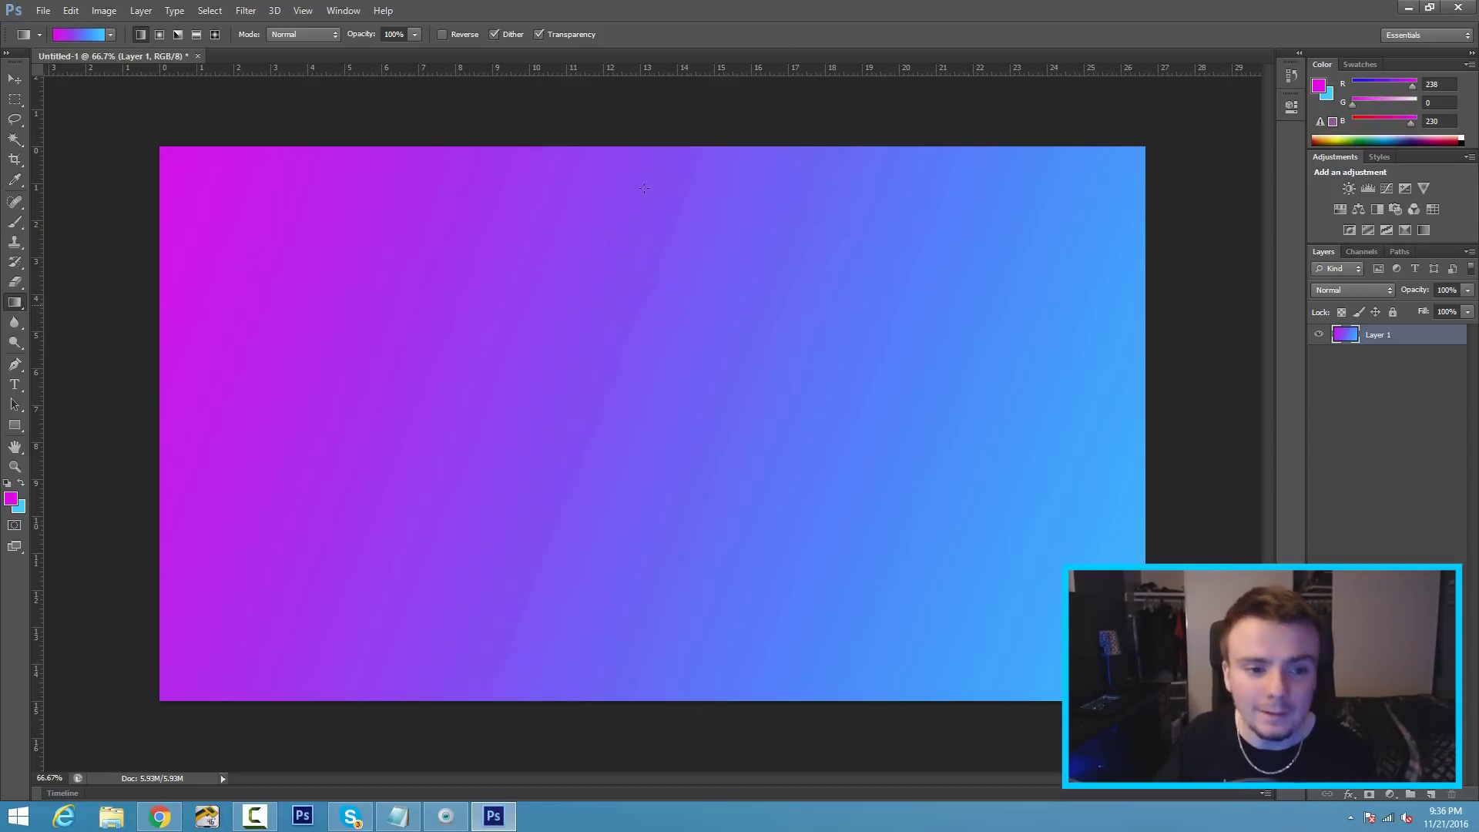
Place the "round corners" PNG from the Desktop over the gradient, fitted to the whole canvas
{"action": "left_click", "coordinate": [43, 10]}
{"action": "left_click", "coordinate": [68, 260]}
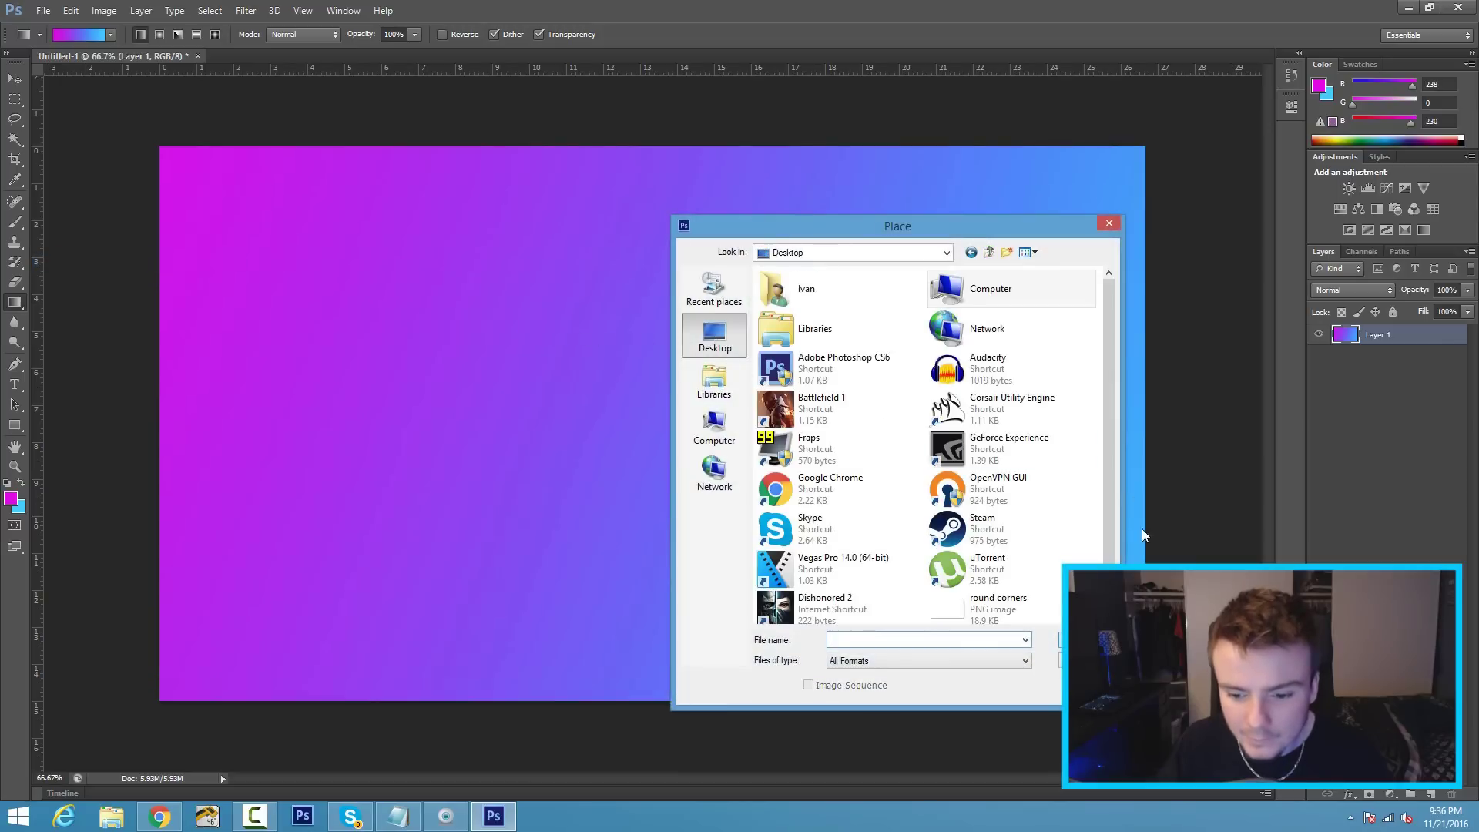
{"action": "left_click", "coordinate": [995, 612]}
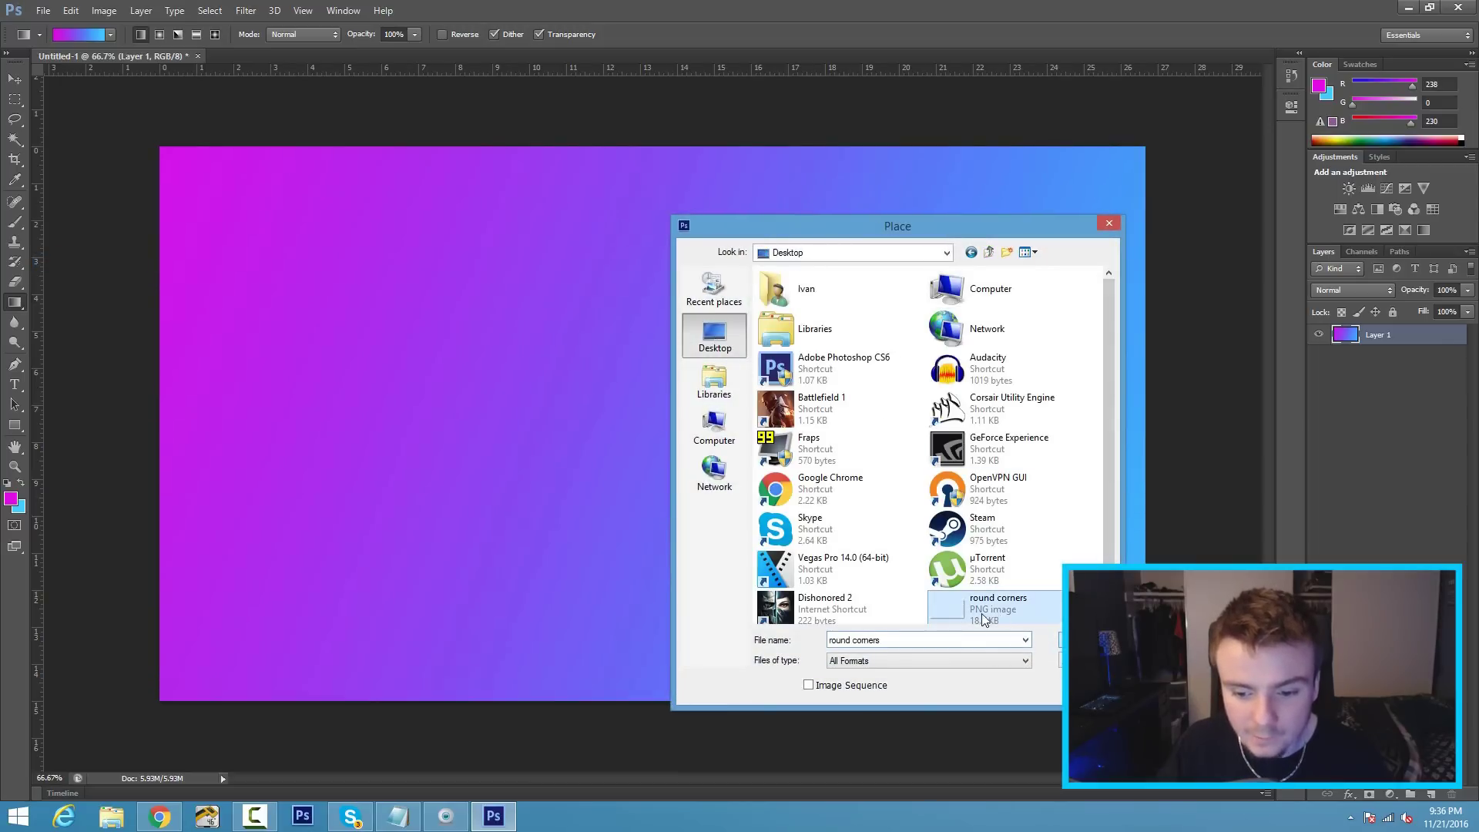
{"action": "double_click", "coordinate": [987, 605]}
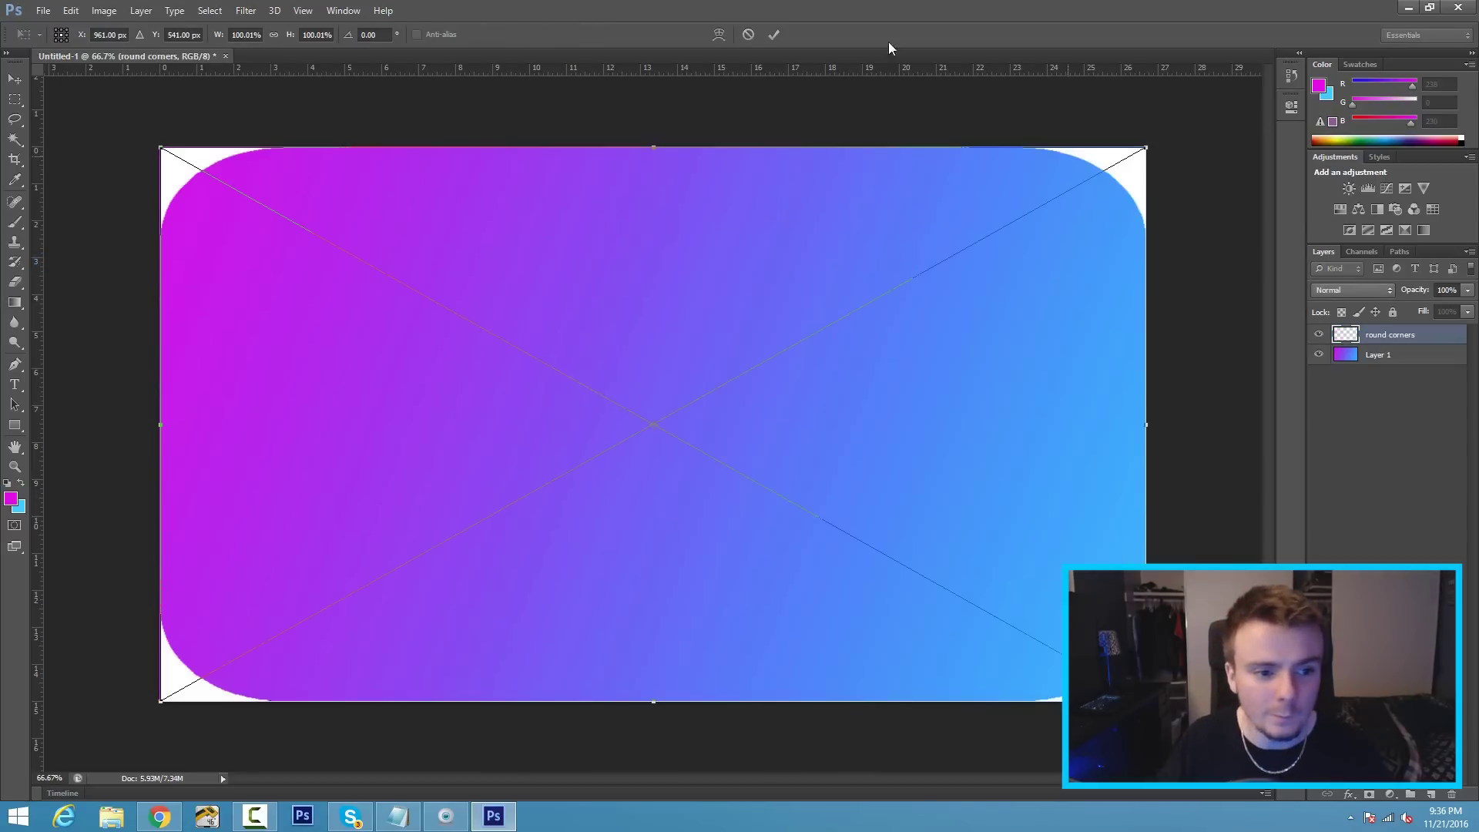
{"action": "left_click_drag", "start_coordinate": [1150, 144], "coordinate": [1149, 144]}
{"action": "key", "text": "Return"}
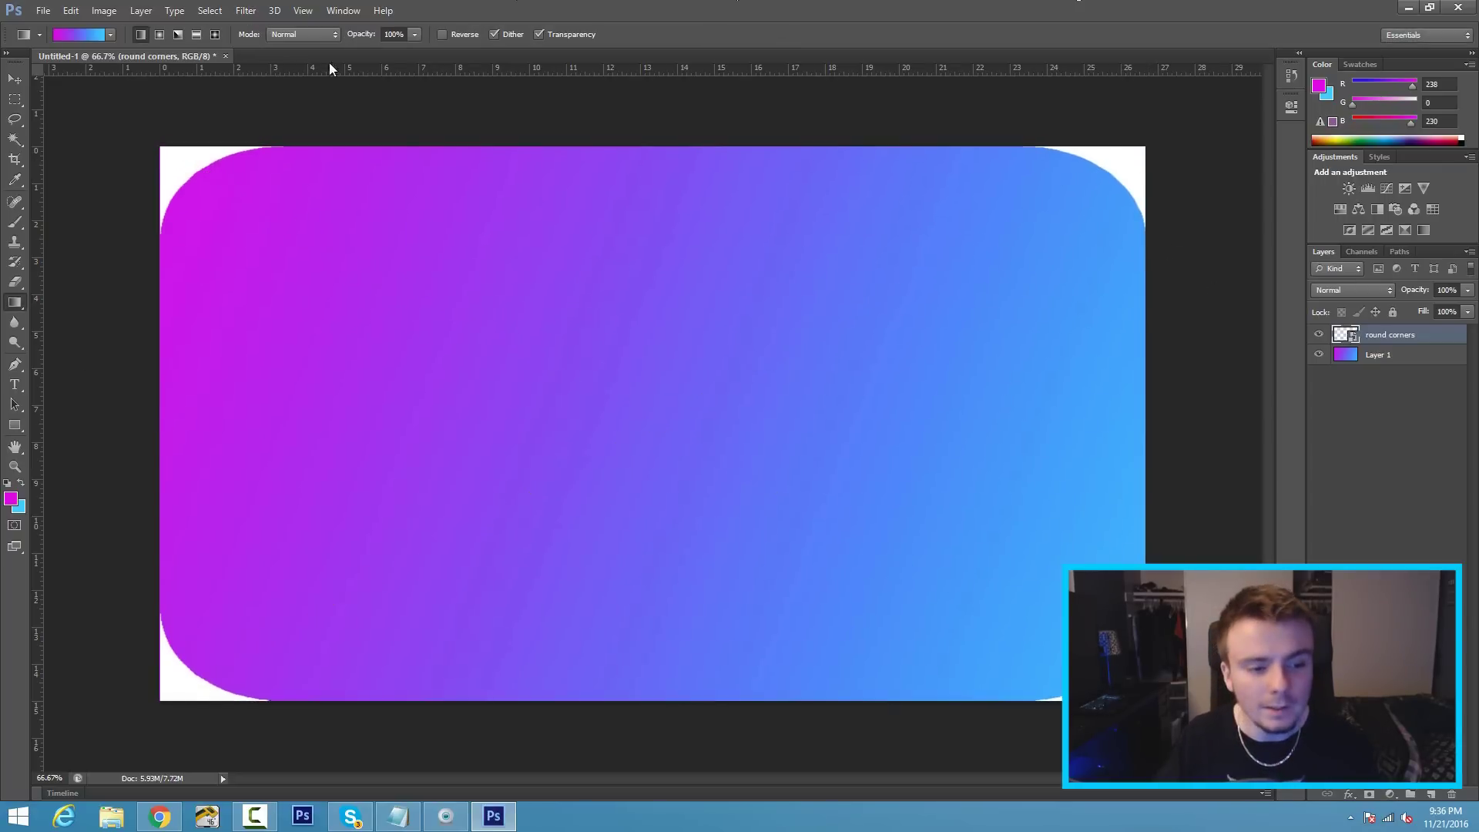
{"action": "scroll", "coordinate": [393, 182], "scroll_direction": "down", "scroll_amount": 3}
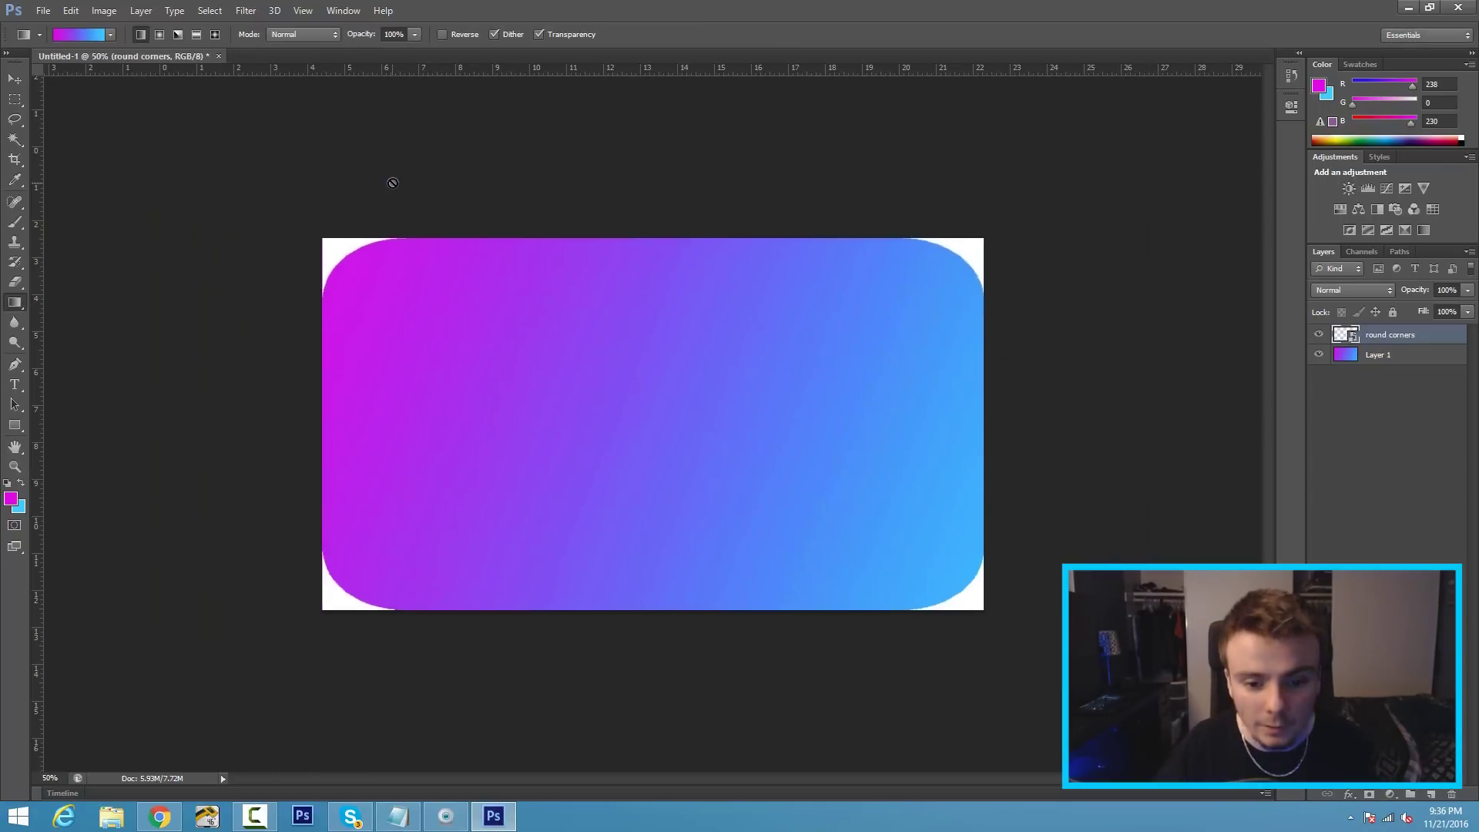
{"action": "scroll", "coordinate": [393, 183], "scroll_direction": "up", "scroll_amount": 2}
{"action": "scroll", "coordinate": [393, 182], "scroll_direction": "up", "scroll_amount": 1}
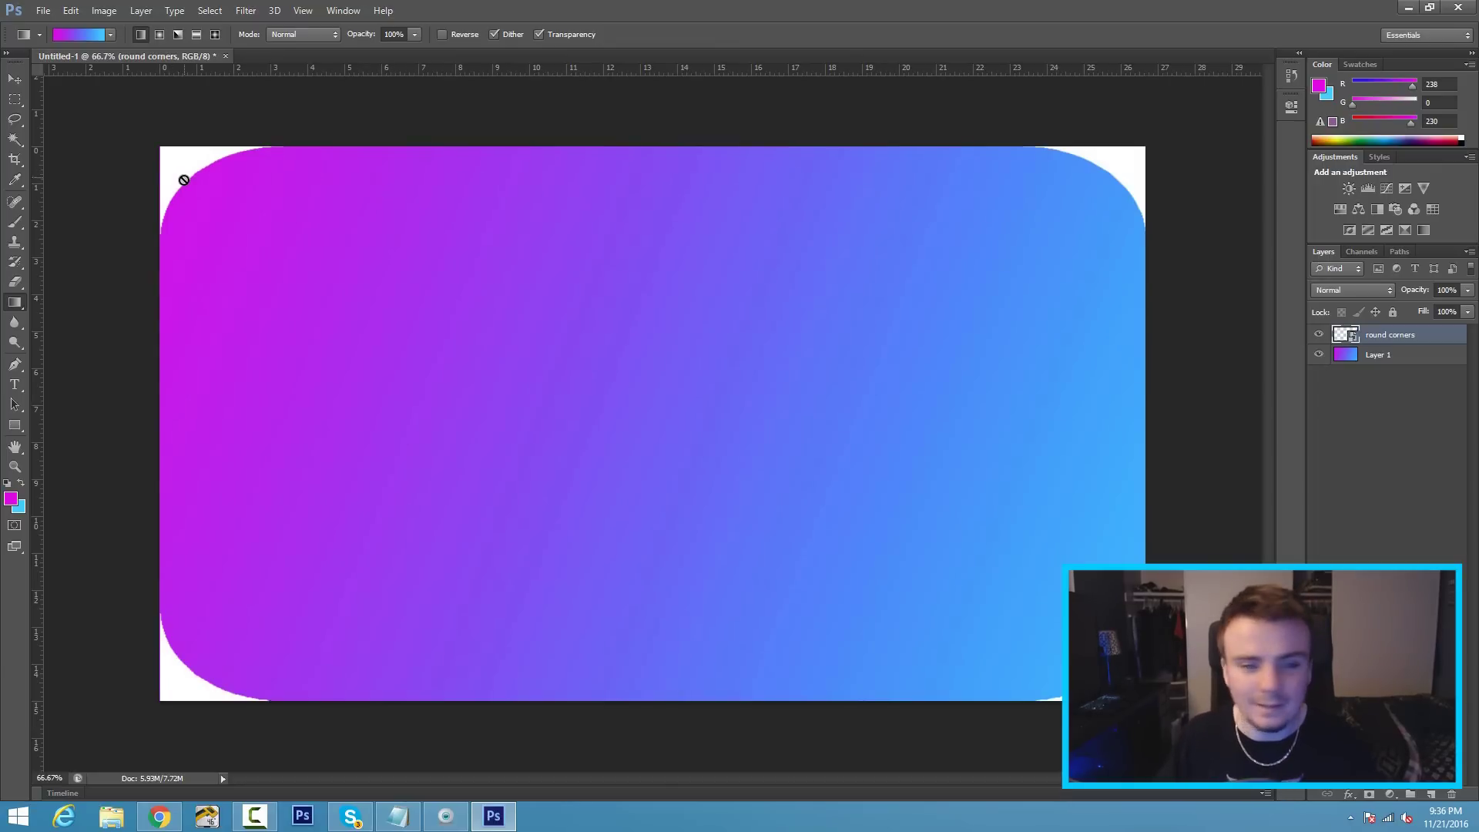
{"action": "left_click", "coordinate": [14, 80]}
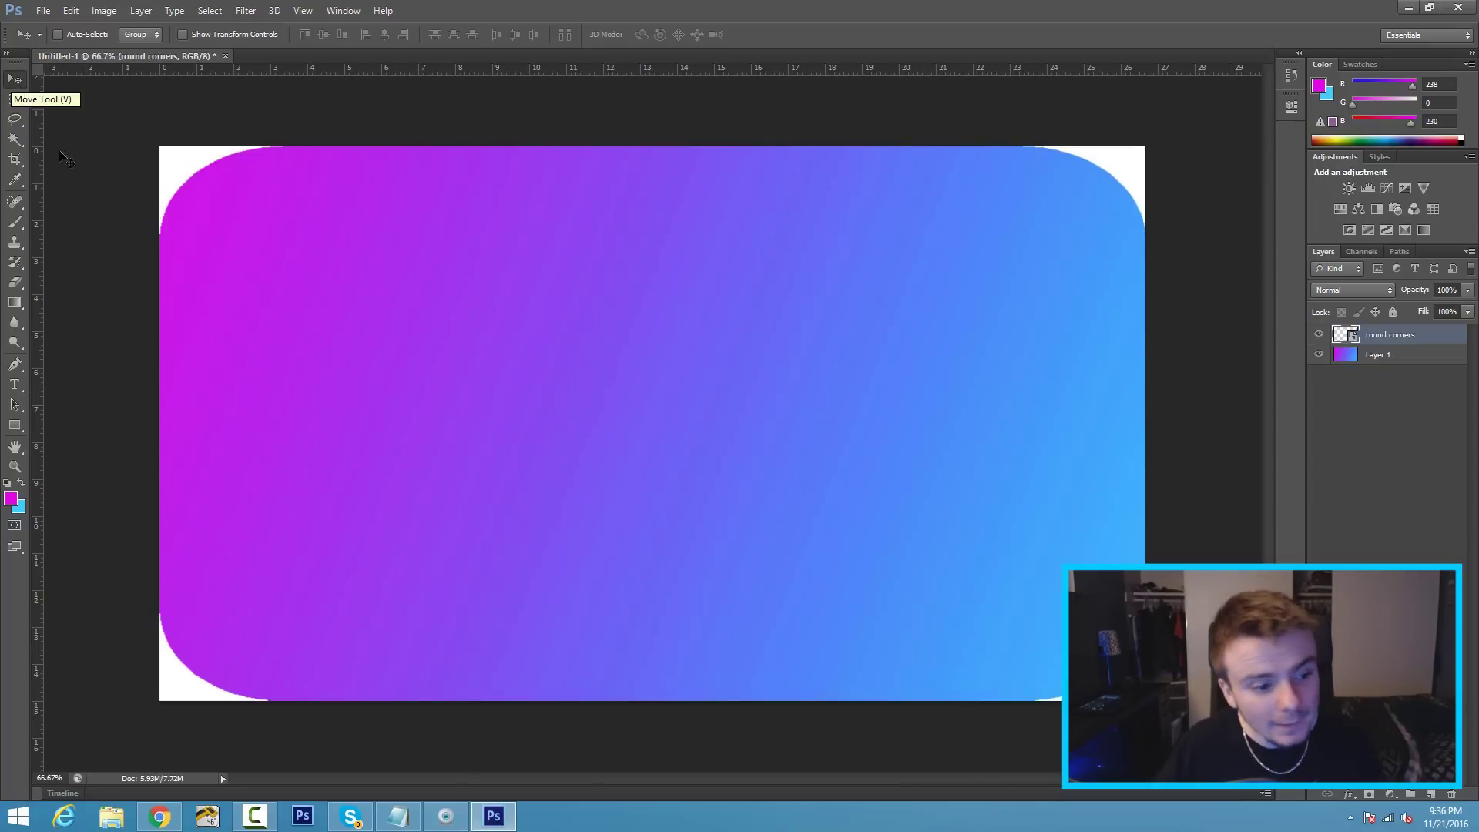
Add the white text "MAKE" in 300 pt American Captain near the upper middle of the canvas
{"action": "left_click", "coordinate": [24, 389]}
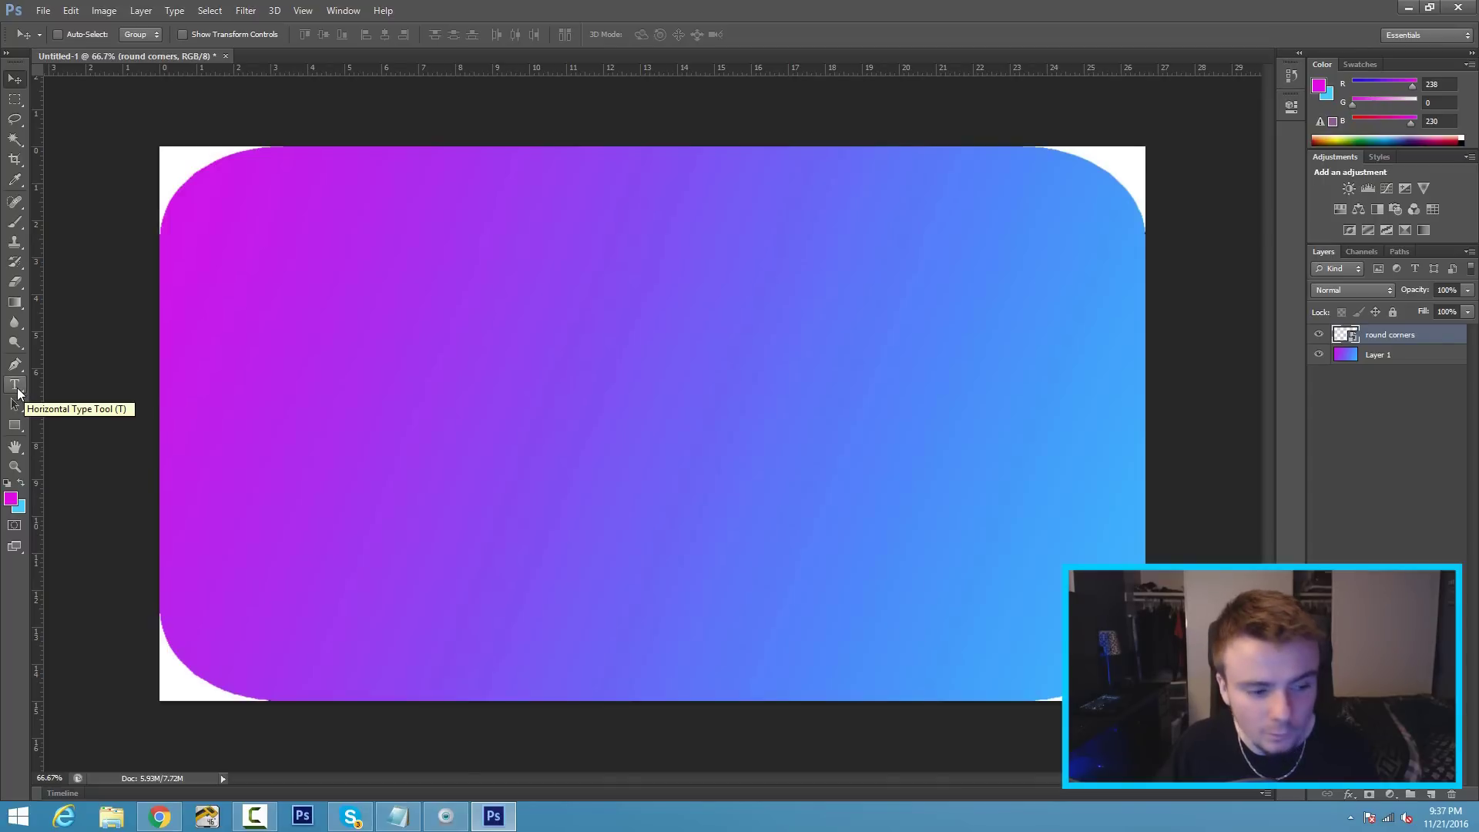
{"action": "left_click", "coordinate": [14, 389]}
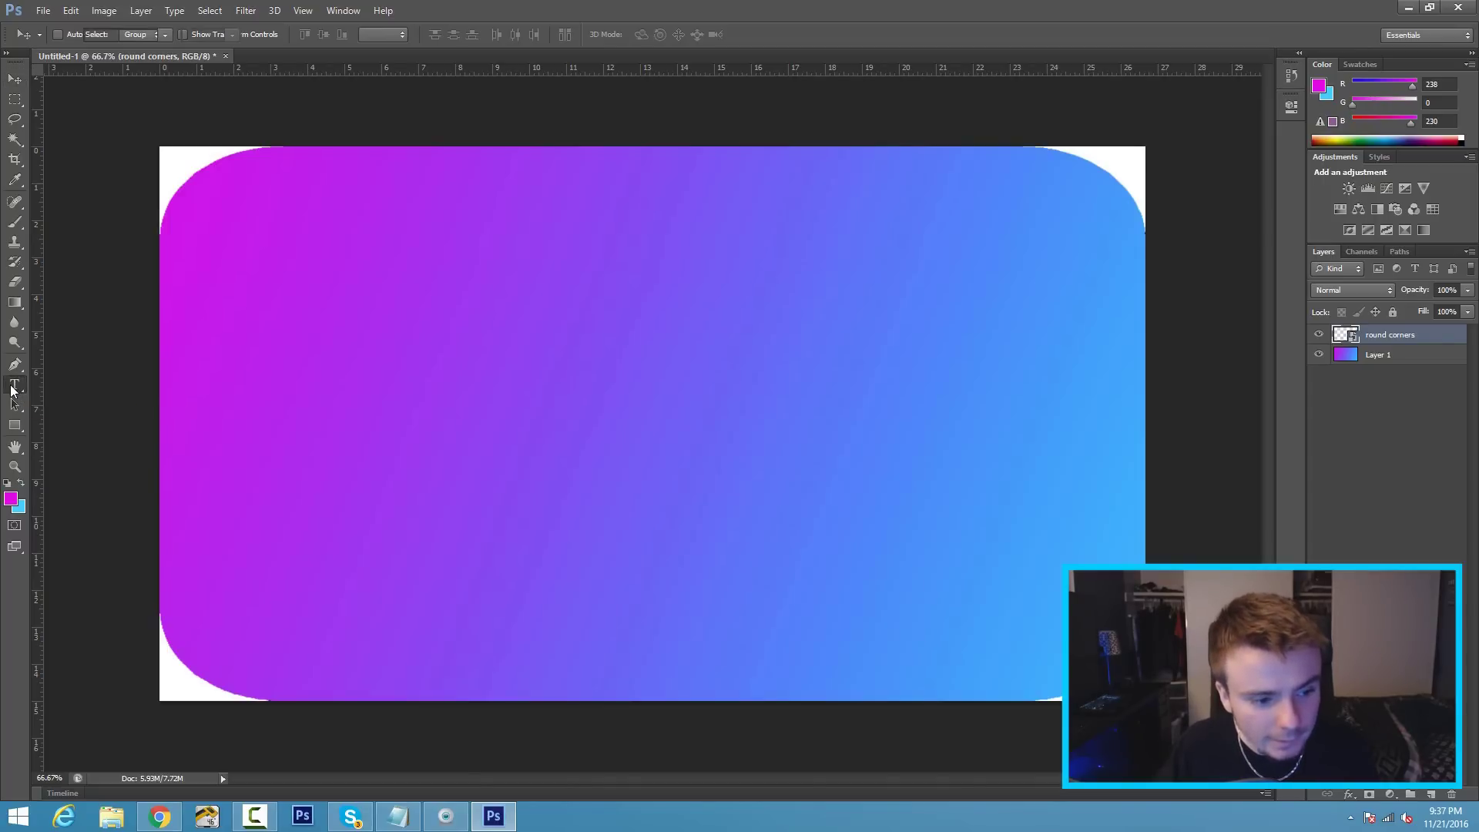
{"action": "left_click", "coordinate": [68, 384]}
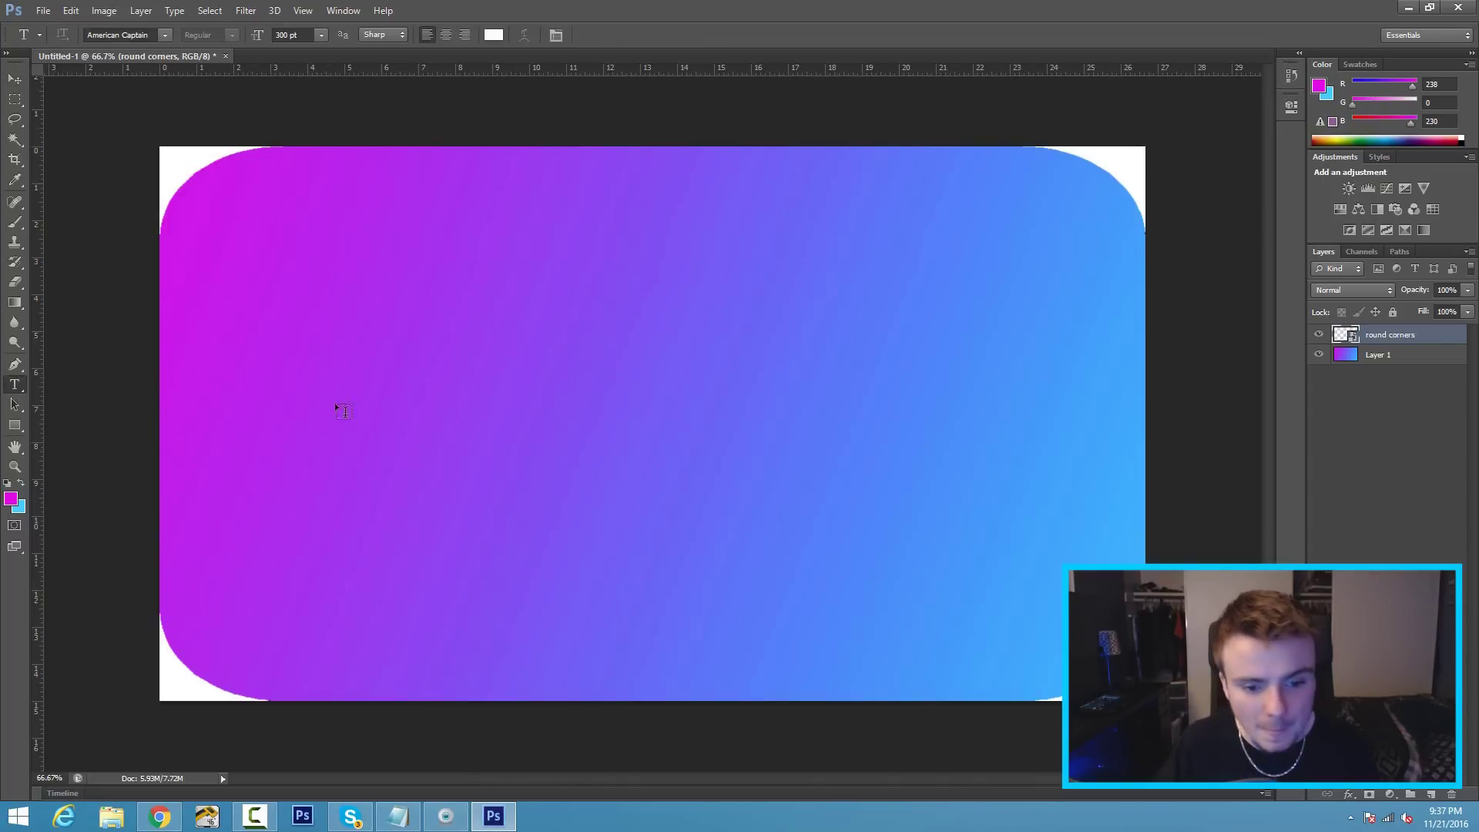
{"action": "left_click", "coordinate": [578, 296]}
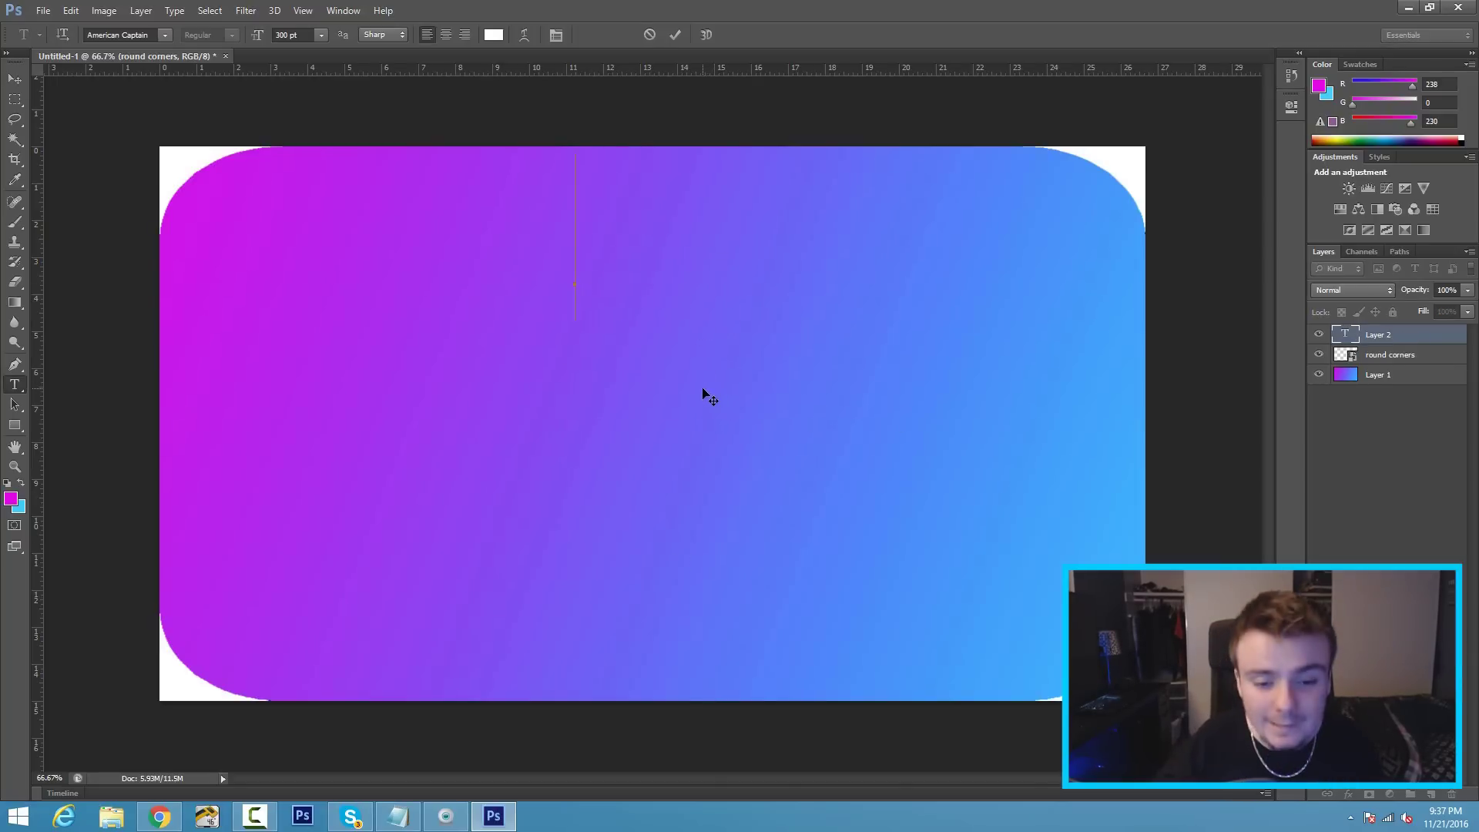
{"action": "type", "text": "MAKE"}
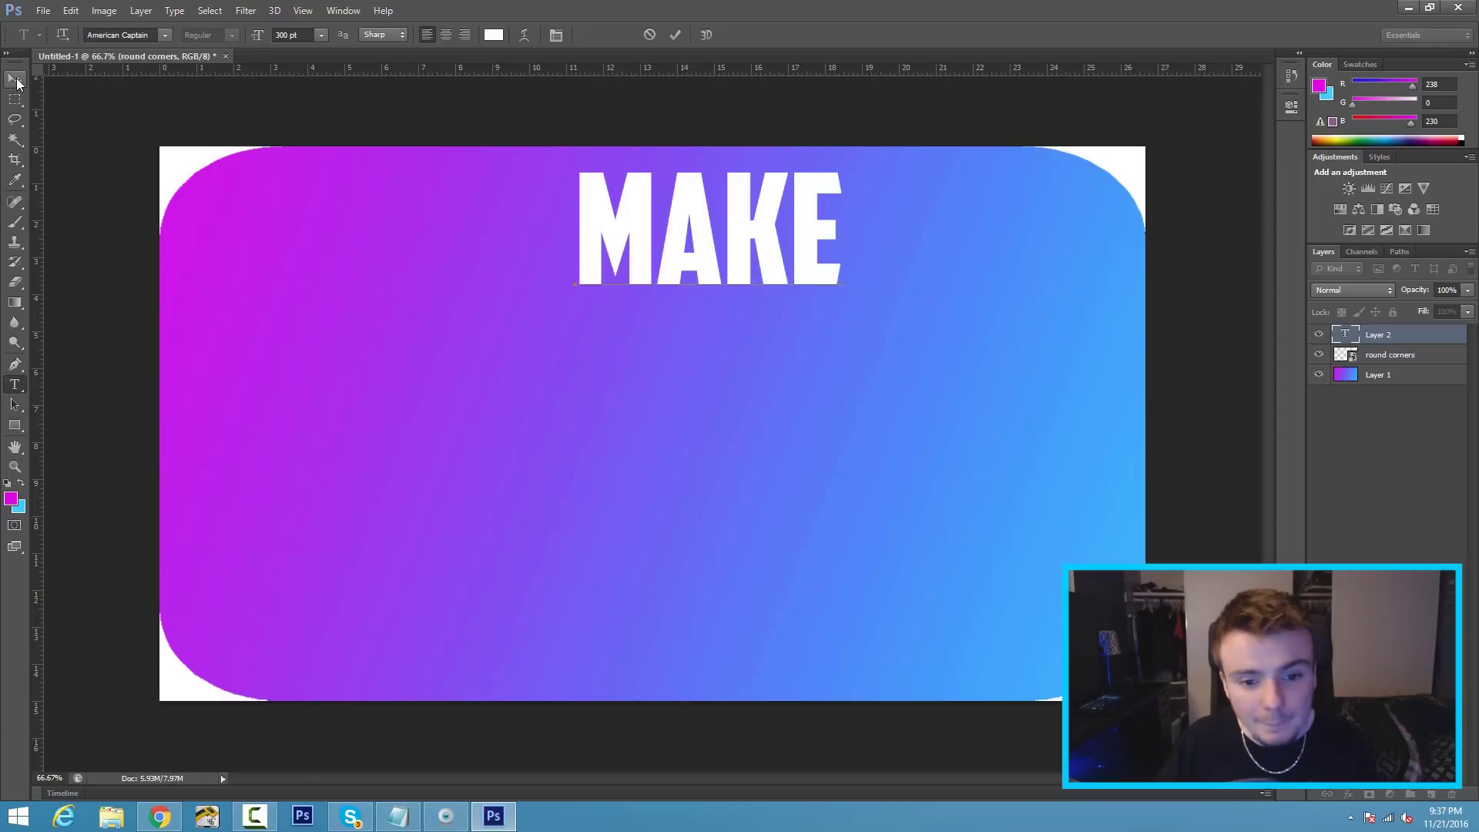
{"action": "mouse_move", "coordinate": [582, 241]}
{"action": "left_mouse_down"}
{"action": "mouse_move", "coordinate": [848, 240]}
{"action": "mouse_move", "coordinate": [576, 240]}
{"action": "left_mouse_up"}
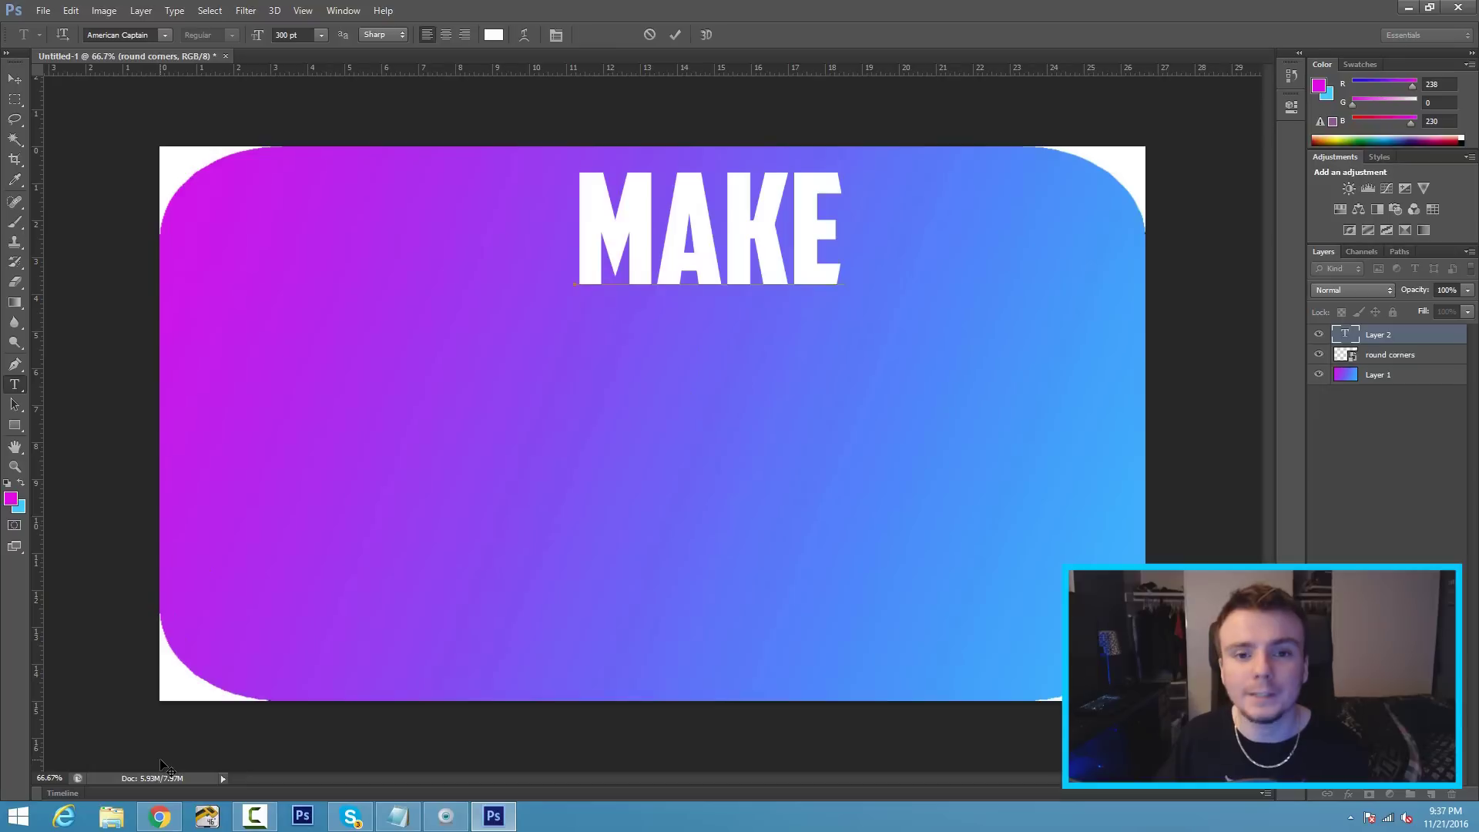
Switch to Chrome and open dafont.com in a new tab
{"action": "left_click", "coordinate": [174, 818]}
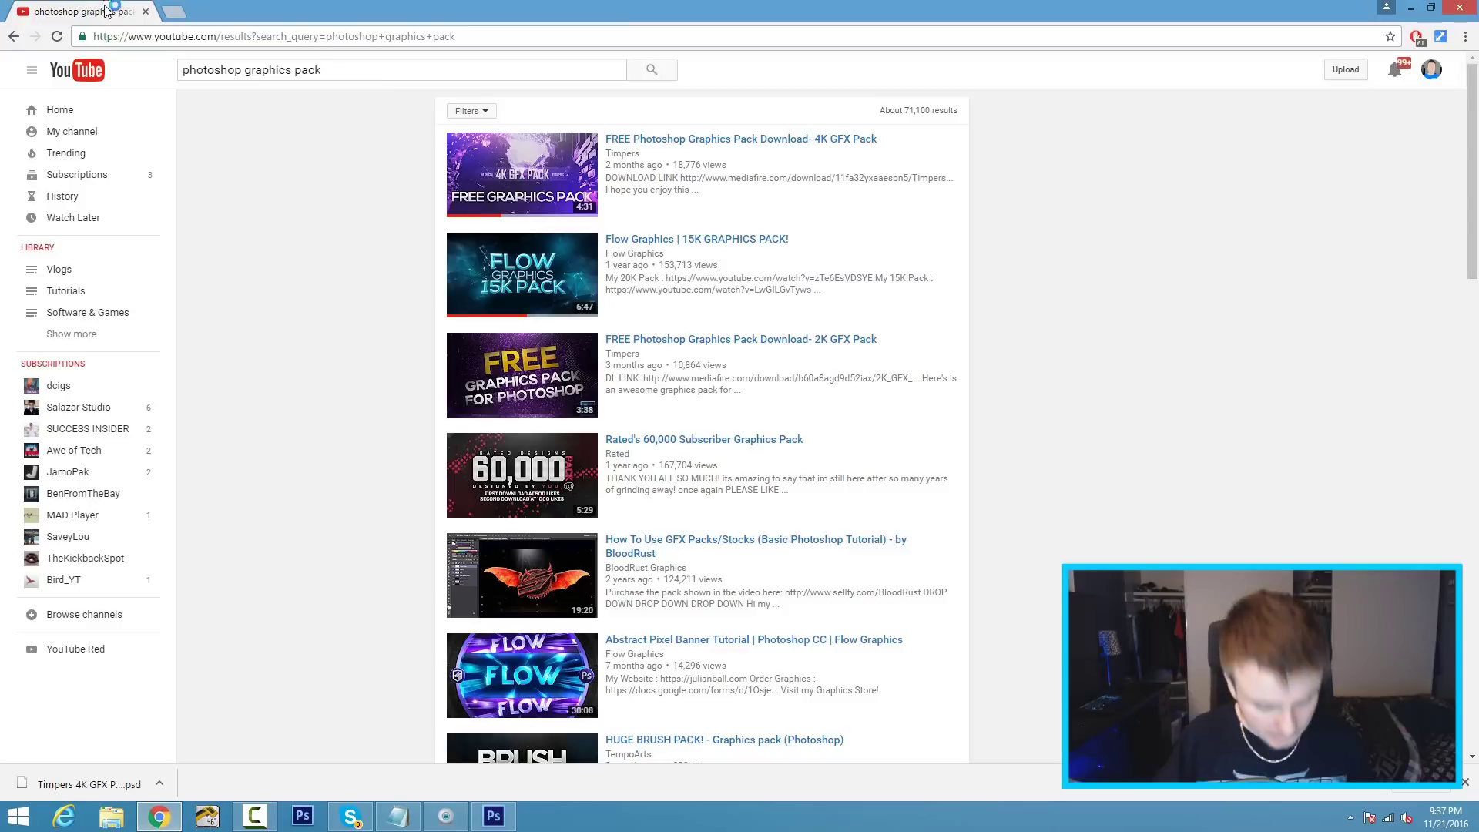
{"action": "left_click", "coordinate": [173, 11]}
{"action": "type", "text": "dafont.com"}
{"action": "key", "text": "Return"}
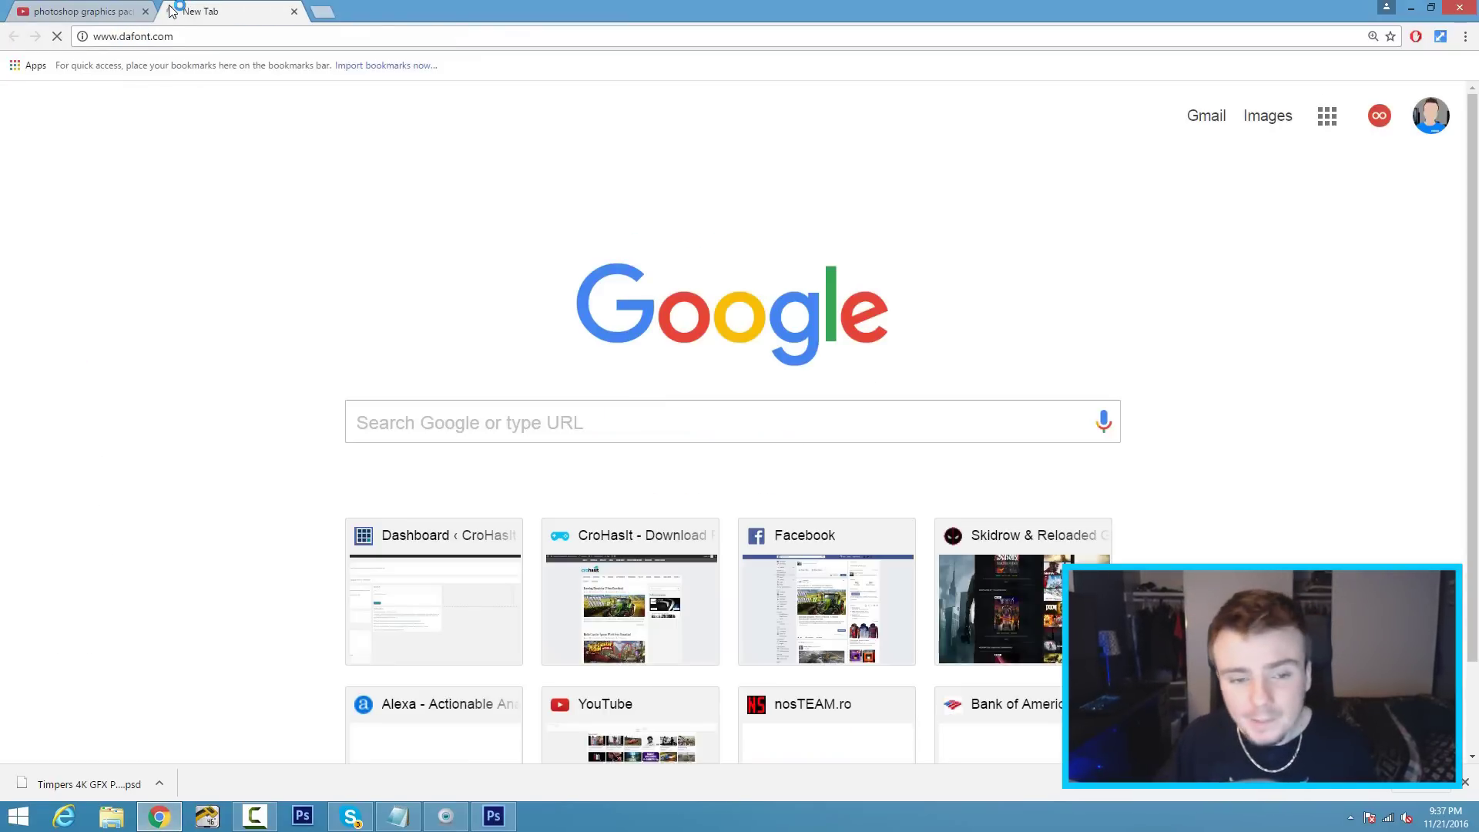
Look through the recently added fonts, open the Amarillo font's page and download the font
{"action": "scroll", "coordinate": [423, 293], "scroll_direction": "down", "scroll_amount": 3}
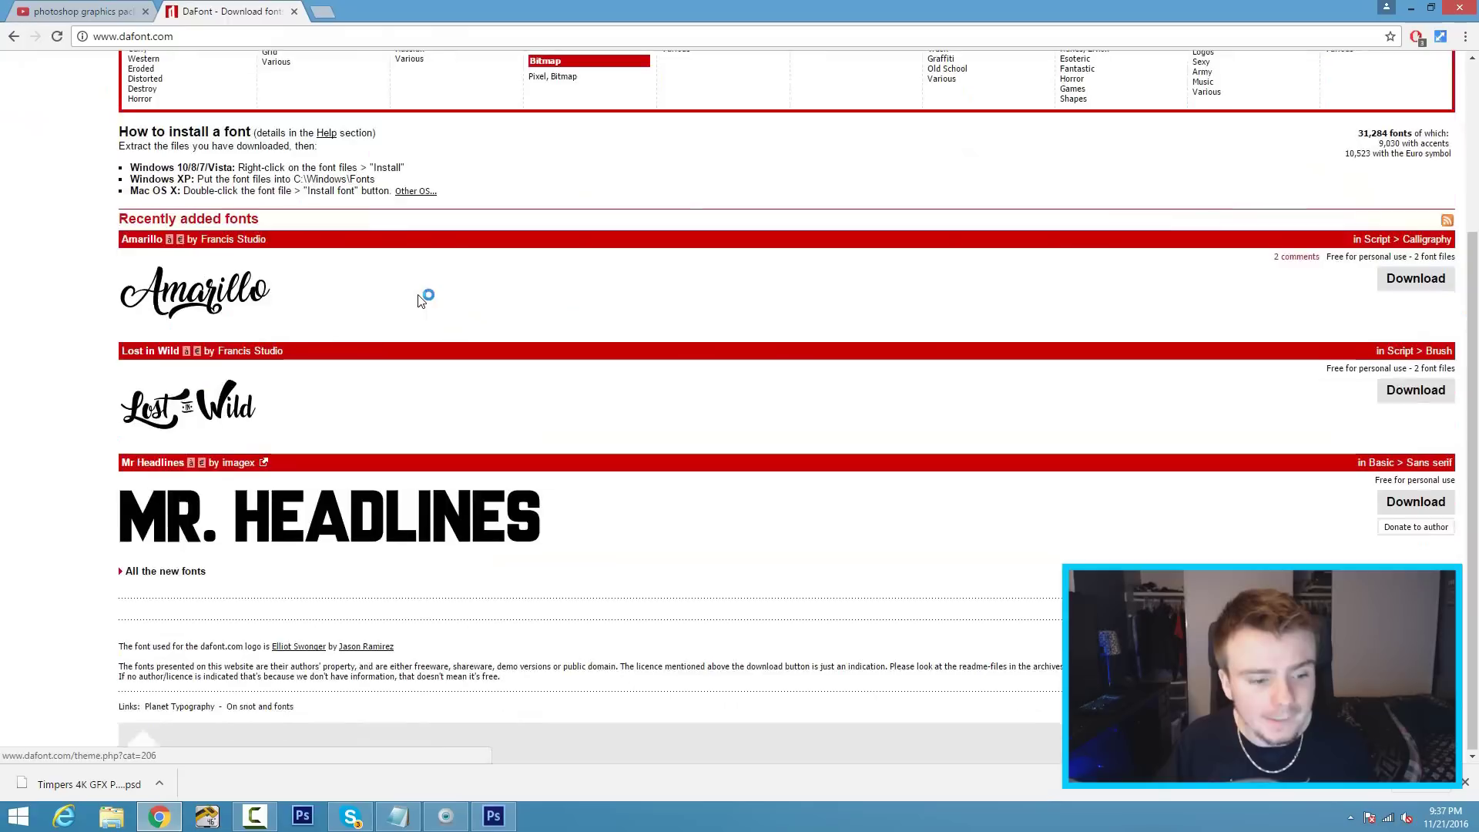
{"action": "scroll", "coordinate": [420, 303], "scroll_direction": "up", "scroll_amount": 3}
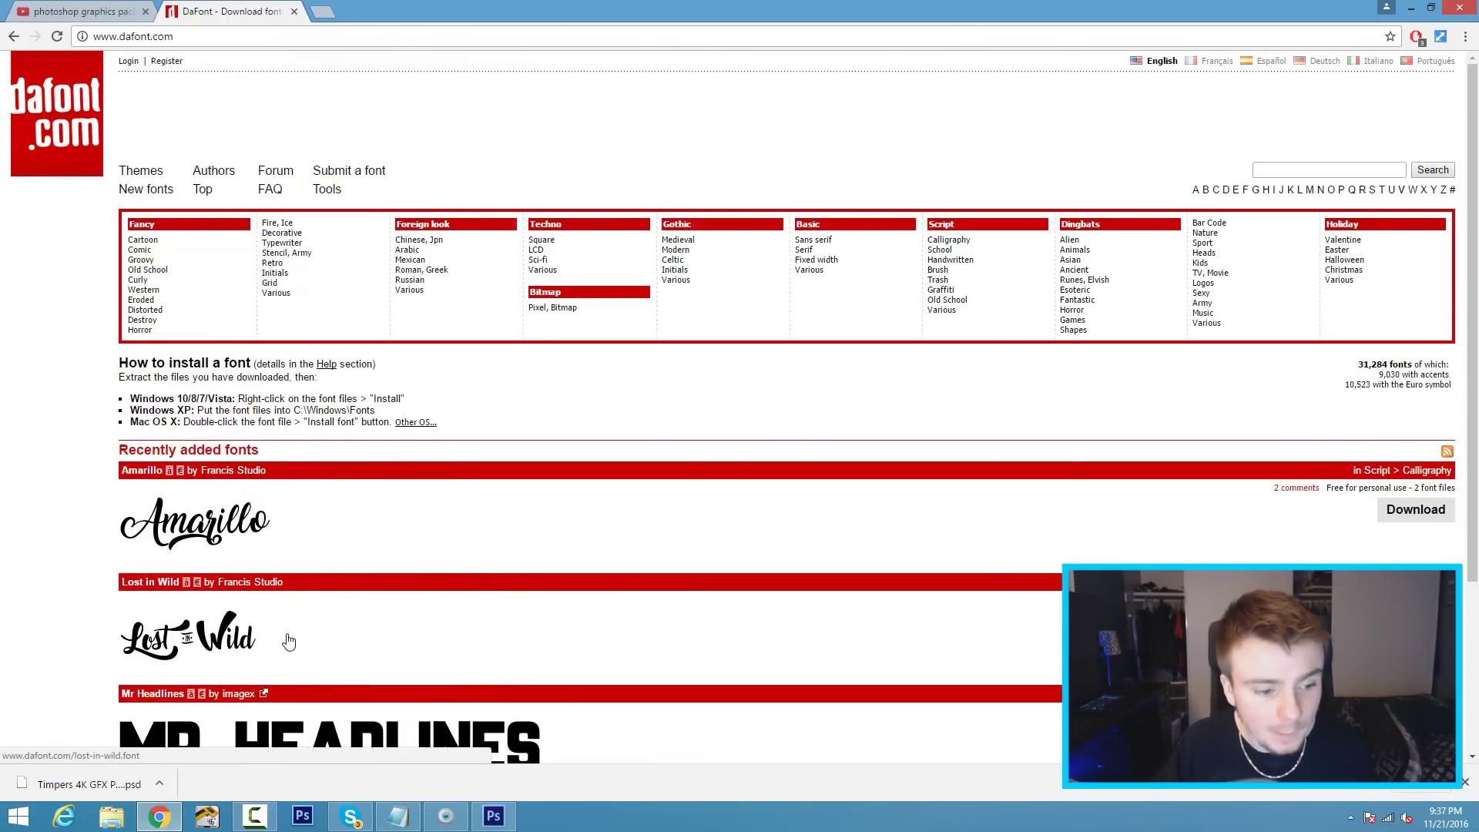
{"action": "left_click", "coordinate": [202, 536]}
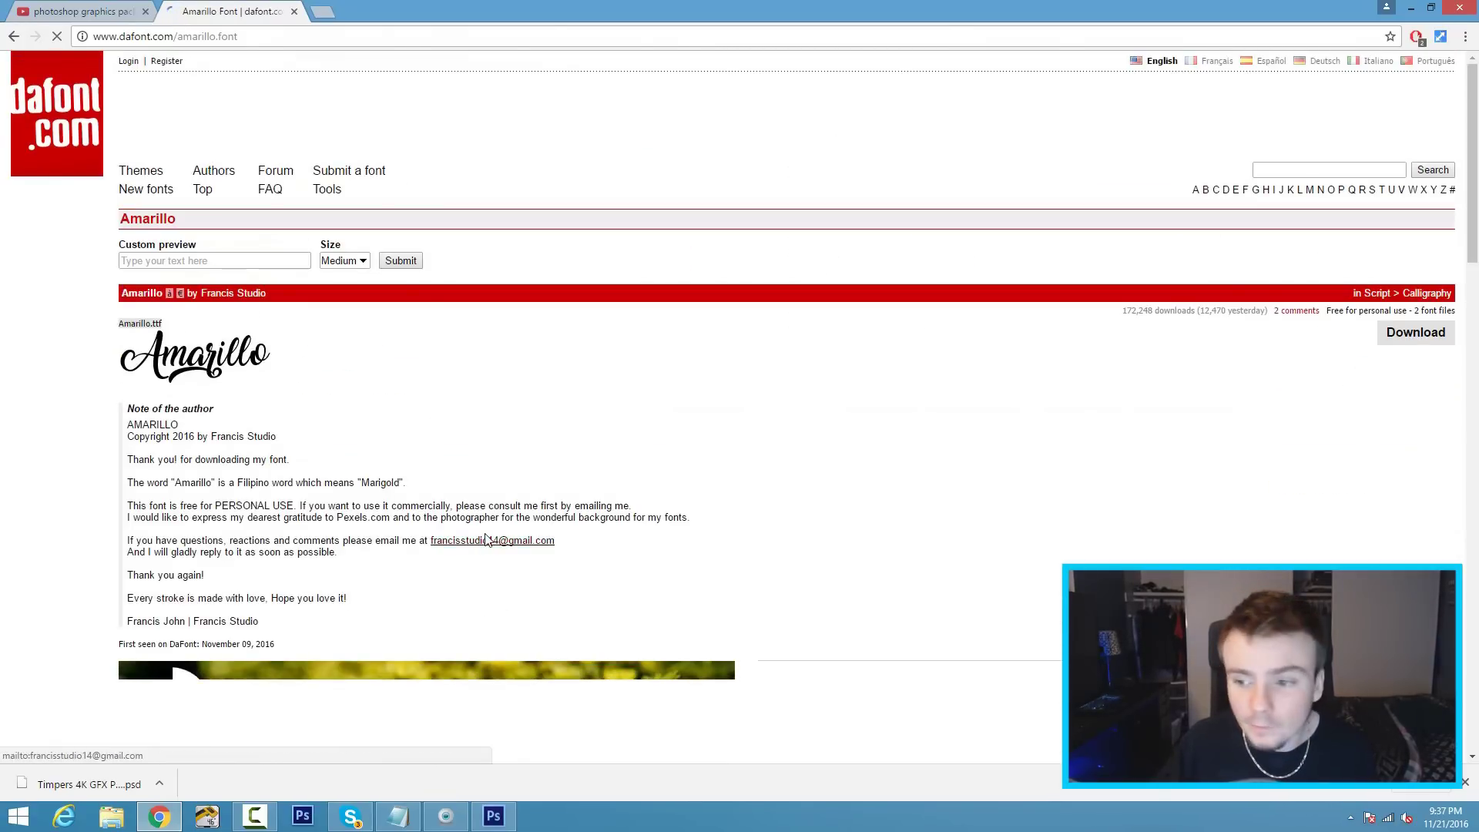
{"action": "left_click", "coordinate": [1421, 340]}
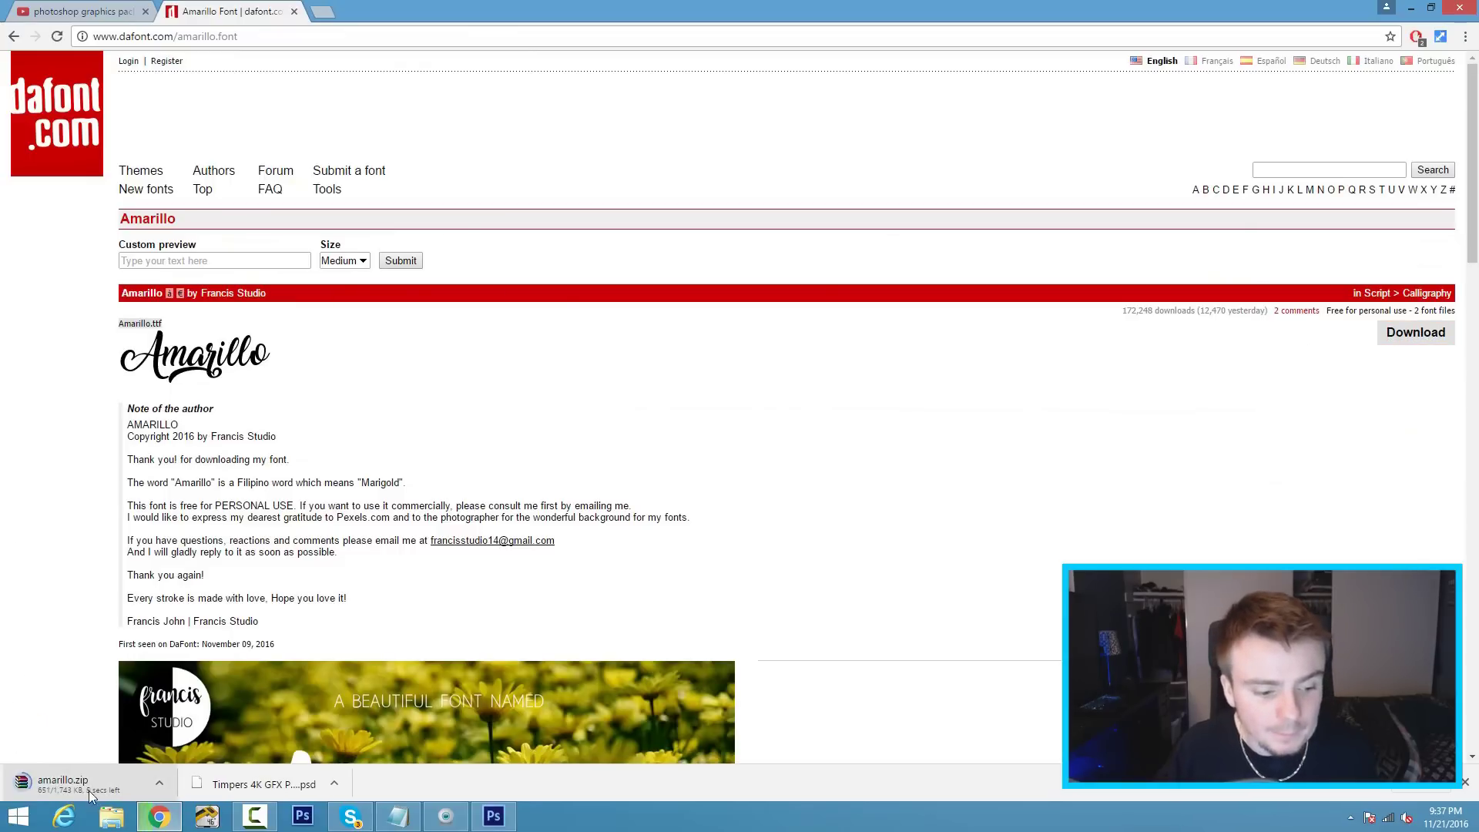
Open the downloaded amarillo.zip archive and install the Amarillo.otf font from it
{"action": "left_click", "coordinate": [83, 789]}
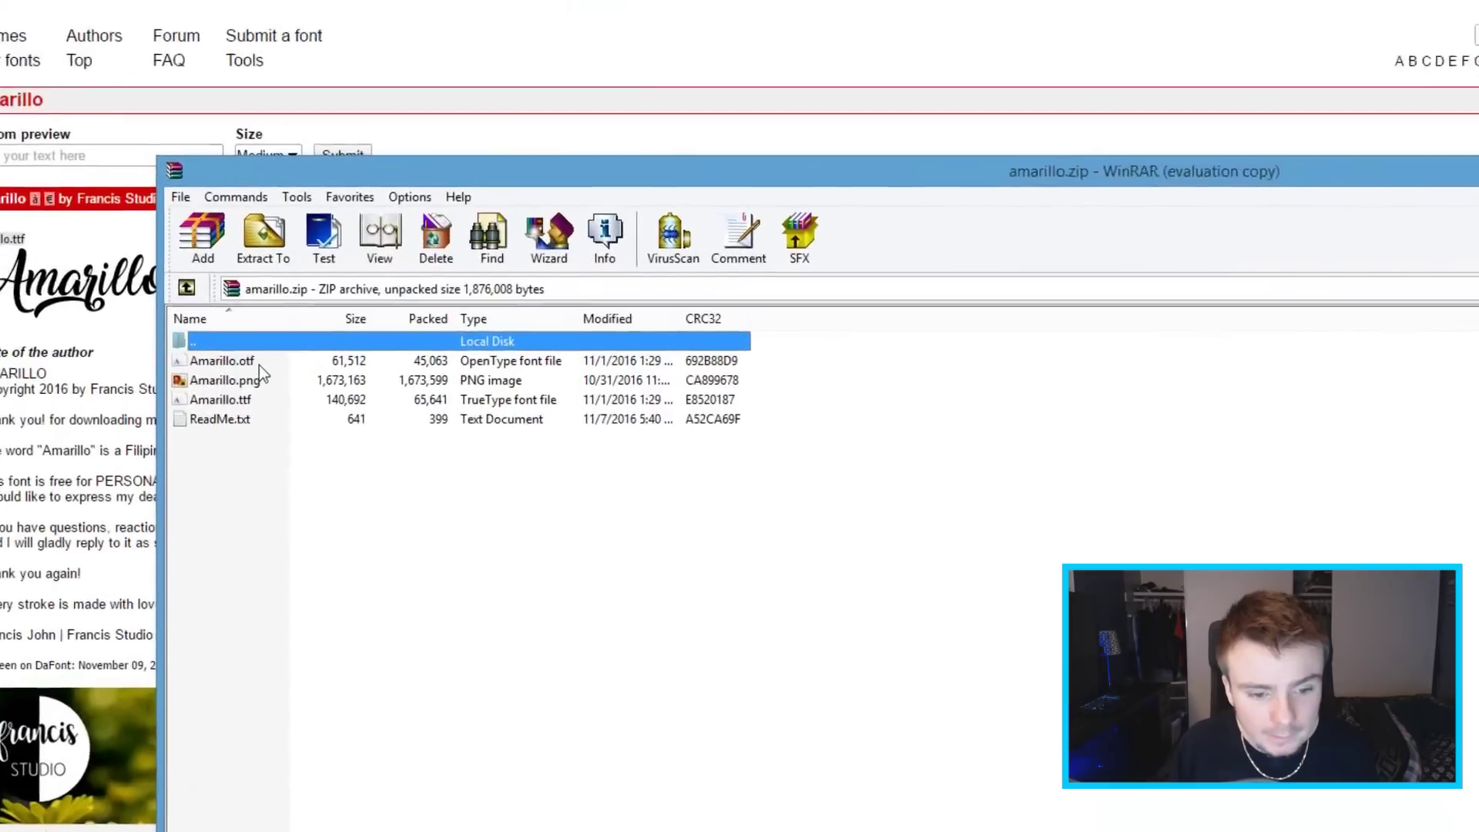
{"action": "left_click", "coordinate": [339, 414]}
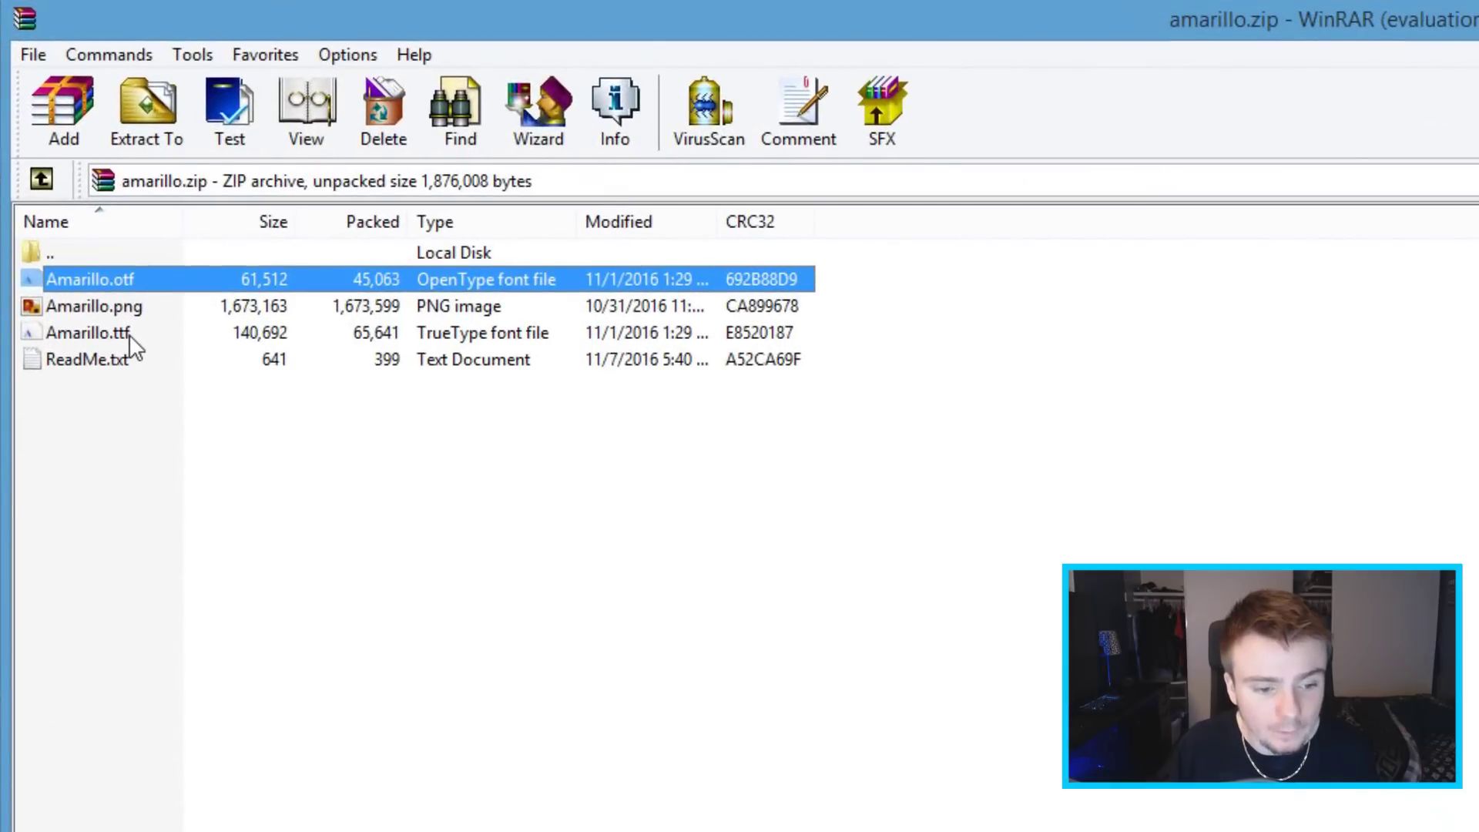
{"action": "double_click", "coordinate": [161, 277]}
{"action": "left_click", "coordinate": [131, 60]}
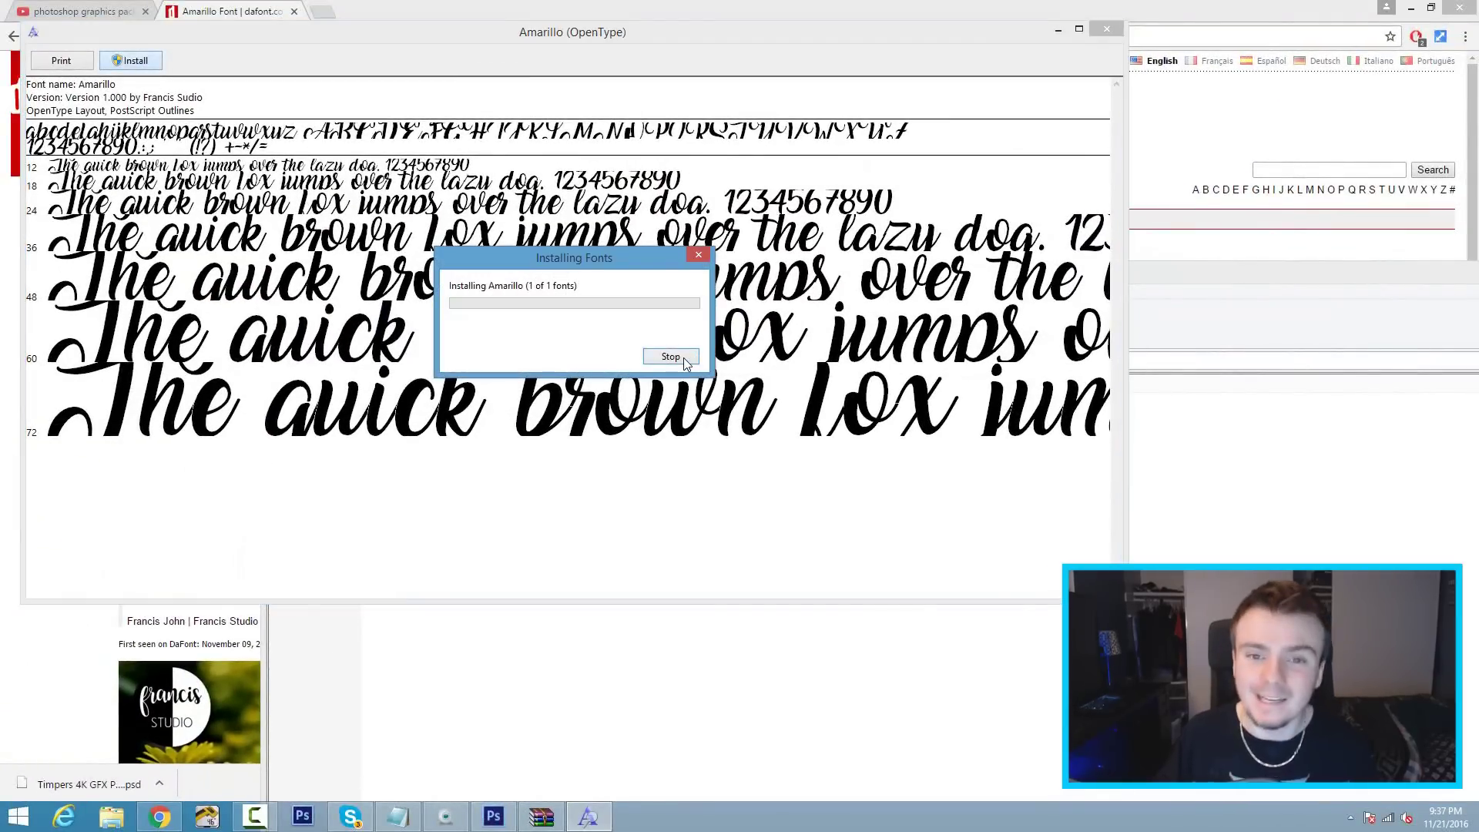
{"action": "left_click", "coordinate": [1107, 29]}
Install the Amarillo.ttf font from the same archive and switch back to Photoshop
{"action": "double_click", "coordinate": [363, 445]}
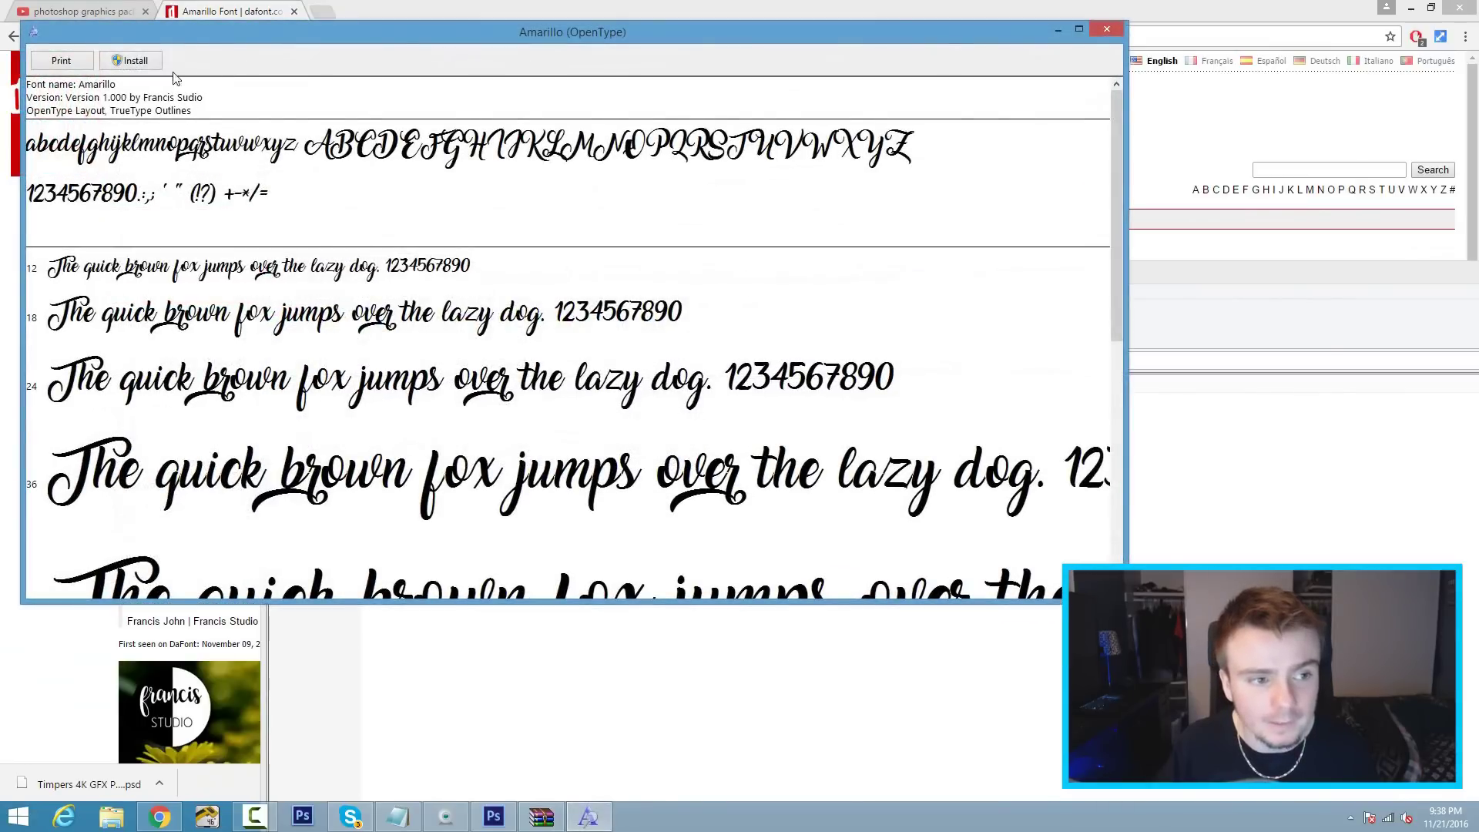
{"action": "left_click", "coordinate": [136, 61]}
{"action": "left_click", "coordinate": [777, 416]}
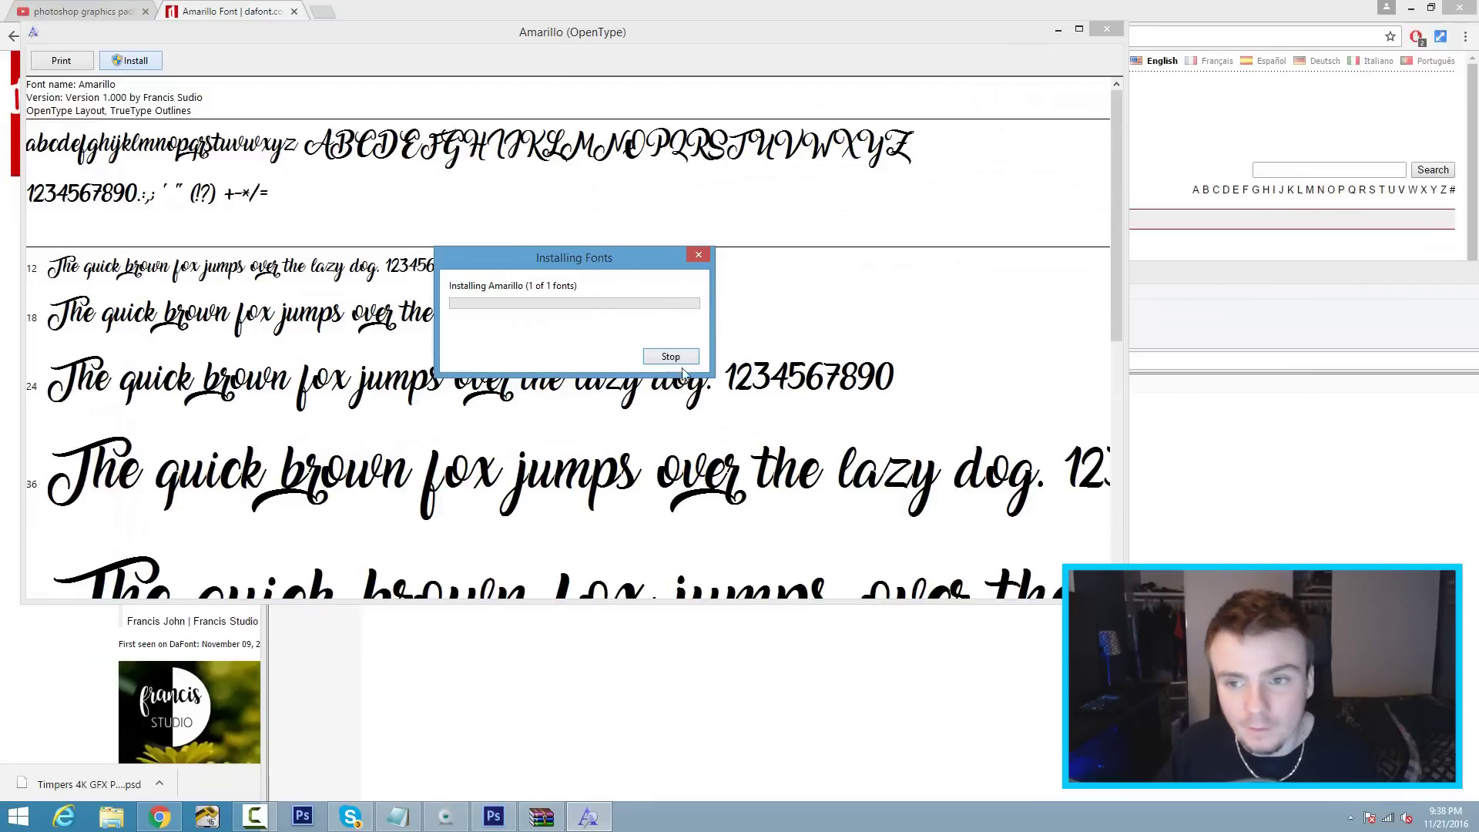
{"action": "left_click", "coordinate": [1106, 29]}
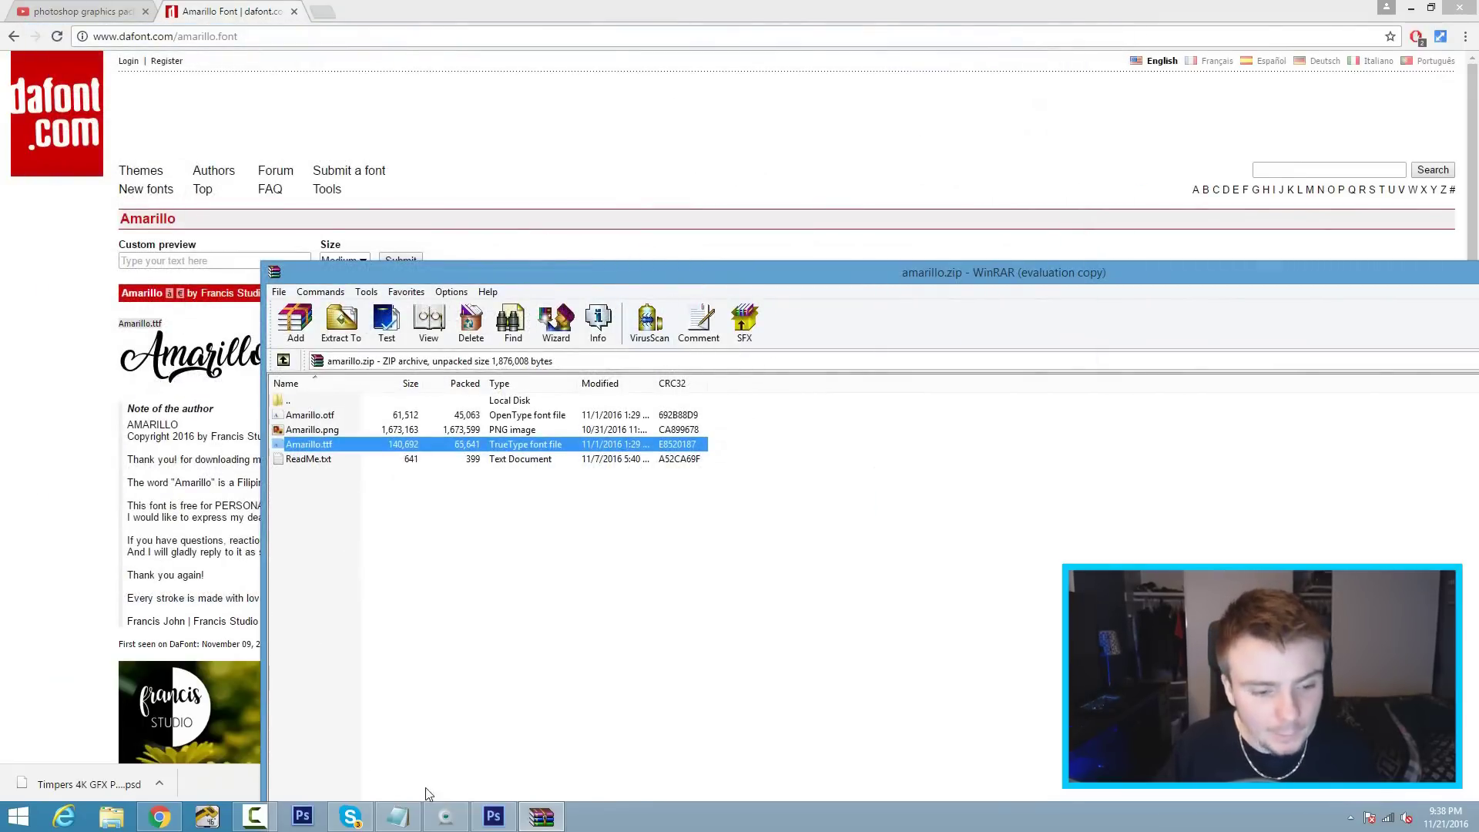
{"action": "left_click", "coordinate": [494, 816]}
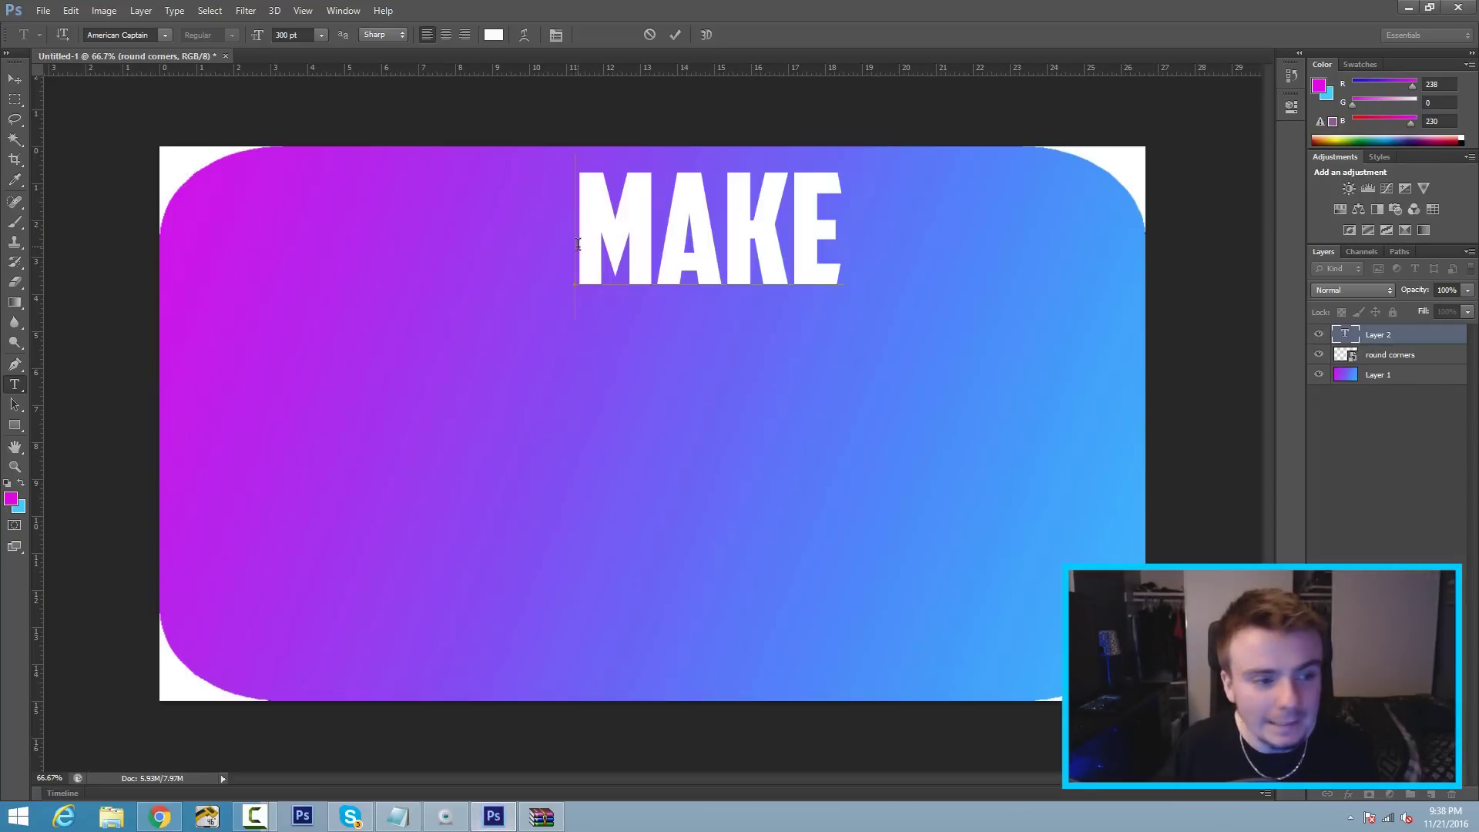
Change the "MAKE" text's font to Amarillo and move it to the upper middle of the canvas
{"action": "left_click_drag", "start_coordinate": [579, 244], "coordinate": [1013, 221]}
{"action": "left_click", "coordinate": [164, 34]}
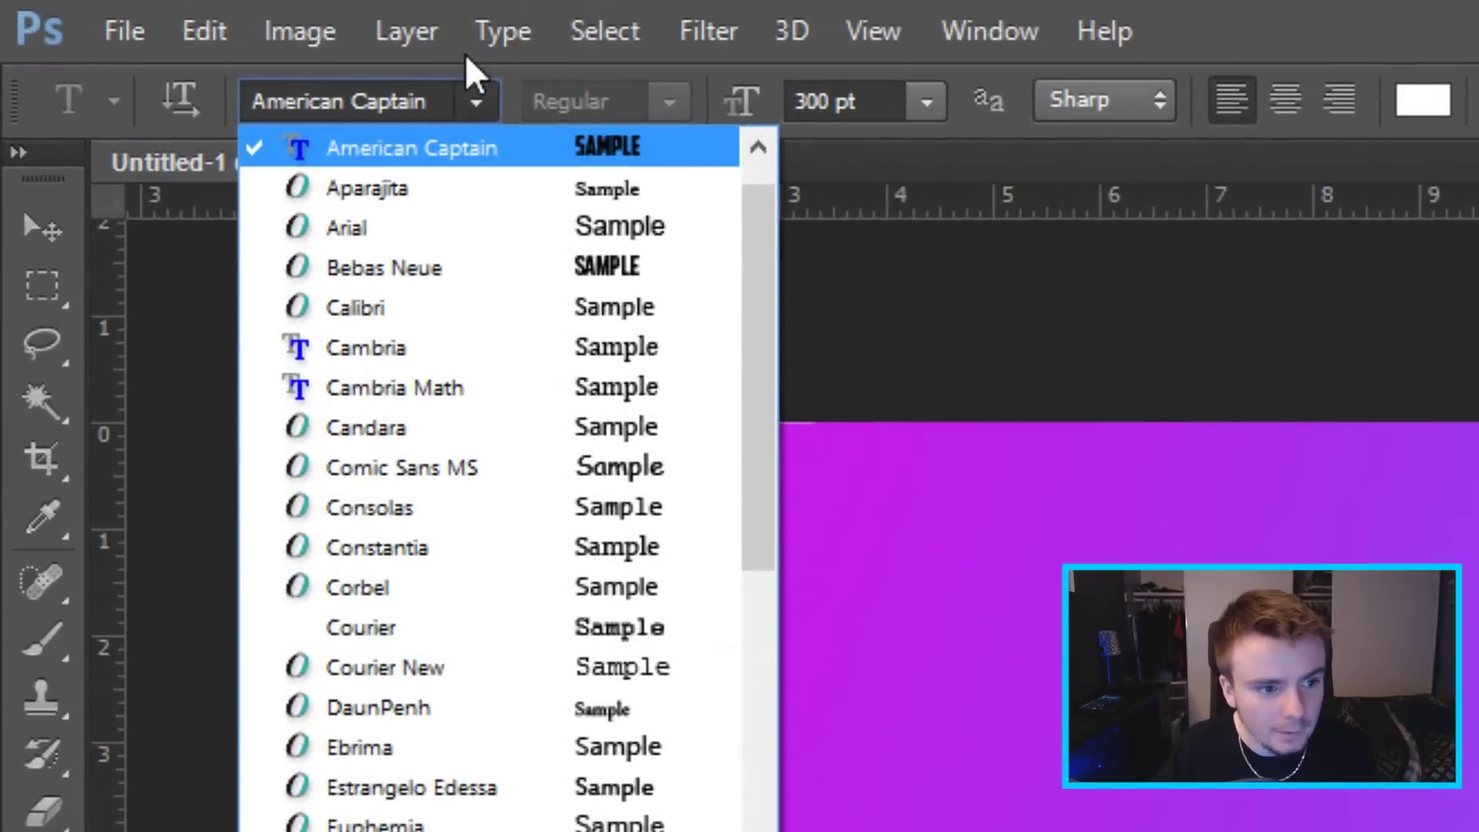
{"action": "scroll", "coordinate": [588, 462], "scroll_direction": "up", "scroll_amount": 1}
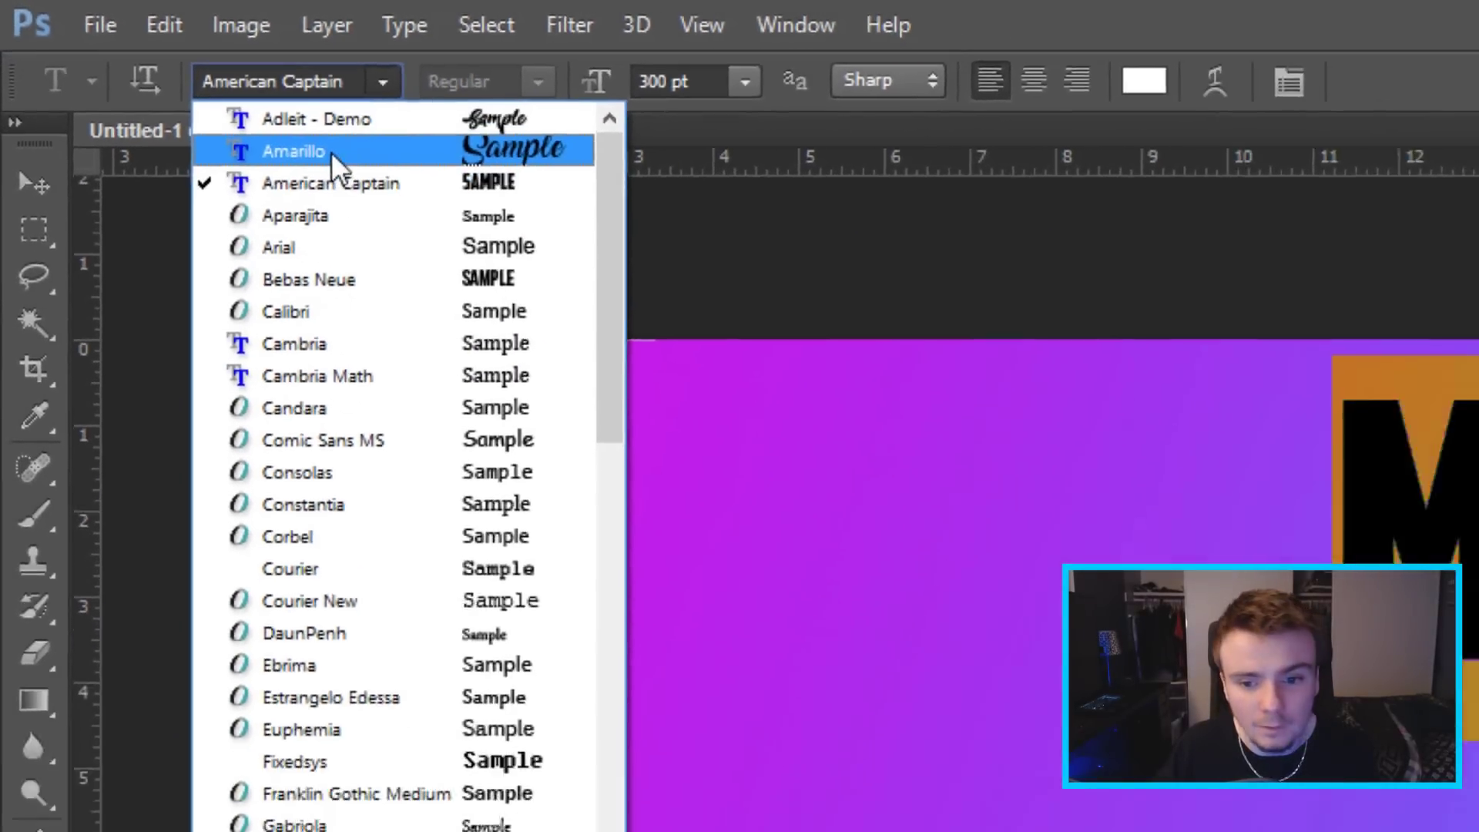
{"action": "left_click", "coordinate": [331, 151]}
{"action": "left_click", "coordinate": [33, 183]}
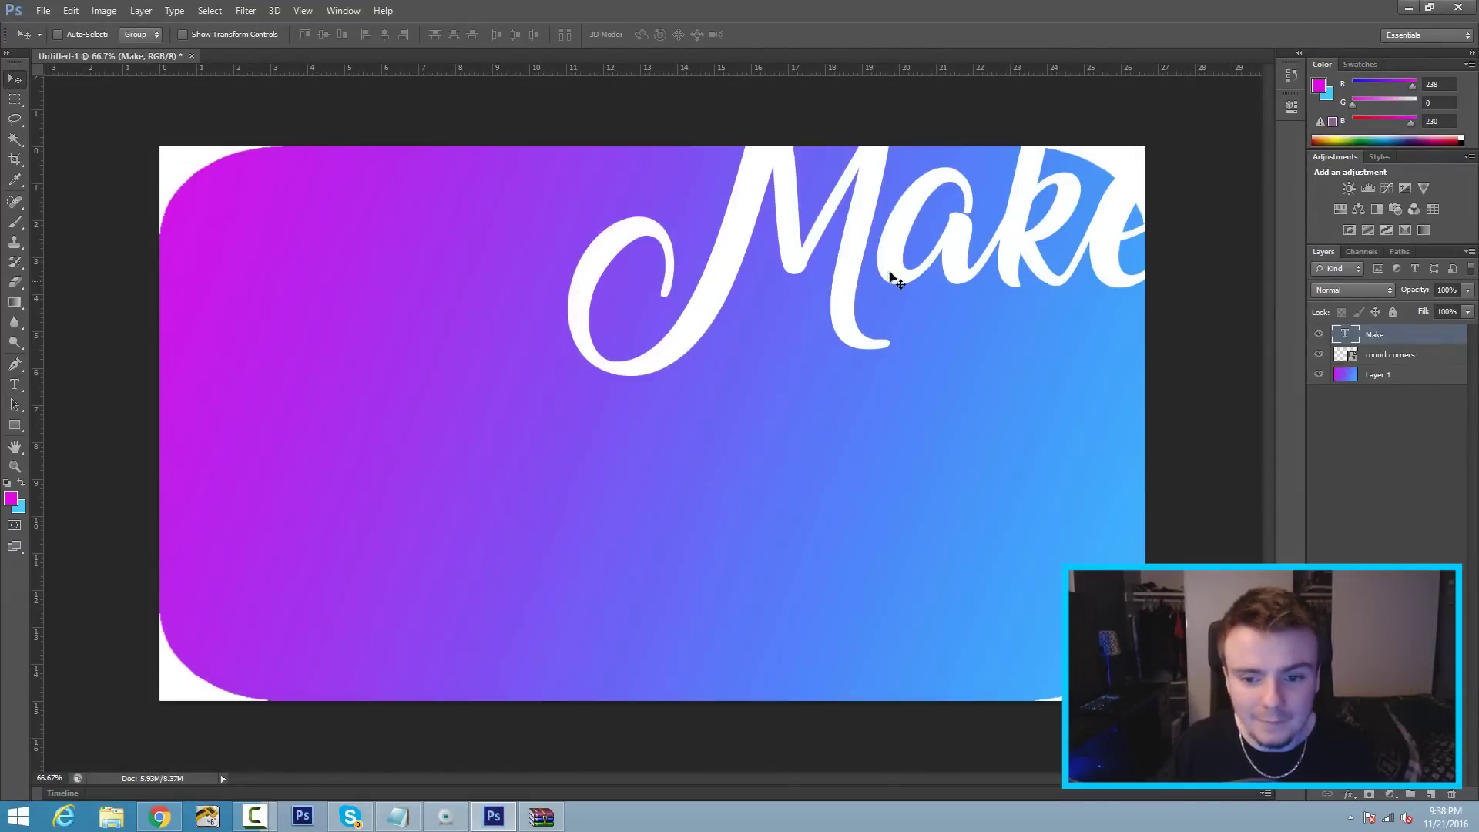
{"action": "left_click_drag", "start_coordinate": [882, 258], "coordinate": [630, 294]}
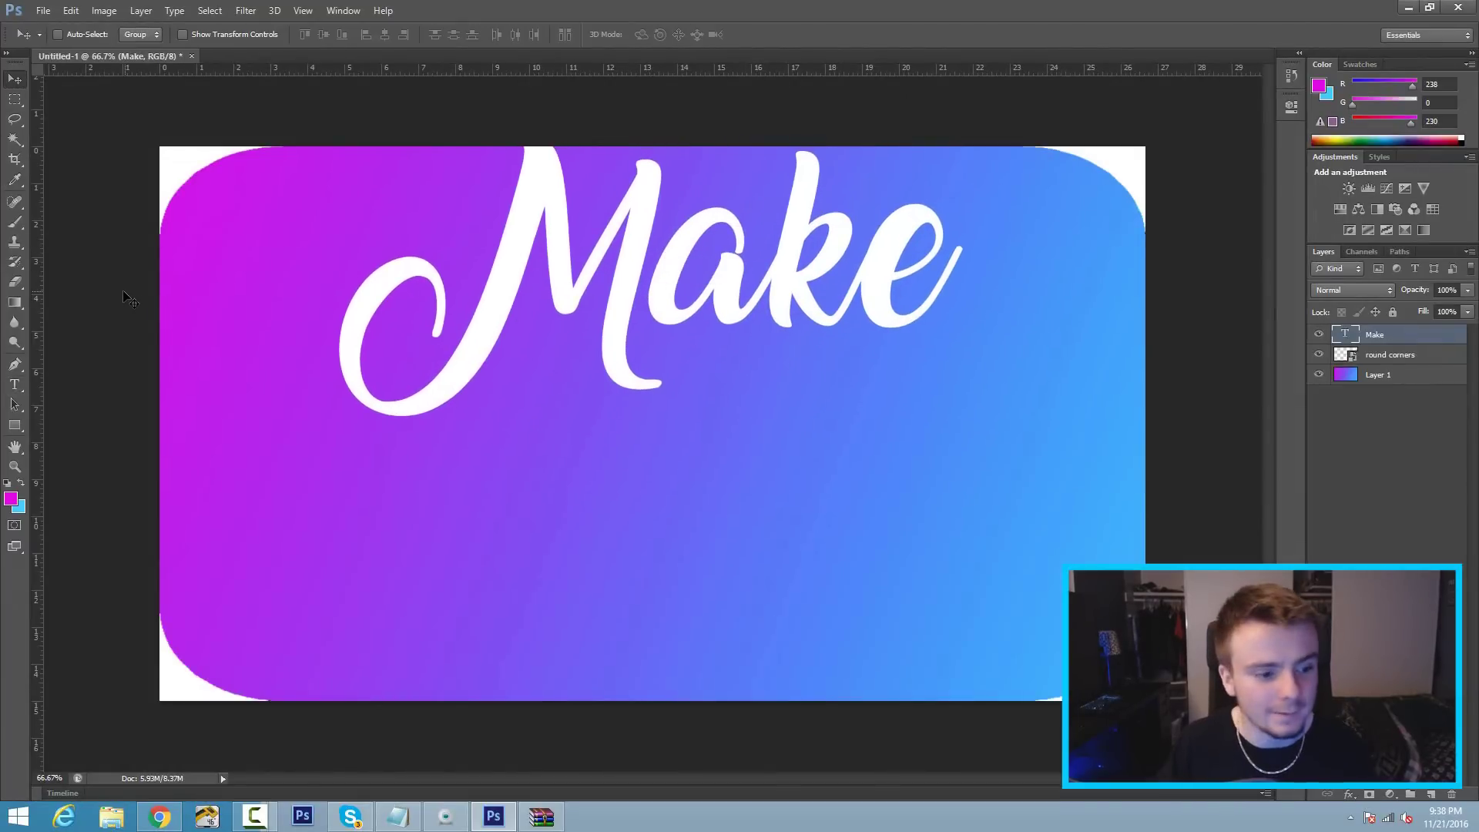
Undo the Amarillo text changes back to the state before the text layer was added
{"action": "left_click", "coordinate": [16, 385]}
{"action": "key", "text": "ctrl+alt+z"}
{"action": "key", "text": "ctrl+alt+z"}
{"action": "key", "text": "ctrl+alt+z"}
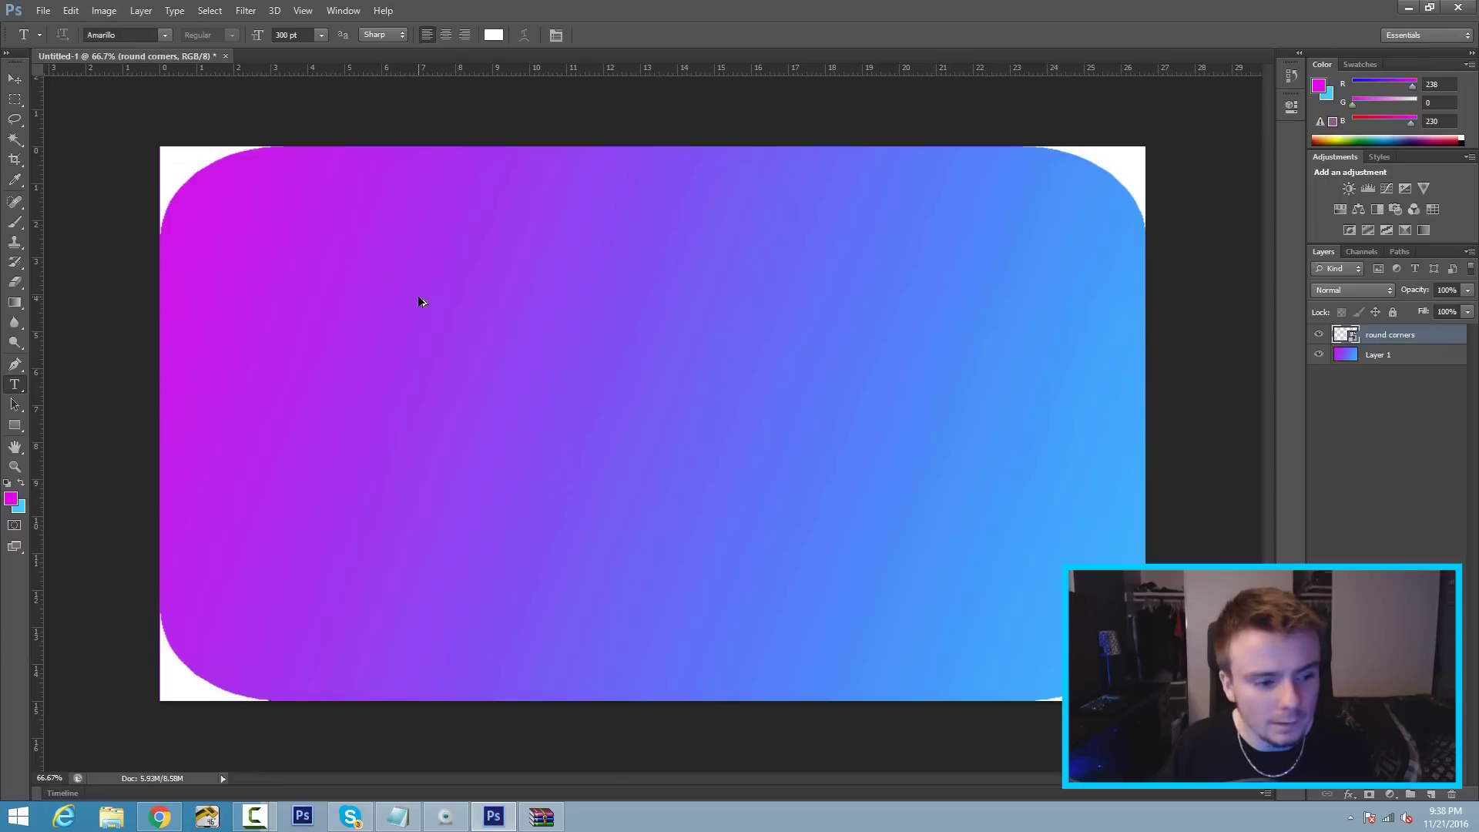
Add the white text "make" at 300 pt near the upper middle of the canvas and set its font to American Captain
{"action": "left_click", "coordinate": [524, 260]}
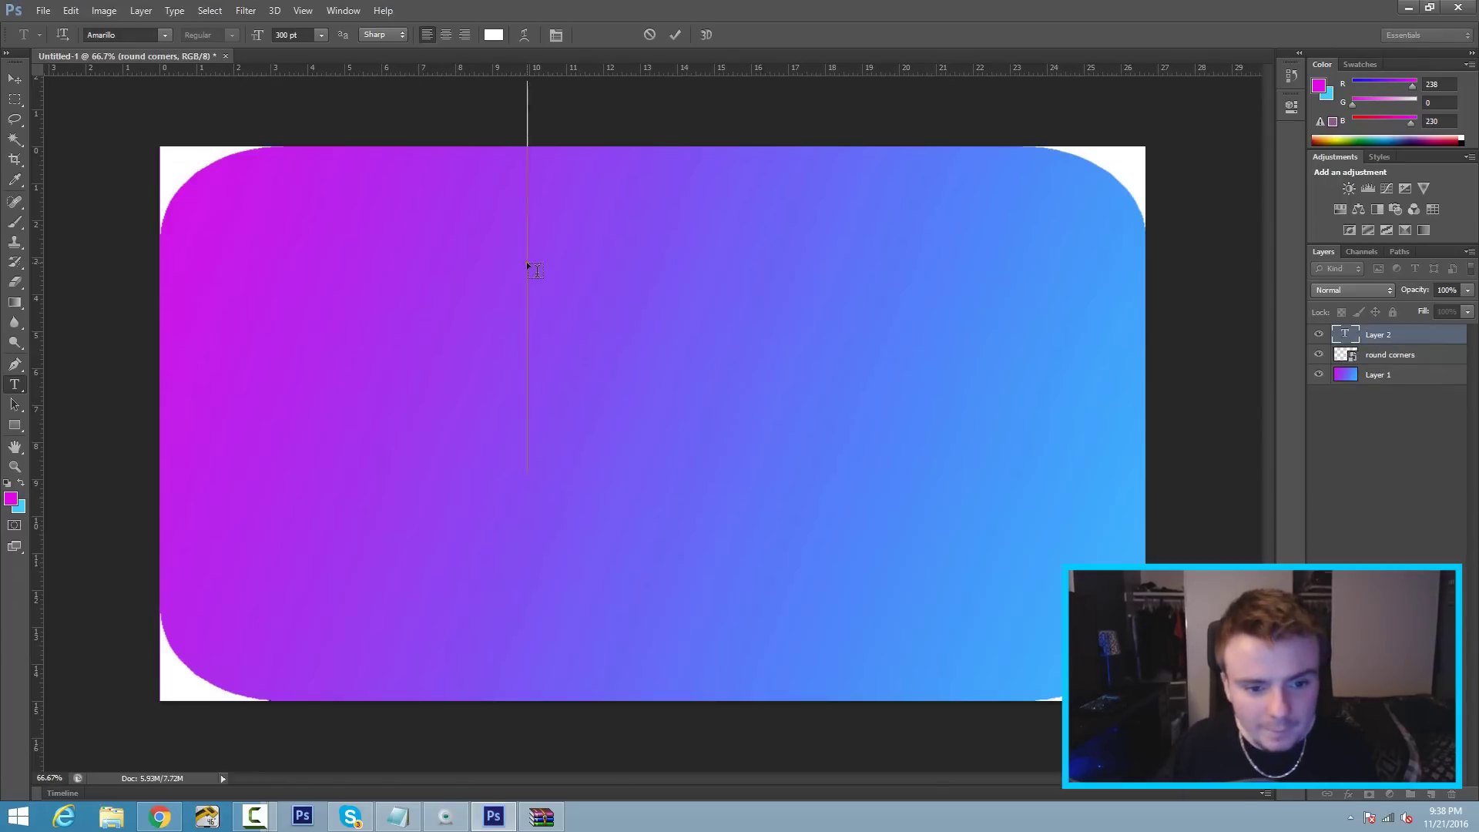
{"action": "type", "text": "make"}
{"action": "left_click", "coordinate": [552, 237]}
{"action": "key", "text": "ctrl+a"}
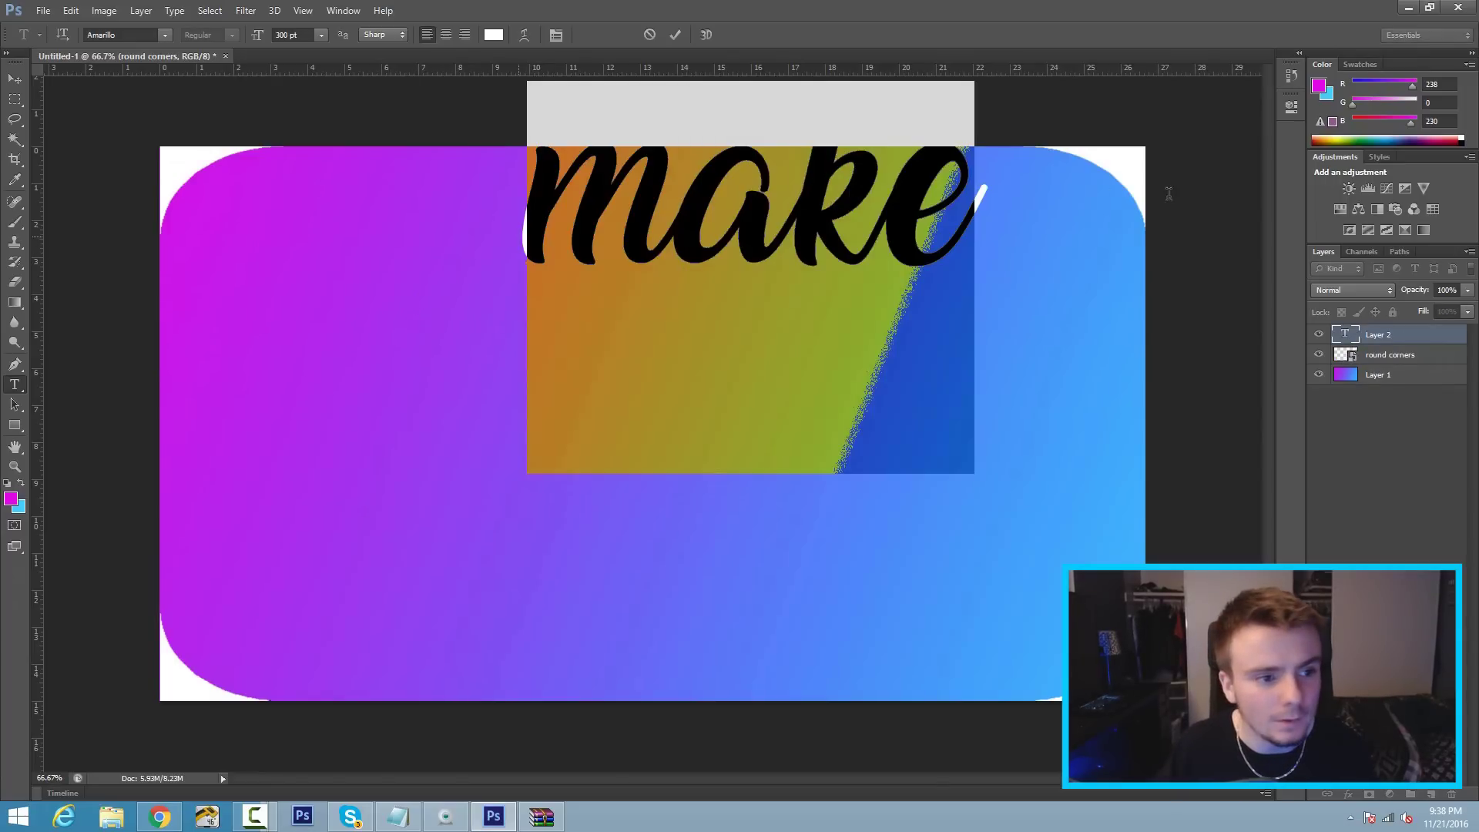
{"action": "left_click", "coordinate": [164, 35]}
{"action": "scroll", "coordinate": [257, 154], "scroll_direction": "up", "scroll_amount": 1}
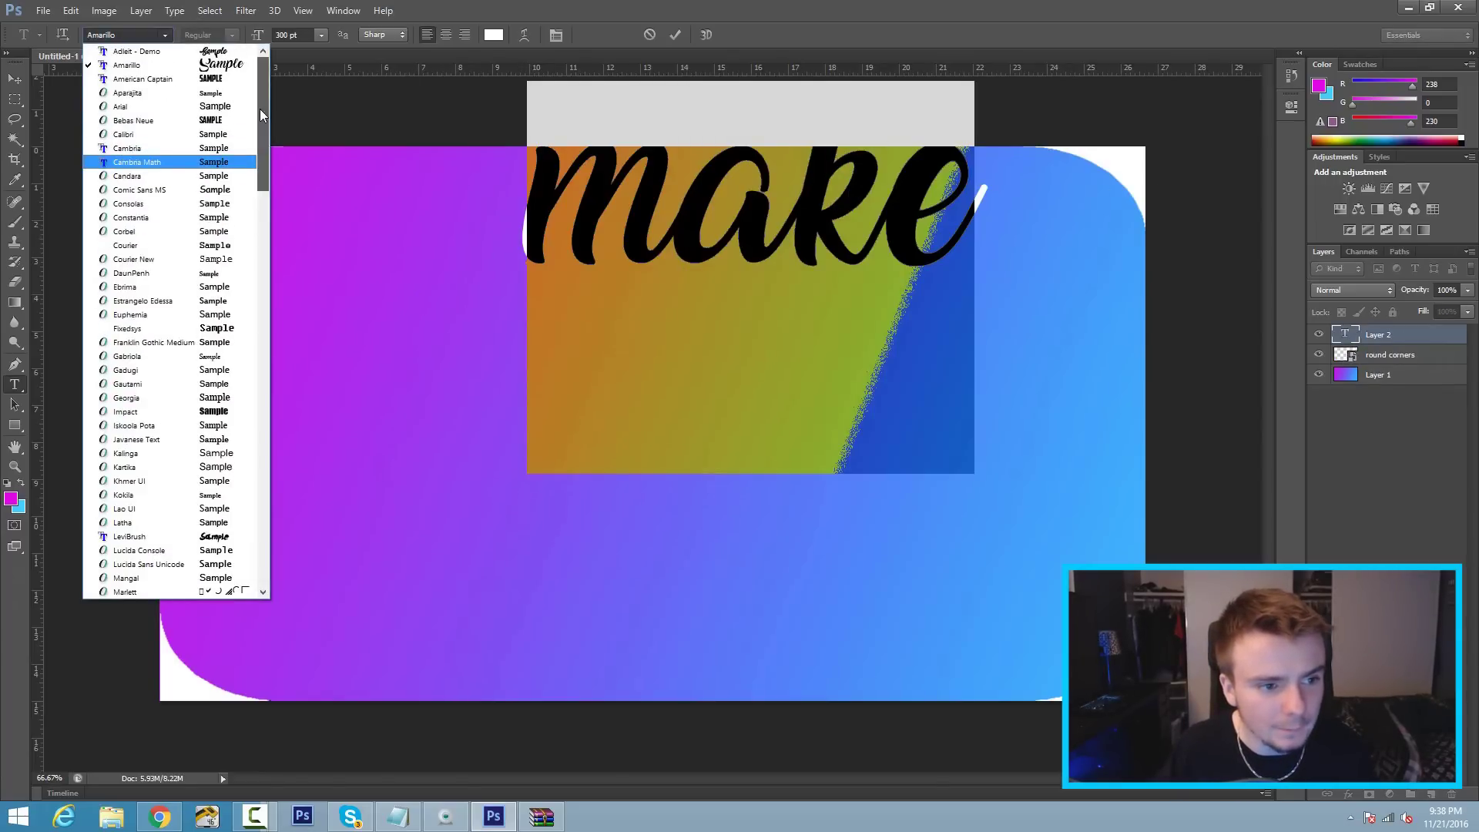
{"action": "left_click", "coordinate": [212, 81]}
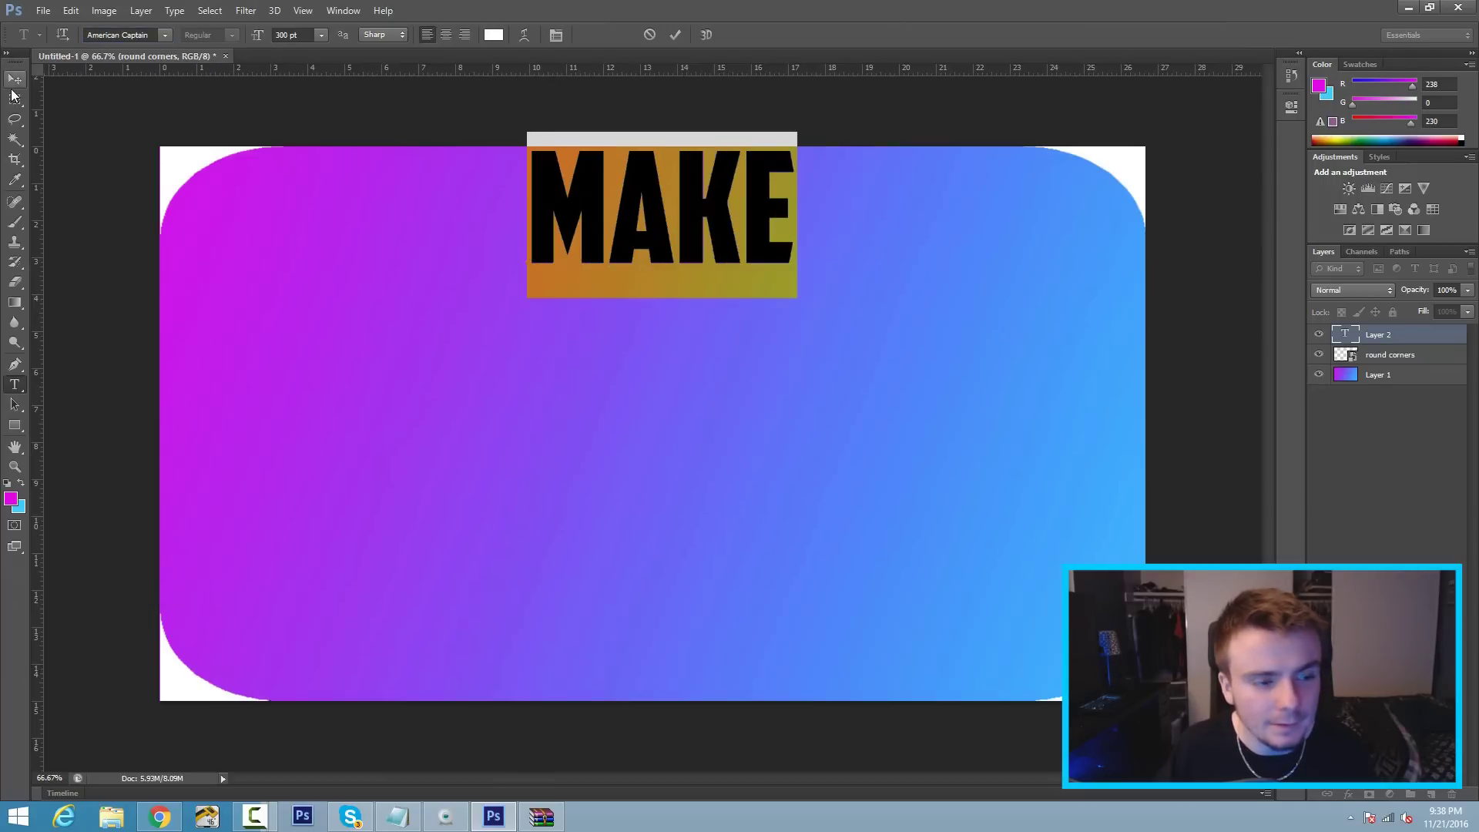
Enlarge the "MAKE" text to about 400 pt and center it horizontally in the upper part of the canvas
{"action": "left_click", "coordinate": [15, 83]}
{"action": "left_click_drag", "start_coordinate": [753, 238], "coordinate": [742, 277]}
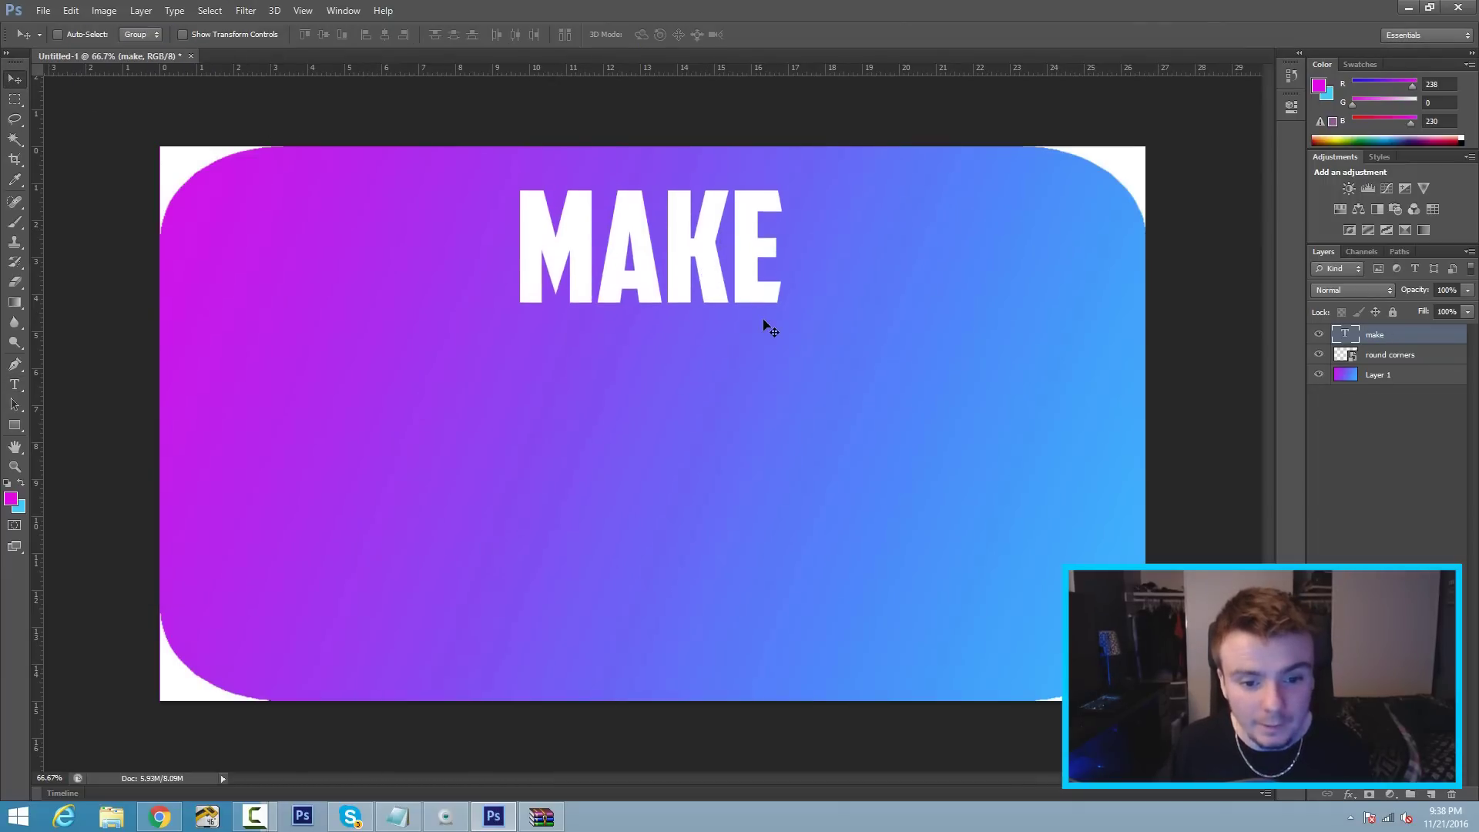
{"action": "key", "text": "ctrl+t"}
{"action": "left_click_drag", "start_coordinate": [784, 339], "coordinate": [862, 419]}
{"action": "key", "text": "Return"}
{"action": "left_click_drag", "start_coordinate": [723, 265], "coordinate": [682, 256]}
Add the white text "AWESOME" at 300 pt in American Captain directly below "MAKE"
{"action": "left_click", "coordinate": [15, 384]}
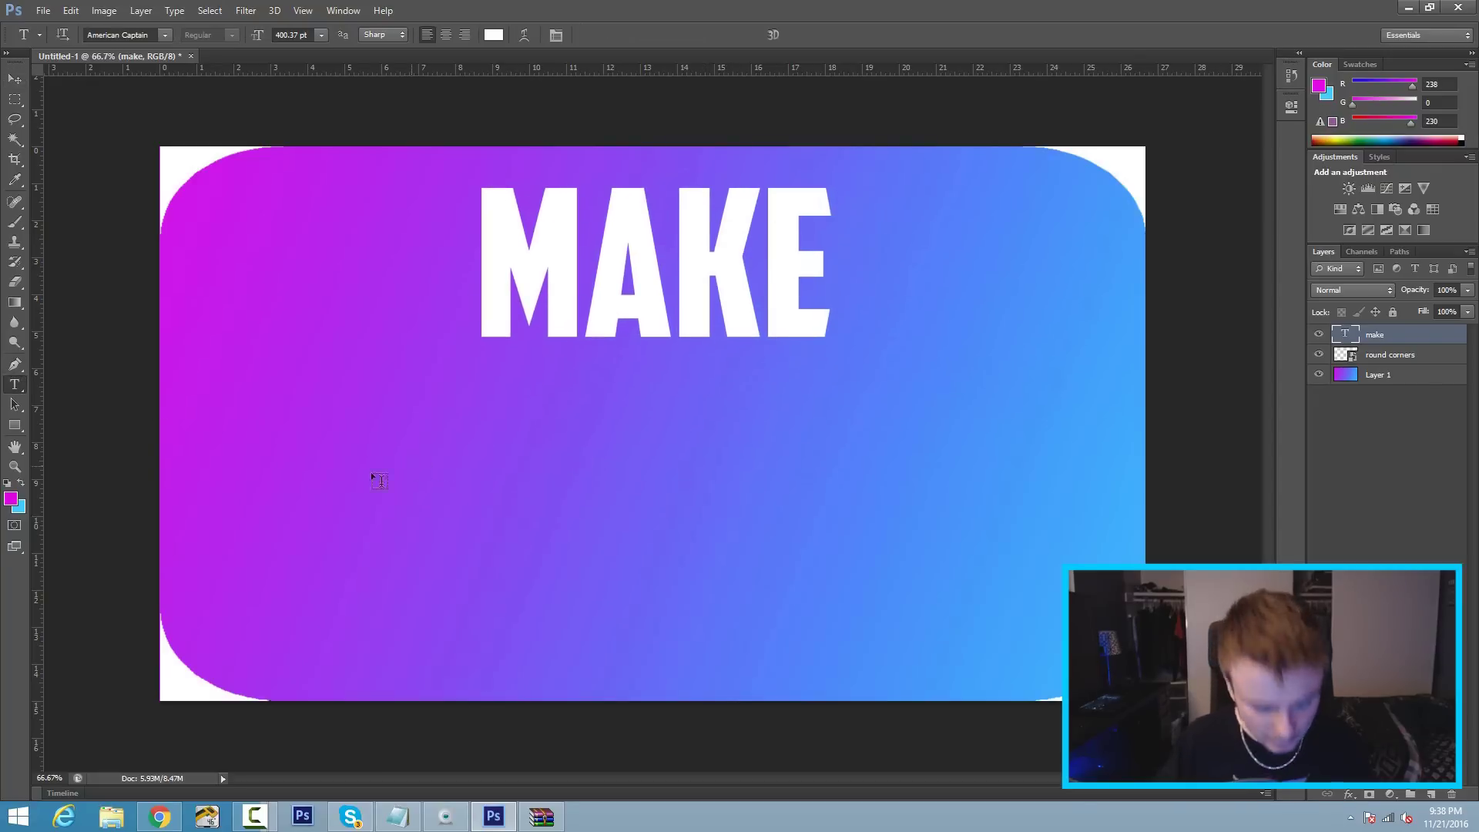
{"action": "left_click", "coordinate": [350, 449]}
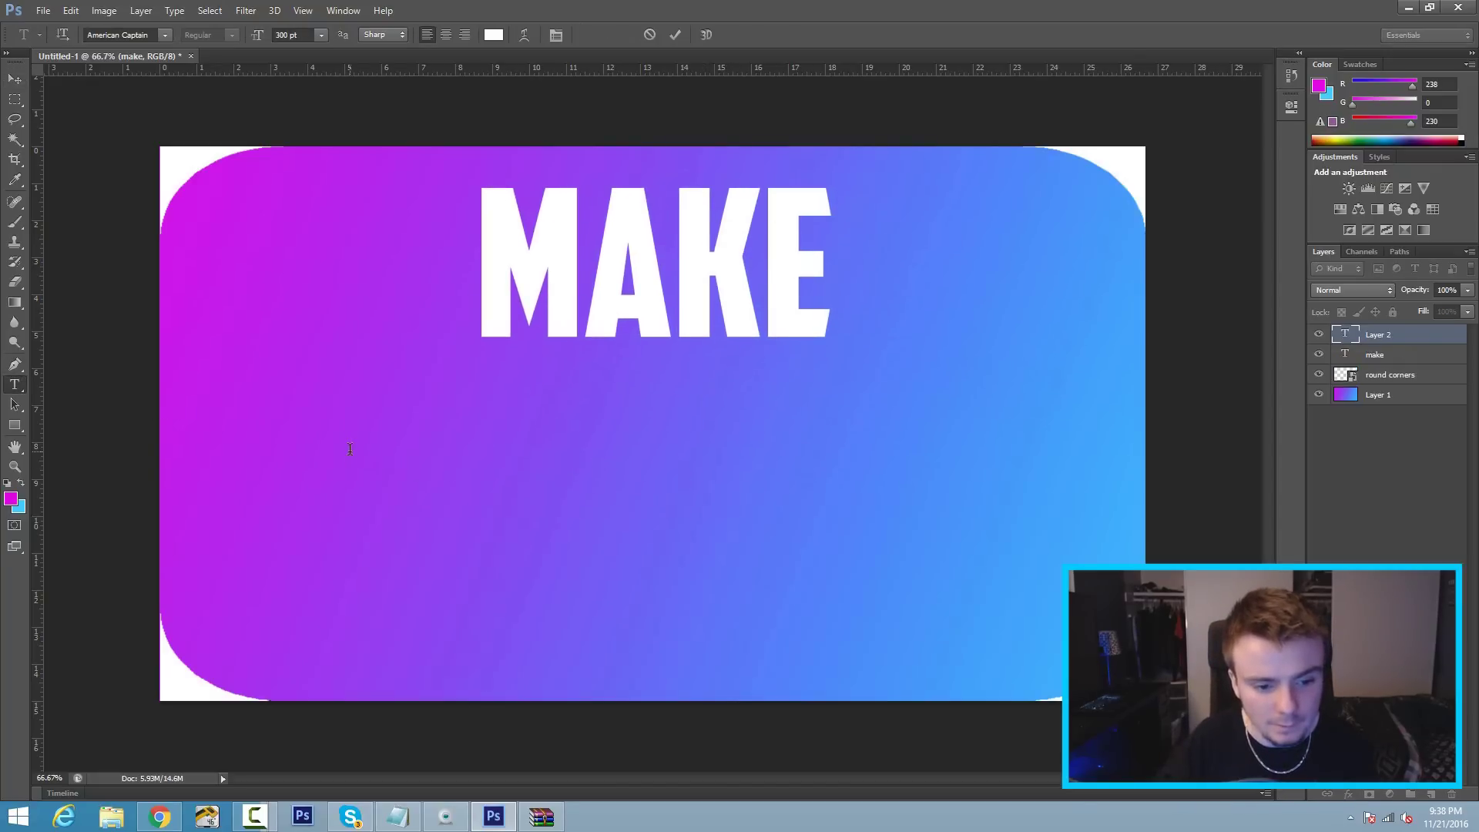
{"action": "type", "text": "awesome"}
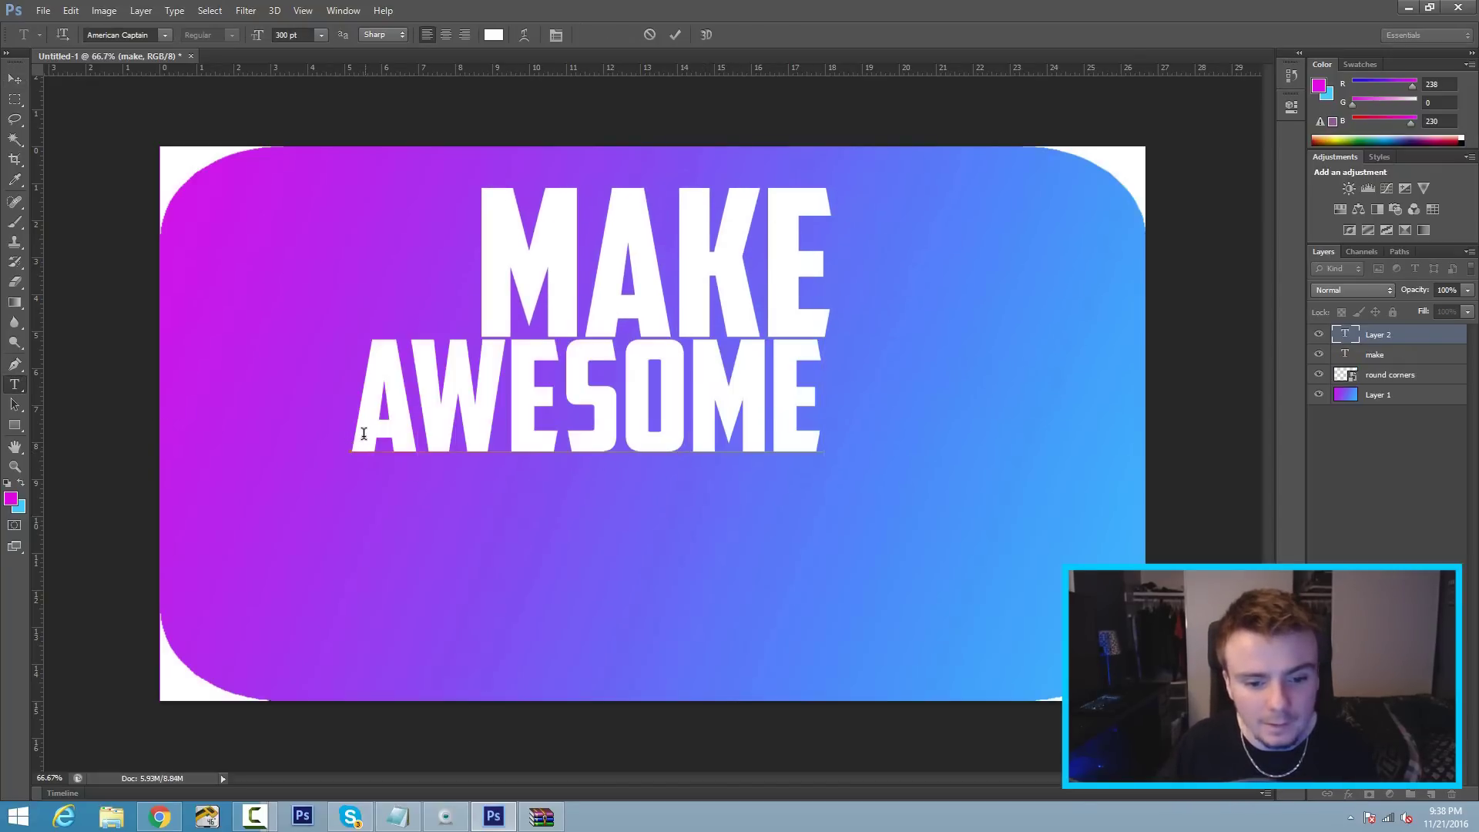
Change the "AWESOME" text's font to Mr Headlines and center it just below "MAKE"
{"action": "left_click_drag", "start_coordinate": [364, 436], "coordinate": [1256, 389]}
{"action": "left_click", "coordinate": [165, 35]}
{"action": "scroll", "coordinate": [244, 174], "scroll_direction": "up", "scroll_amount": 1}
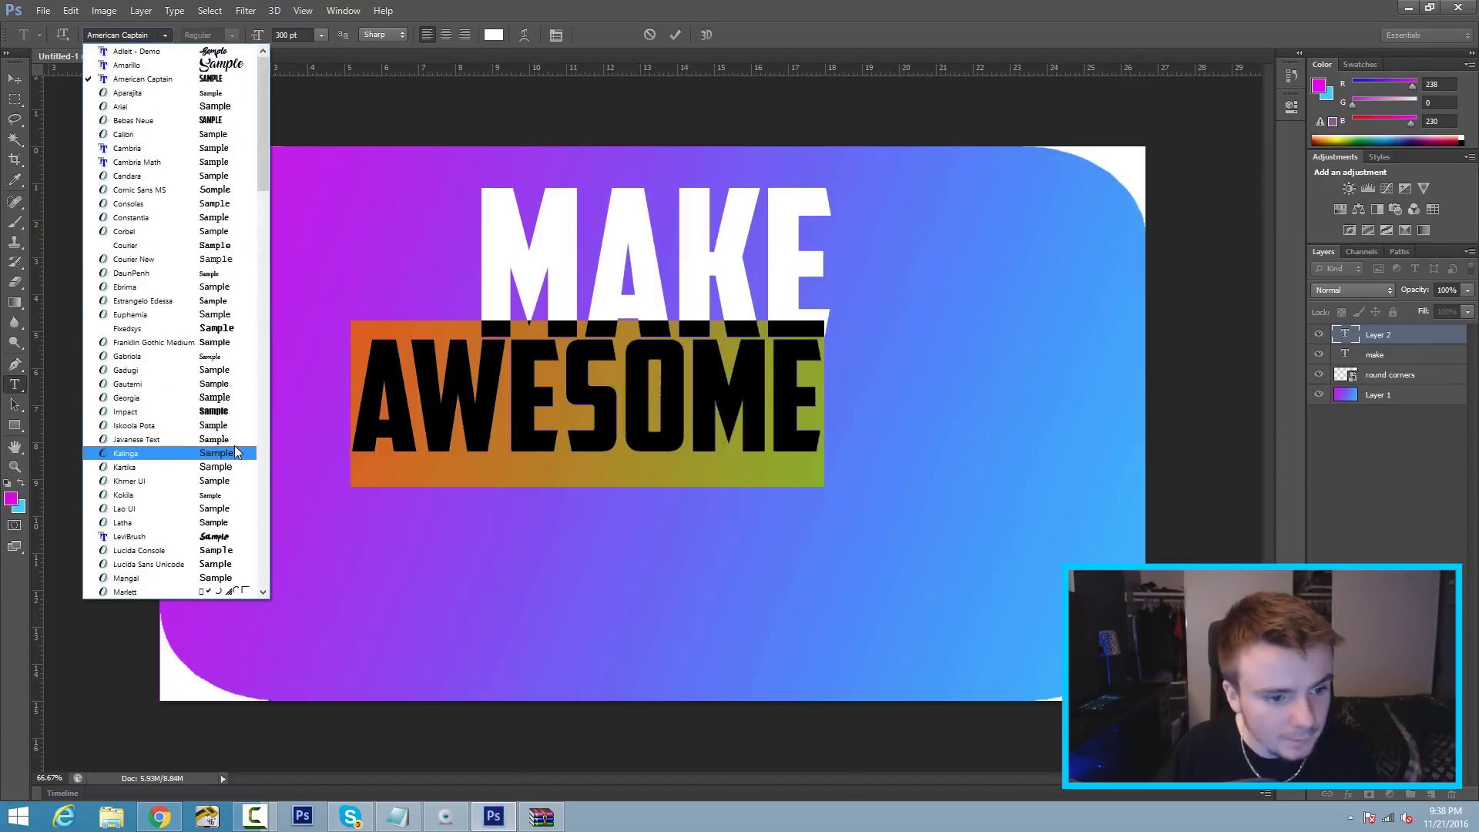
{"action": "scroll", "coordinate": [220, 306], "scroll_direction": "down", "scroll_amount": 1}
{"action": "scroll", "coordinate": [221, 308], "scroll_direction": "down", "scroll_amount": 8}
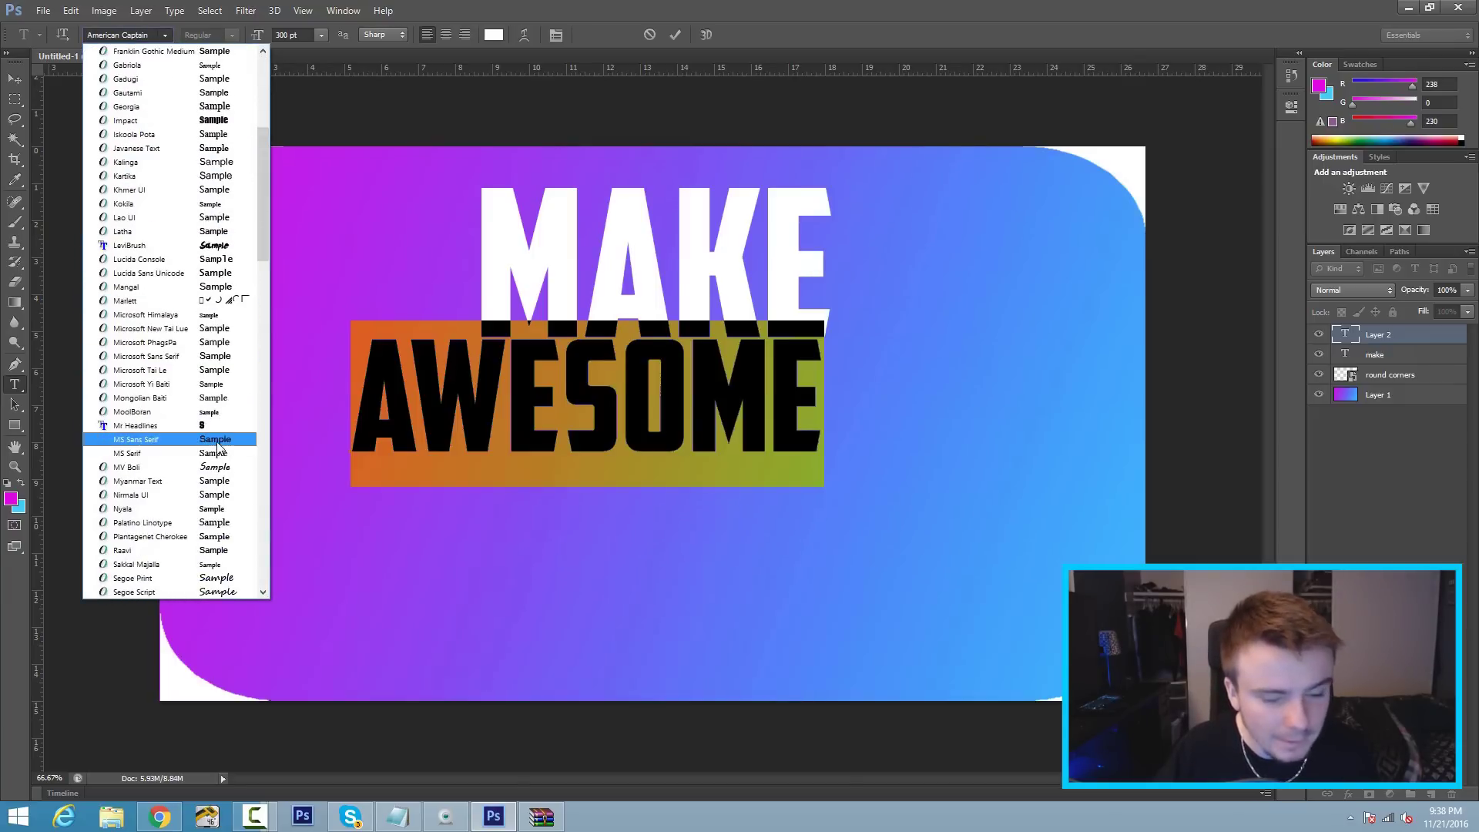
{"action": "left_click", "coordinate": [231, 431]}
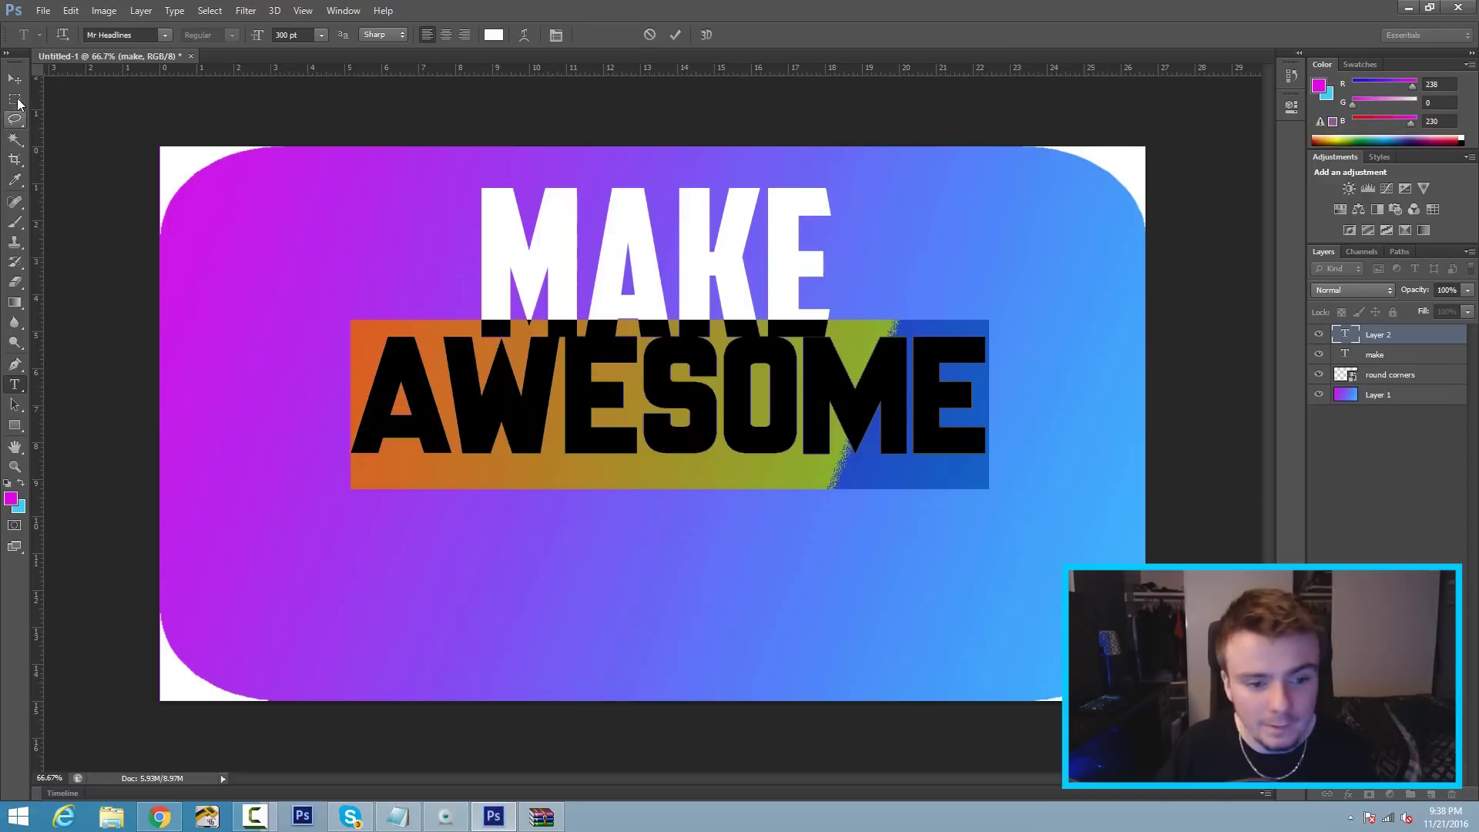
{"action": "left_click", "coordinate": [13, 77]}
{"action": "left_click_drag", "start_coordinate": [649, 400], "coordinate": [650, 410]}
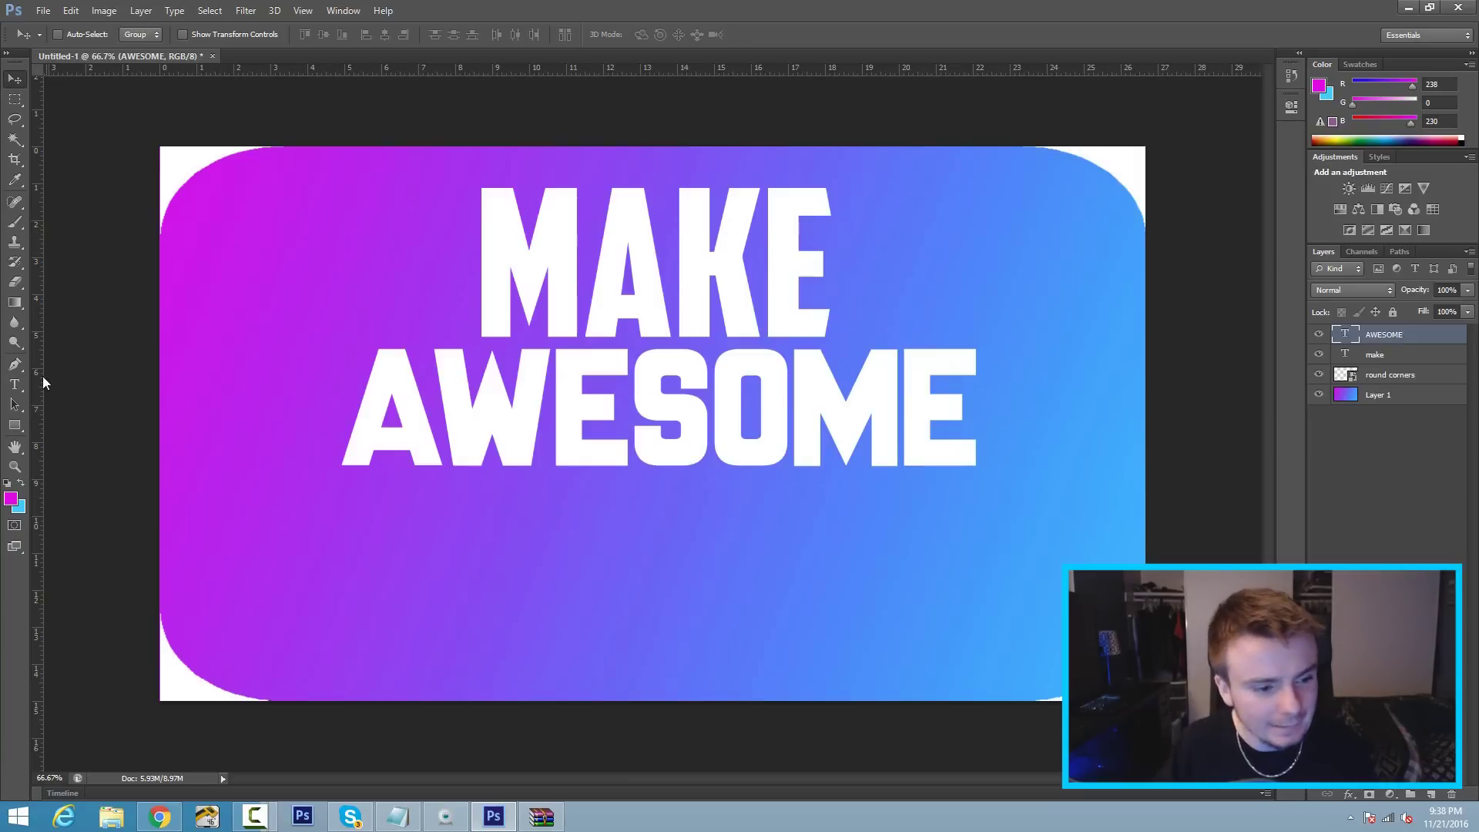
Apply the Stroke and Drop Shadow layer styles to the "make" text layer
{"action": "left_click", "coordinate": [15, 383]}
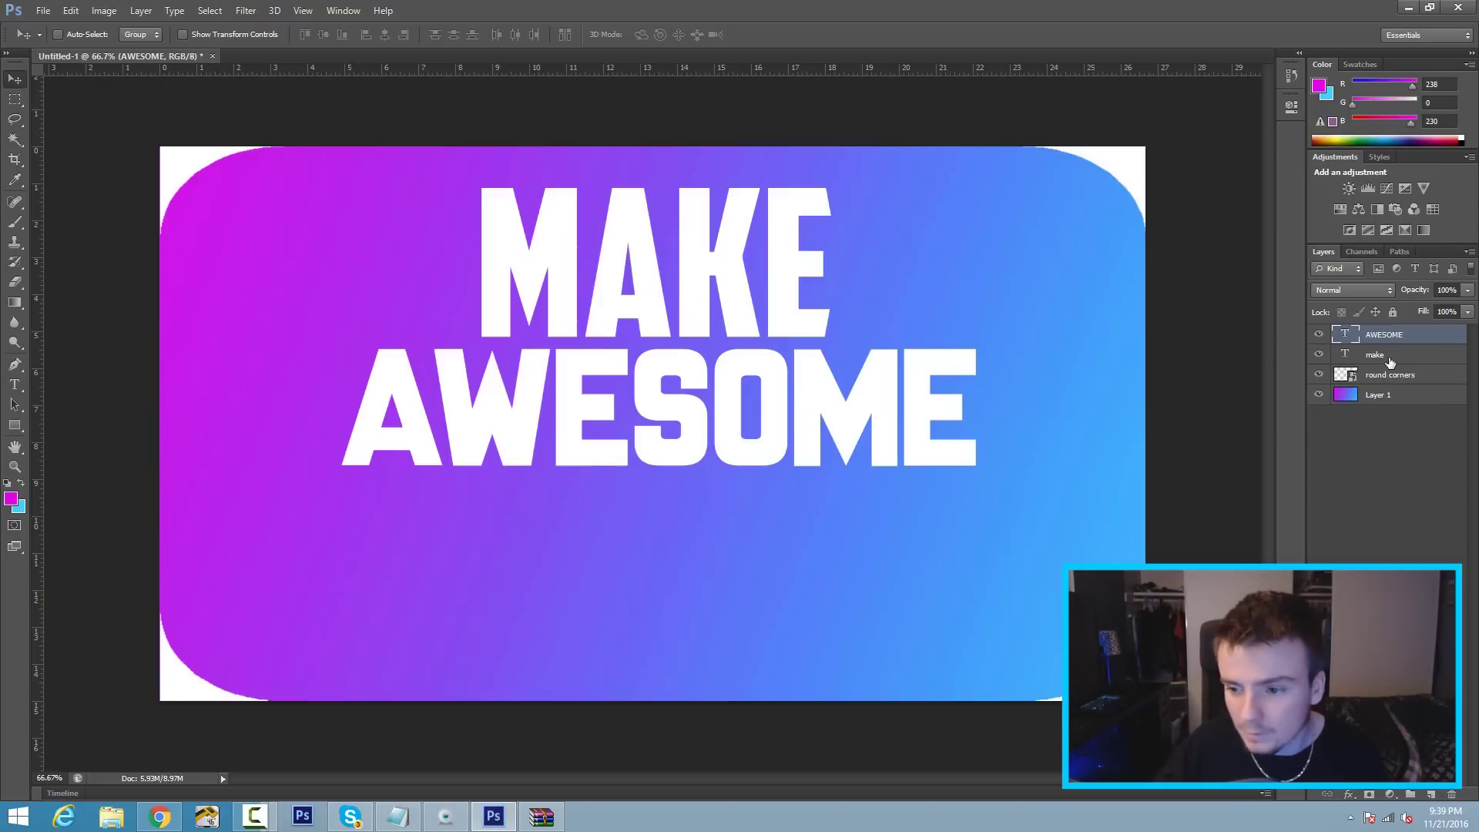
{"action": "left_click", "coordinate": [1387, 355]}
{"action": "right_click", "coordinate": [1386, 356]}
{"action": "left_click", "coordinate": [1256, 204]}
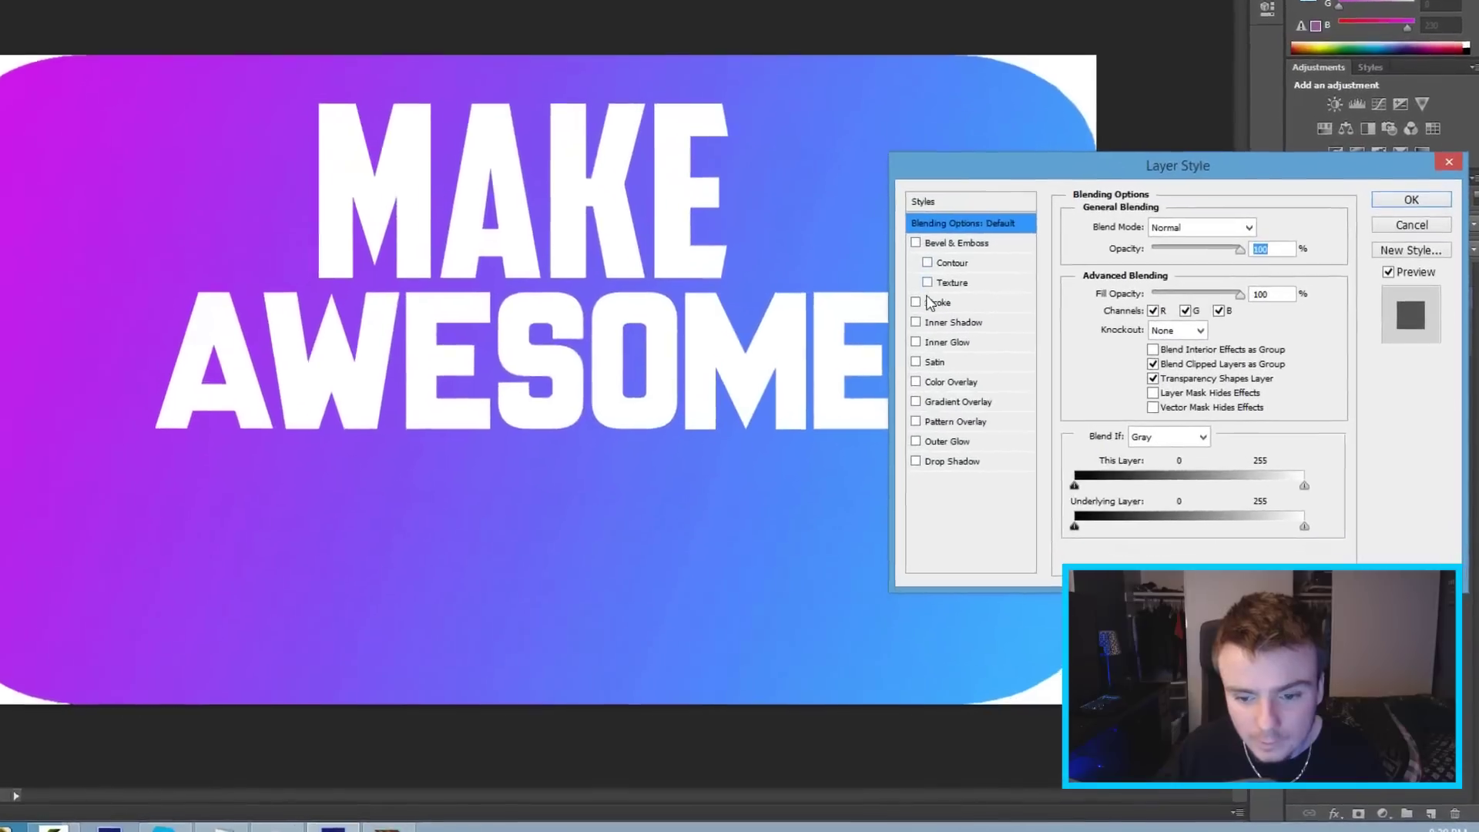
{"action": "left_click", "coordinate": [992, 357]}
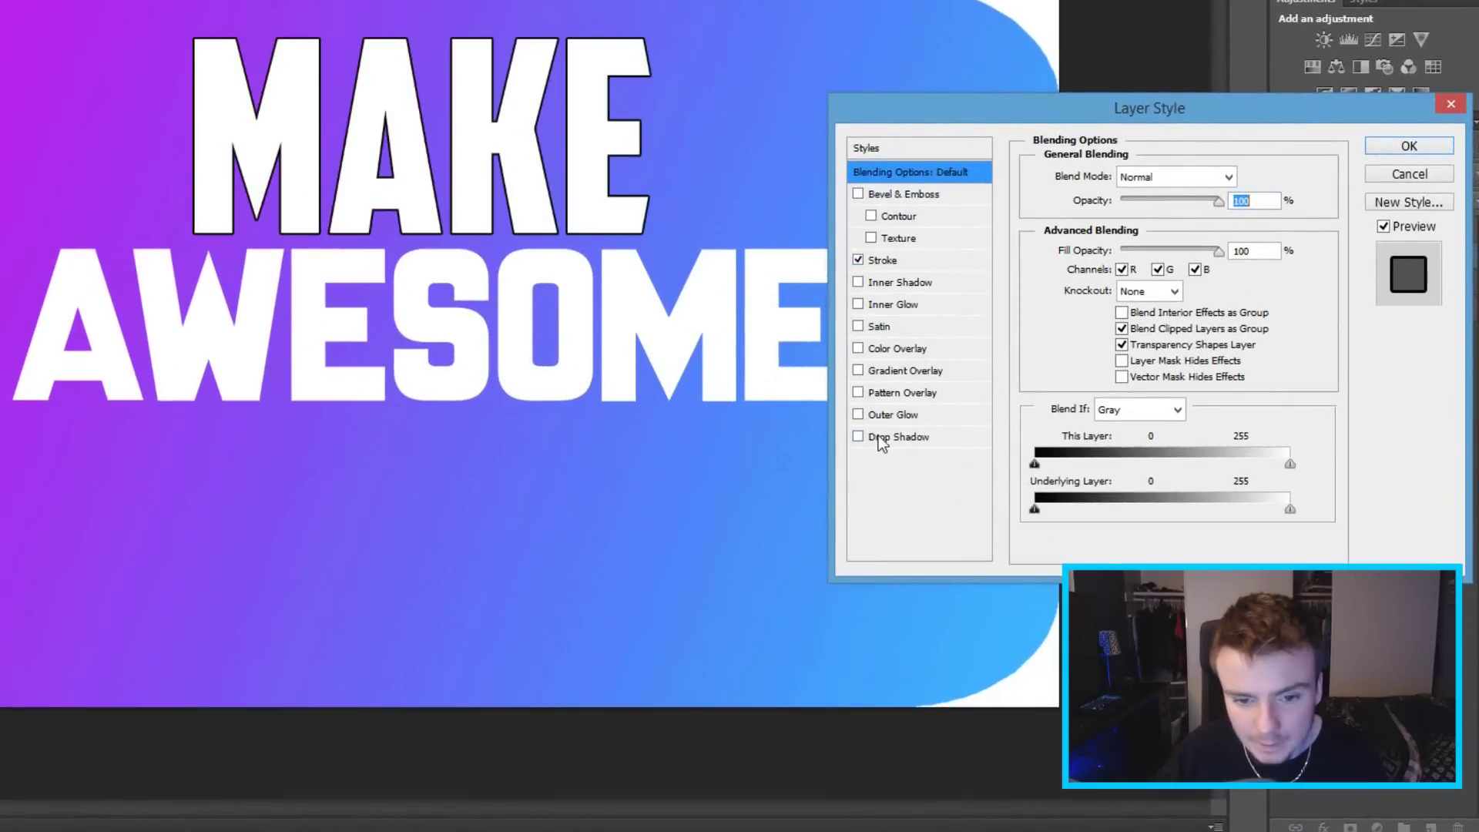
{"action": "left_click", "coordinate": [858, 437]}
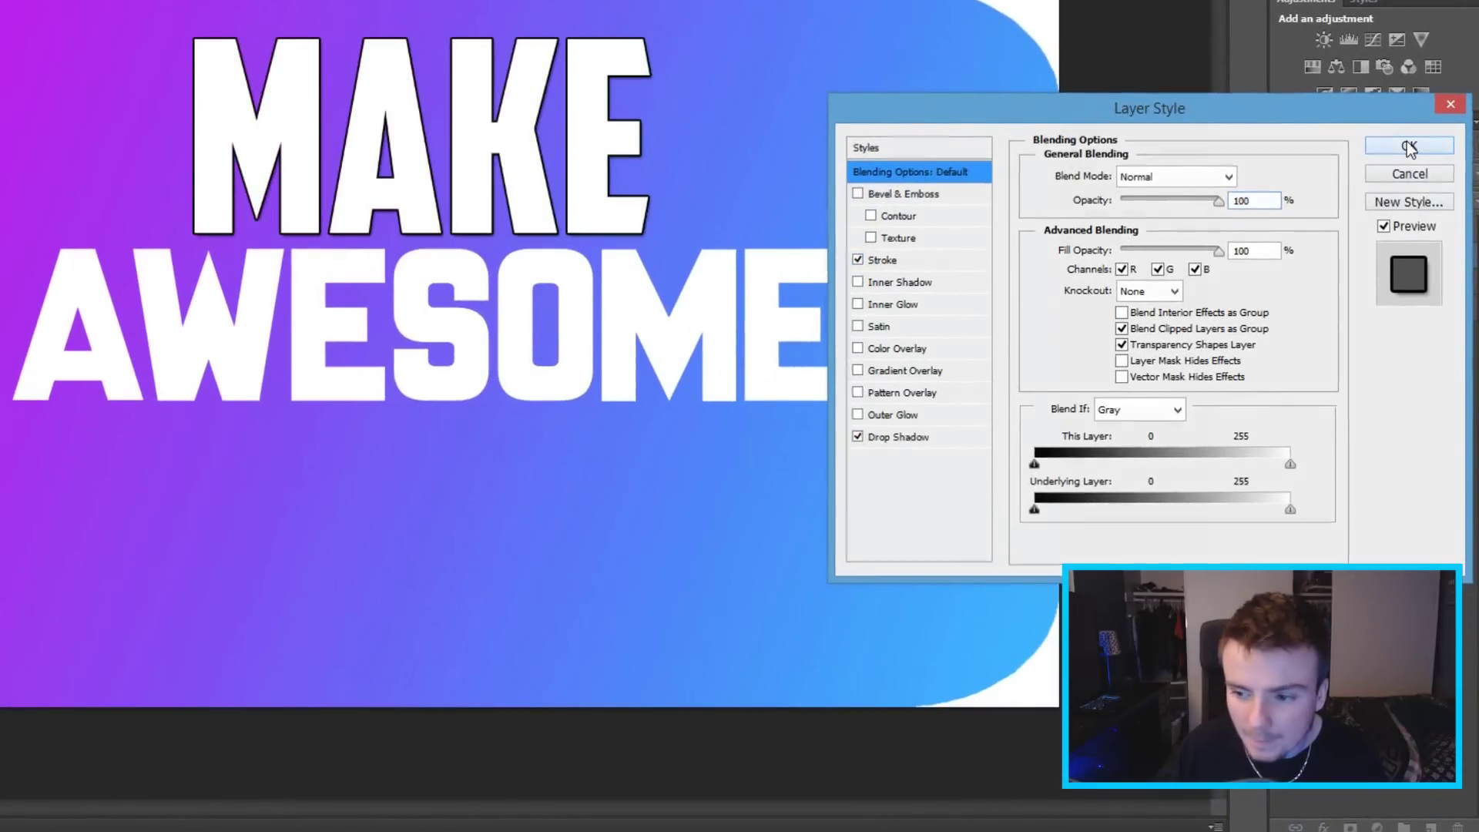
{"action": "left_click", "coordinate": [1408, 146]}
Enable the Stroke and Drop Shadow layer styles for the "AWESOME" text layer
{"action": "left_click", "coordinate": [1365, 236]}
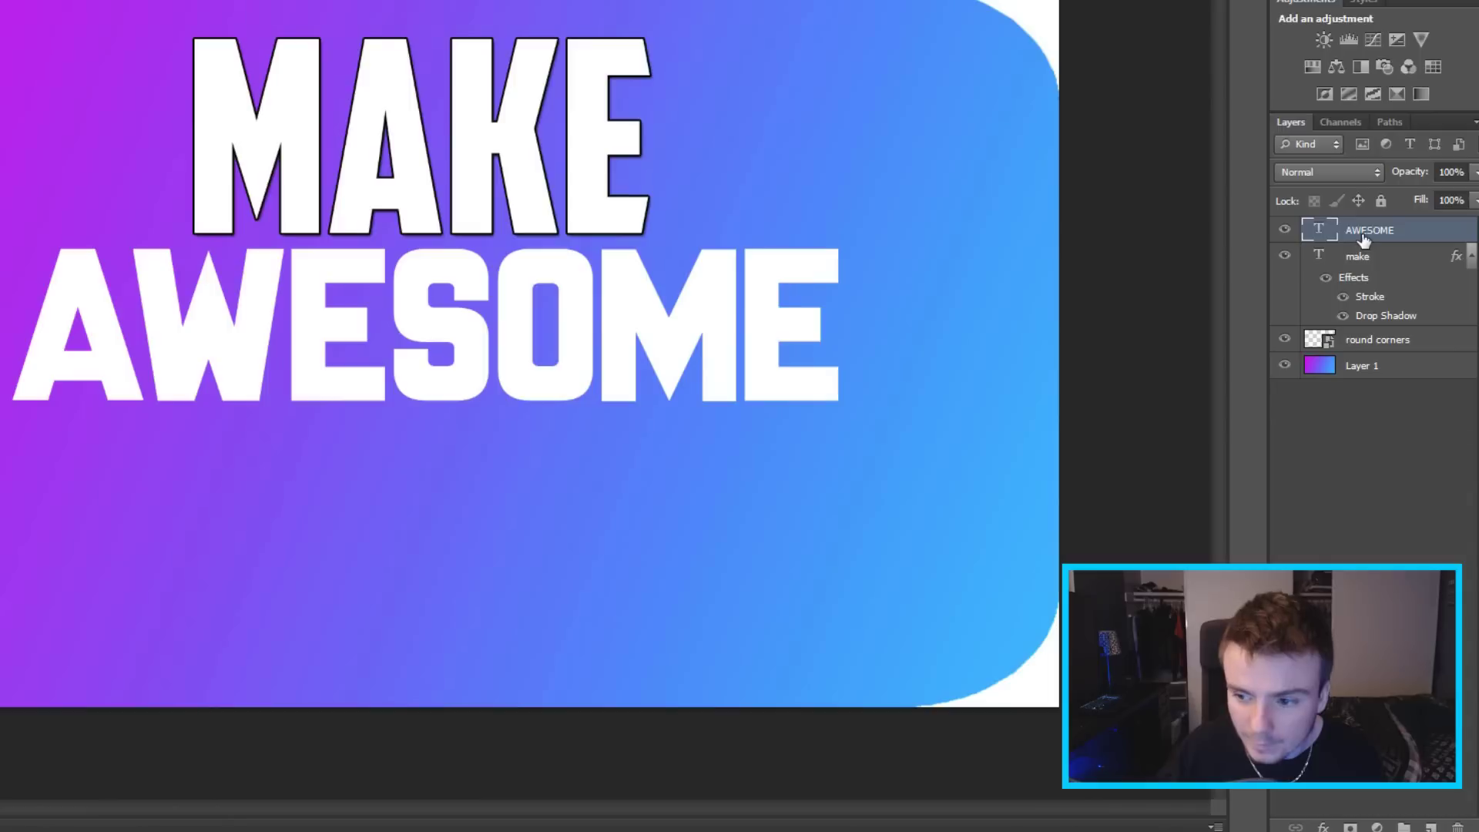
{"action": "right_click", "coordinate": [1376, 236]}
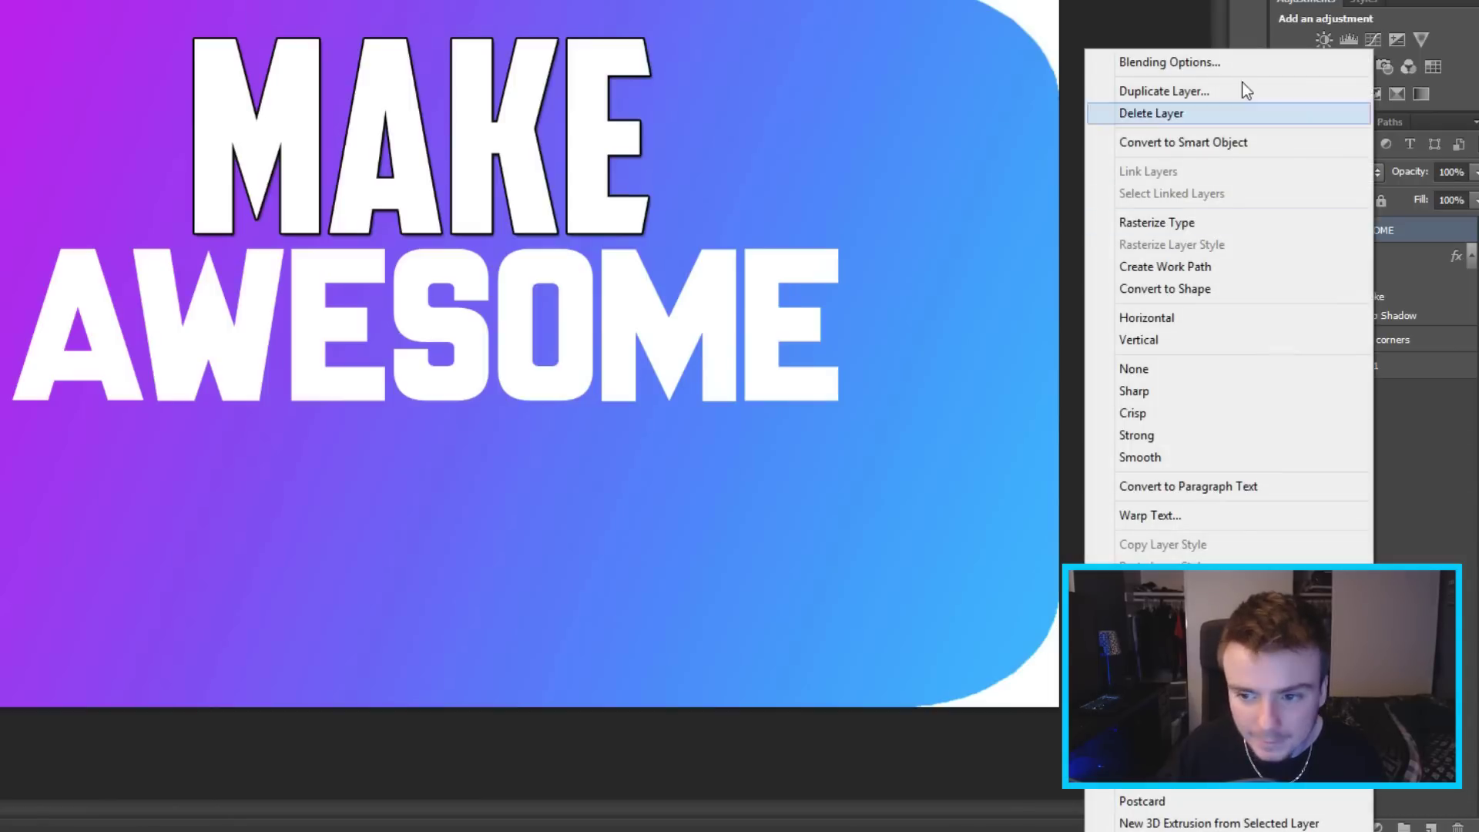
{"action": "left_click", "coordinate": [1237, 58]}
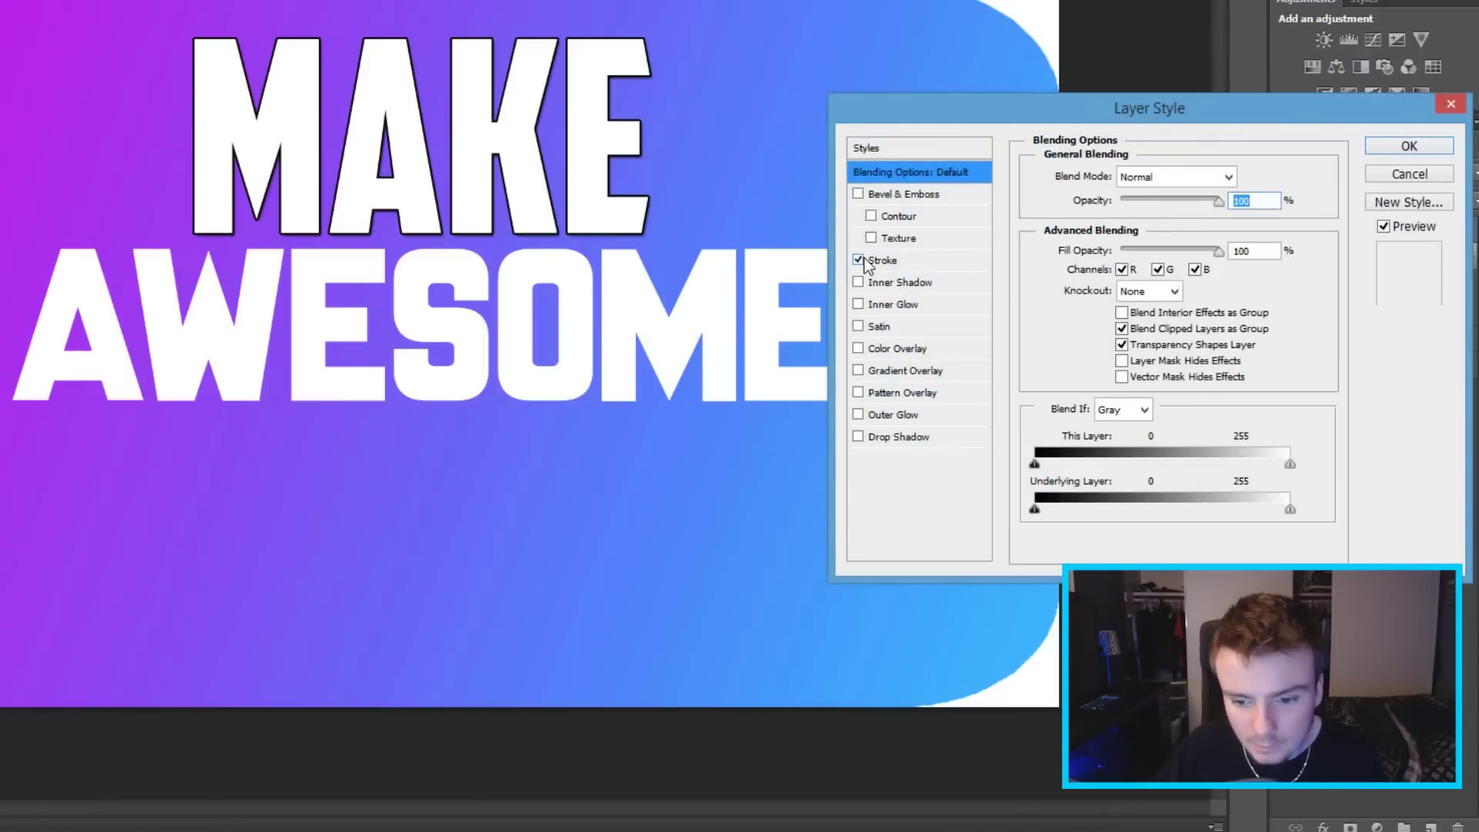
{"action": "left_click", "coordinate": [861, 262]}
{"action": "left_click", "coordinate": [860, 437]}
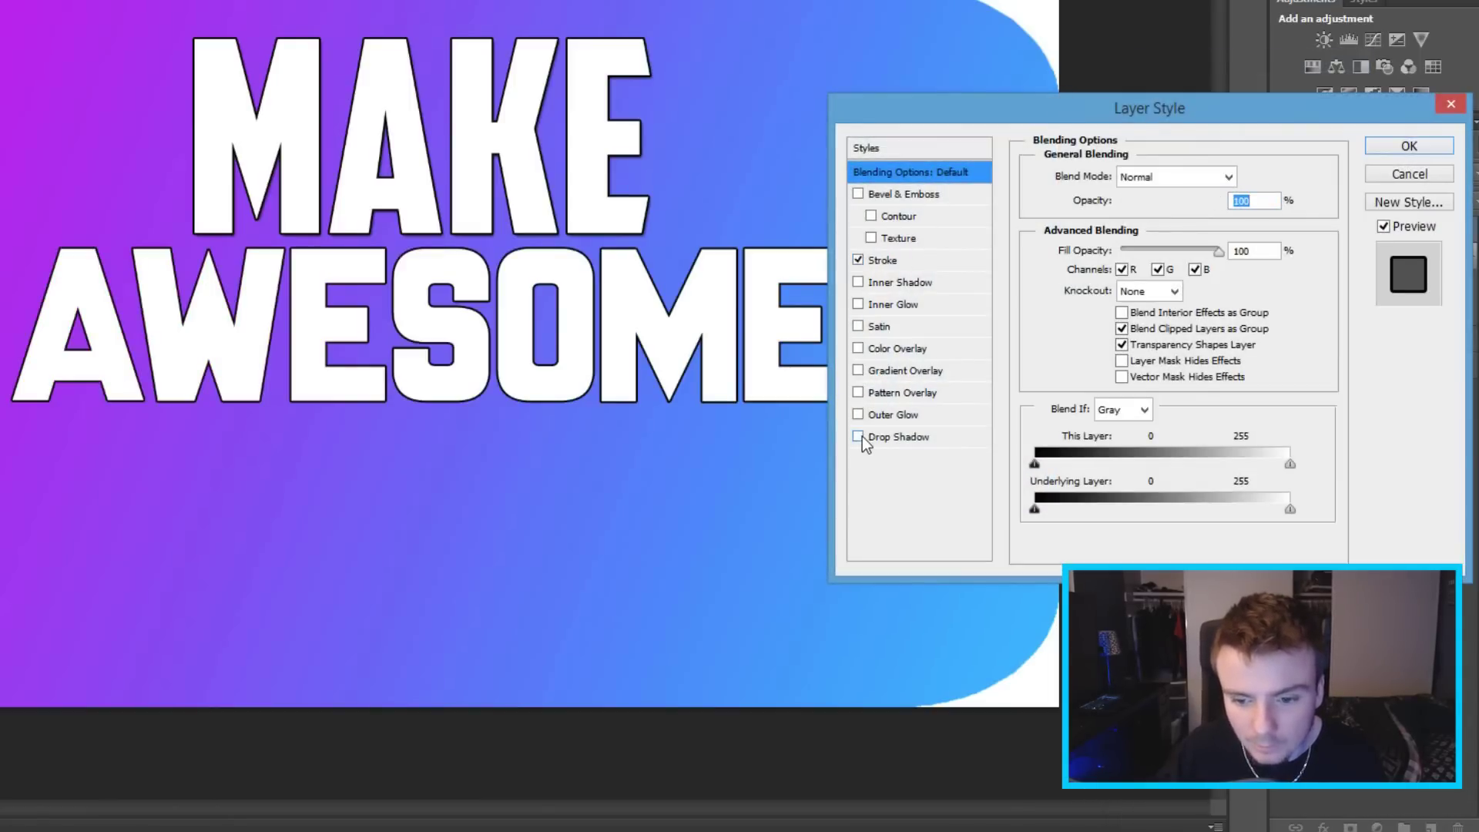
Add a Gradient Overlay to the "AWESOME" text layer using the magenta Foreground to Transparent preset
{"action": "left_click", "coordinate": [885, 370]}
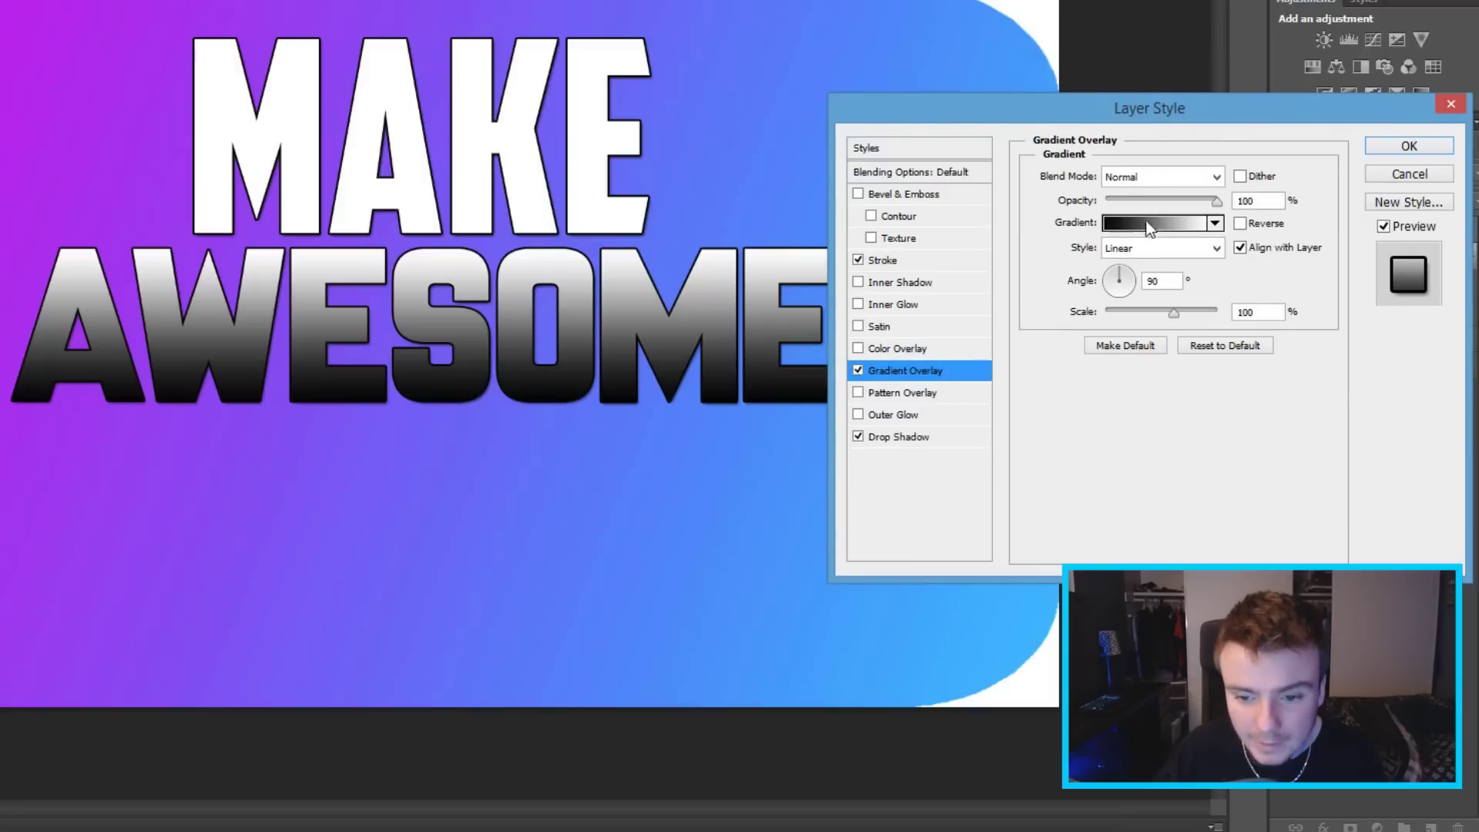
{"action": "left_click", "coordinate": [1139, 224]}
{"action": "left_click", "coordinate": [827, 220]}
{"action": "left_click", "coordinate": [882, 214]}
{"action": "left_click", "coordinate": [920, 240]}
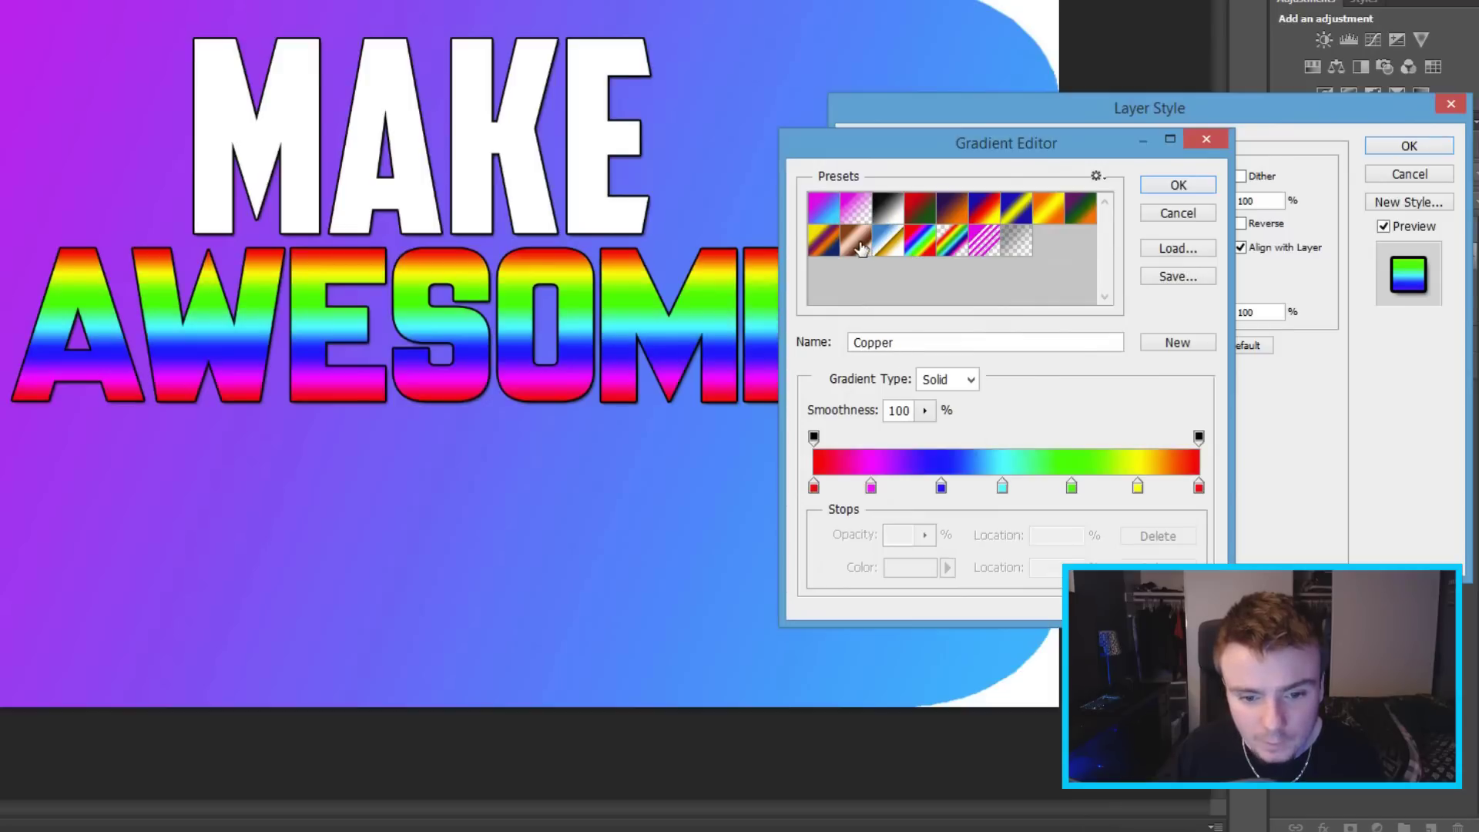
{"action": "left_click", "coordinate": [847, 214]}
{"action": "left_click", "coordinate": [833, 214]}
{"action": "left_click", "coordinate": [842, 215]}
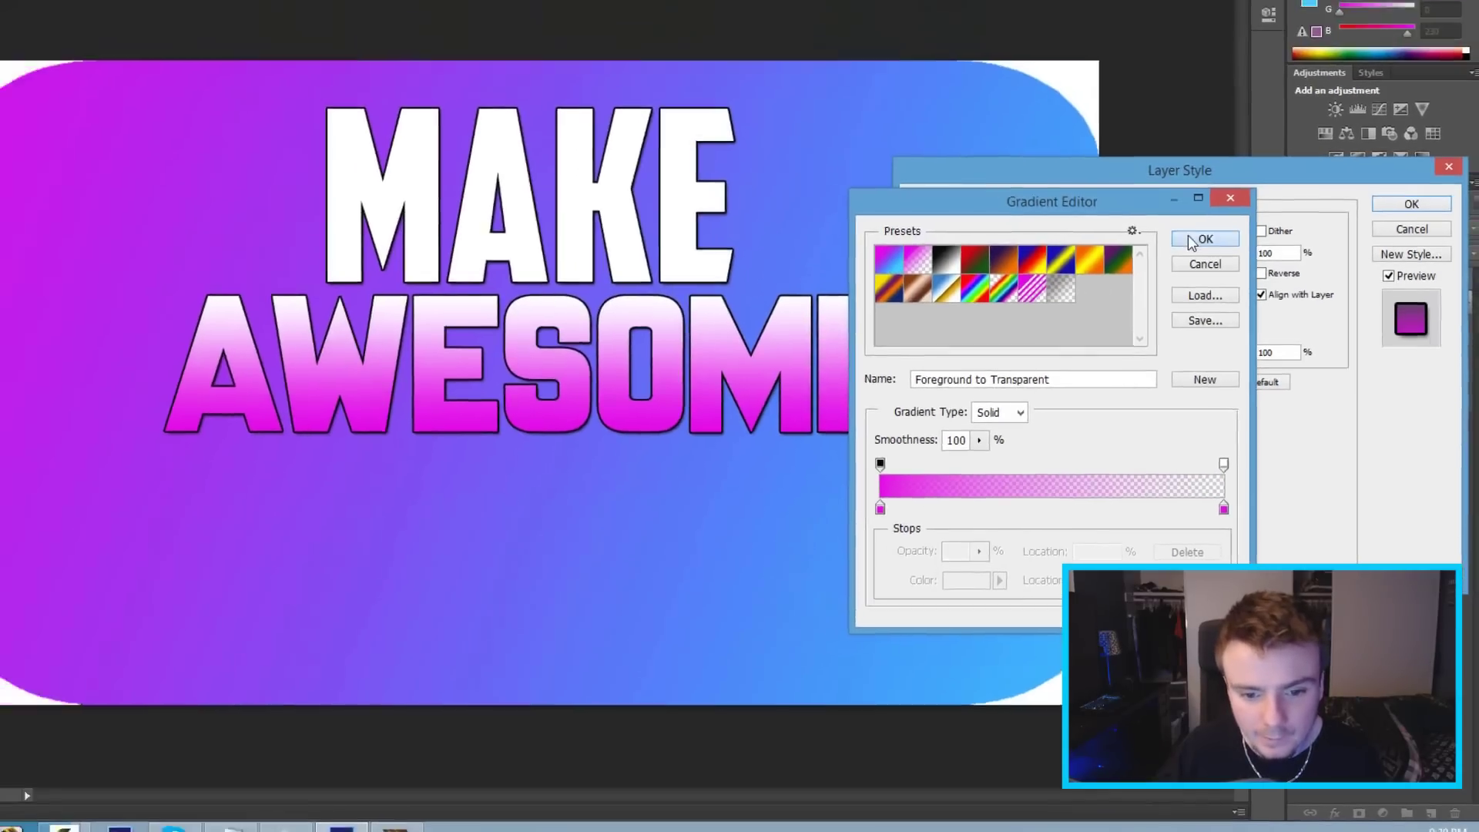
{"action": "left_click", "coordinate": [1192, 242]}
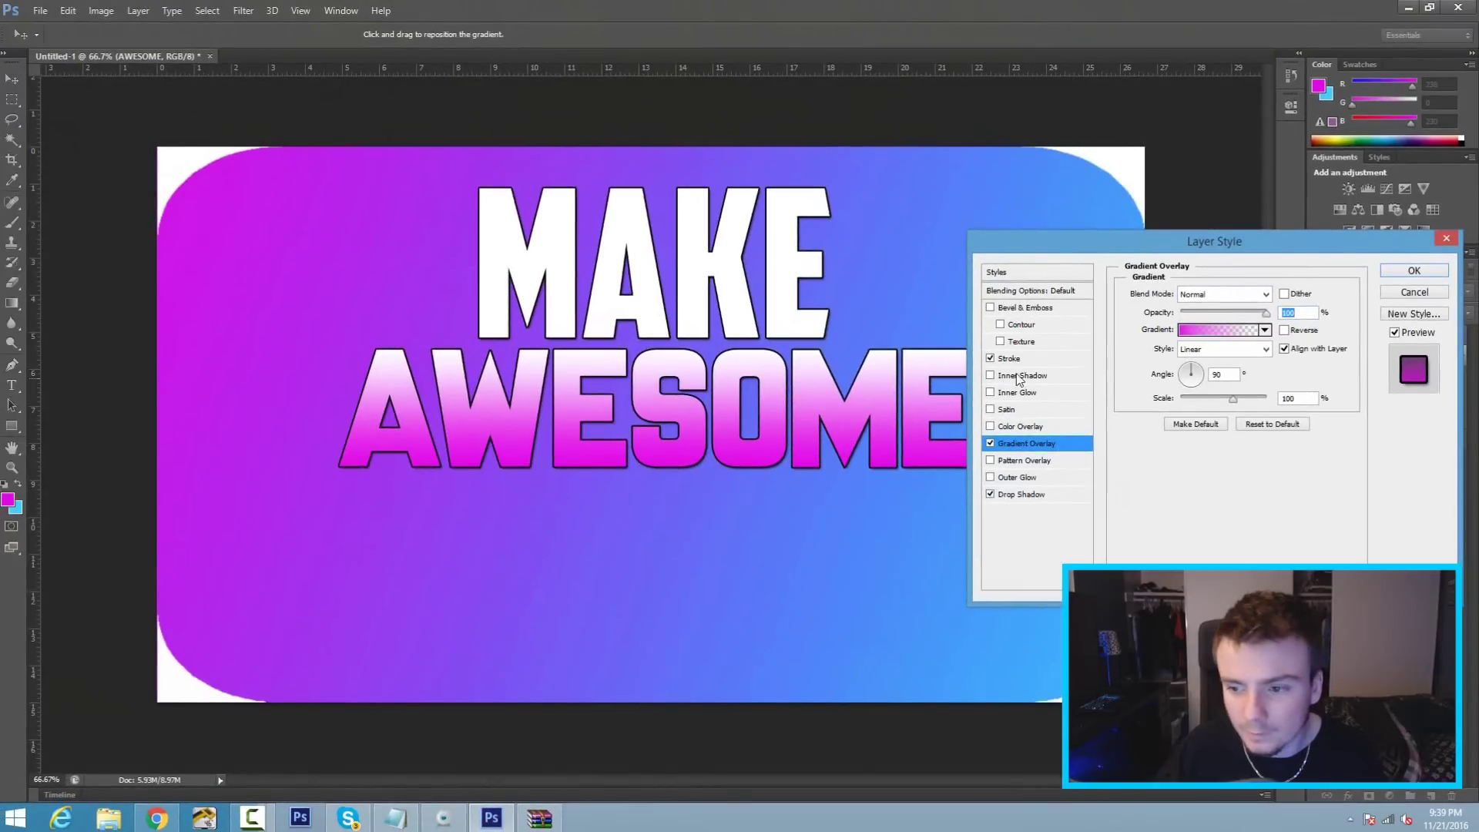
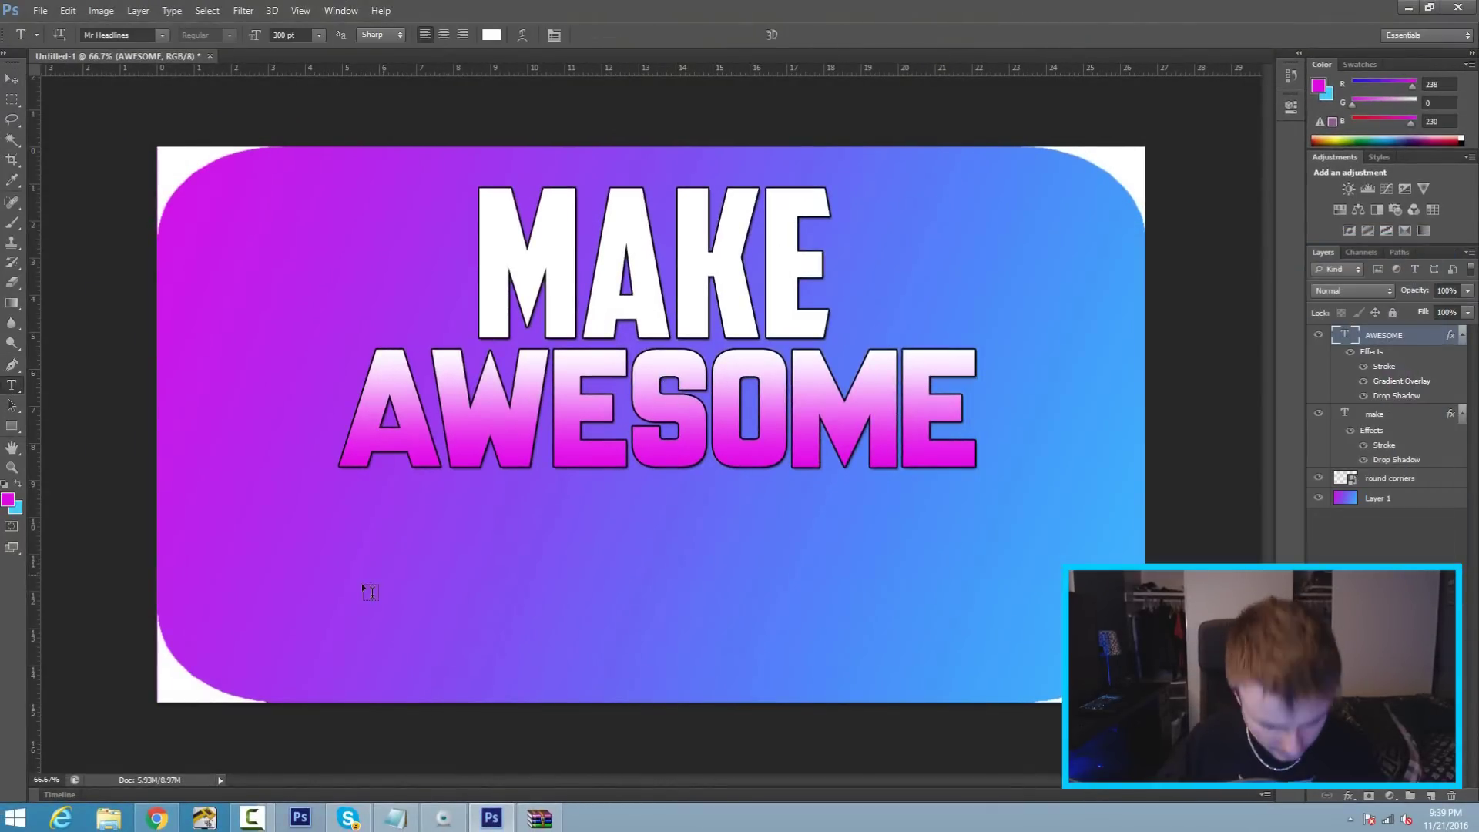
Add the white text "THUMBNAILS!" at 300 pt in Mr Headlines and place it directly below "AWESOME"
{"action": "left_click", "coordinate": [363, 585]}
{"action": "type", "text": "THUMBN"}
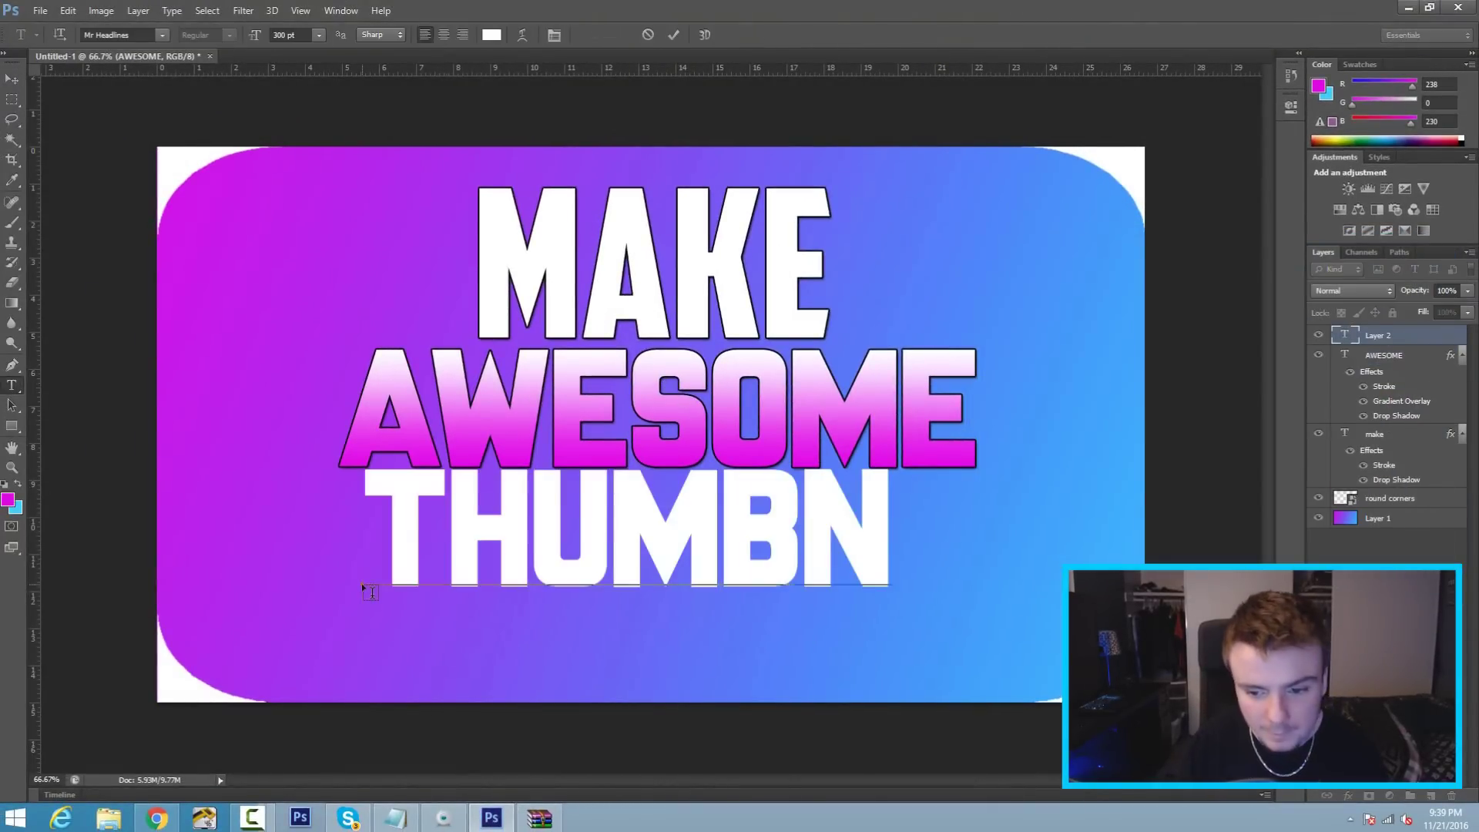
{"action": "type", "text": "AILS!"}
{"action": "left_click", "coordinate": [12, 80]}
{"action": "left_click_drag", "start_coordinate": [845, 524], "coordinate": [774, 536]}
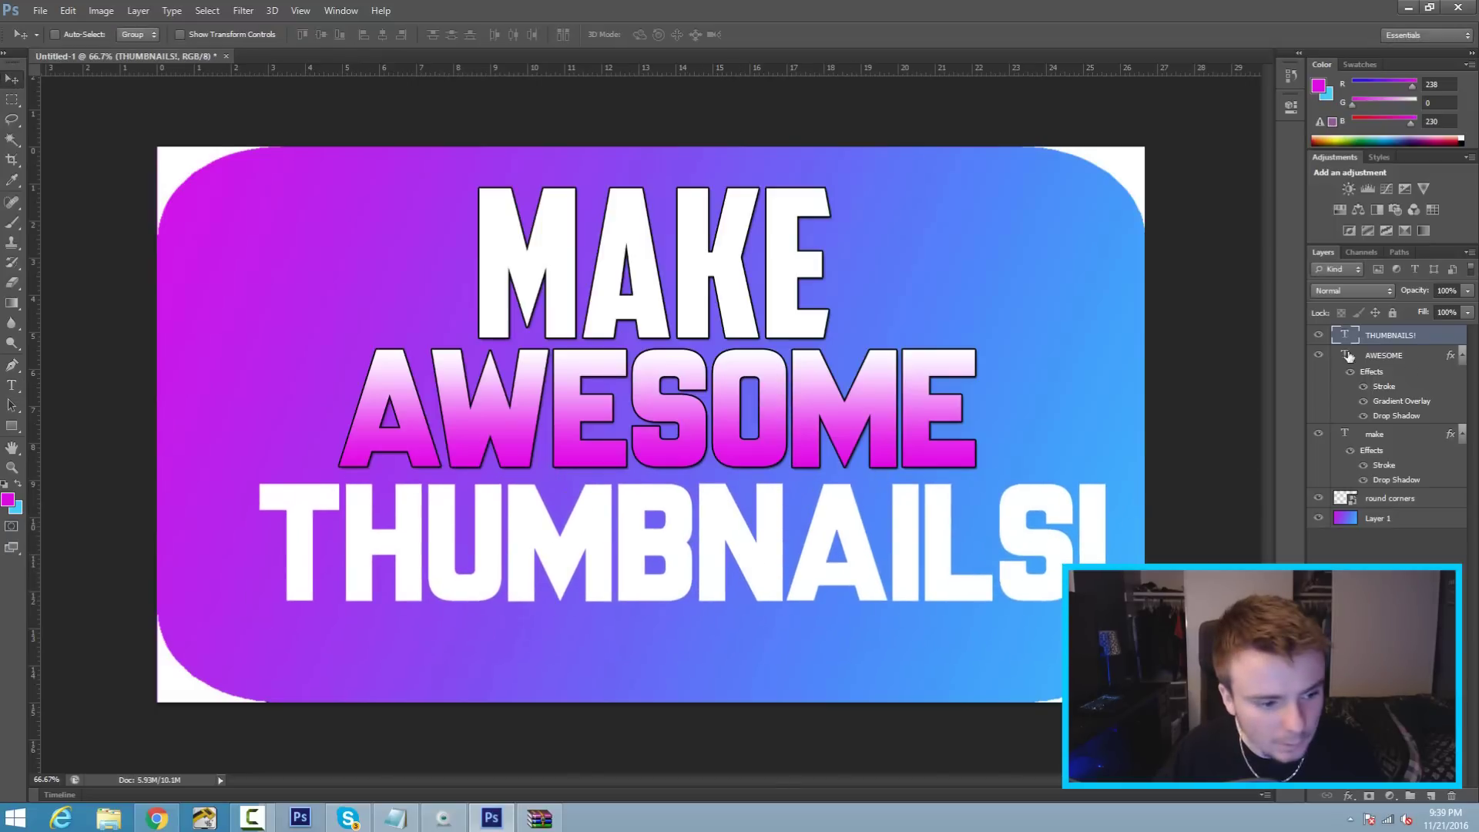
Try the Bebas Neue font on the "THUMBNAILS!" text and undo the font change
{"action": "left_click", "coordinate": [10, 391]}
{"action": "double_click", "coordinate": [358, 560]}
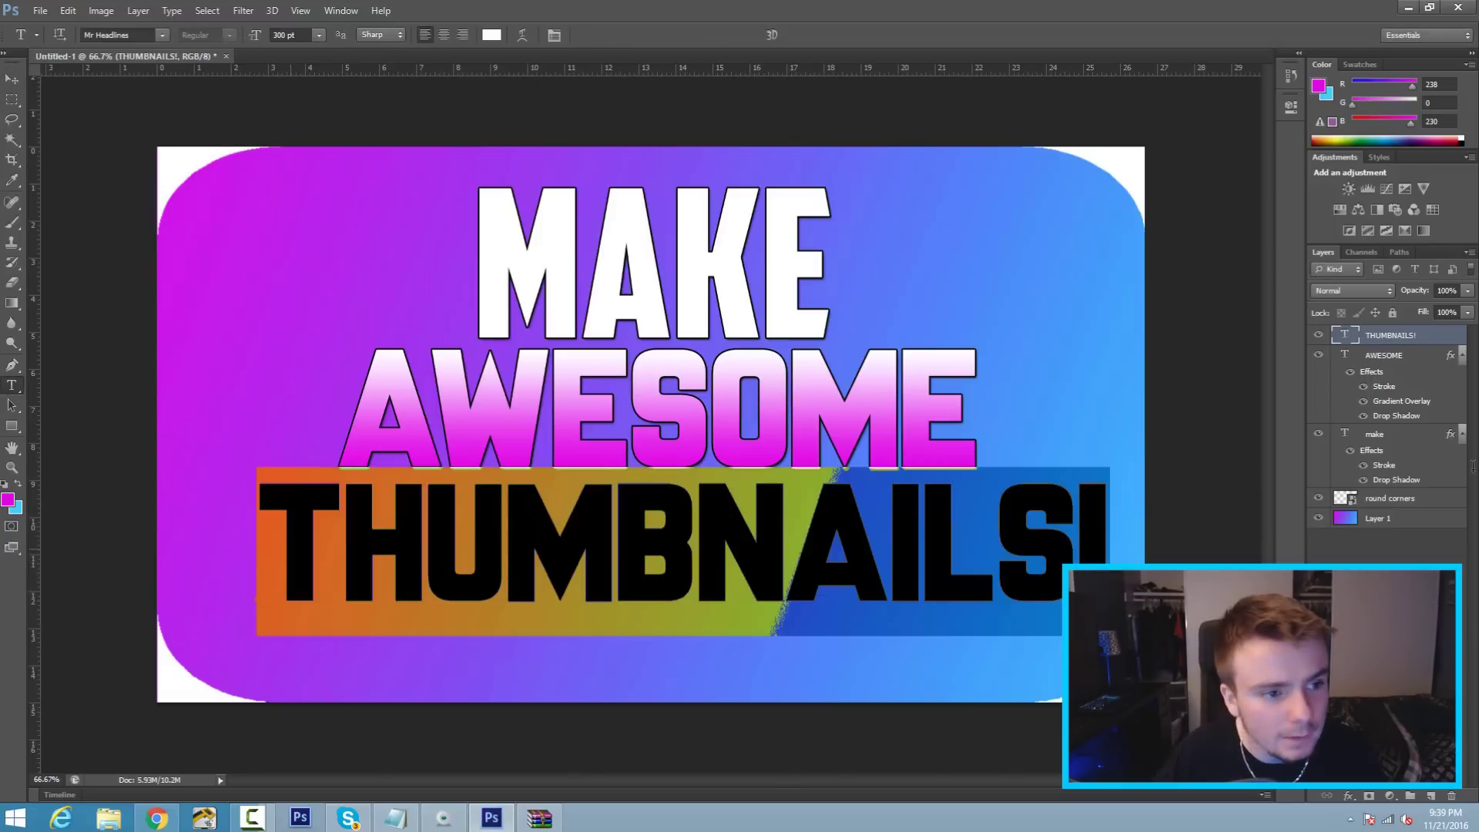
{"action": "left_click", "coordinate": [161, 34]}
{"action": "scroll", "coordinate": [185, 192], "scroll_direction": "up", "scroll_amount": 15}
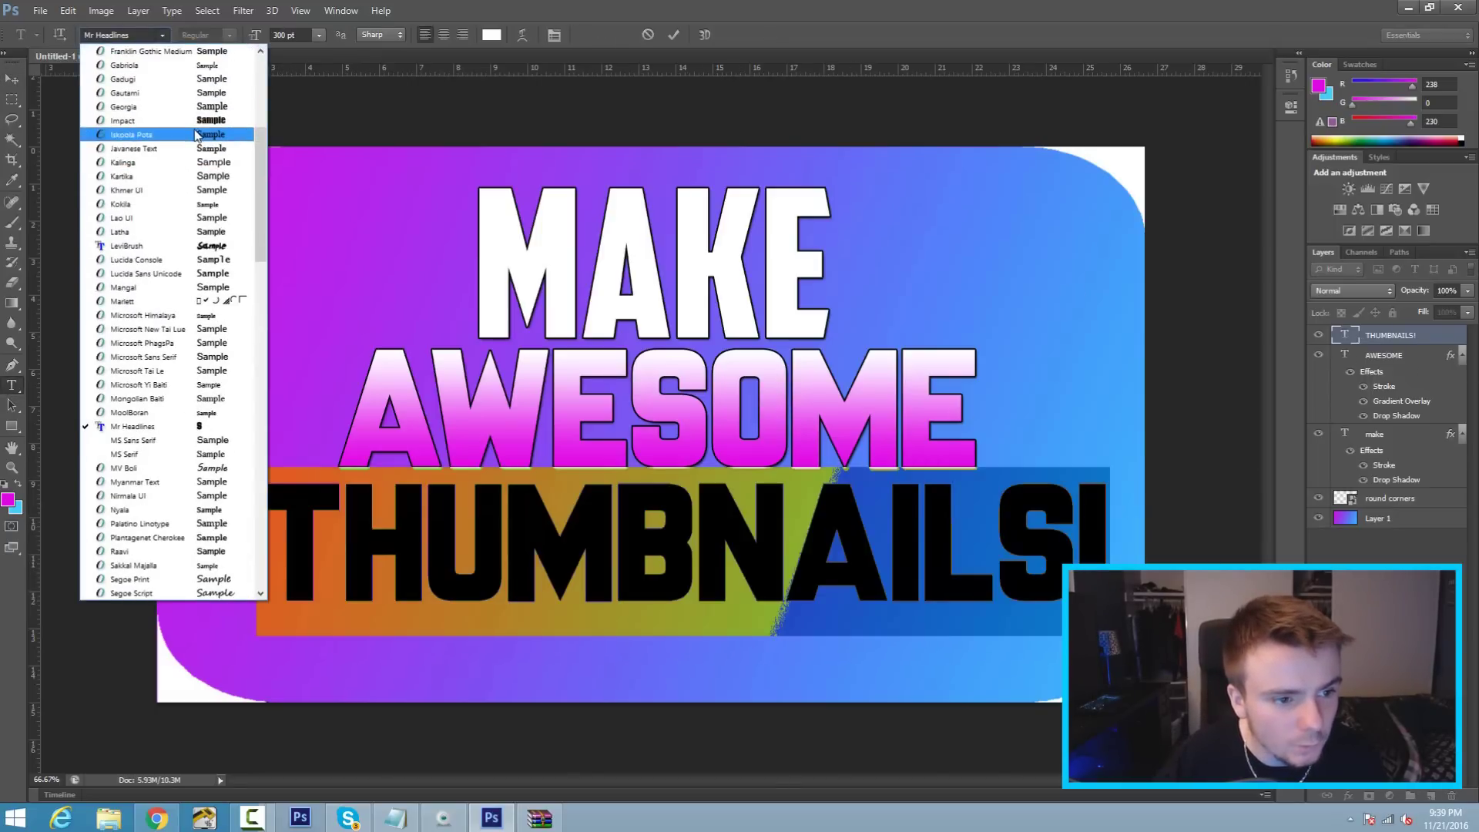
{"action": "scroll", "coordinate": [214, 134], "scroll_direction": "up", "scroll_amount": 2}
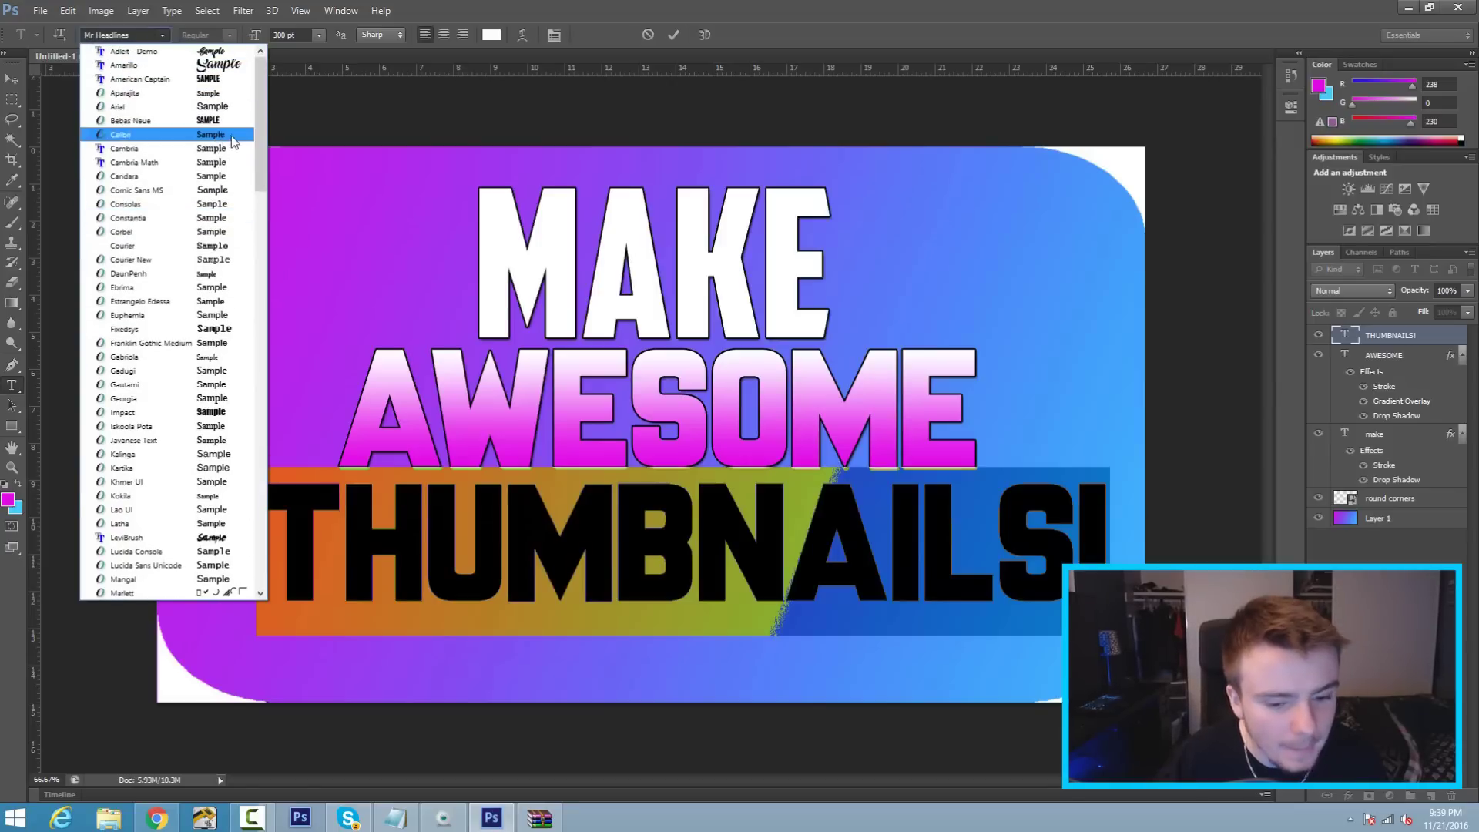
{"action": "left_click", "coordinate": [232, 121]}
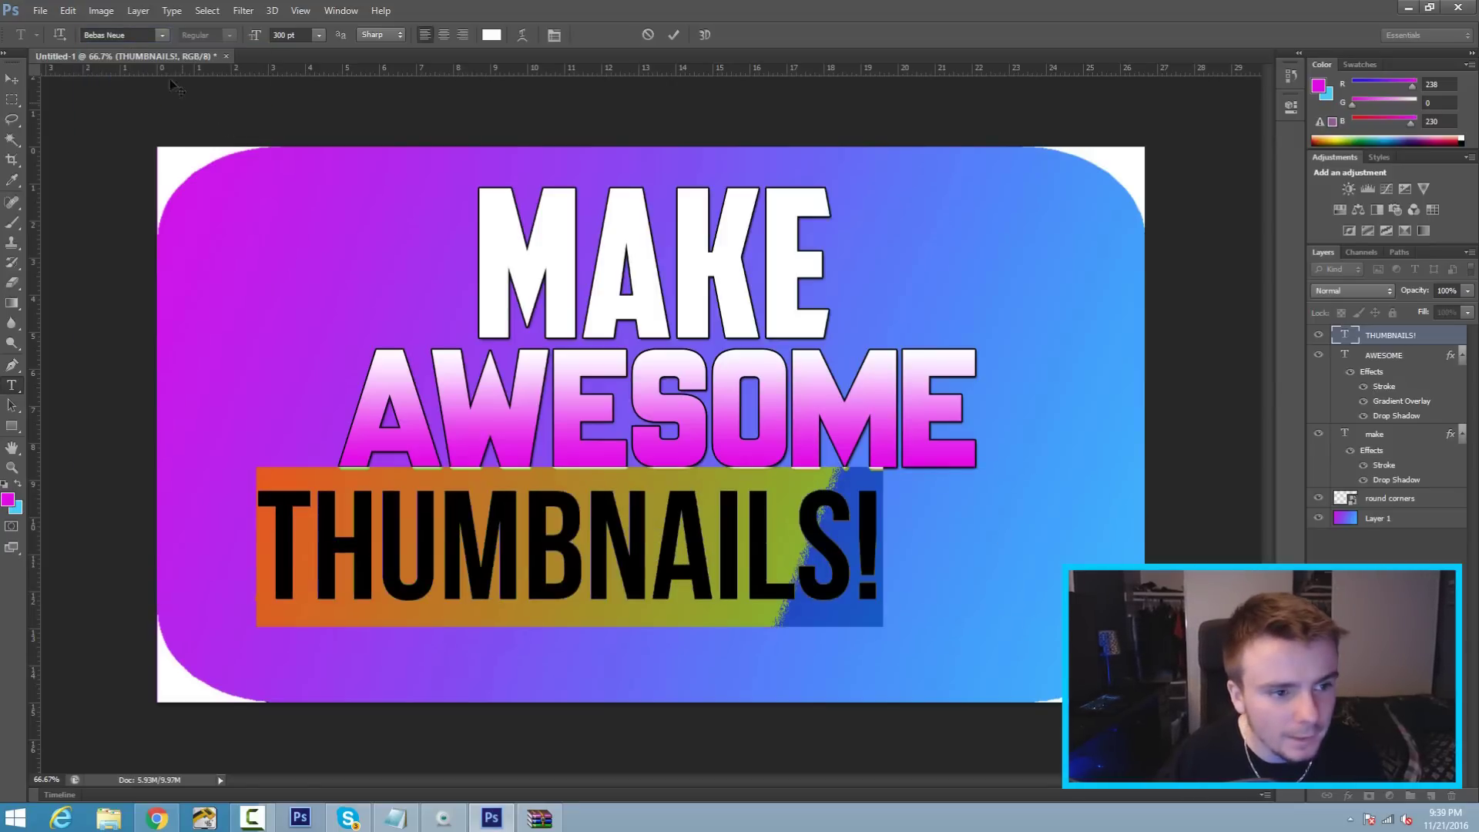
{"action": "key", "text": "ctrl+z"}
Change the "THUMBNAILS!" text's font to American Captain, matching "MAKE"
{"action": "left_click", "coordinate": [162, 34]}
{"action": "scroll", "coordinate": [188, 91], "scroll_direction": "up", "scroll_amount": 3}
{"action": "scroll", "coordinate": [188, 91], "scroll_direction": "up", "scroll_amount": 8}
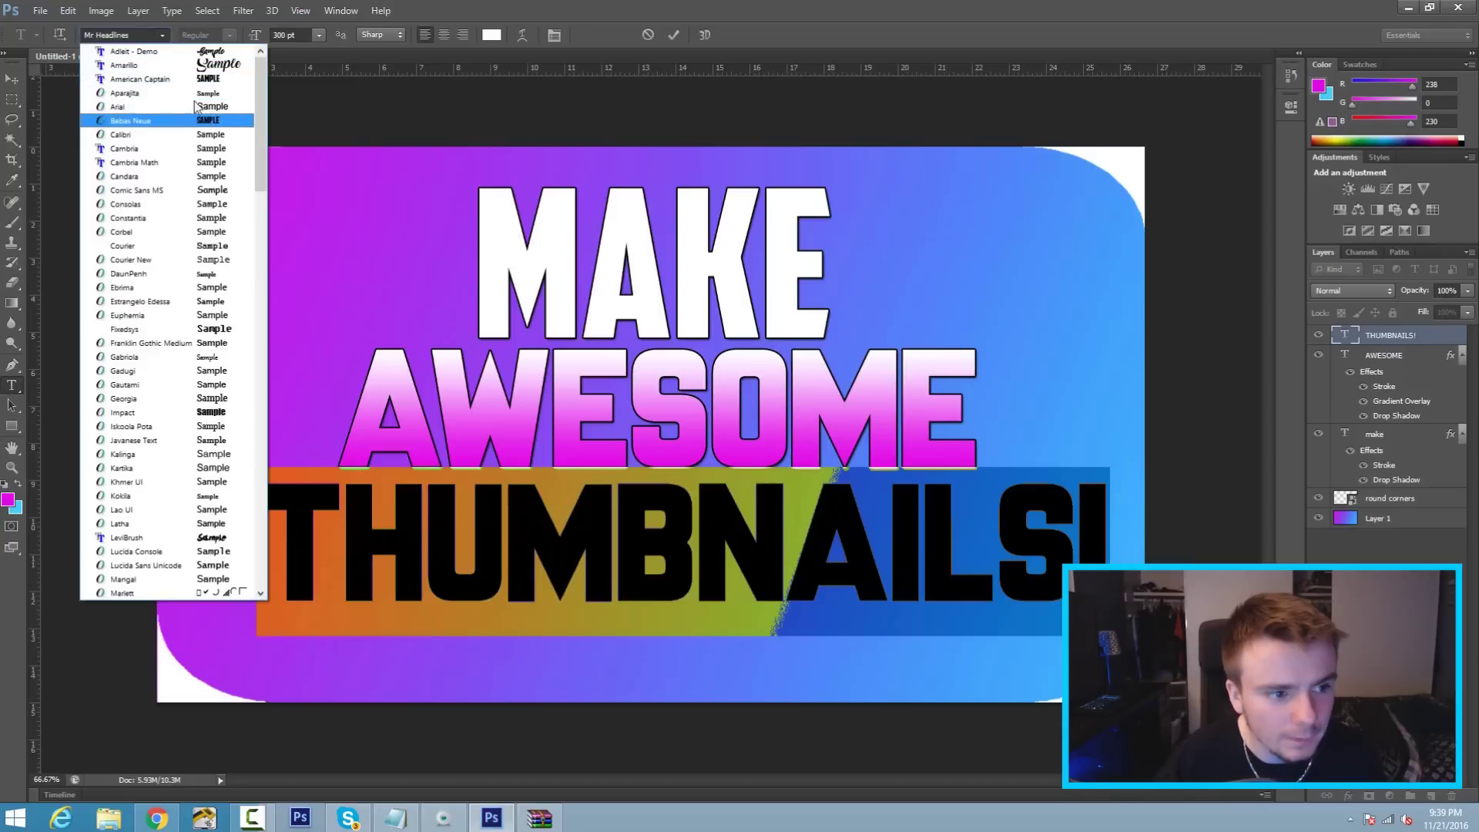
{"action": "left_click", "coordinate": [188, 121]}
{"action": "key", "text": "ctrl+Return"}
Center the "THUMBNAILS!" text below "AWESOME" and scale it to about 102%
{"action": "key", "text": "v"}
{"action": "left_click_drag", "start_coordinate": [684, 557], "coordinate": [774, 554]}
{"action": "key", "text": "ctrl+t"}
{"action": "left_click_drag", "start_coordinate": [992, 638], "coordinate": [1009, 640]}
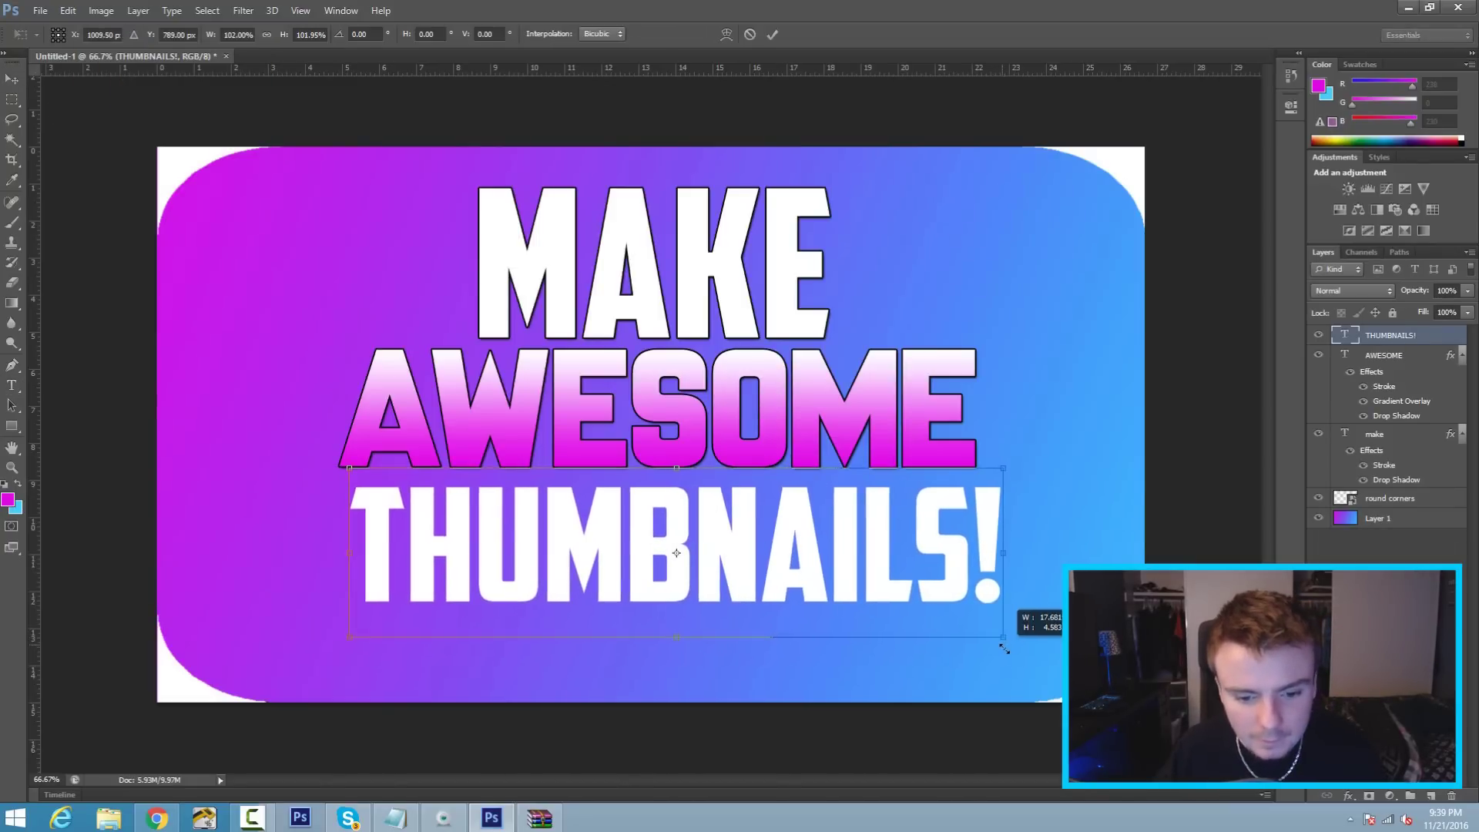
{"action": "key", "text": "Return"}
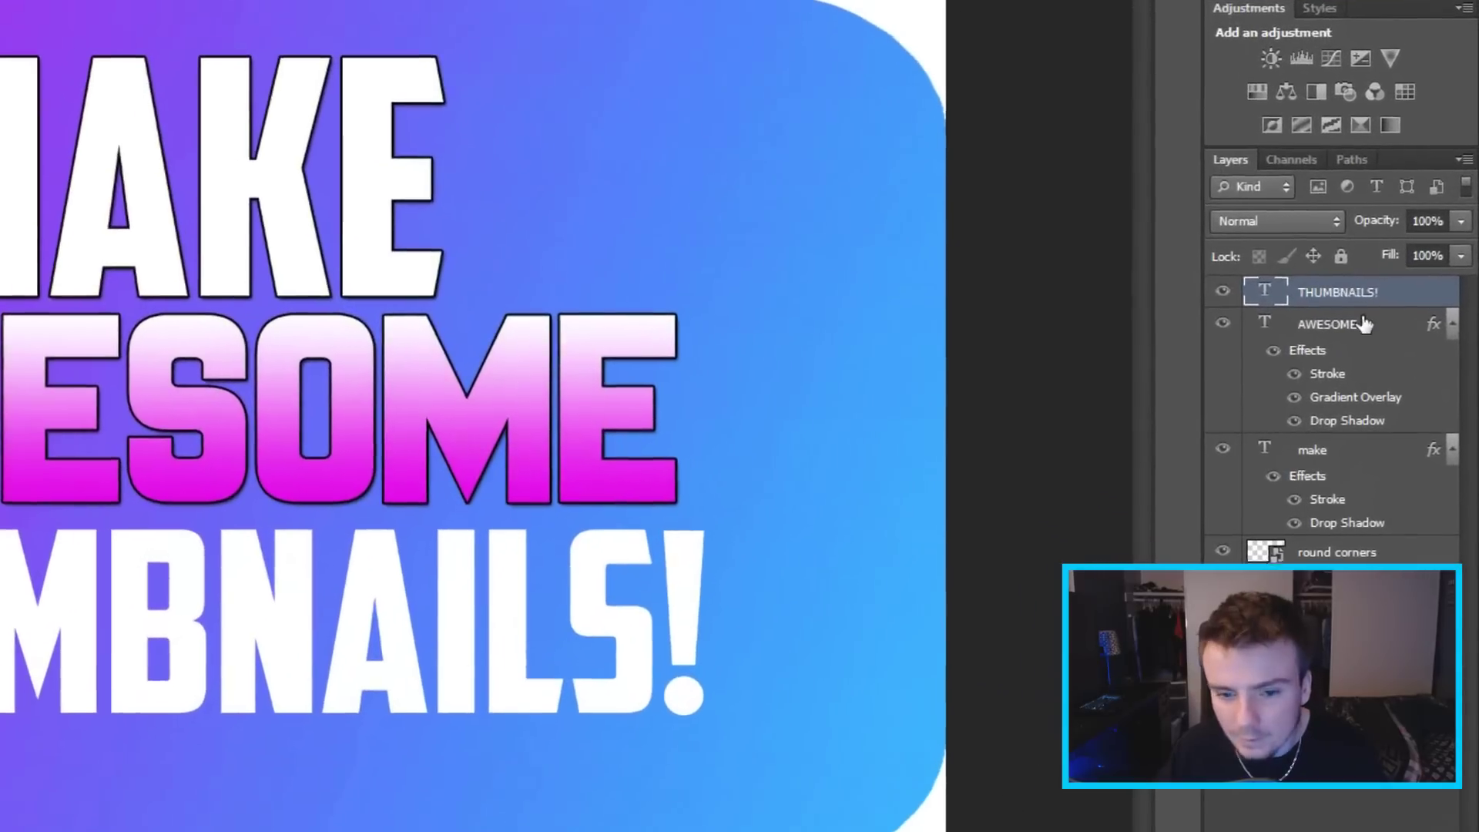
Copy the layer style of the "make" text layer and paste it onto the "THUMBNAILS!" layer
{"action": "left_click", "coordinate": [1312, 462]}
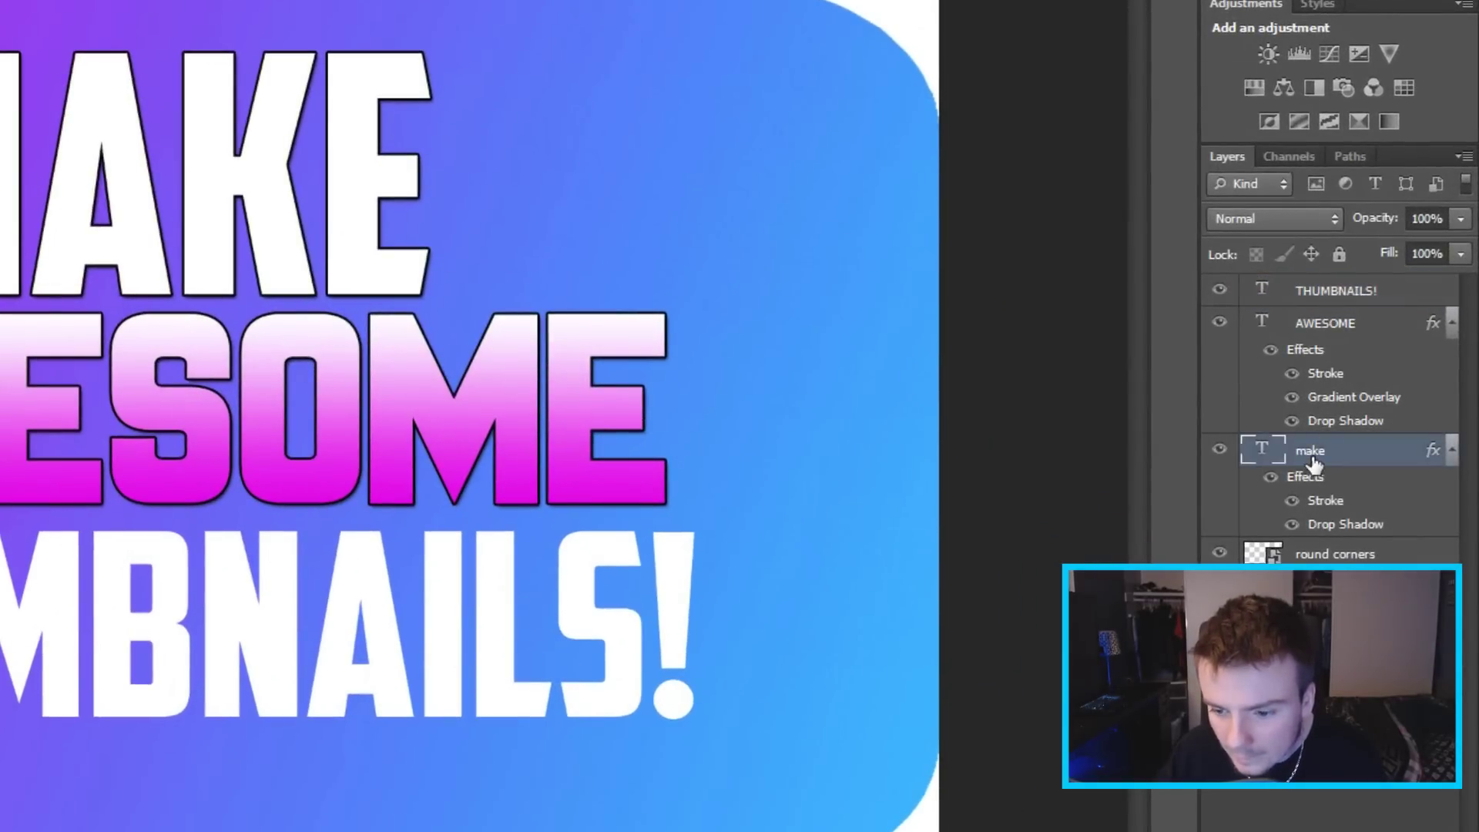
{"action": "right_click", "coordinate": [1312, 462]}
{"action": "left_click", "coordinate": [1001, 681]}
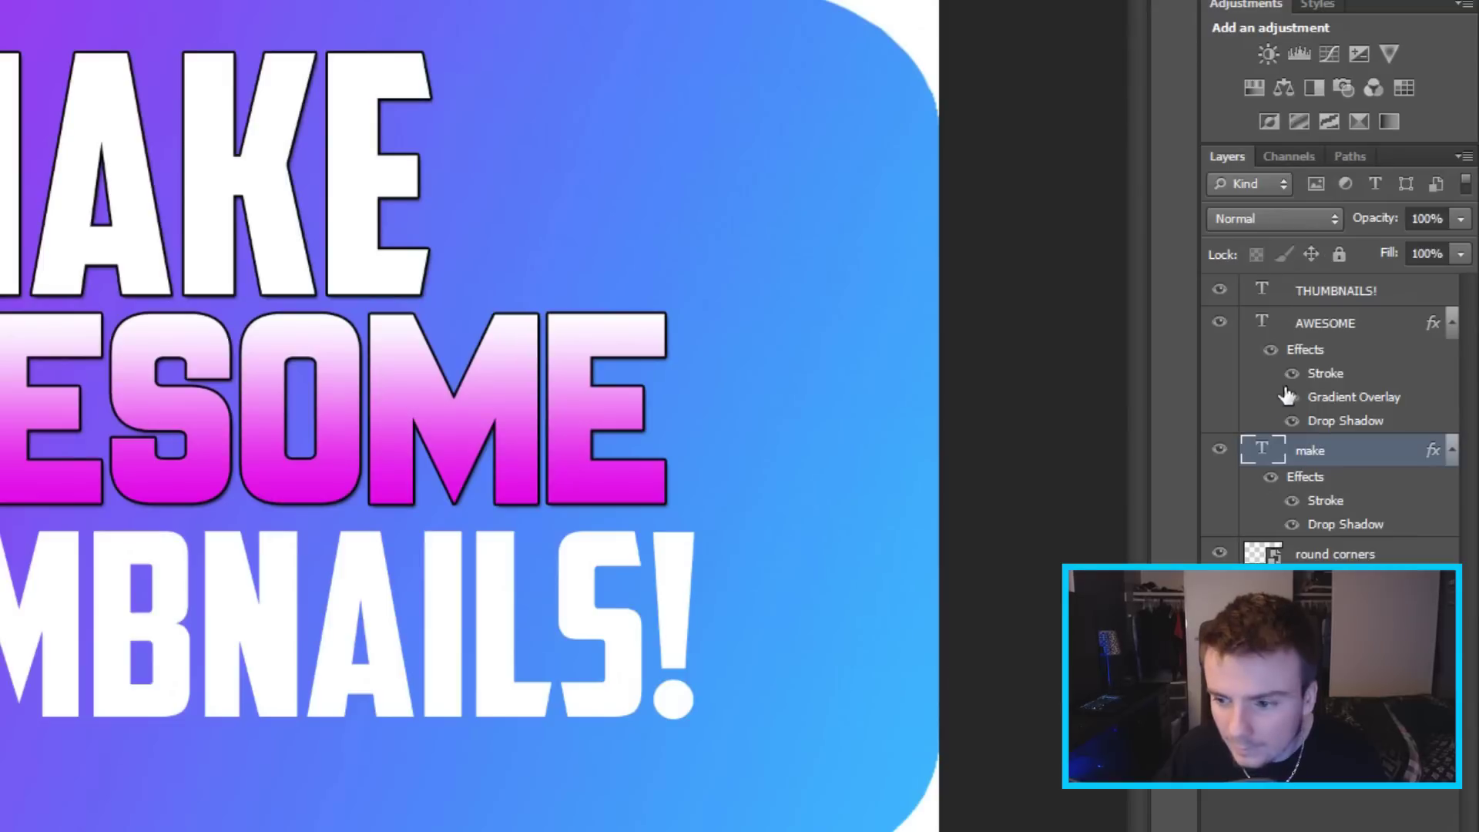
{"action": "left_click", "coordinate": [1332, 293]}
{"action": "right_click", "coordinate": [1329, 291]}
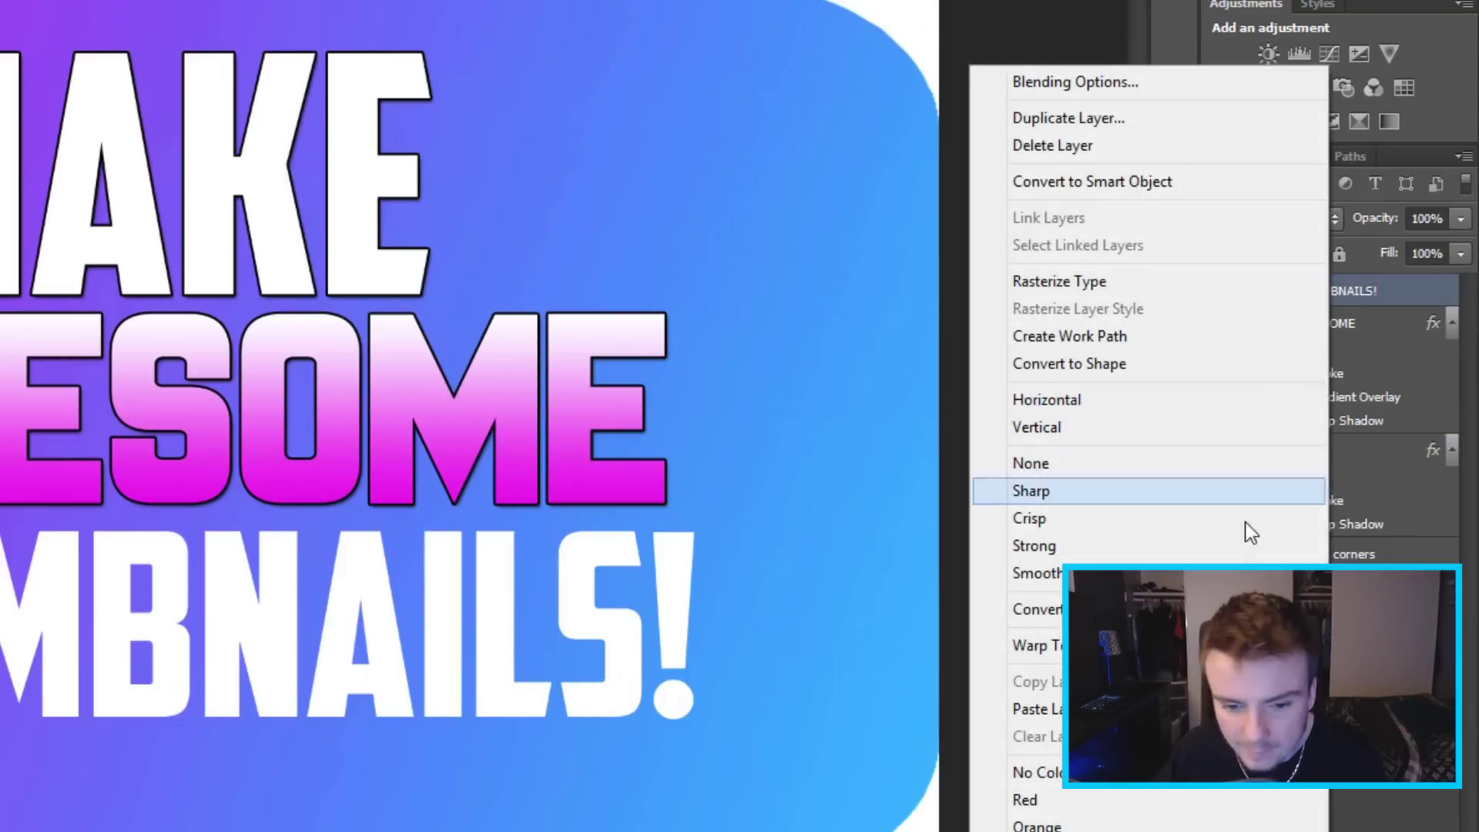
{"action": "left_click", "coordinate": [1016, 707]}
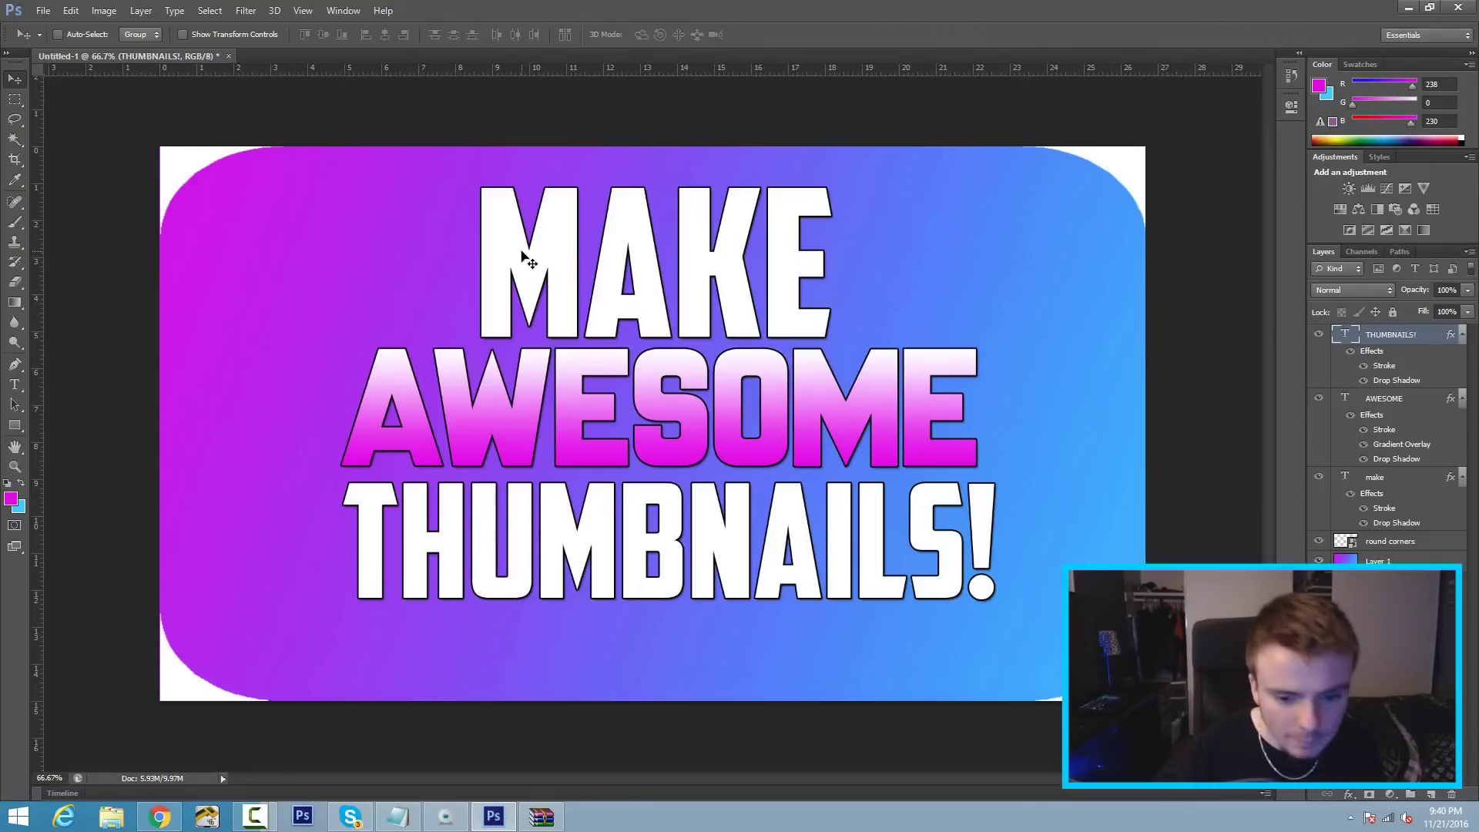
Examine how readable the three lines of text are when the whole design is shown at 16.67% size
{"action": "key", "text": "ctrl+minus"}
{"action": "key", "text": "ctrl+minus"}
{"action": "key", "text": "ctrl+minus"}
{"action": "key", "text": "ctrl+minus"}
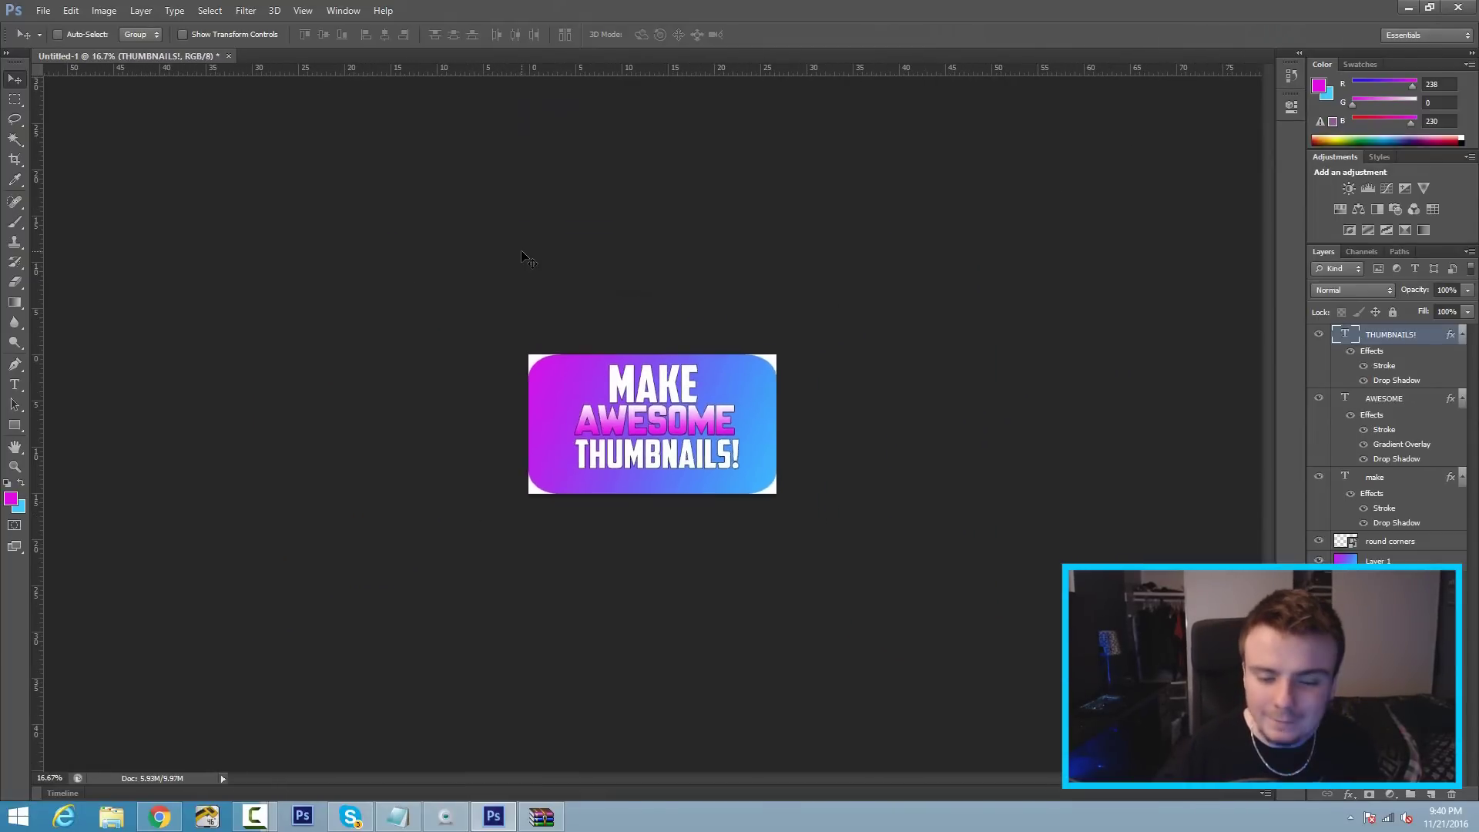
{"action": "key", "text": "ctrl+plus"}
{"action": "key", "text": "ctrl+plus"}
{"action": "key", "text": "ctrl+plus"}
{"action": "key", "text": "ctrl+plus"}
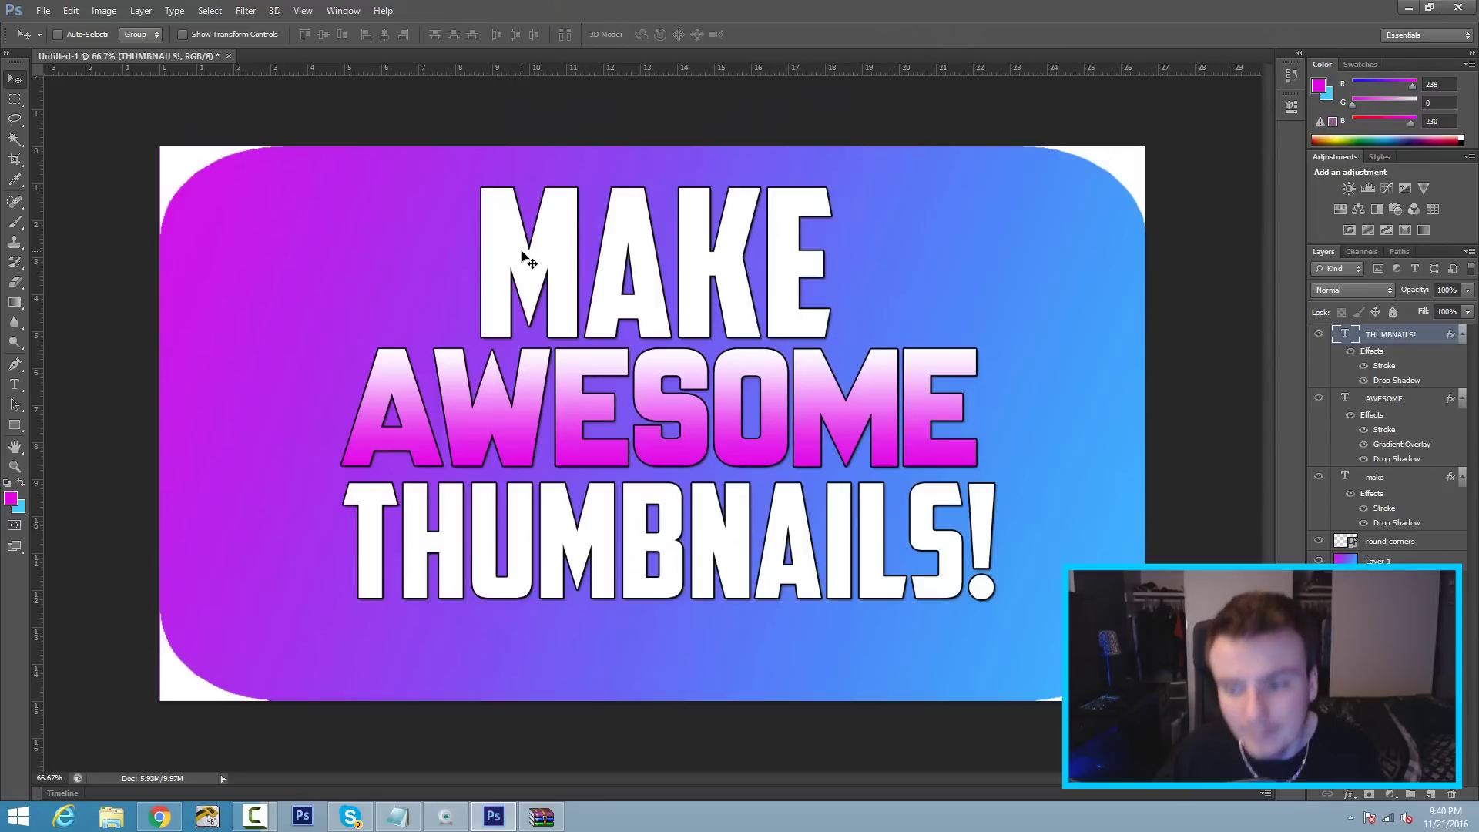
Align the "make" text layer to the vertical and horizontal centers of the whole canvas
{"action": "left_click", "coordinate": [1414, 483]}
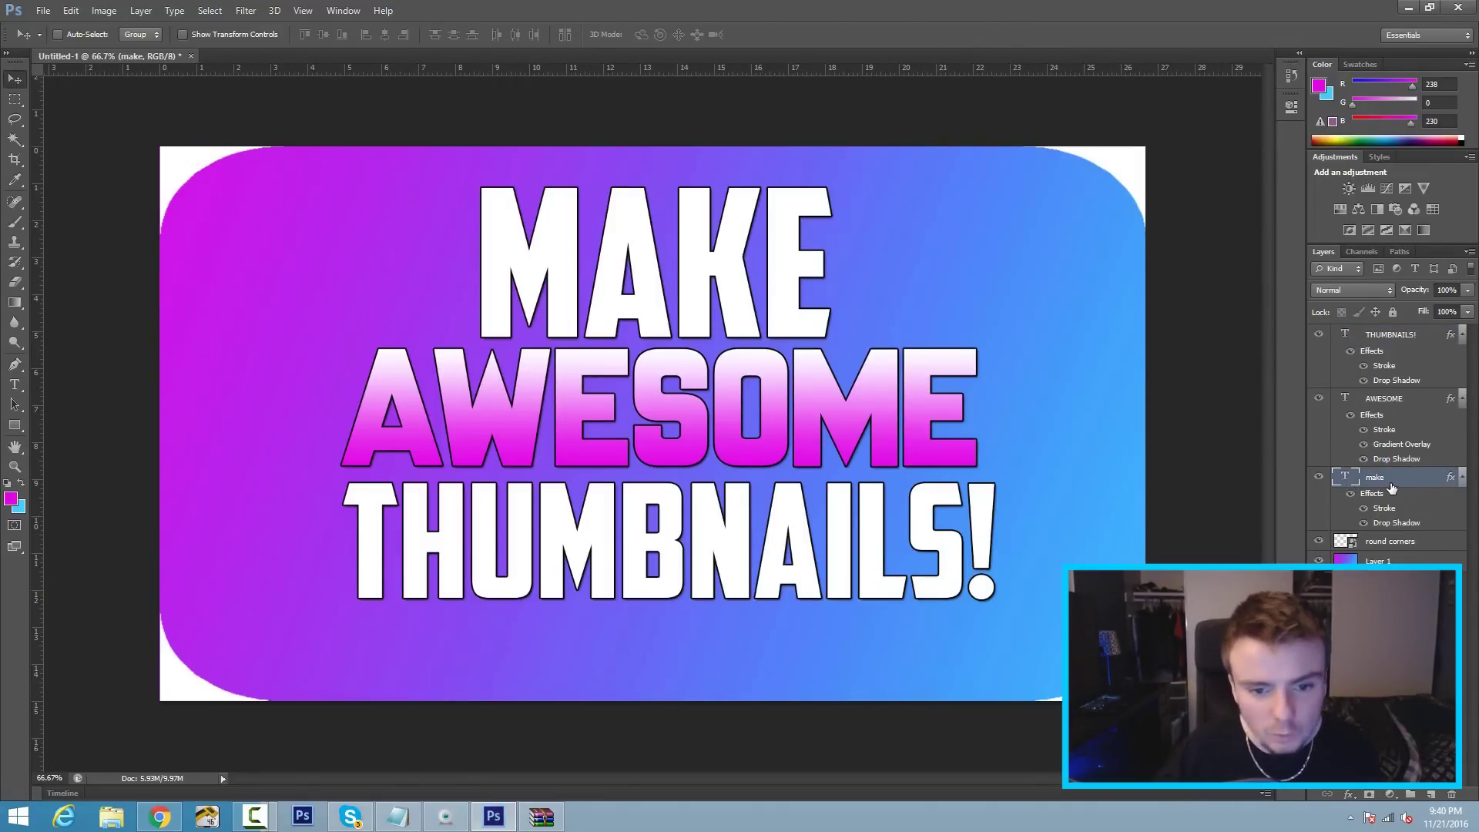
{"action": "key", "text": "ctrl+a"}
{"action": "left_click", "coordinate": [143, 11]}
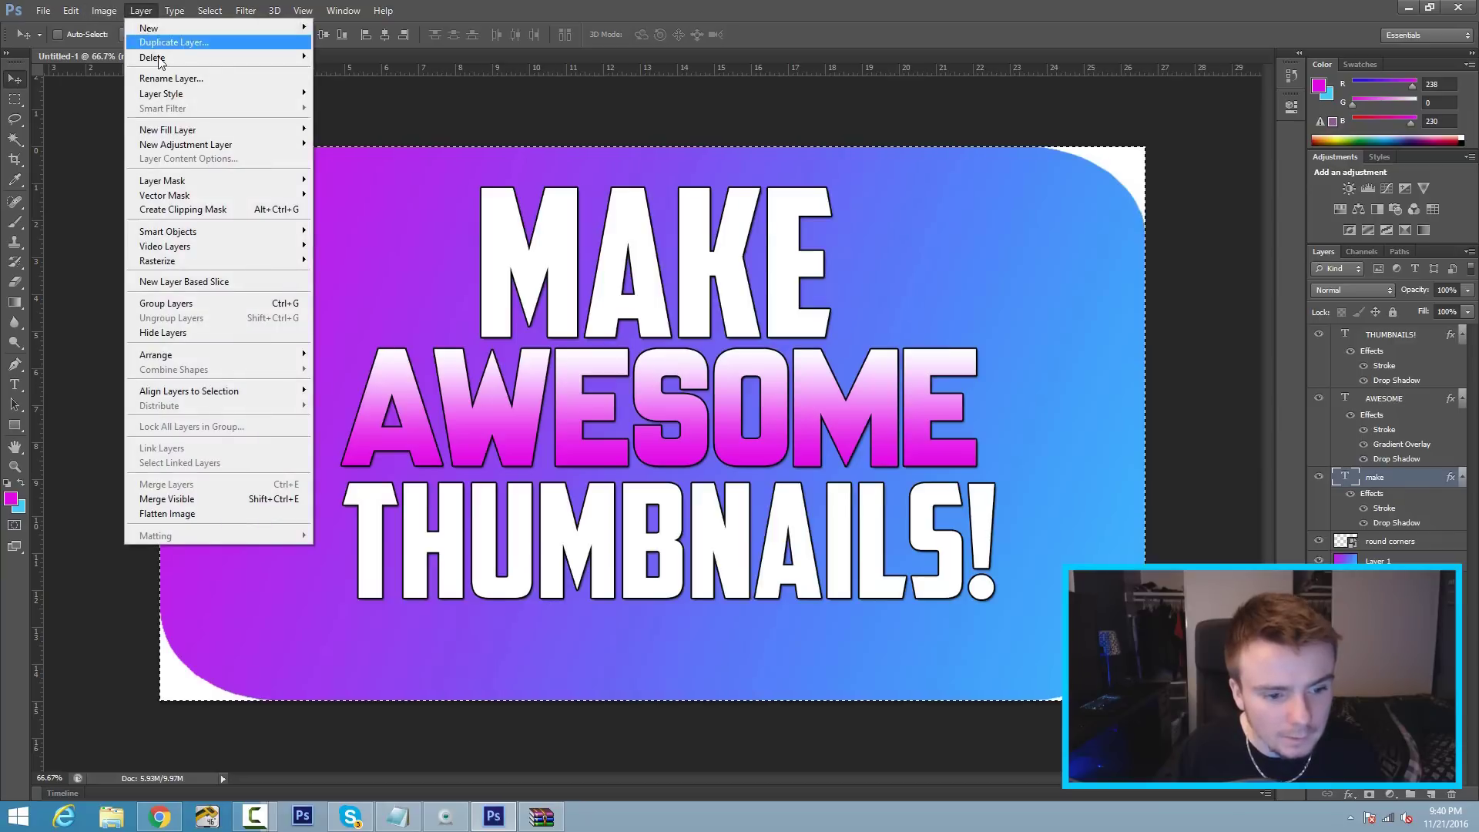
{"action": "mouse_move", "coordinate": [248, 389]}
{"action": "left_click", "coordinate": [344, 392]}
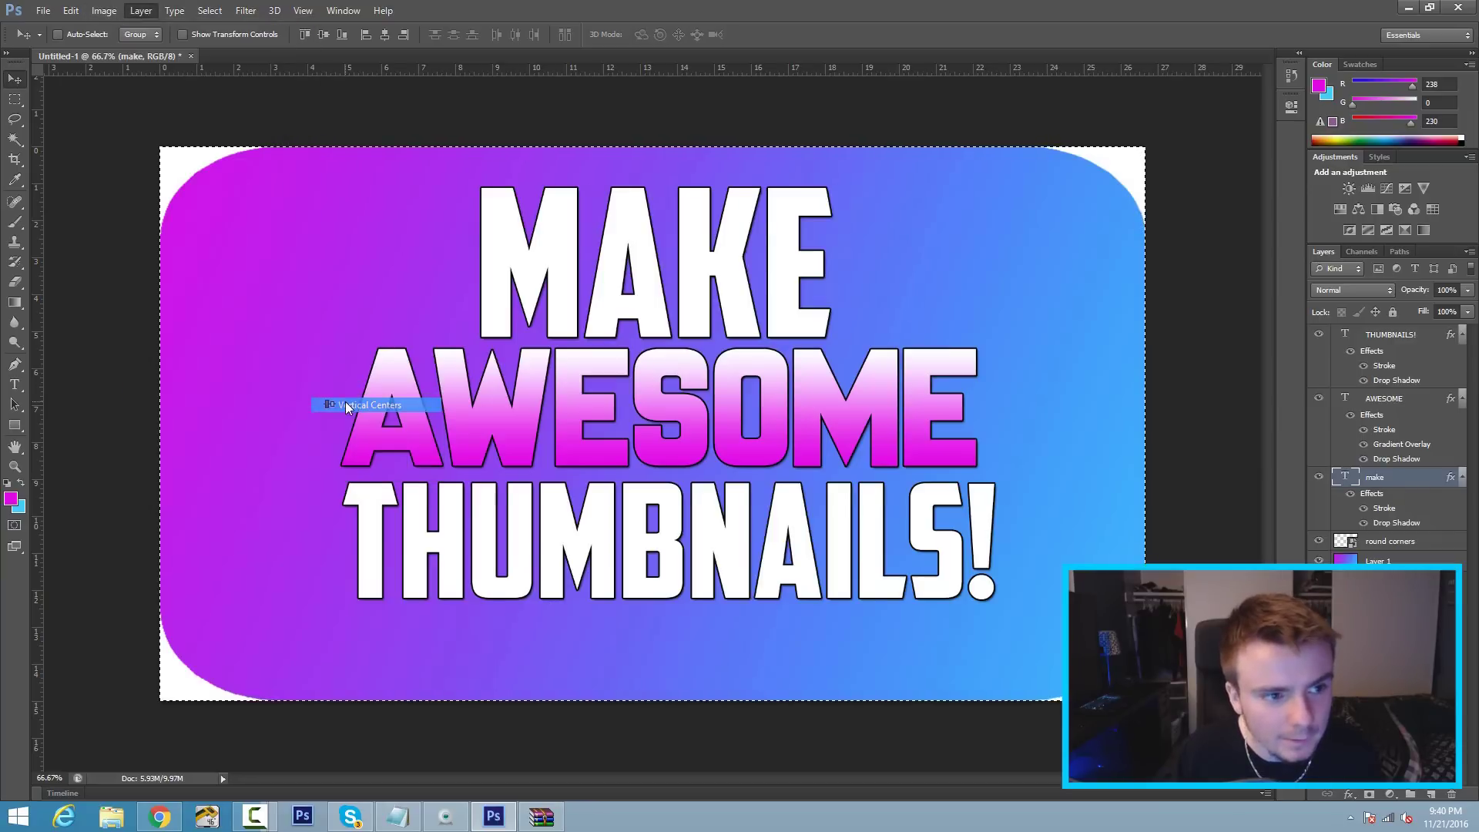
{"action": "left_click", "coordinate": [141, 11]}
{"action": "mouse_move", "coordinate": [251, 385]}
{"action": "left_click", "coordinate": [363, 456]}
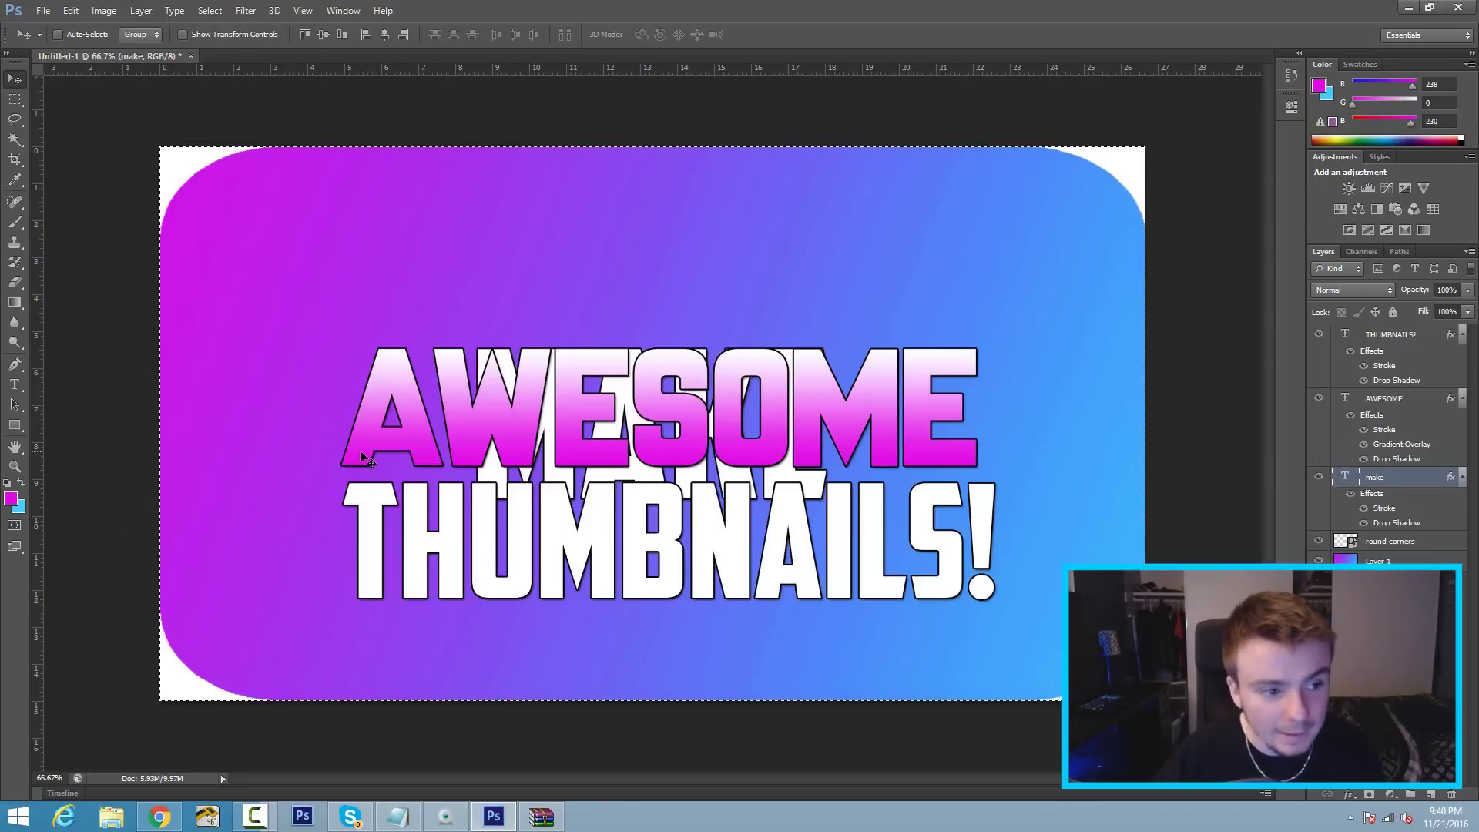
Clear the selection and move the "make" text straight up until it sits just above "AWESOME" without overlapping it
{"action": "key", "text": "Up"}
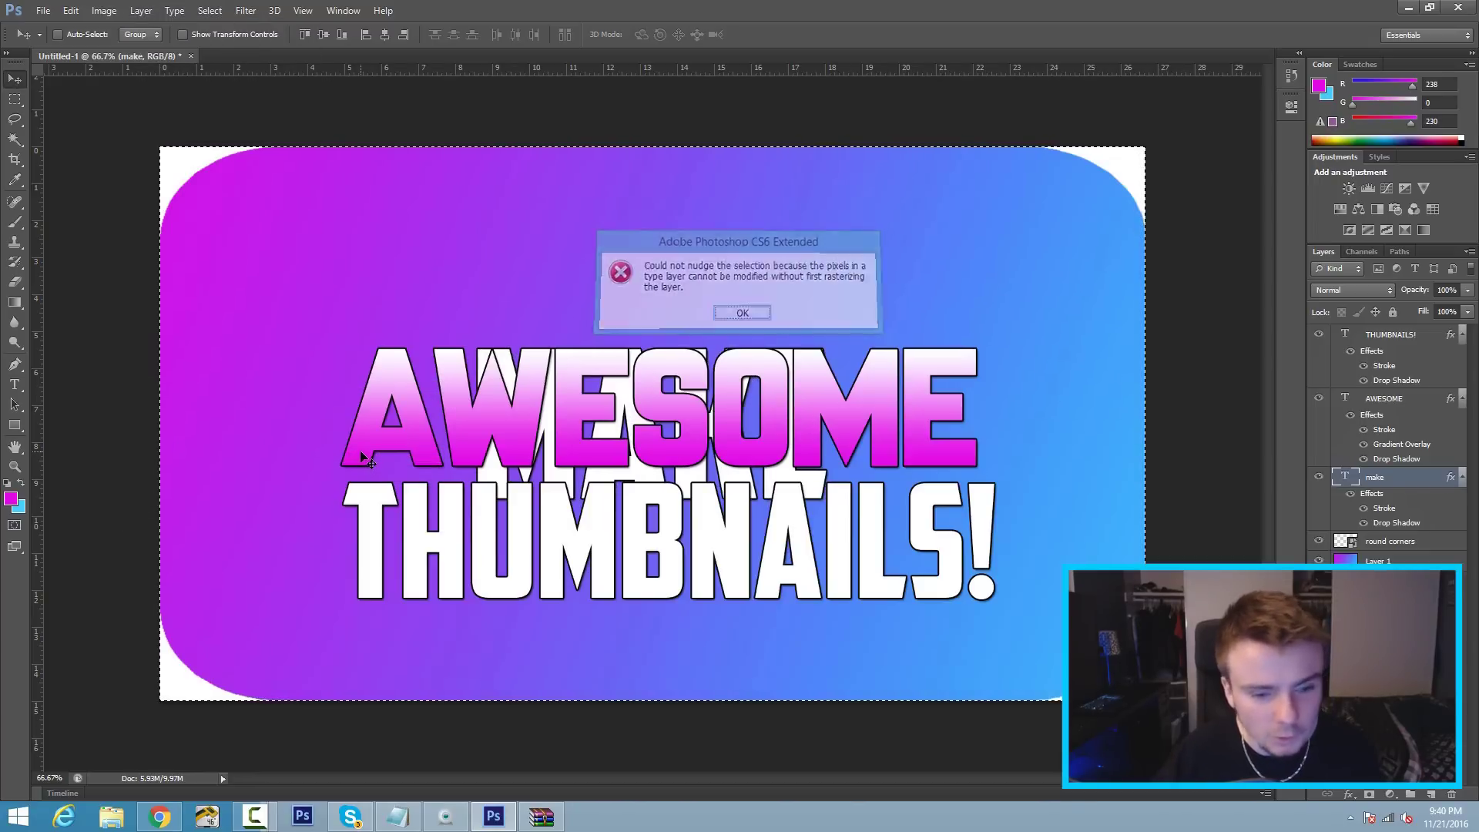
{"action": "key", "text": "Return"}
{"action": "key", "text": "ctrl+d"}
{"action": "key", "text": "Up"}
{"action": "key", "text": "Up"}
{"action": "key", "text": "Up"}
{"action": "key", "text": "Up"}
{"action": "key", "text": "Up"}
{"action": "key", "text": "Up"}
{"action": "key", "text": "Up"}
{"action": "key", "text": "Up"}
{"action": "key", "text": "Up"}
{"action": "key", "text": "Up"}
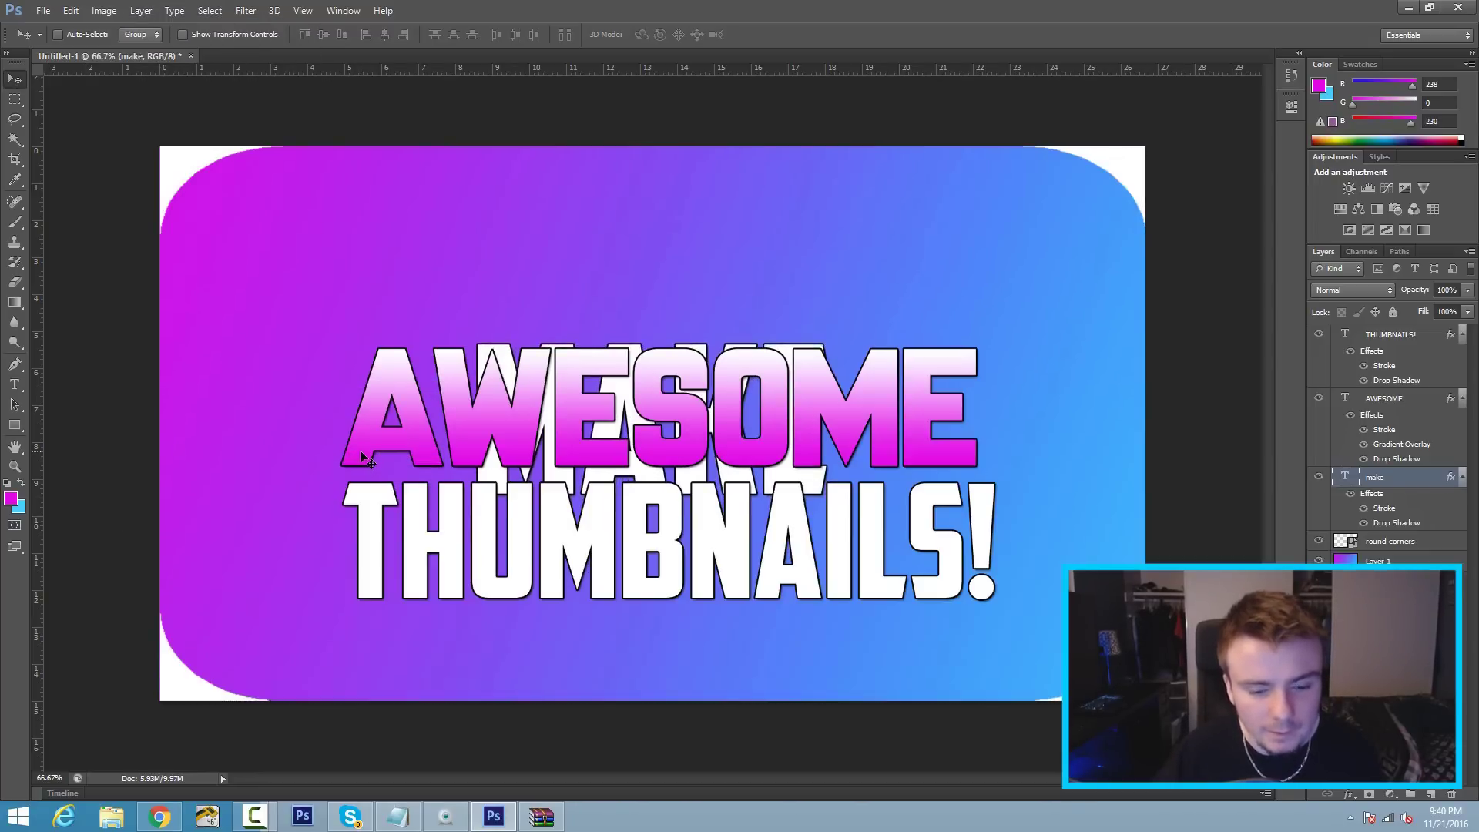
{"action": "key", "text": "Up"}
{"action": "key", "text": "Up"}
{"action": "key", "text": "Up"}
{"action": "key", "text": "Up"}
{"action": "key", "text": "Up"}
{"action": "key", "text": "Up"}
{"action": "key", "text": "Up"}
{"action": "key", "text": "Up"}
{"action": "key", "text": "Up"}
{"action": "key", "text": "Up"}
{"action": "key", "text": "Up"}
{"action": "key", "text": "Up"}
{"action": "key", "text": "Up"}
{"action": "key", "text": "Up"}
{"action": "key", "text": "Up"}
{"action": "key", "text": "Up"}
{"action": "key", "text": "Up"}
{"action": "key", "text": "Up"}
{"action": "key", "text": "Up"}
{"action": "key", "text": "Up"}
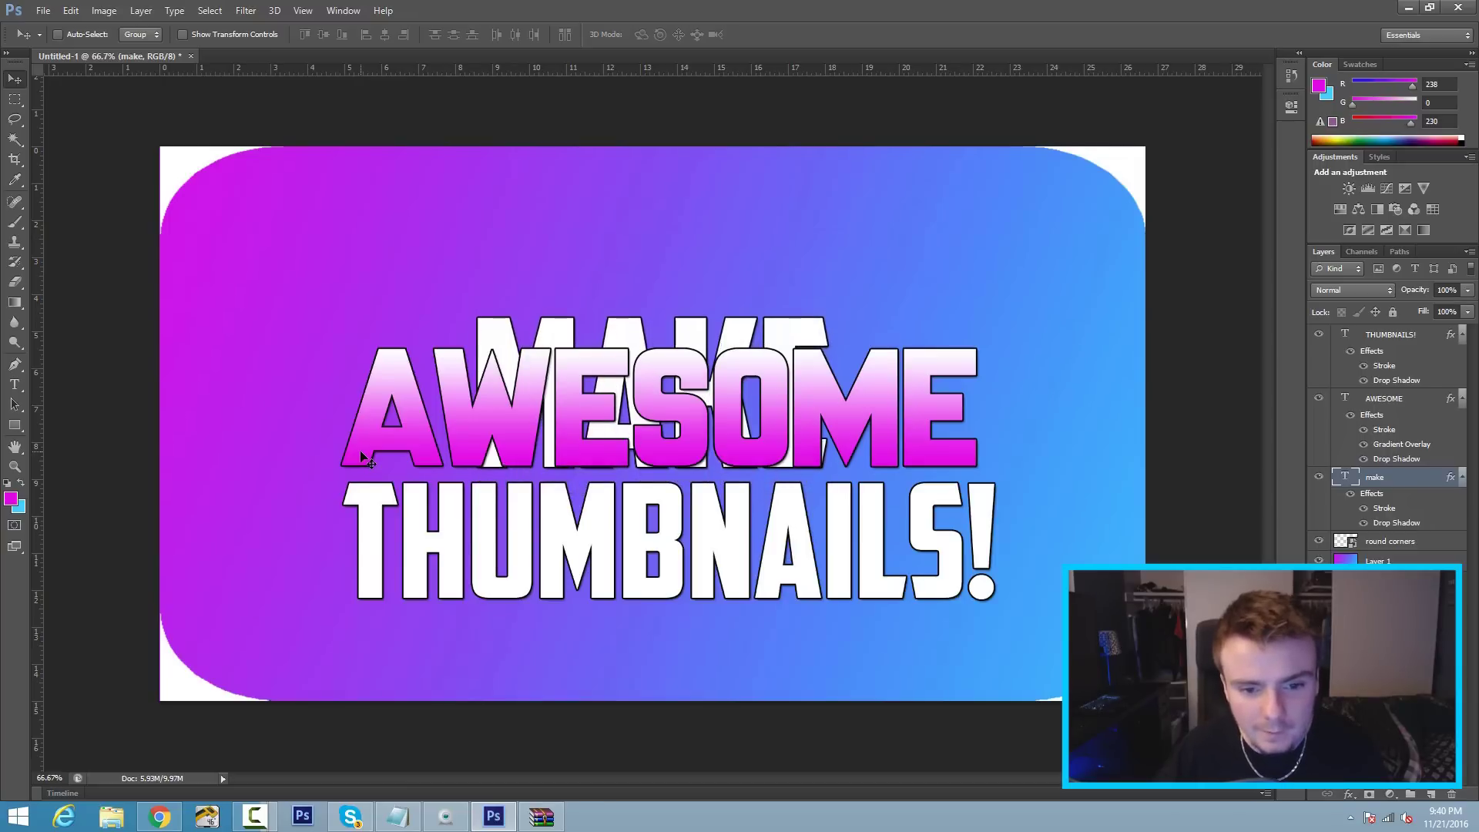
{"action": "key", "text": "Up"}
{"action": "key", "text": "Up"}
{"action": "key", "text": "Up"}
{"action": "key", "text": "Up"}
{"action": "key", "text": "Up"}
{"action": "key", "text": "Up"}
{"action": "key", "text": "Up"}
{"action": "key", "text": "Up"}
{"action": "key", "text": "Up"}
{"action": "key", "text": "Up"}
{"action": "key", "text": "Up"}
{"action": "key", "text": "Up"}
{"action": "key", "text": "Up"}
{"action": "key", "text": "Up"}
{"action": "key", "text": "Up"}
{"action": "key", "text": "Up"}
{"action": "key", "text": "Up"}
{"action": "key", "text": "Up"}
{"action": "key", "text": "Up"}
{"action": "key", "text": "Up"}
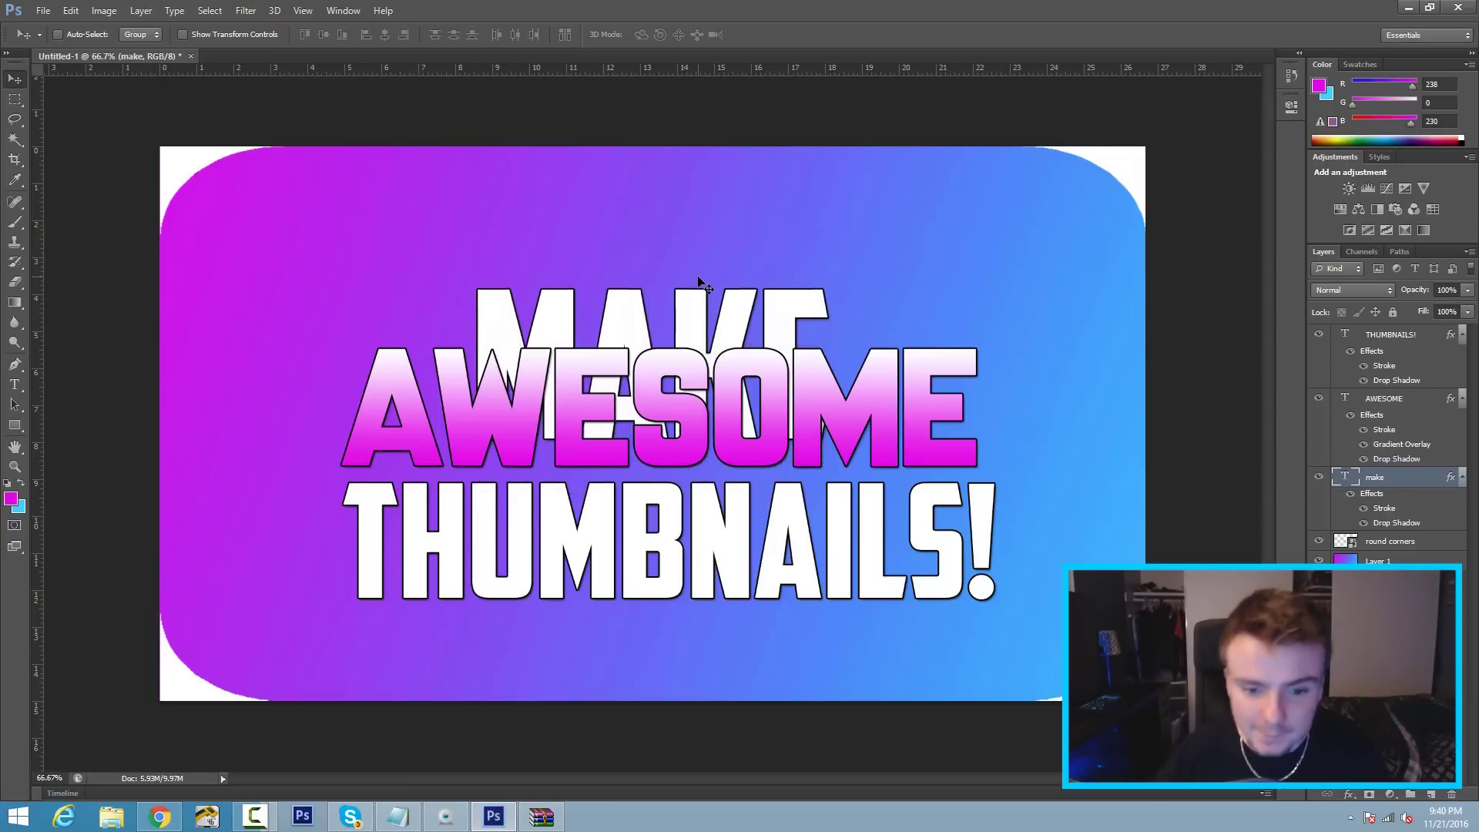
{"action": "key", "text": "Up"}
{"action": "key", "text": "Up"}
{"action": "key", "text": "Up"}
{"action": "key", "text": "Up"}
{"action": "key", "text": "Up"}
{"action": "key", "text": "Up"}
{"action": "key", "text": "Up"}
{"action": "key", "text": "Up"}
{"action": "key", "text": "Up"}
{"action": "key", "text": "Up"}
{"action": "key", "text": "Up"}
{"action": "key", "text": "Up"}
{"action": "key", "text": "Up"}
{"action": "key", "text": "Up"}
{"action": "key", "text": "Up"}
{"action": "key", "text": "Up"}
{"action": "key", "text": "Up"}
{"action": "key", "text": "Up"}
{"action": "key", "text": "Up"}
{"action": "key", "text": "Up"}
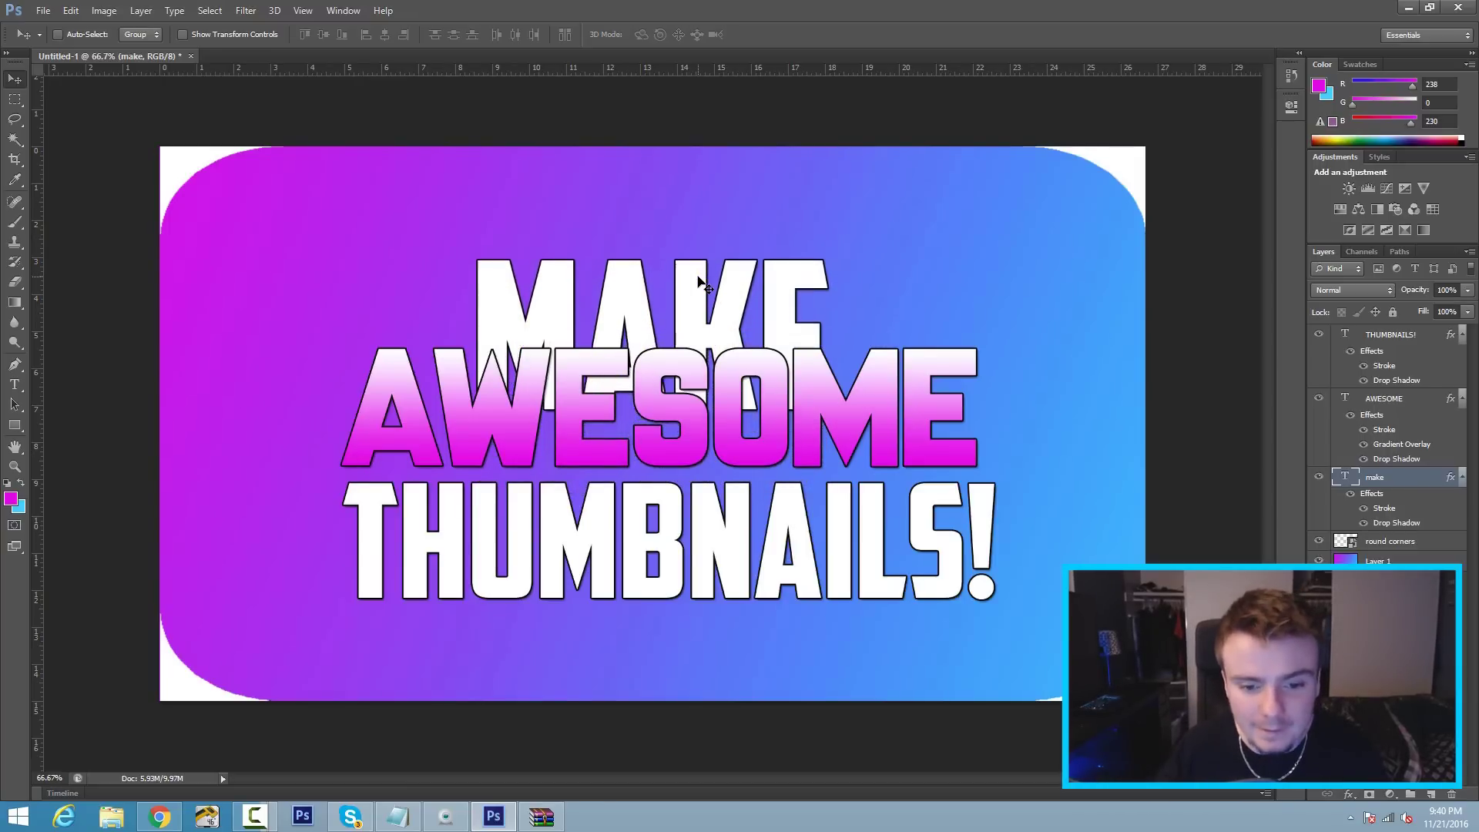
{"action": "key", "text": "Up"}
{"action": "key", "text": "Up"}
{"action": "key", "text": "Up"}
{"action": "key", "text": "Up"}
{"action": "key", "text": "Up"}
{"action": "key", "text": "Up"}
{"action": "key", "text": "Up"}
{"action": "key", "text": "Up"}
{"action": "key", "text": "Up"}
{"action": "key", "text": "Up"}
{"action": "key", "text": "Up"}
{"action": "key", "text": "Up"}
{"action": "key", "text": "Up"}
{"action": "key", "text": "Up"}
{"action": "key", "text": "Up"}
{"action": "key", "text": "Up"}
{"action": "key", "text": "Up"}
{"action": "key", "text": "Up"}
{"action": "key", "text": "Up"}
{"action": "key", "text": "Up"}
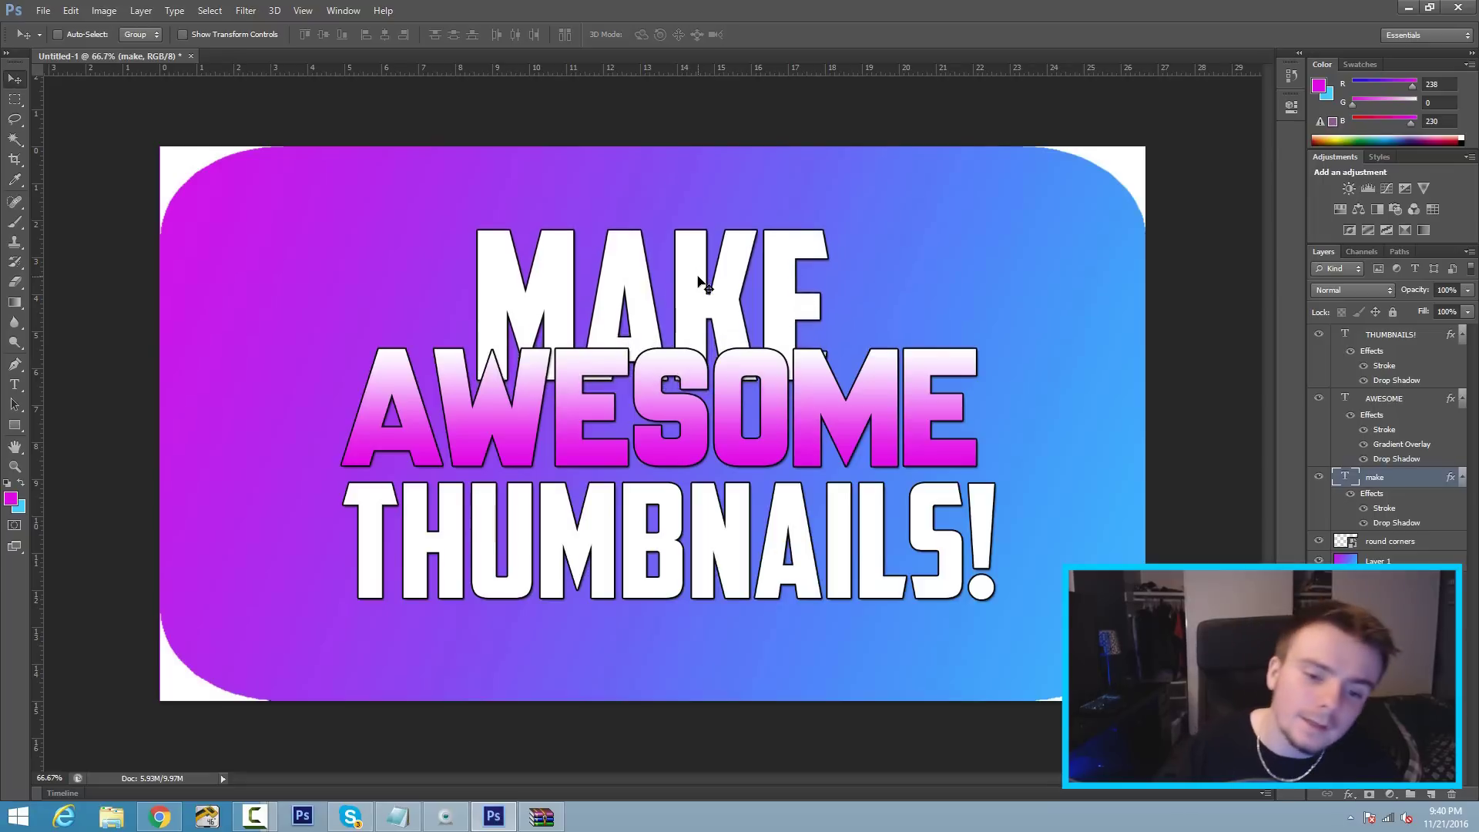
{"action": "key", "text": "Up"}
{"action": "key", "text": "Up"}
{"action": "key", "text": "Up"}
{"action": "key", "text": "Up"}
{"action": "key", "text": "Up"}
{"action": "key", "text": "Up"}
{"action": "key", "text": "Up"}
{"action": "key", "text": "Up"}
{"action": "key", "text": "Up"}
{"action": "key", "text": "Up"}
{"action": "key", "text": "Up"}
{"action": "key", "text": "Up"}
{"action": "key", "text": "Up"}
{"action": "key", "text": "Up"}
{"action": "key", "text": "Up"}
{"action": "key", "text": "Up"}
{"action": "key", "text": "Up"}
{"action": "key", "text": "Up"}
{"action": "key", "text": "Up"}
{"action": "key", "text": "Up"}
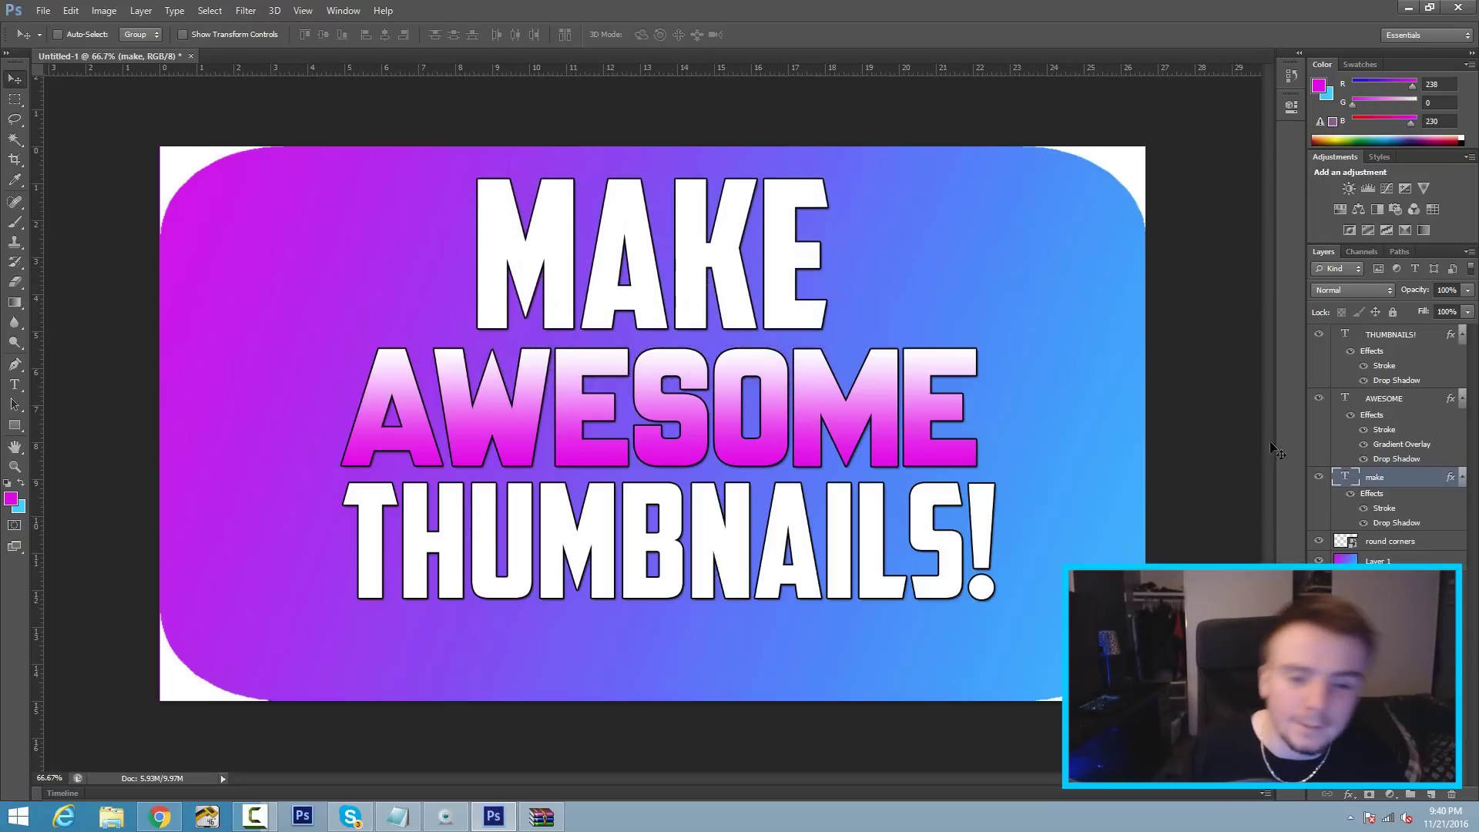
Align the "AWESOME" text layer to the canvas's vertical and horizontal centers, and shift it up between "MAKE" and "THUMBNAILS!"
{"action": "left_click", "coordinate": [1426, 397]}
{"action": "key", "text": "ctrl+a"}
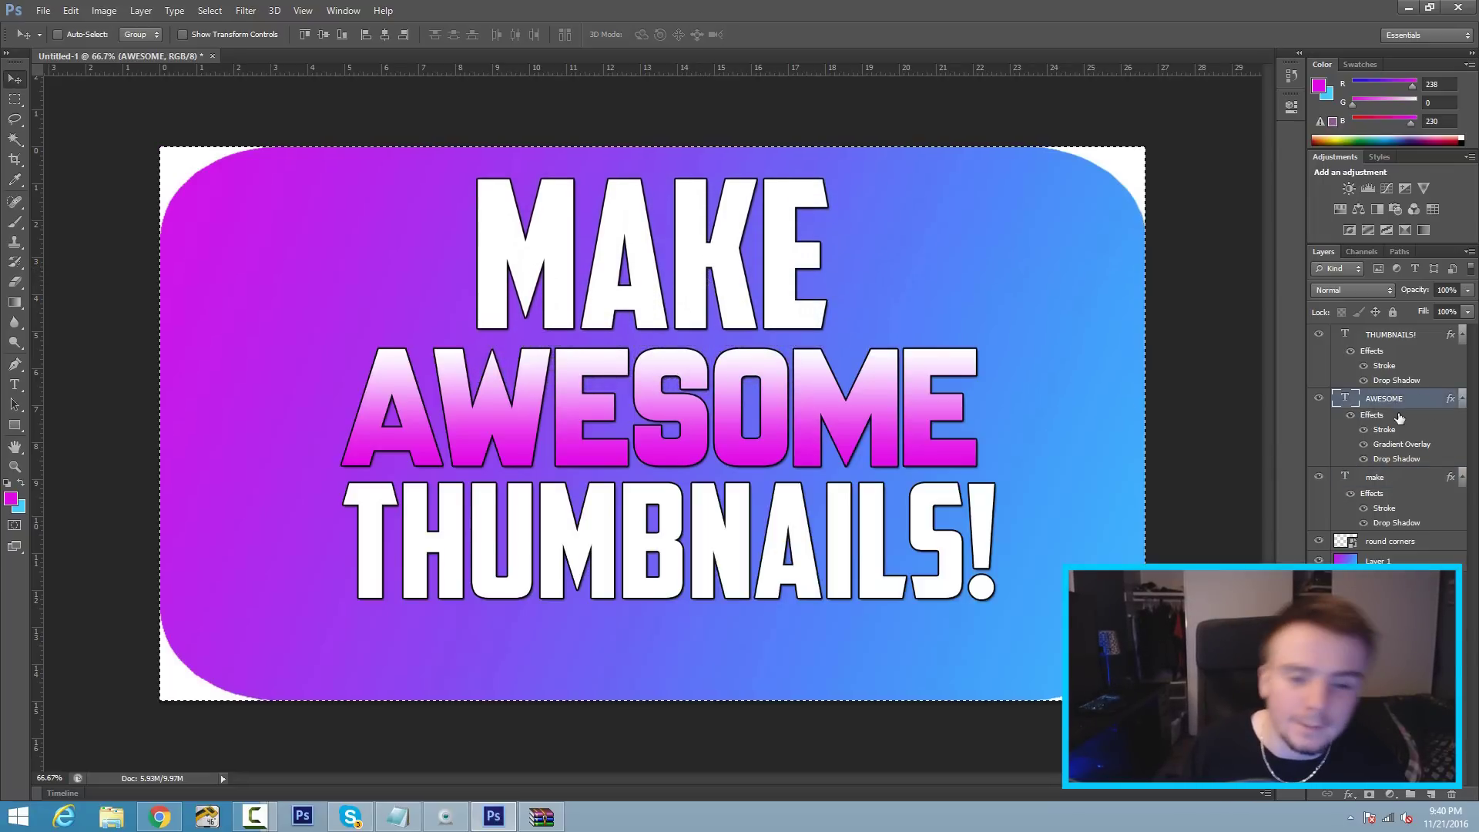
{"action": "left_click", "coordinate": [142, 10]}
{"action": "mouse_move", "coordinate": [279, 390]}
{"action": "left_click", "coordinate": [335, 408]}
{"action": "left_click", "coordinate": [141, 11]}
{"action": "mouse_move", "coordinate": [266, 391]}
{"action": "left_click", "coordinate": [383, 455]}
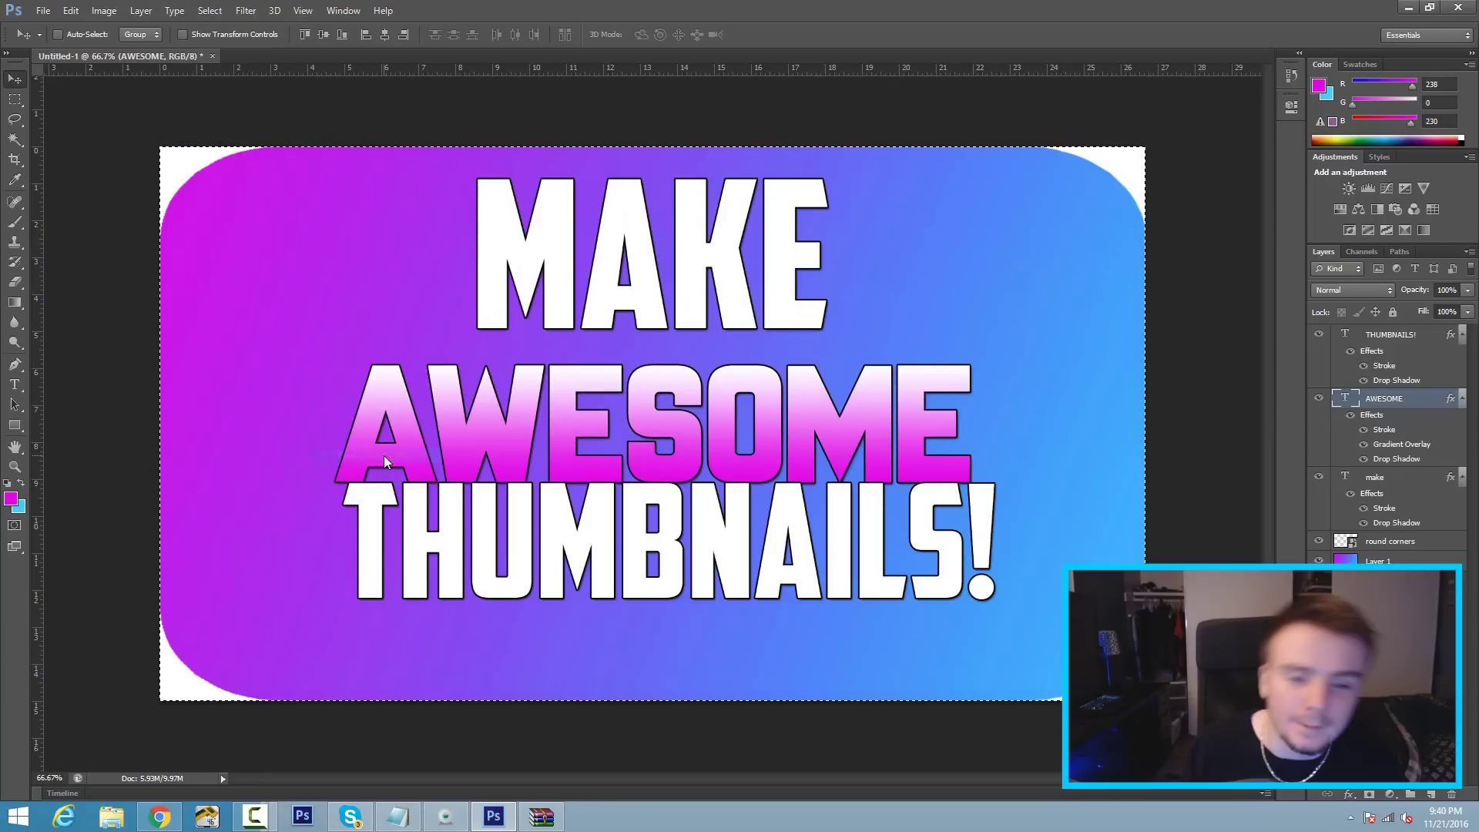
{"action": "key", "text": "ctrl+d"}
{"action": "left_click_drag", "start_coordinate": [399, 455], "coordinate": [483, 425]}
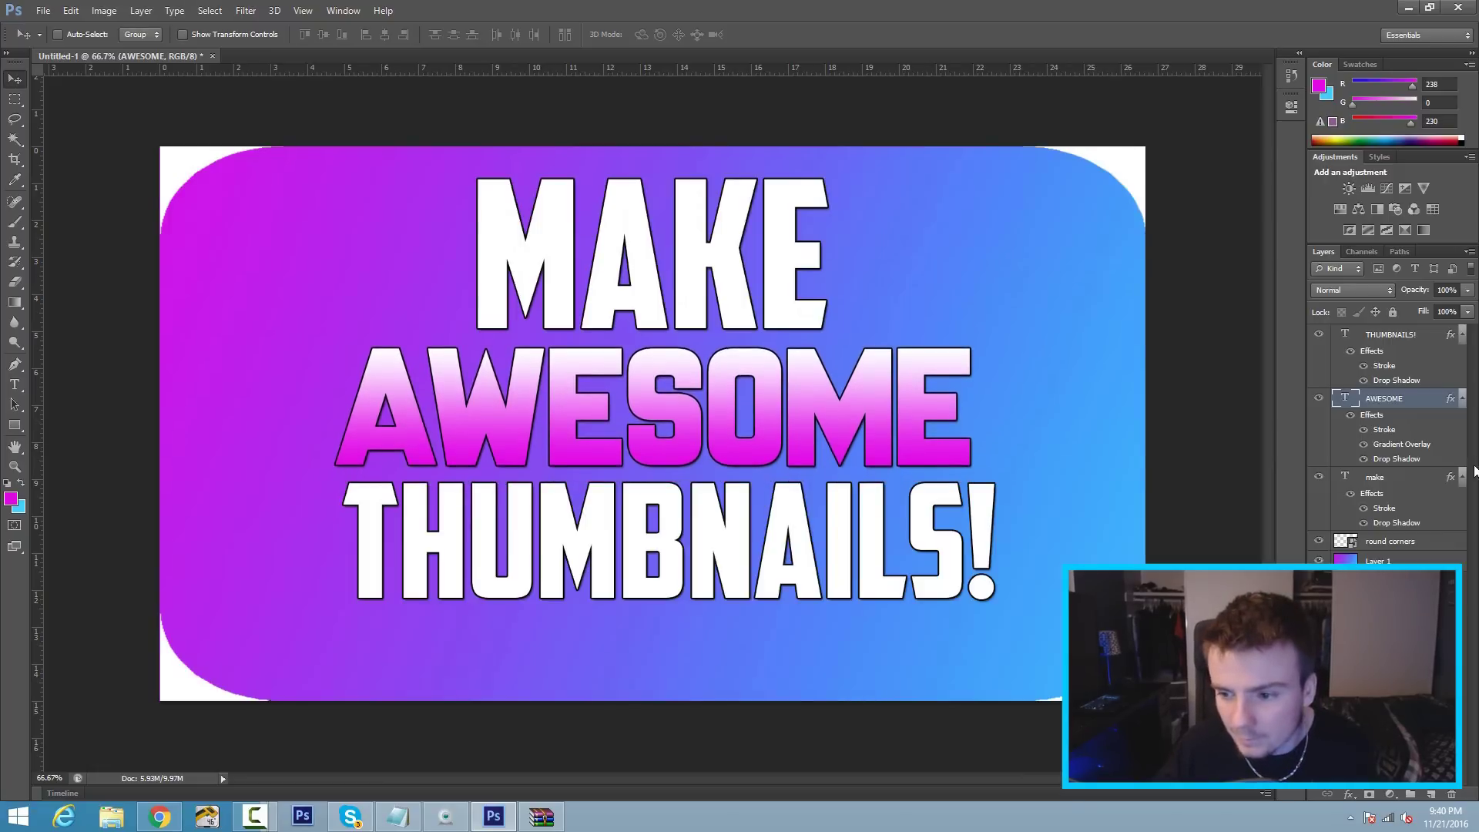
Align the "THUMBNAILS!" text layer to the vertical and horizontal centers of the whole canvas
{"action": "left_click", "coordinate": [1407, 341]}
{"action": "key", "text": "ctrl+a"}
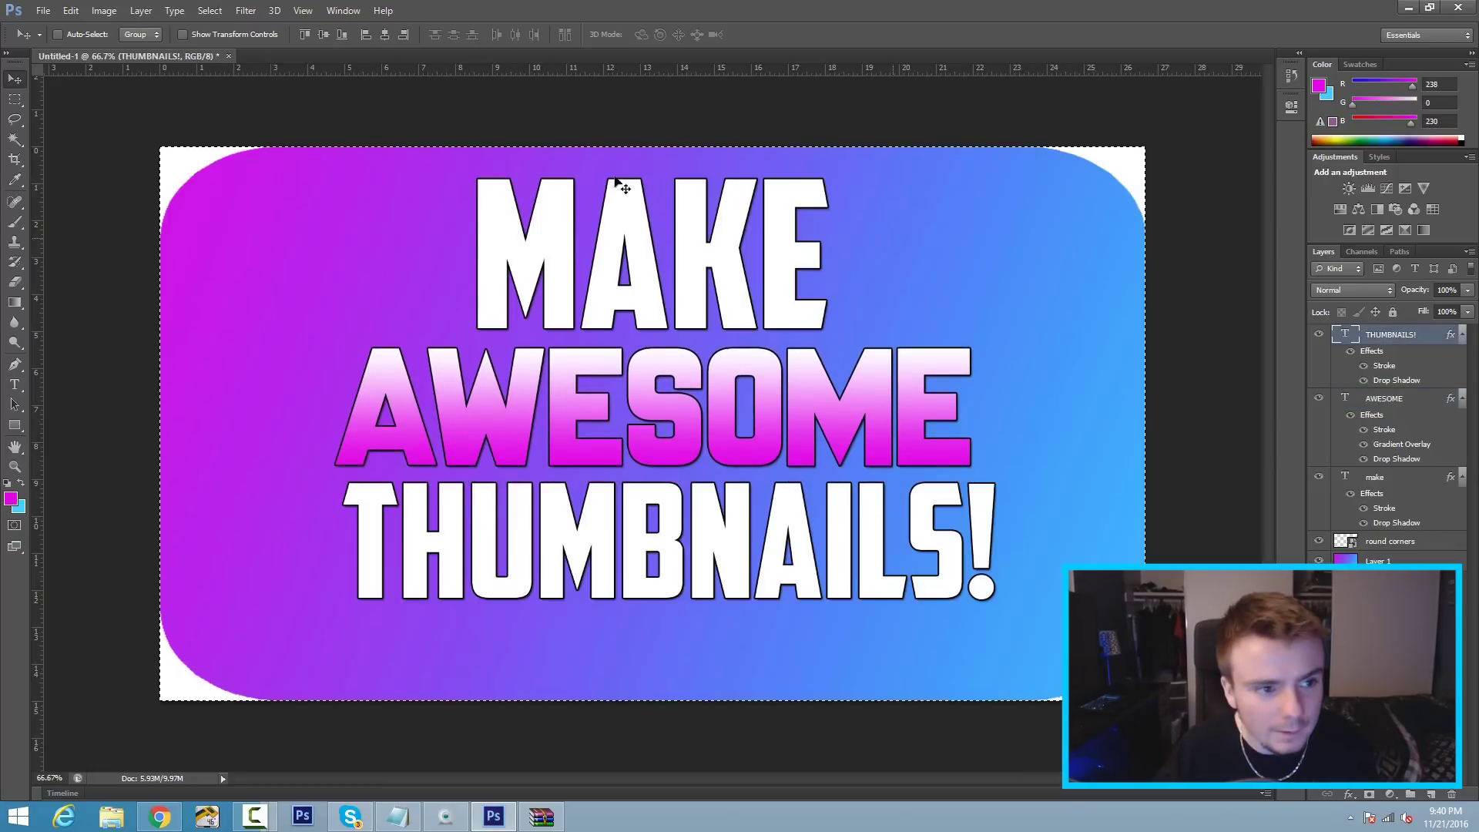
{"action": "left_click", "coordinate": [141, 11]}
{"action": "mouse_move", "coordinate": [300, 393]}
{"action": "left_click", "coordinate": [397, 411]}
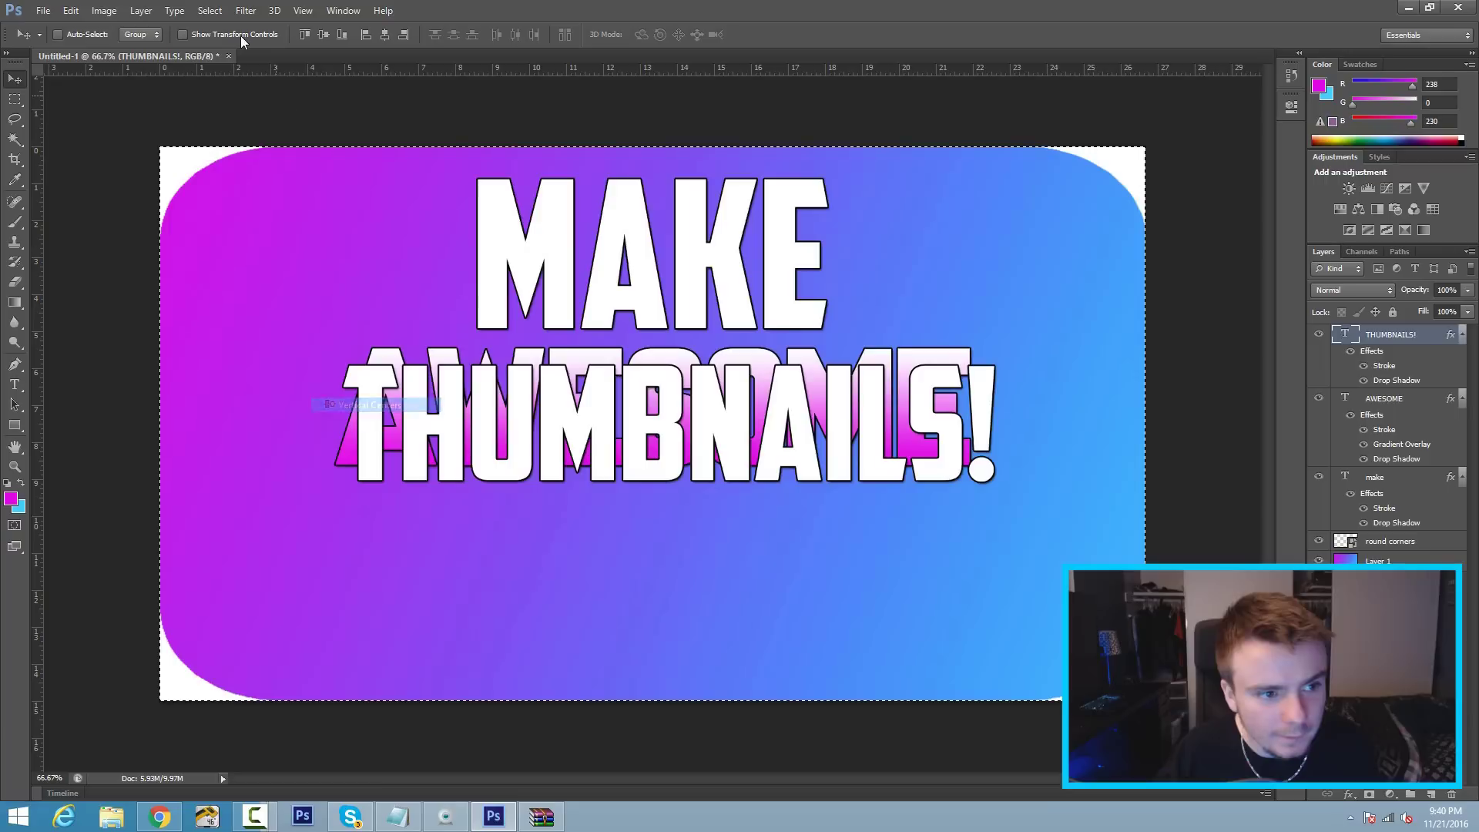
{"action": "left_click", "coordinate": [141, 11]}
{"action": "mouse_move", "coordinate": [266, 389]}
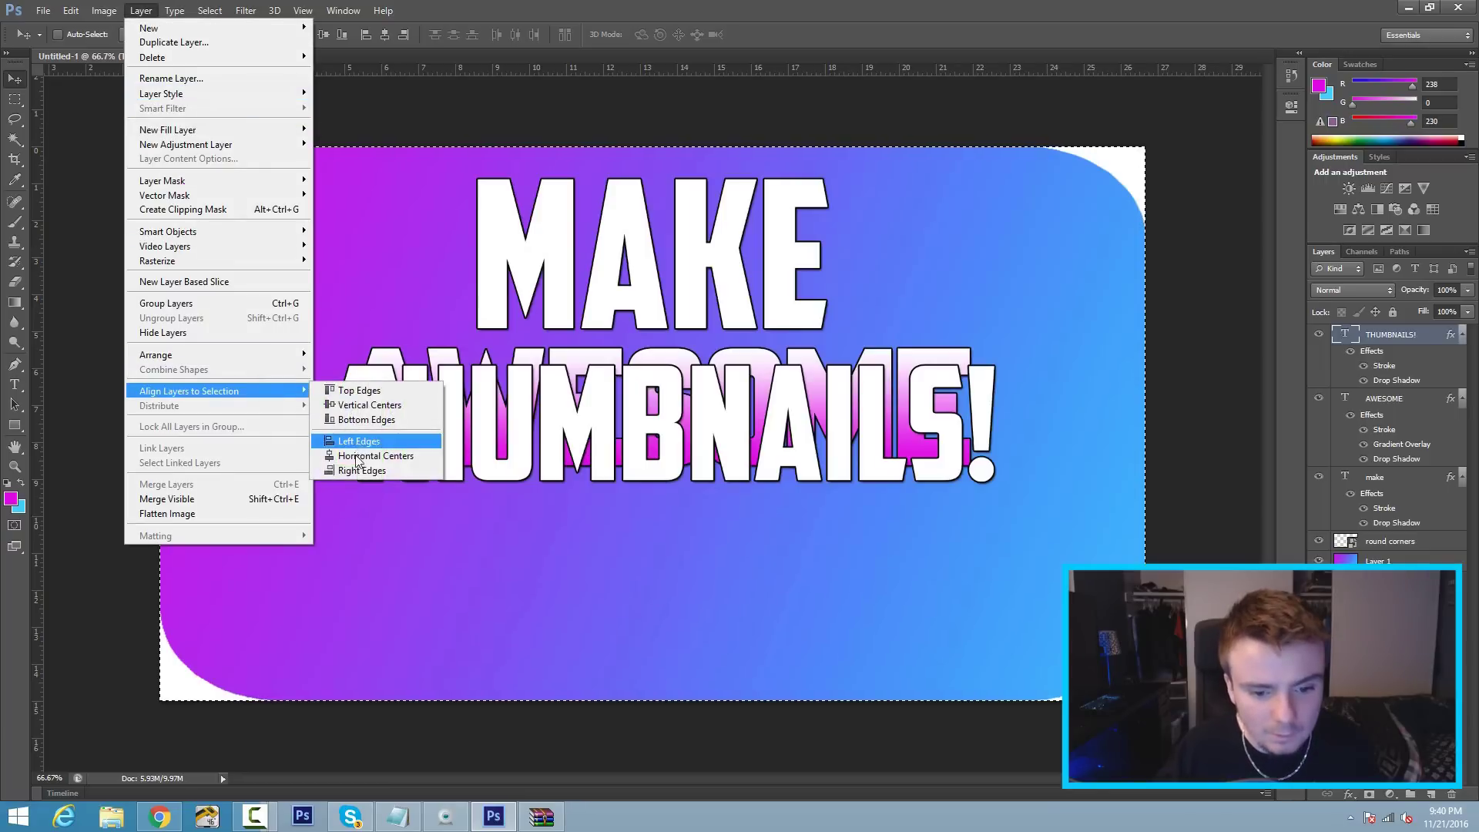
{"action": "left_click", "coordinate": [354, 455]}
Clear the selection and move the "THUMBNAILS!" text straight down until it sits just below "AWESOME"
{"action": "key", "text": "shift+Down"}
{"action": "key", "text": "shift+Down"}
{"action": "key", "text": "shift+Down"}
{"action": "key", "text": "shift+Down"}
{"action": "key", "text": "shift+Down"}
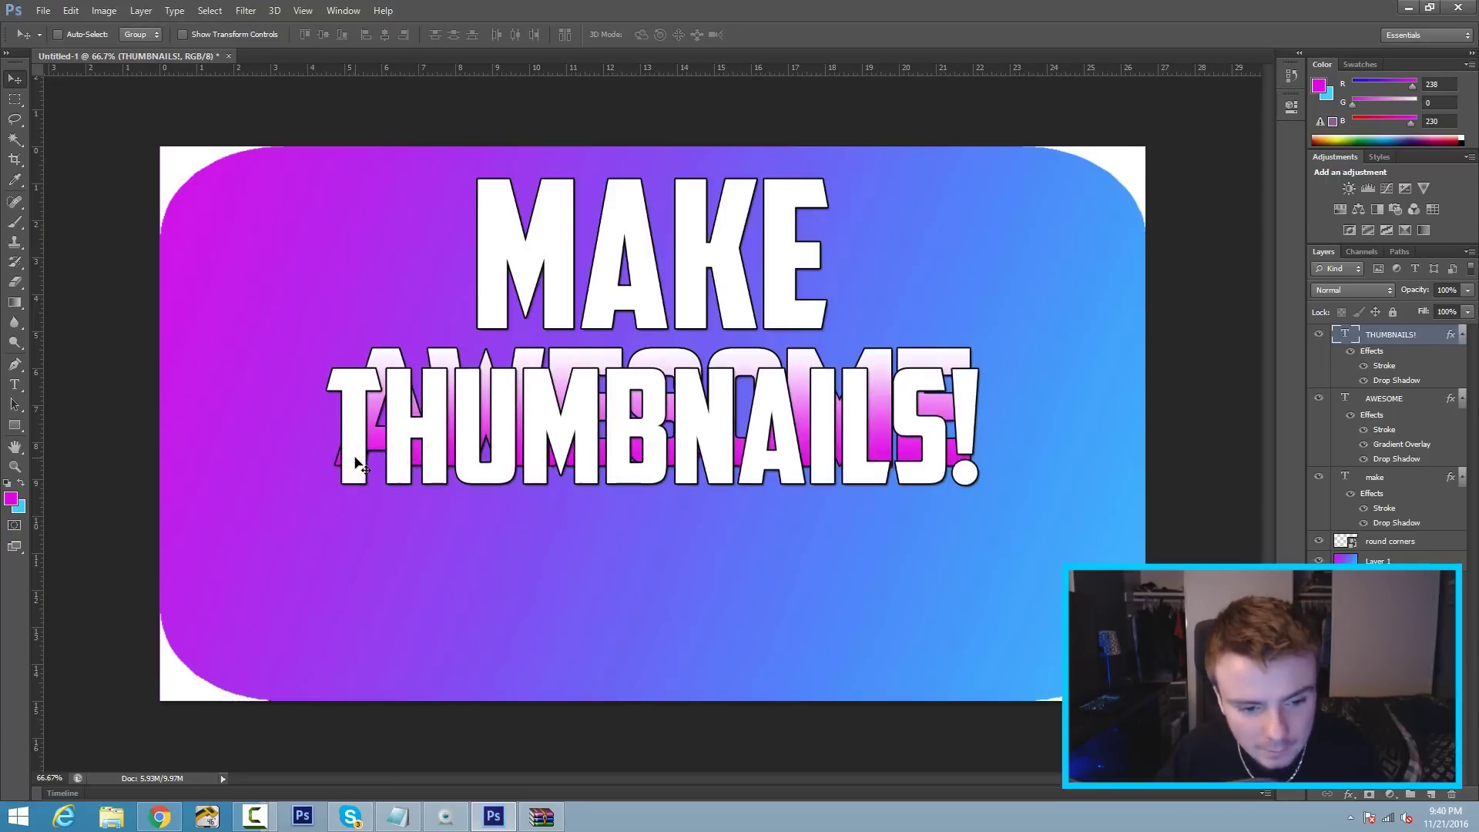
{"action": "key", "text": "shift+Down"}
{"action": "key", "text": "shift+Down"}
{"action": "key", "text": "shift+Down"}
{"action": "key", "text": "shift+Down"}
{"action": "key", "text": "shift+Down"}
{"action": "key", "text": "shift+Down"}
{"action": "key", "text": "shift+Down"}
{"action": "key", "text": "shift+Down"}
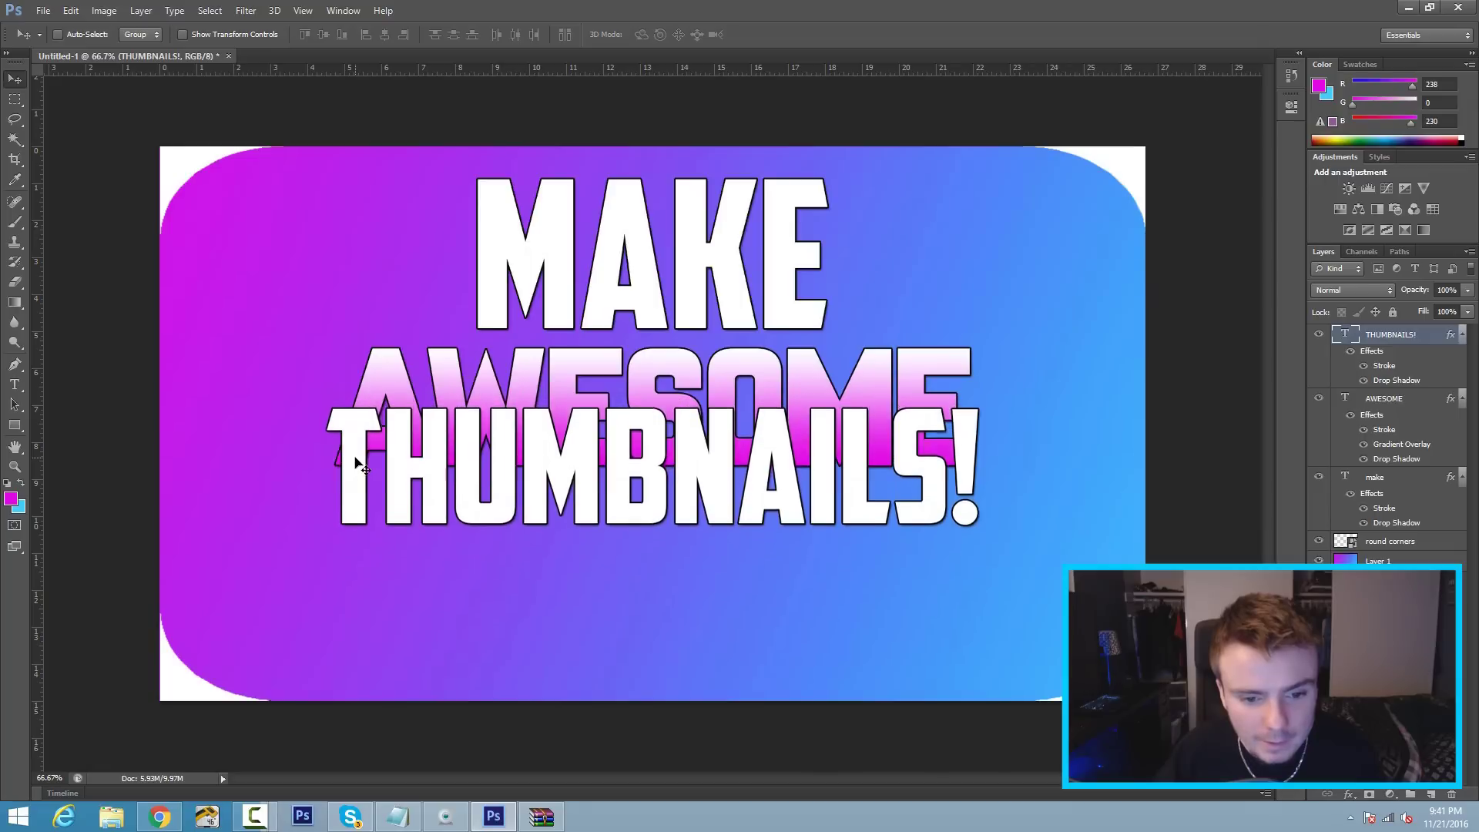
{"action": "key", "text": "shift+Down"}
{"action": "key", "text": "shift+Down"}
{"action": "key", "text": "shift+Down"}
{"action": "key", "text": "shift+Down"}
{"action": "key", "text": "shift+Down"}
{"action": "key", "text": "shift+Down"}
{"action": "key", "text": "shift+Down"}
{"action": "key", "text": "shift+Down"}
{"action": "key", "text": "shift+Down"}
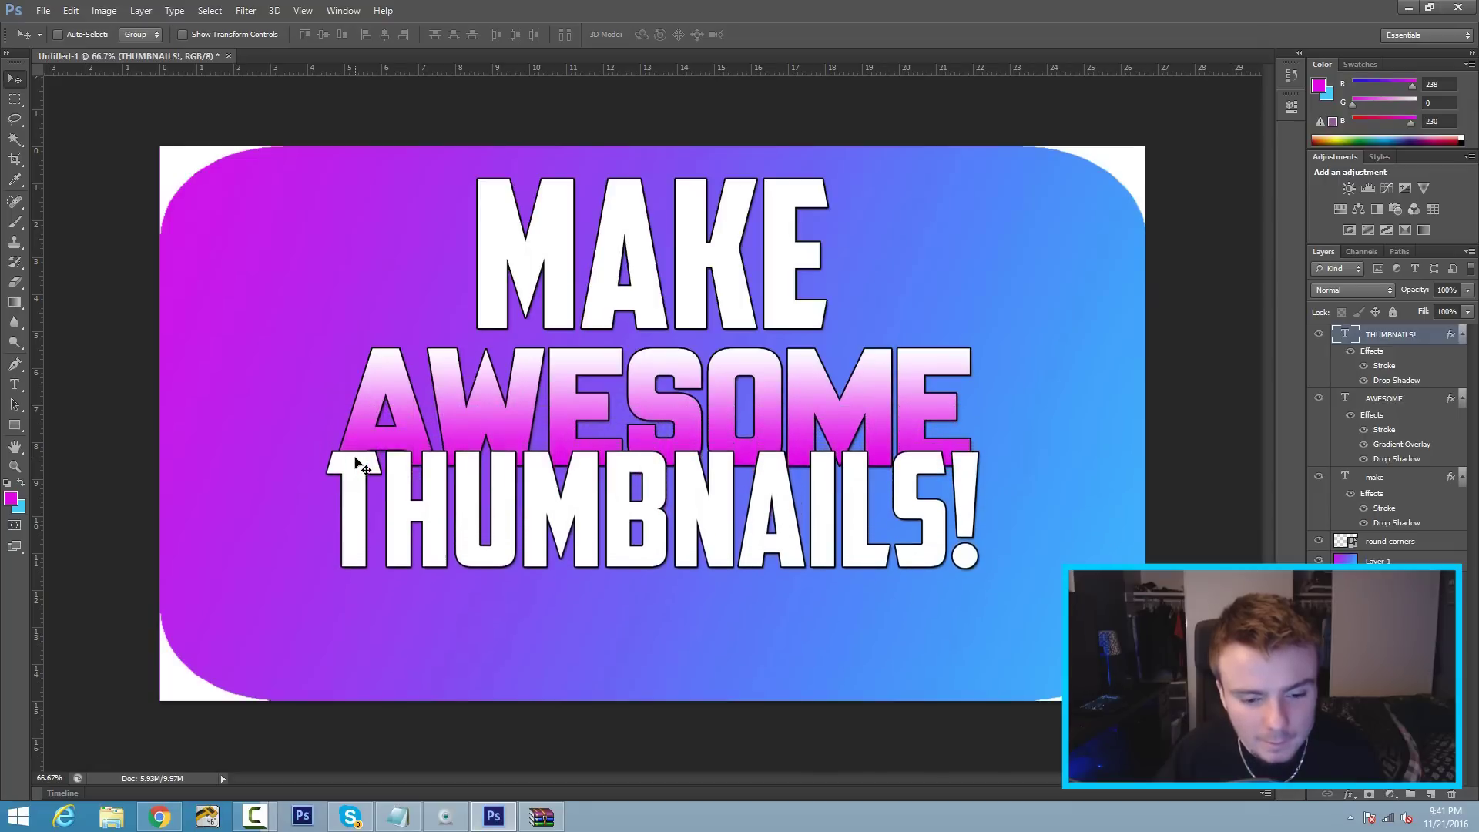
{"action": "key", "text": "shift+Down"}
{"action": "key", "text": "shift+Down"}
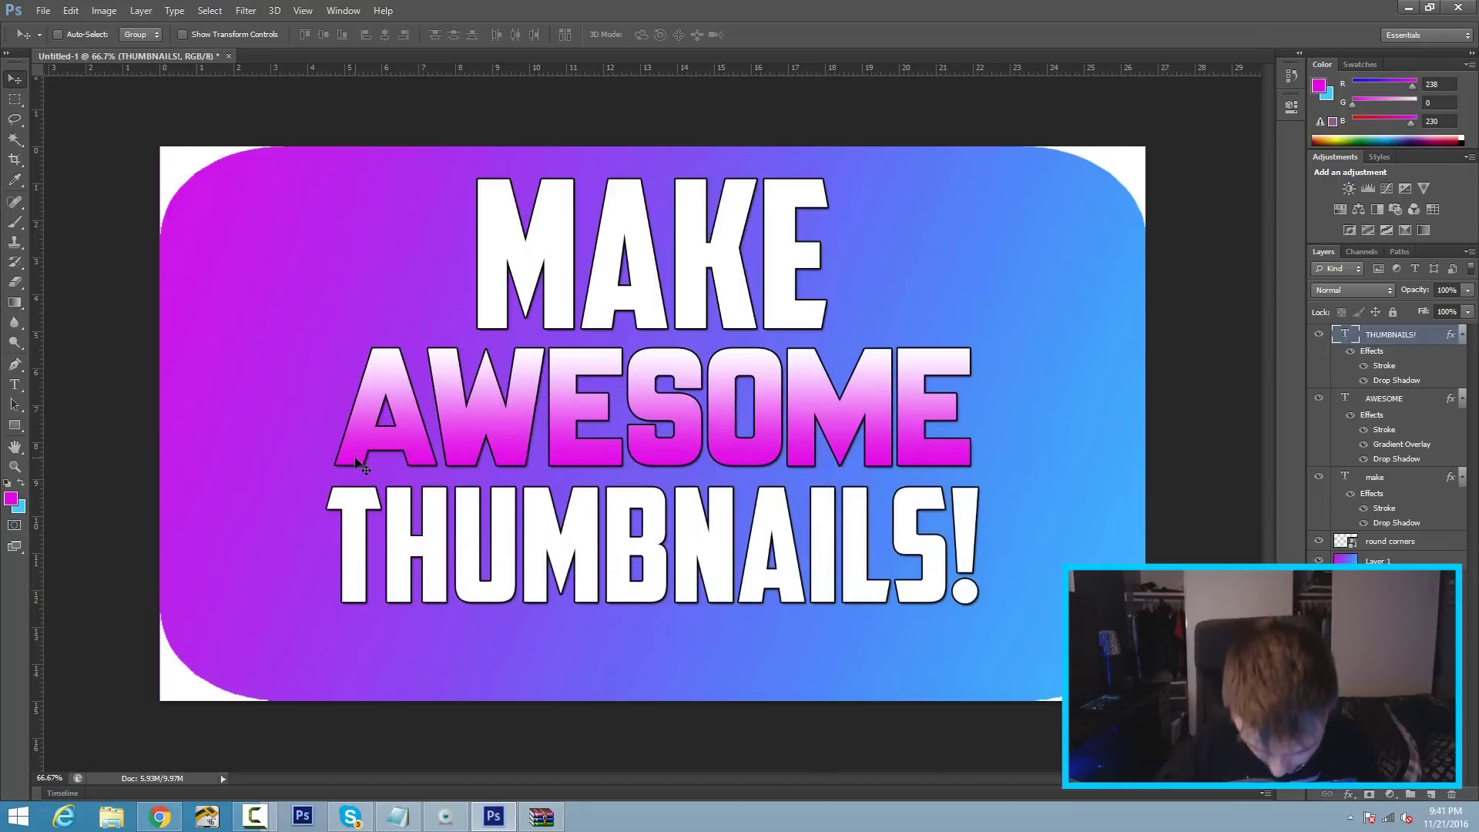
Examine the spacing and readability of the three centered text lines with the whole design shown at 25% and 50% size
{"action": "key", "text": "ctrl+minus"}
{"action": "key", "text": "ctrl+minus"}
{"action": "key", "text": "ctrl+minus"}
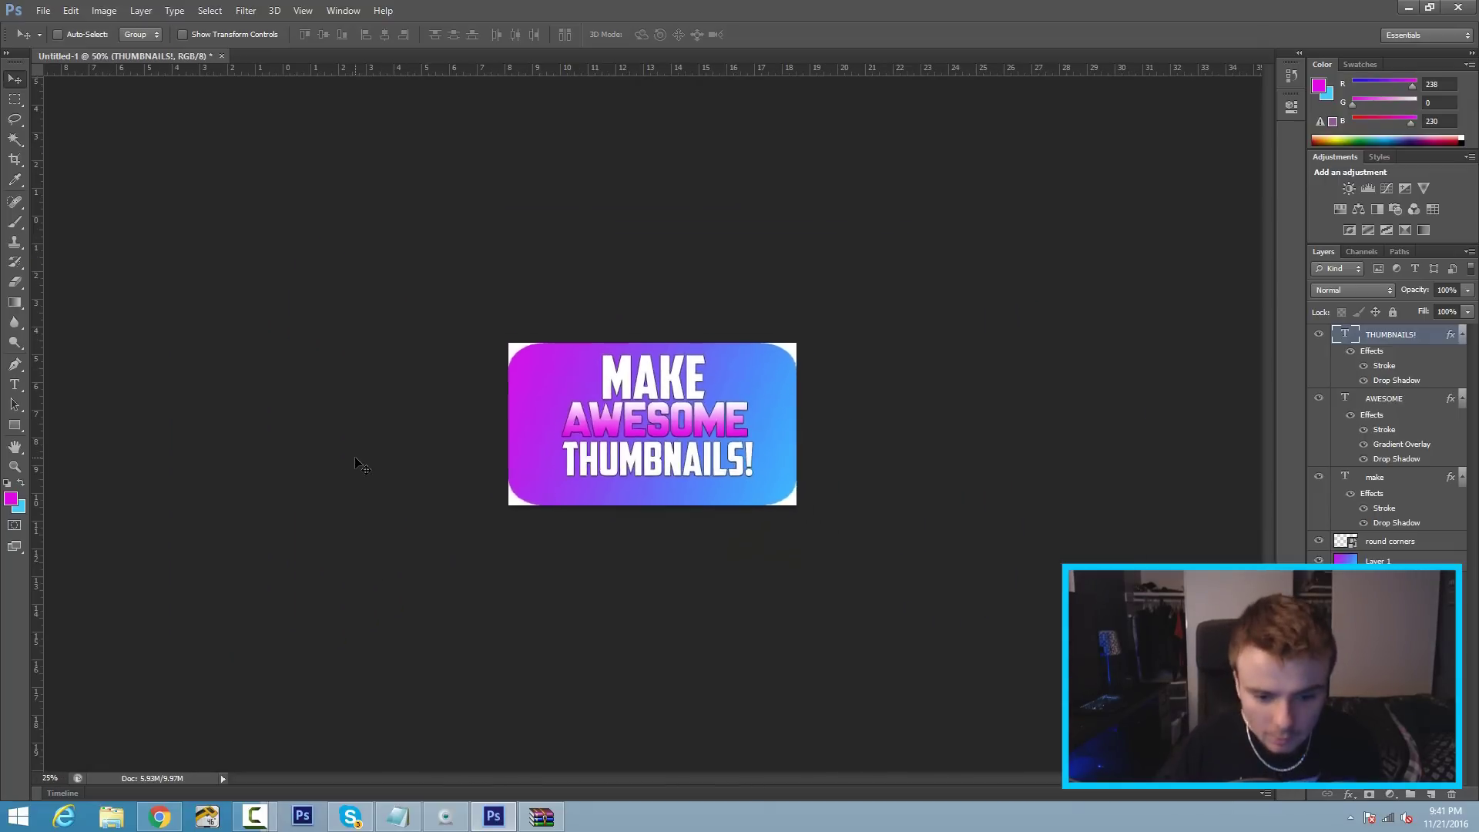
{"action": "key", "text": "ctrl+plus"}
{"action": "key", "text": "ctrl+plus"}
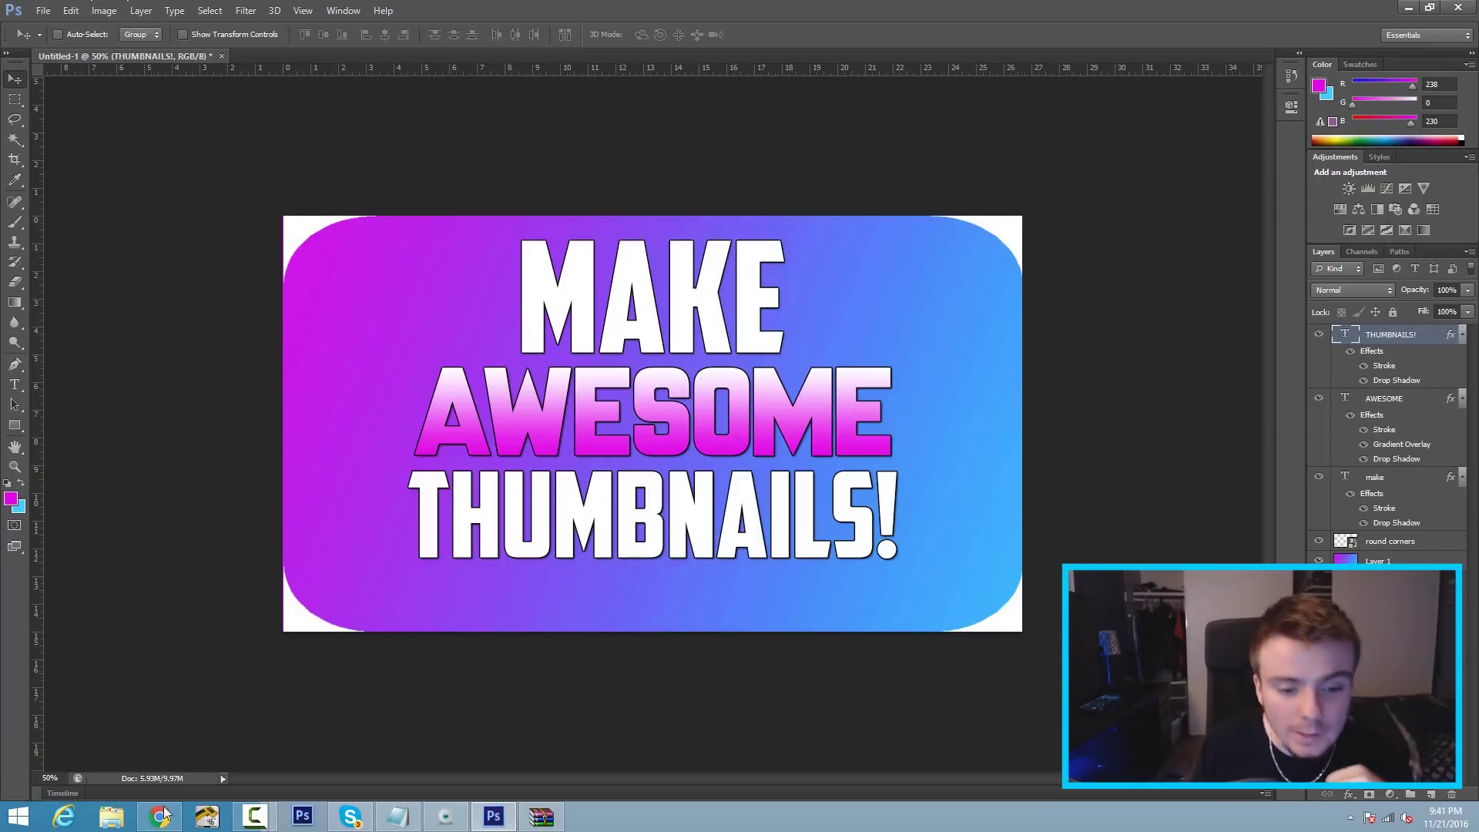
Switch to Chrome to examine the YouTube search results for "photoshop graphics pack", and return to the Photoshop design
{"action": "mouse_move", "coordinate": [163, 824]}
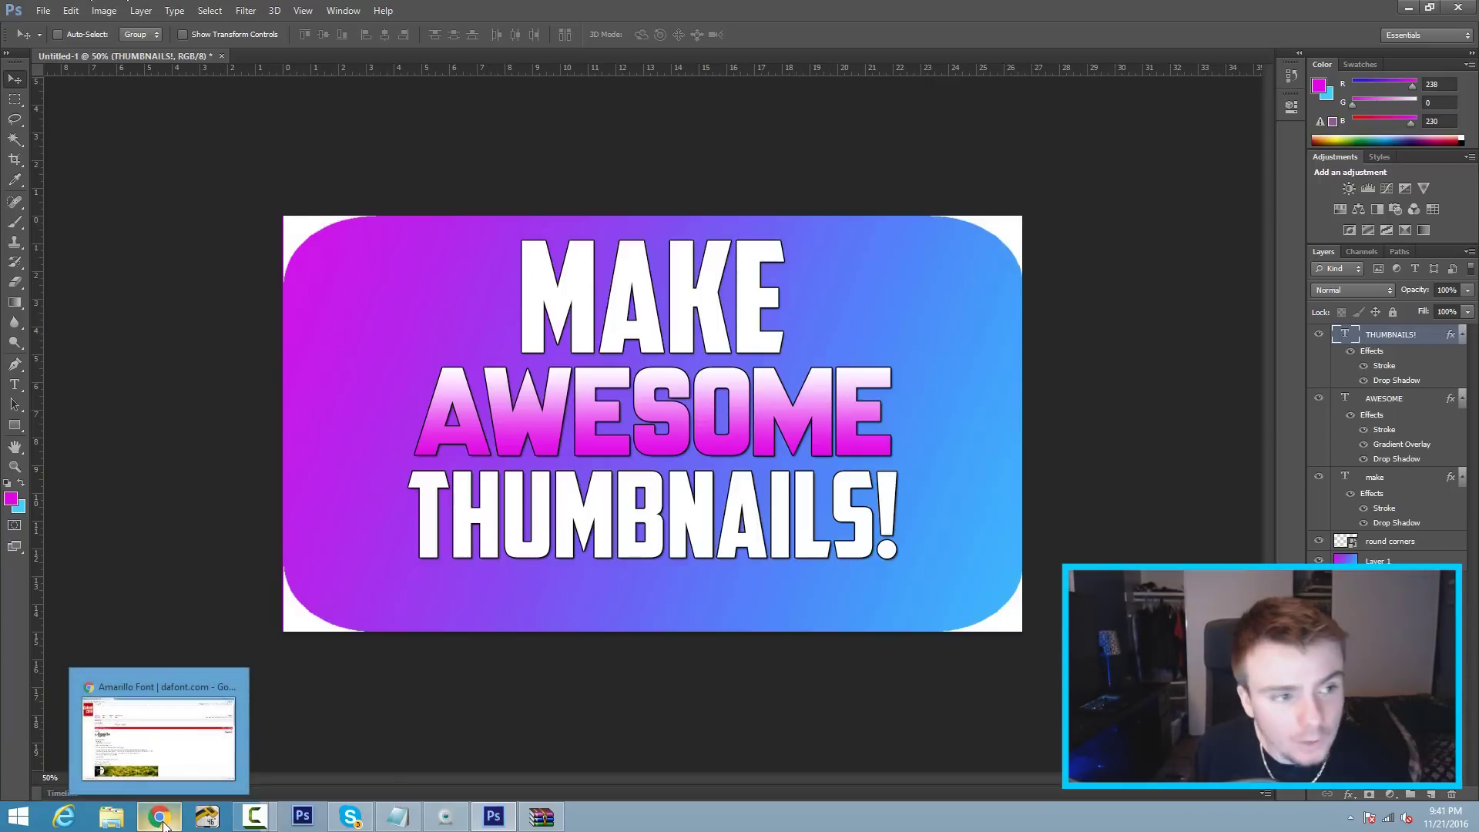
{"action": "left_click", "coordinate": [163, 824]}
{"action": "left_click", "coordinate": [63, 12]}
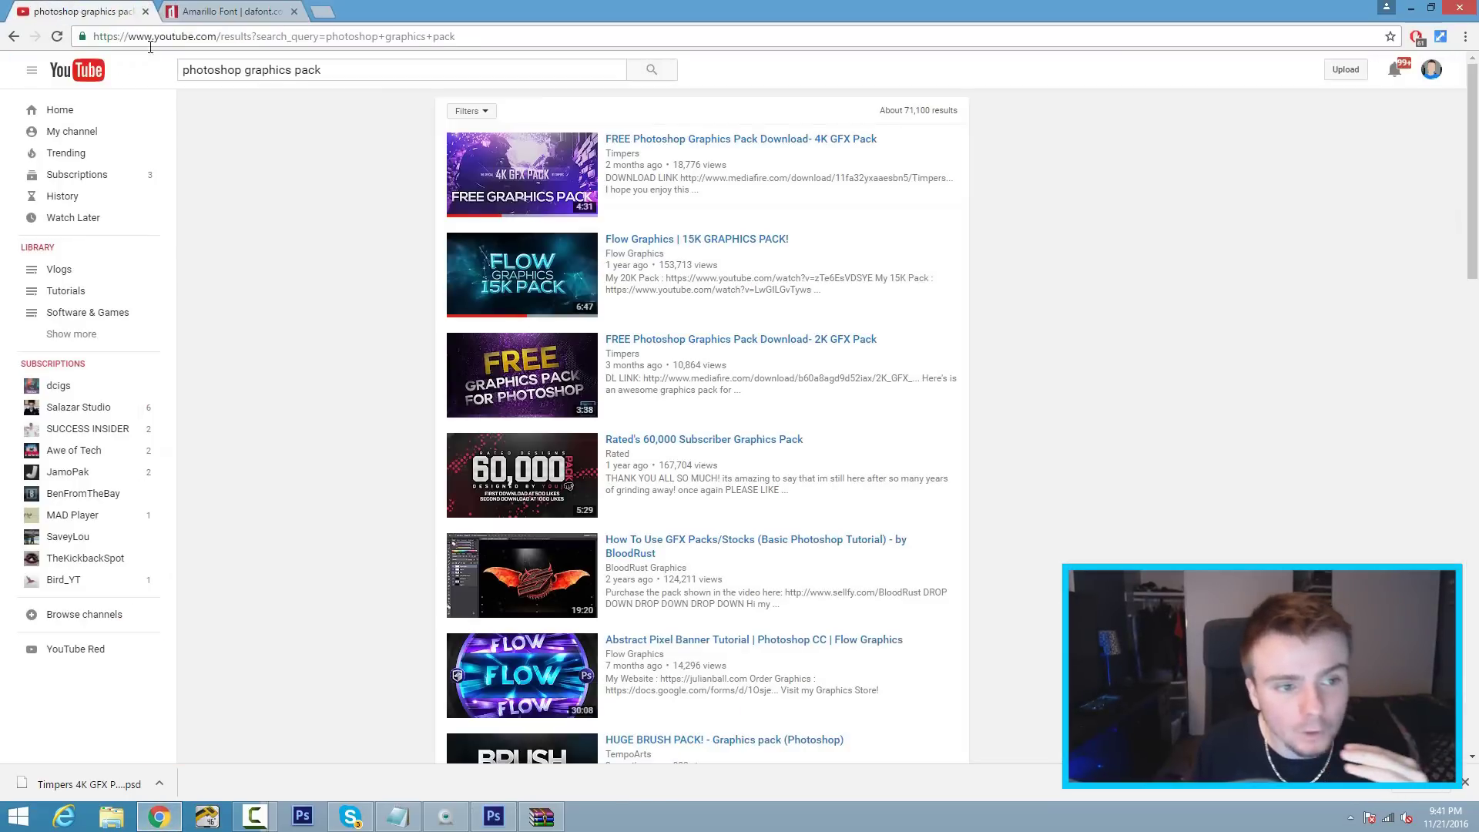
{"action": "left_click_drag", "start_coordinate": [347, 75], "coordinate": [183, 70]}
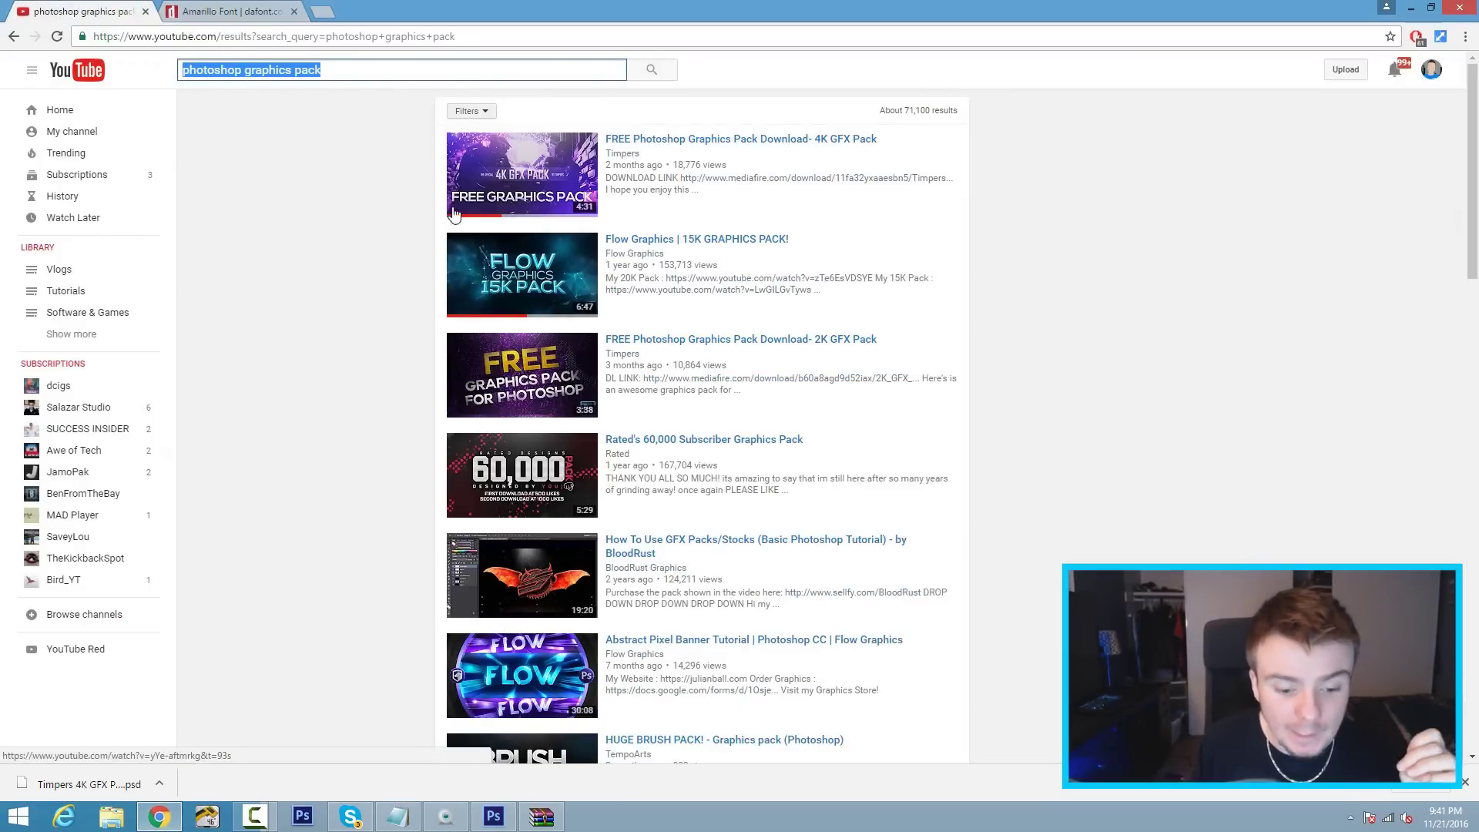
{"action": "left_click", "coordinate": [494, 816]}
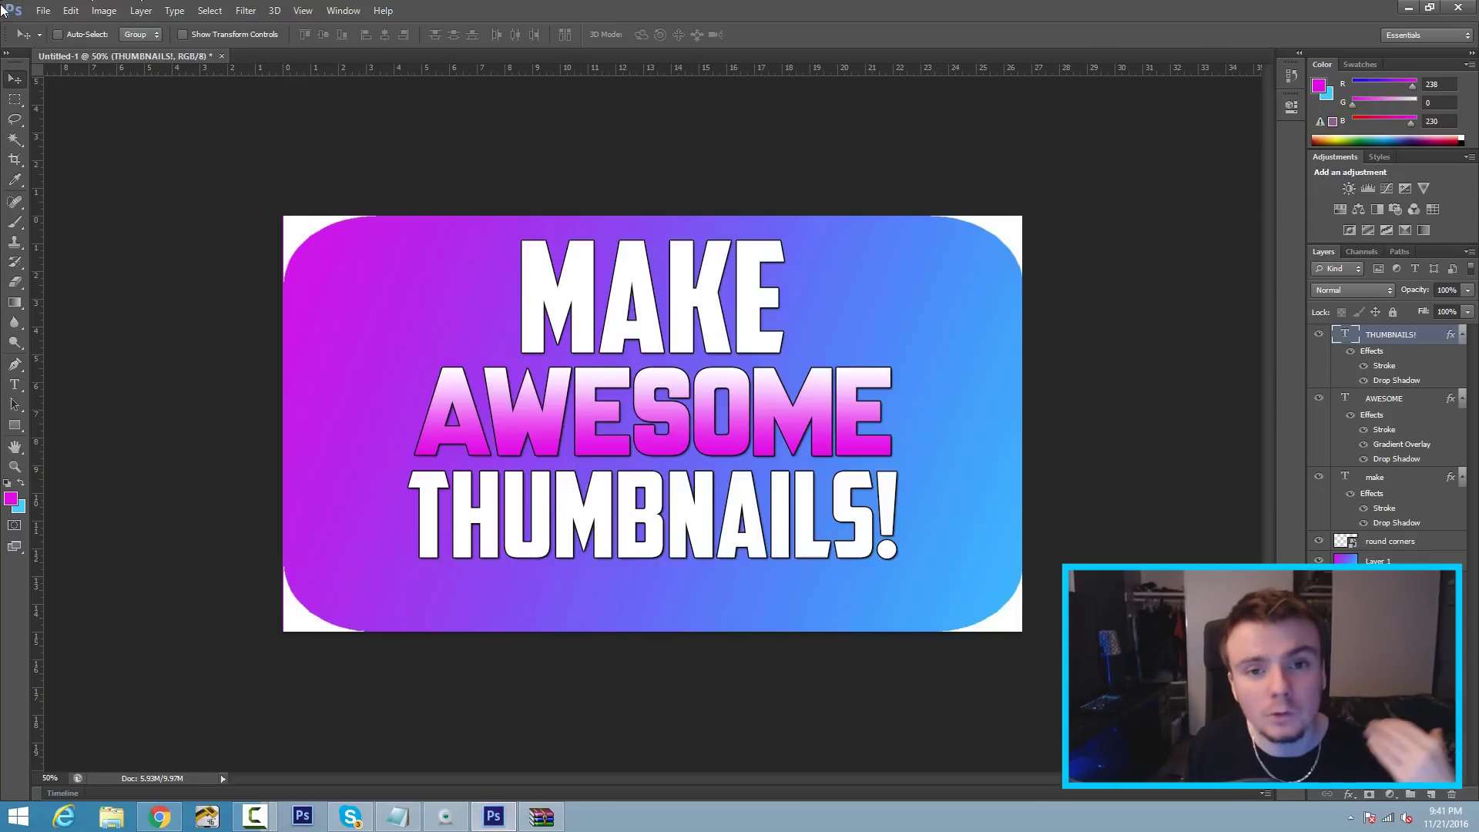
Open the GFX Pack.psd graphics pack file from its folder on the Desktop
{"action": "left_click", "coordinate": [41, 11]}
{"action": "left_click", "coordinate": [46, 40]}
{"action": "left_click_drag", "start_coordinate": [1100, 409], "coordinate": [1097, 574]}
{"action": "left_click", "coordinate": [946, 265]}
{"action": "left_click", "coordinate": [853, 404]}
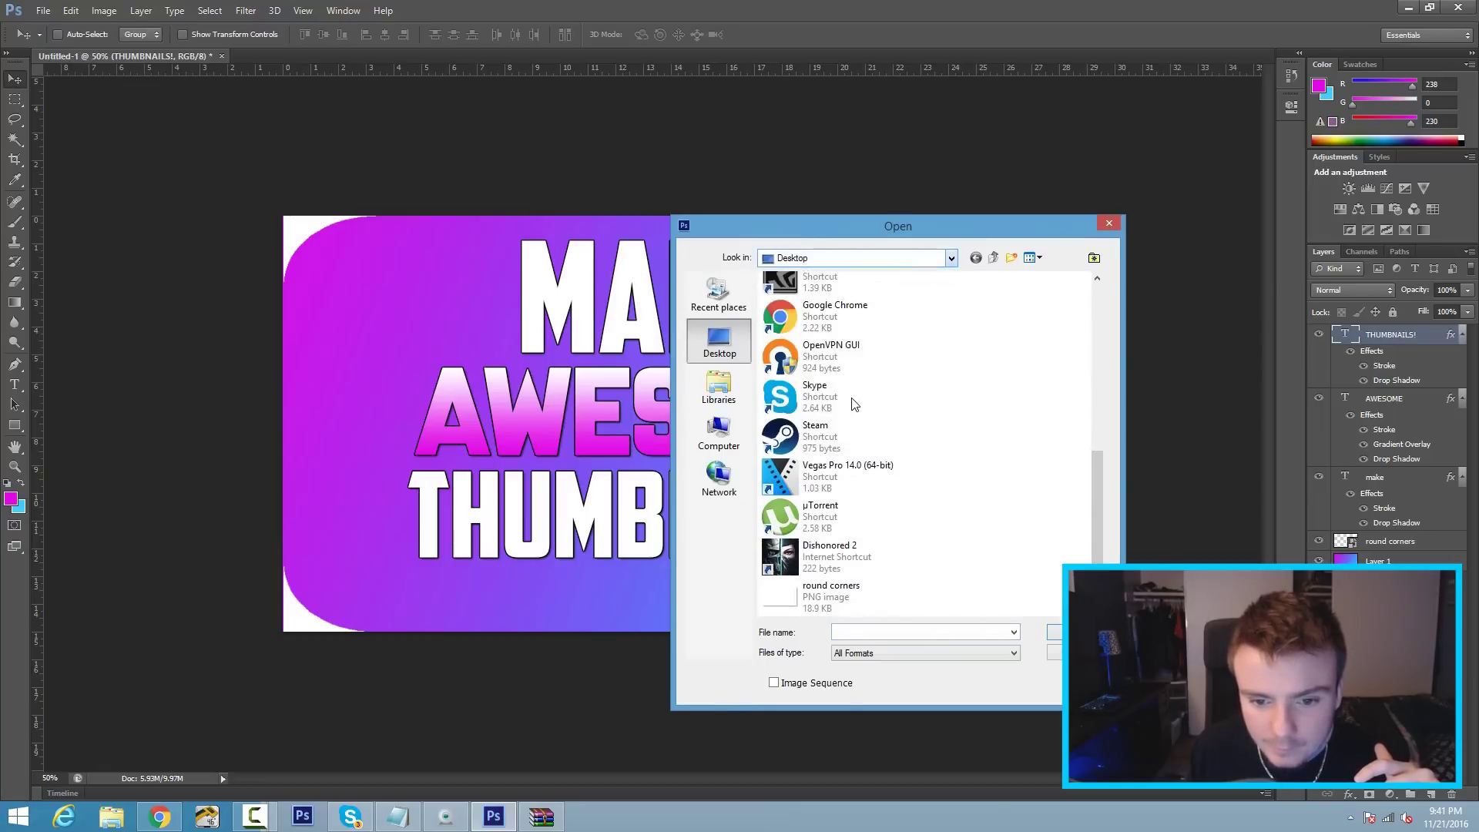
{"action": "double_click", "coordinate": [862, 316]}
{"action": "double_click", "coordinate": [886, 320]}
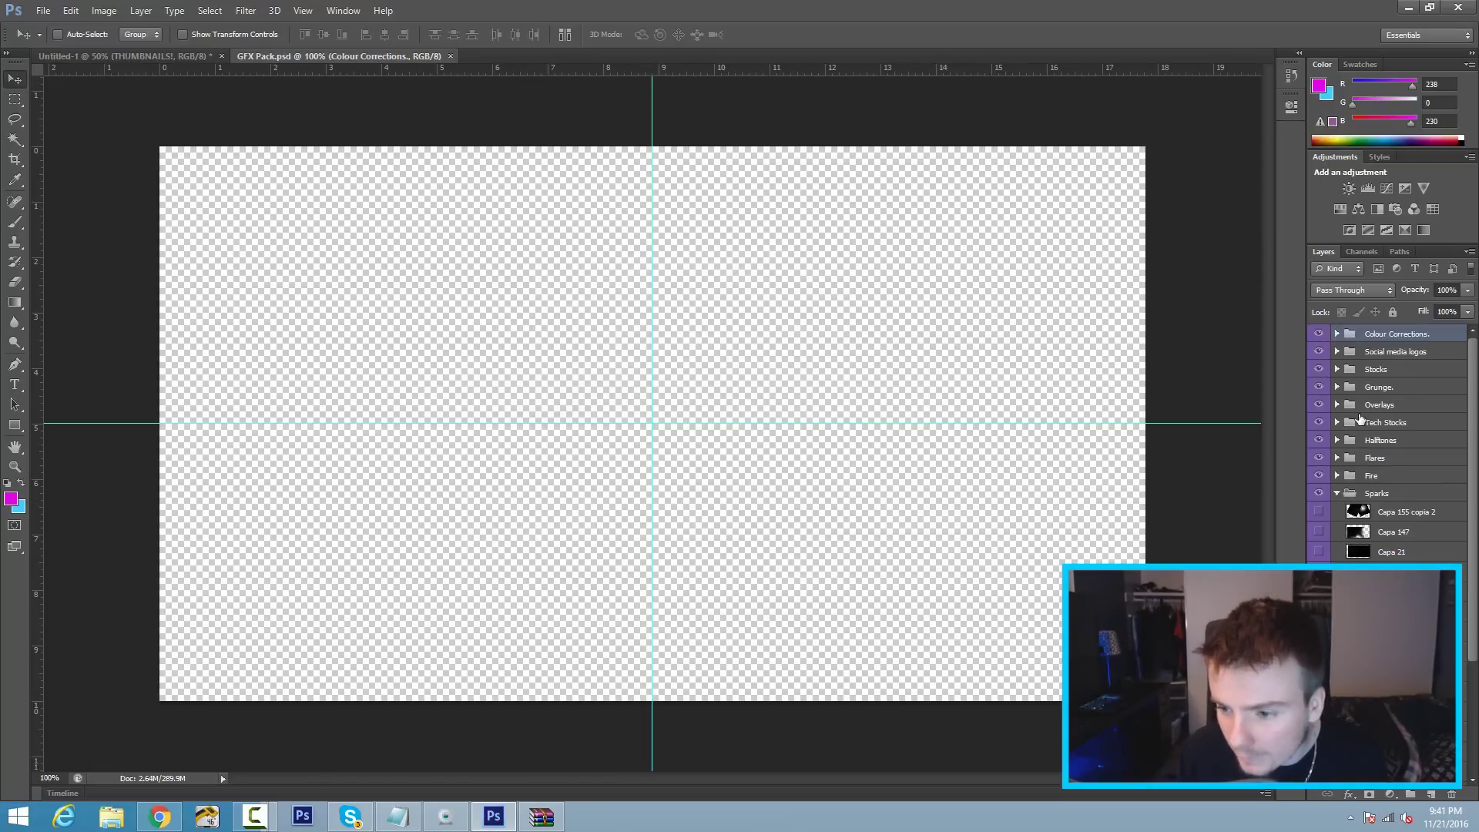
Expand the Overlays group and preview the Blue, Green, Yellow, Red and Purple overlays one at a time
{"action": "left_click", "coordinate": [1337, 405]}
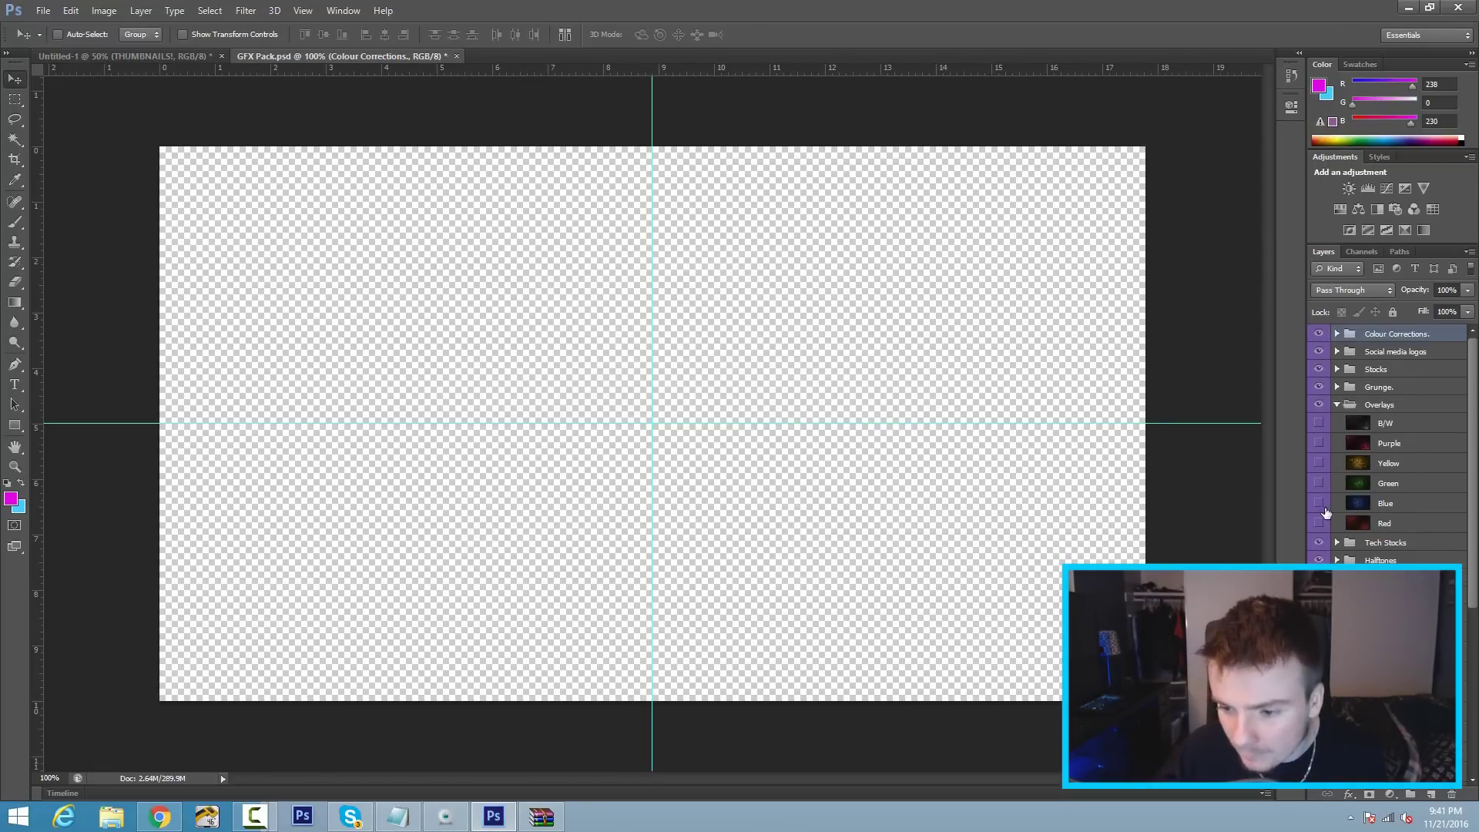
{"action": "left_click", "coordinate": [1318, 502]}
{"action": "left_click", "coordinate": [1319, 502]}
{"action": "left_click", "coordinate": [1318, 484]}
{"action": "left_click", "coordinate": [1319, 484]}
{"action": "left_click", "coordinate": [1318, 463]}
{"action": "left_click", "coordinate": [1318, 463]}
{"action": "left_click", "coordinate": [1318, 523]}
{"action": "left_click", "coordinate": [1319, 523]}
{"action": "left_click", "coordinate": [1318, 443]}
{"action": "left_click", "coordinate": [1319, 443]}
{"action": "left_click", "coordinate": [1318, 462]}
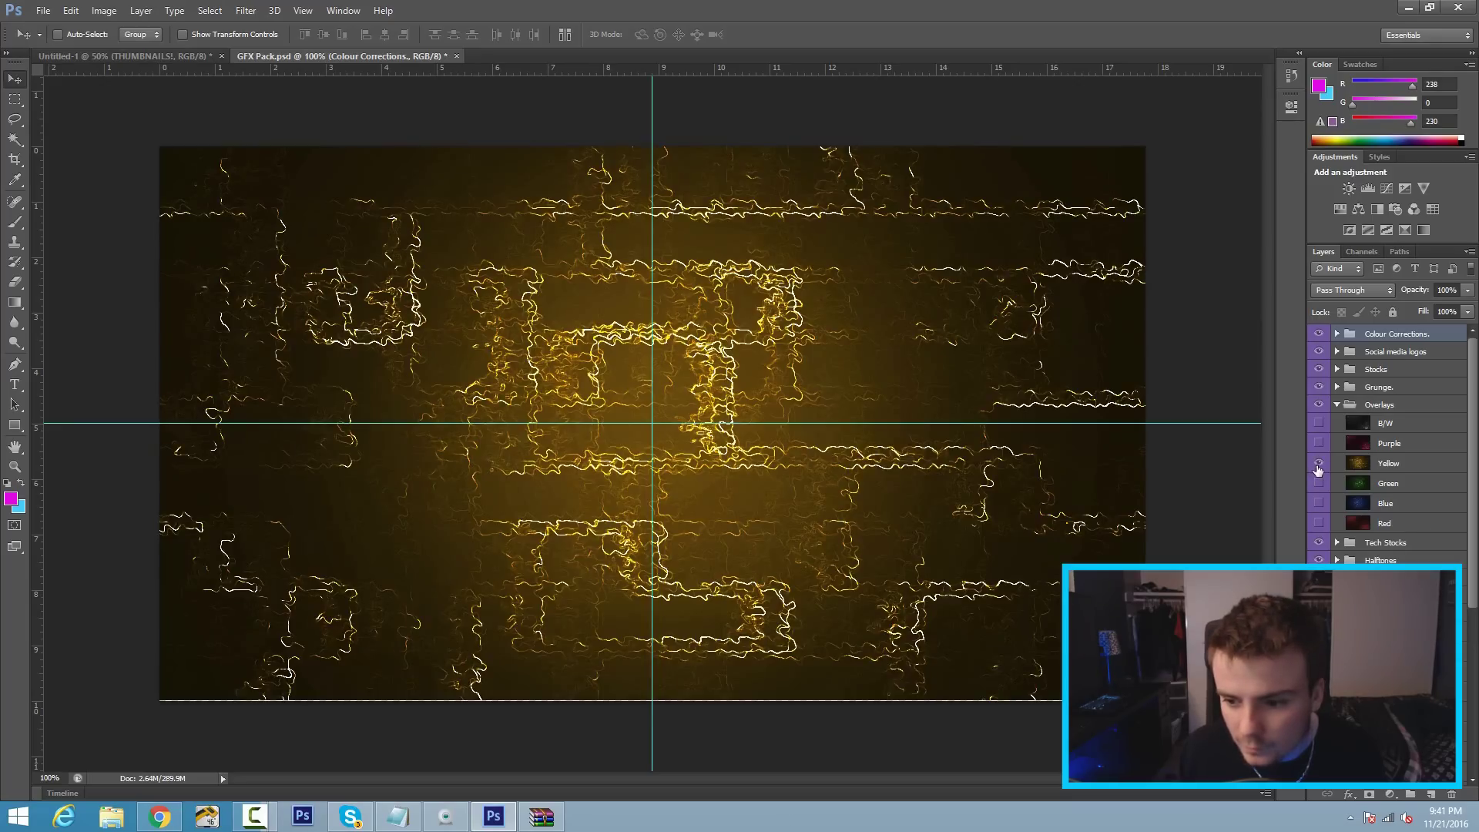
{"action": "left_click", "coordinate": [1319, 463]}
Show the Purple overlay, copy its whole image and paste it into the Untitled-1 thumbnail document
{"action": "left_click", "coordinate": [1319, 443]}
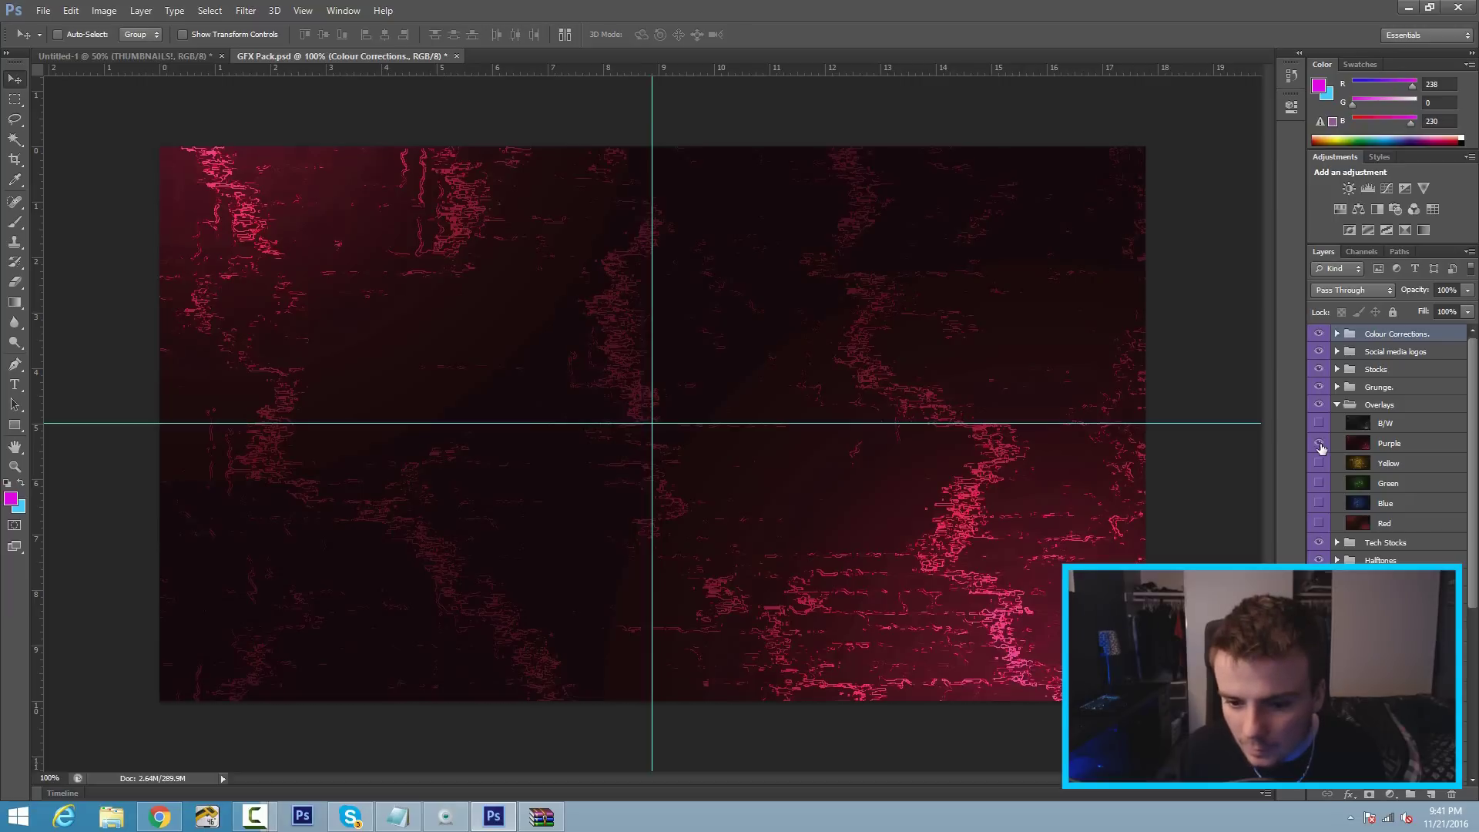
{"action": "left_click", "coordinate": [1427, 445]}
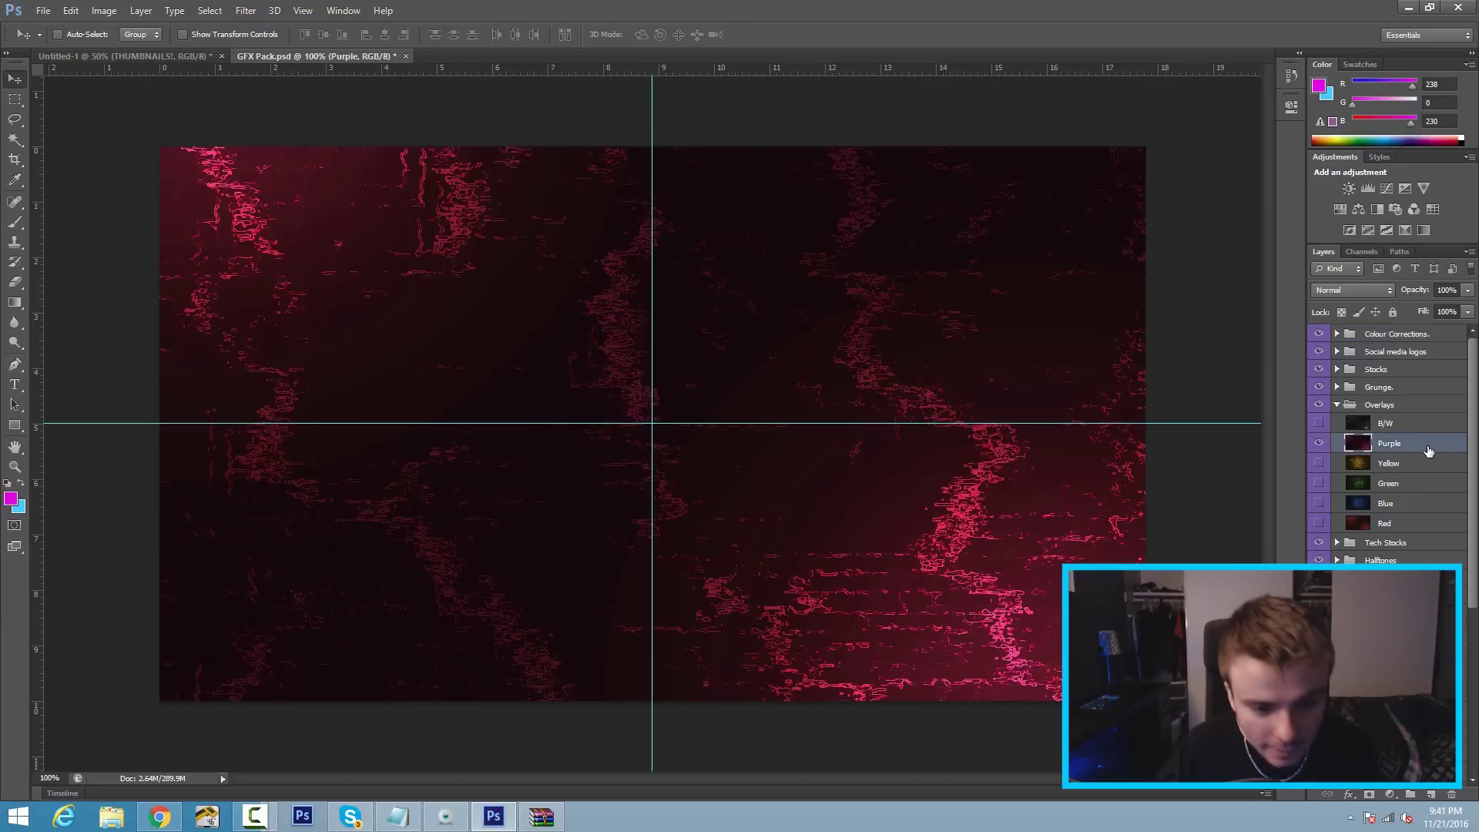
{"action": "key", "text": "ctrl+a"}
{"action": "left_click", "coordinate": [97, 59]}
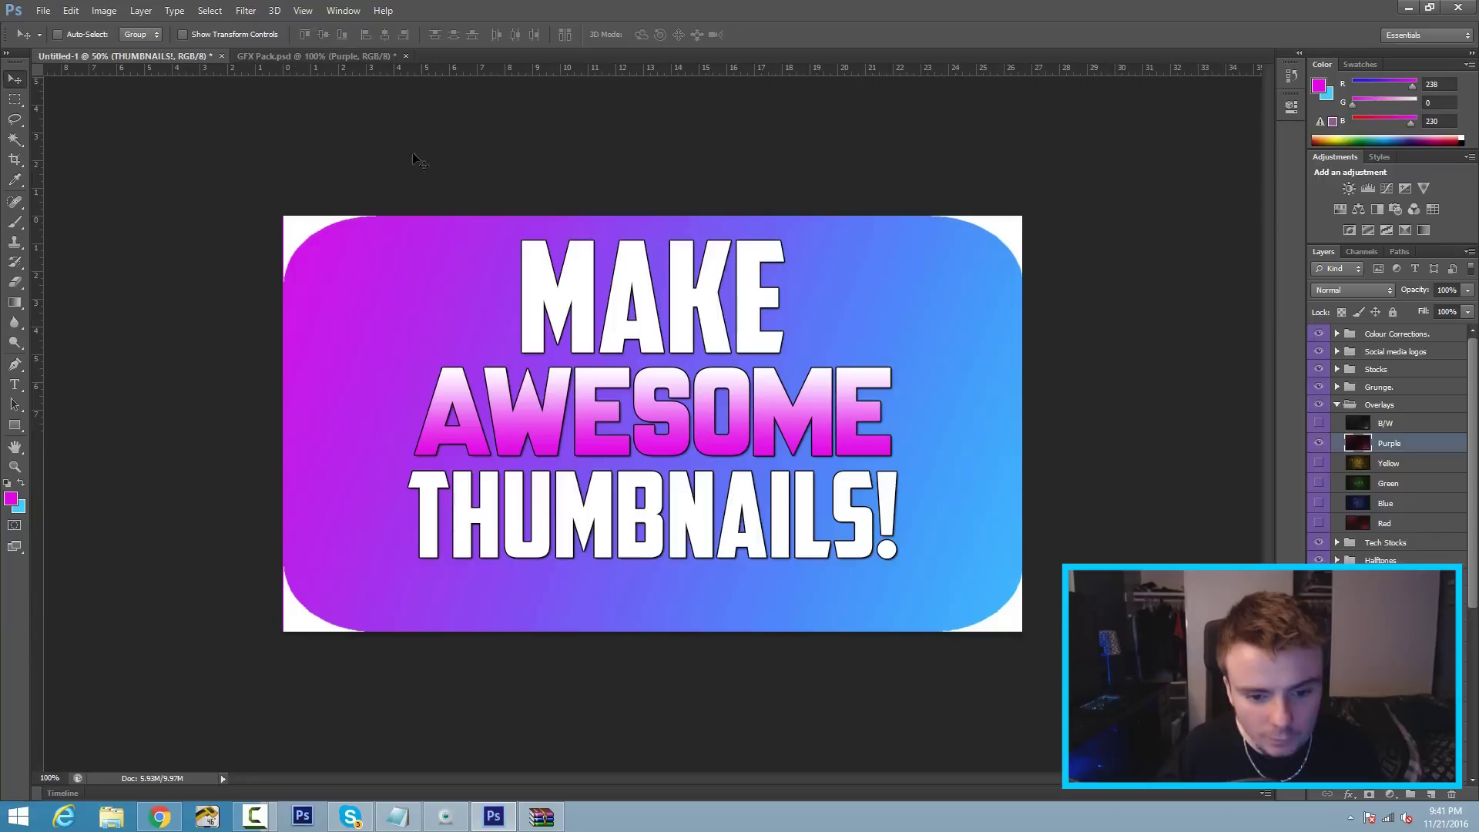
{"action": "key", "text": "ctrl+v"}
Enlarge the pasted overlay to cover the canvas and make it the visible background beneath the text in place of the Layer 1 gradient
{"action": "left_click_drag", "start_coordinate": [543, 323], "coordinate": [404, 206]}
{"action": "key", "text": "ctrl+t"}
{"action": "left_click_drag", "start_coordinate": [762, 448], "coordinate": [1054, 636]}
{"action": "key", "text": "Return"}
{"action": "left_click_drag", "start_coordinate": [1379, 335], "coordinate": [1352, 570]}
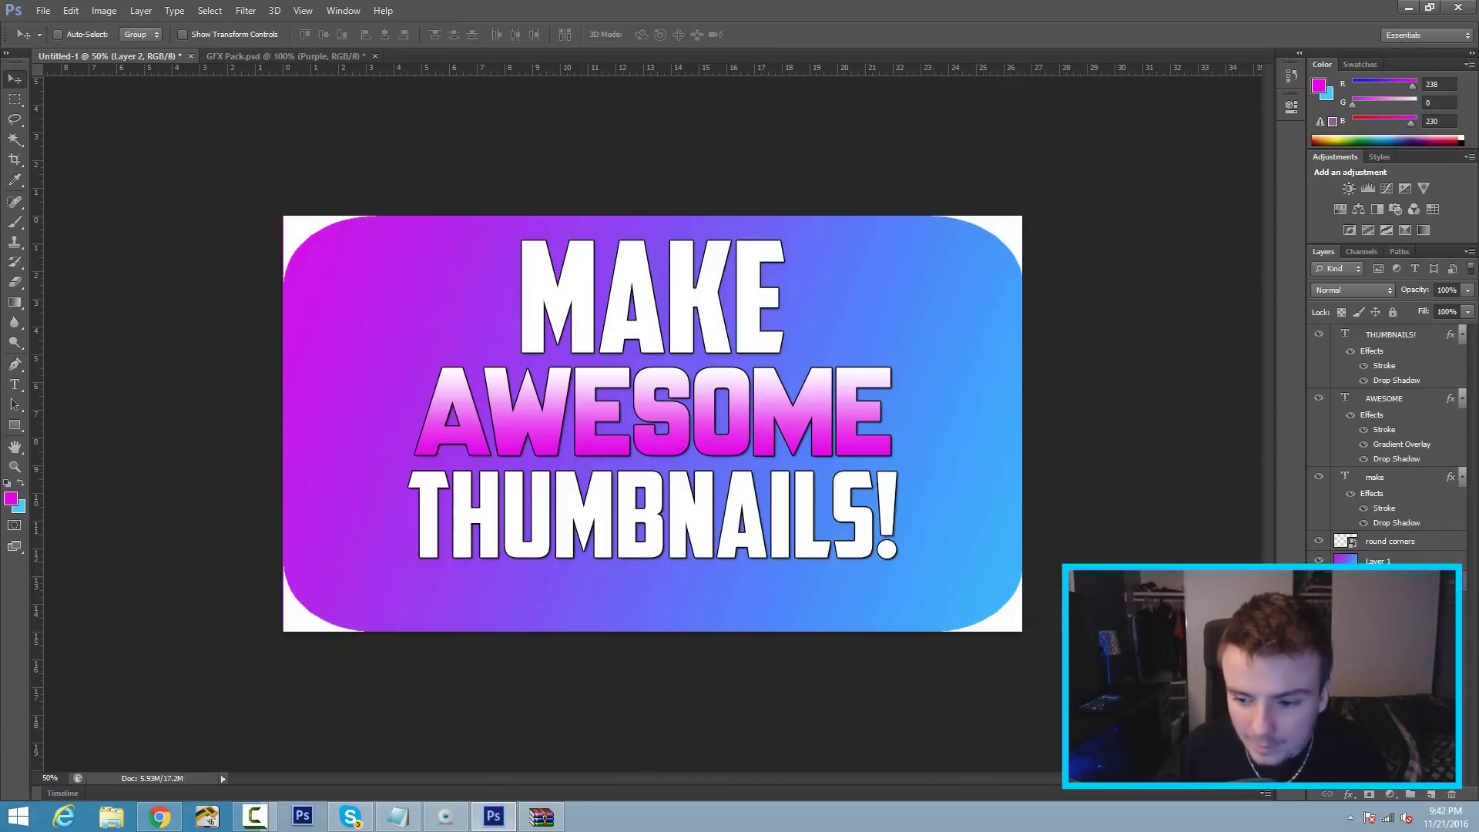
{"action": "left_click", "coordinate": [1318, 560]}
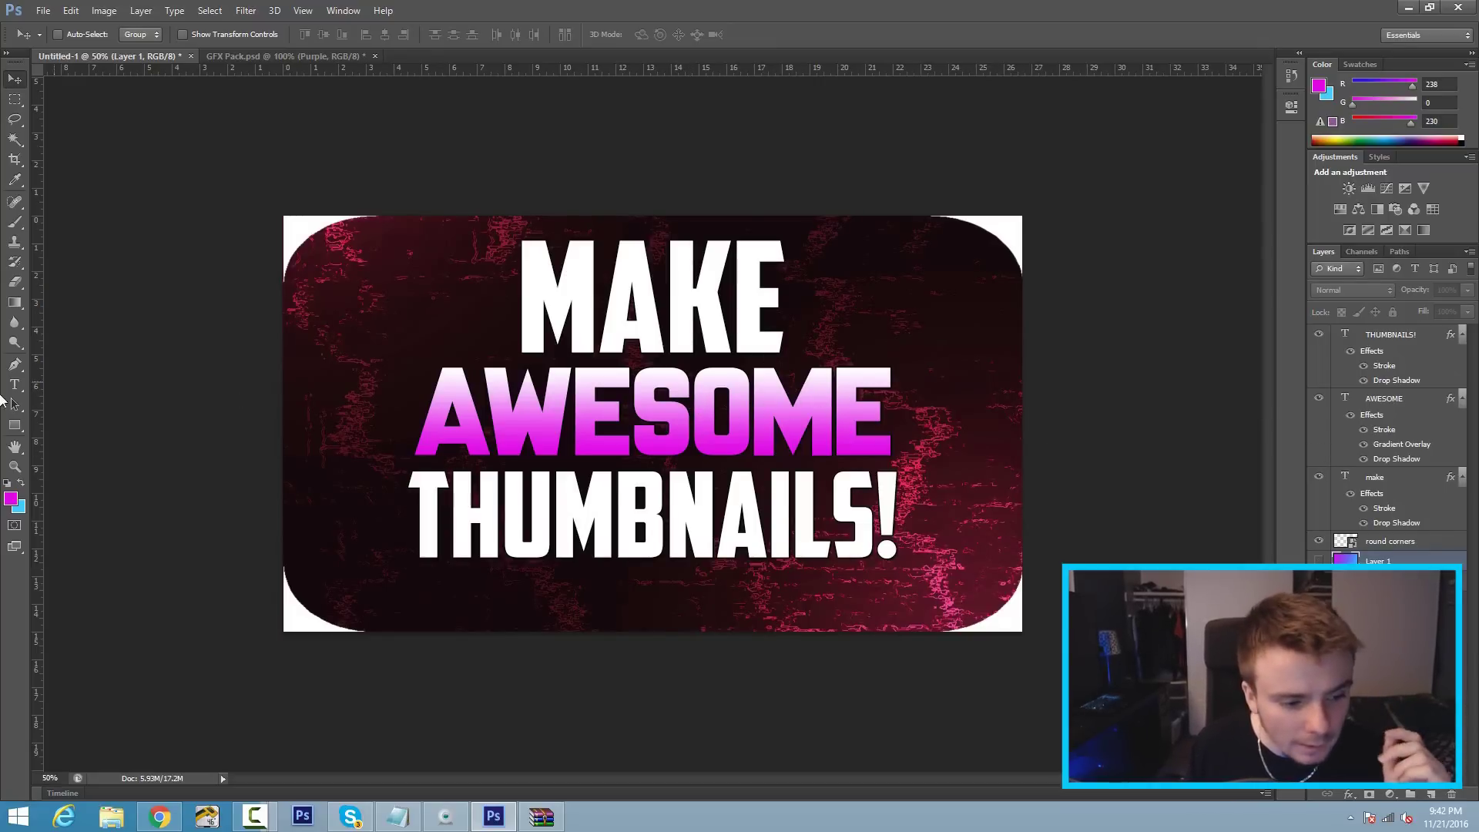
Set the foreground color to red fe0000 and the background color to a neutral grey
{"action": "left_click", "coordinate": [12, 499]}
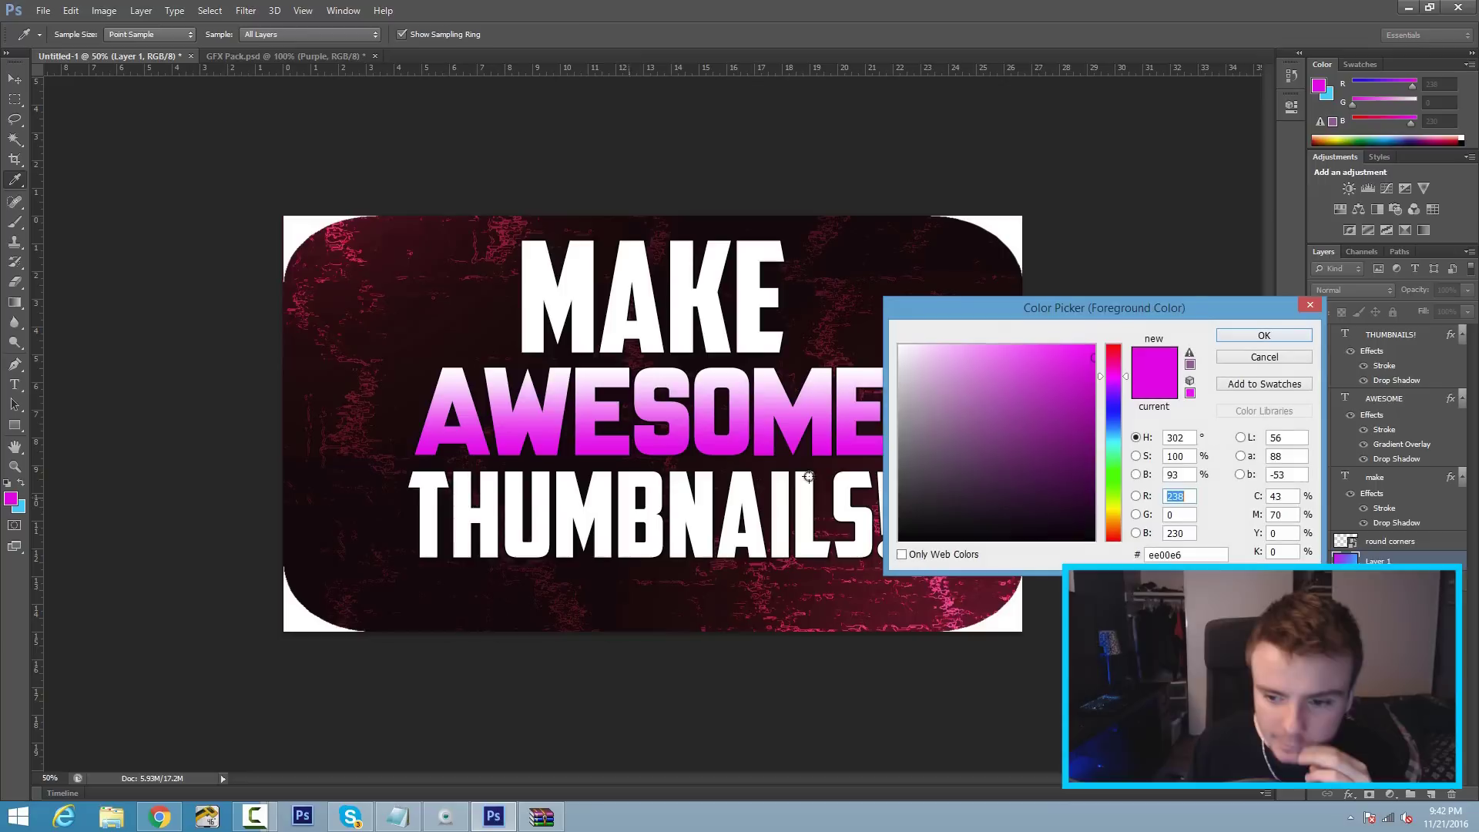
{"action": "left_click", "coordinate": [1117, 345]}
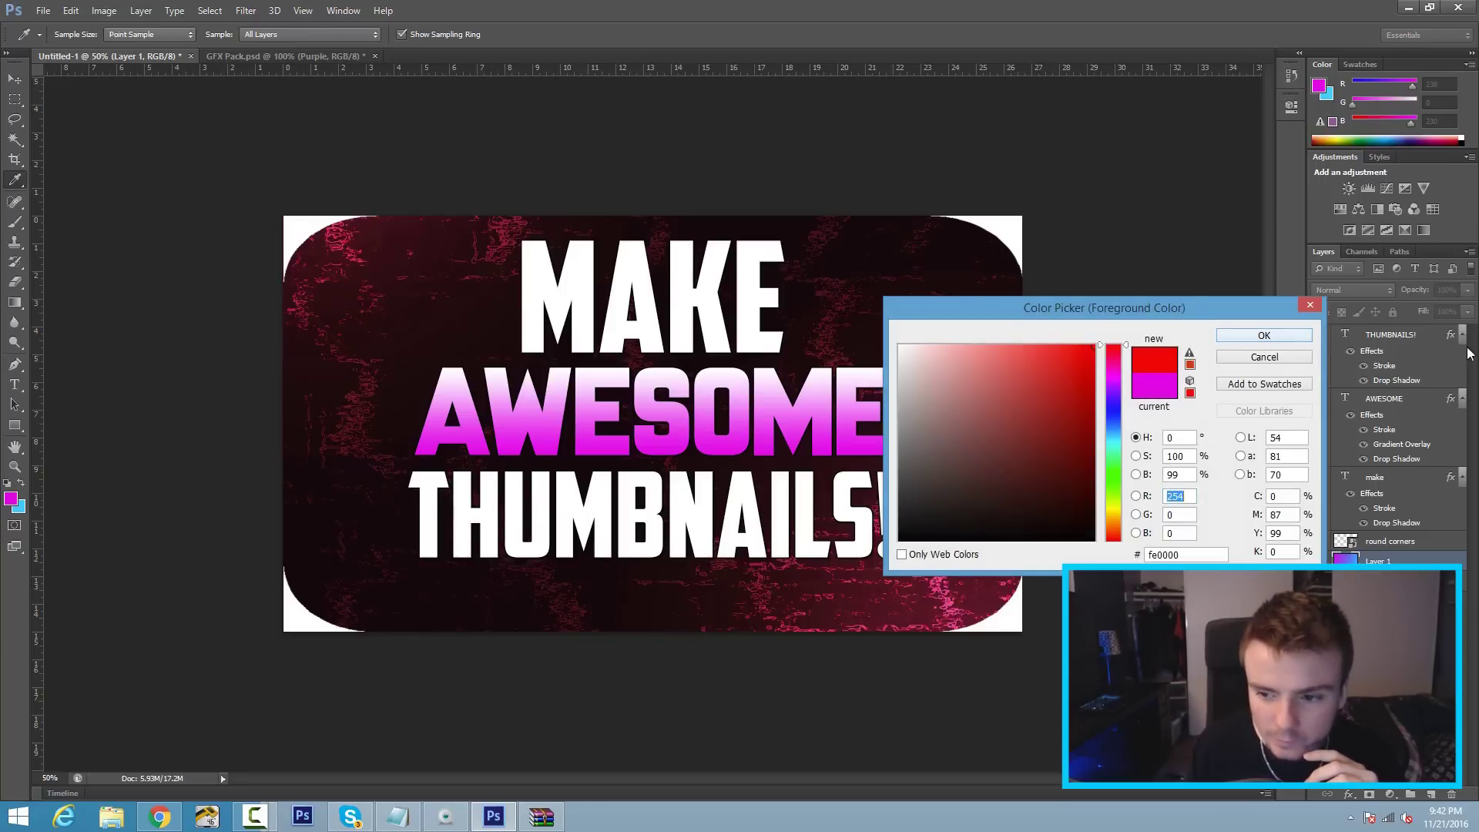
{"action": "left_click", "coordinate": [1263, 335]}
{"action": "left_click", "coordinate": [17, 509]}
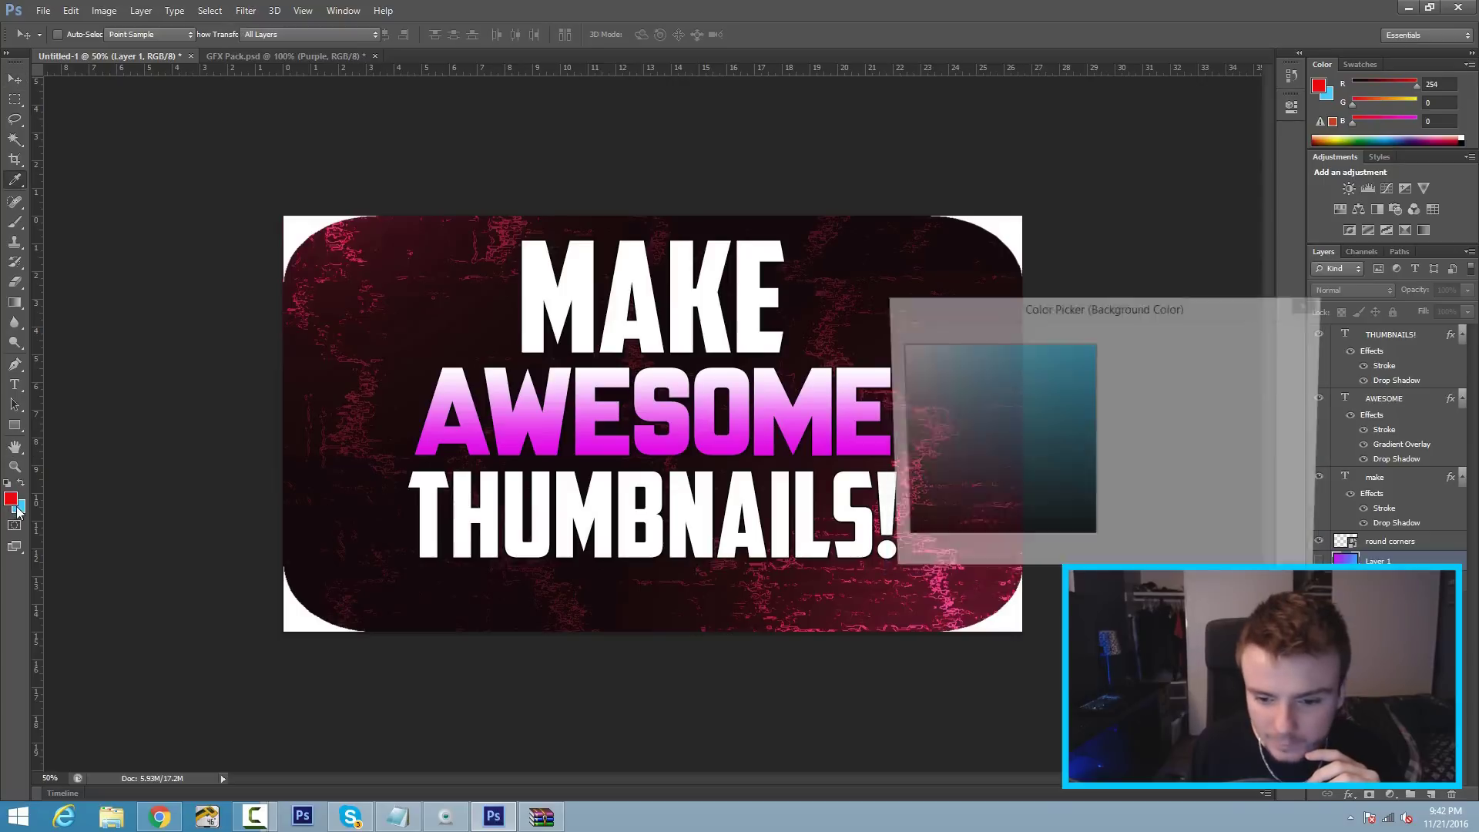
{"action": "left_click_drag", "start_coordinate": [908, 476], "coordinate": [898, 454]}
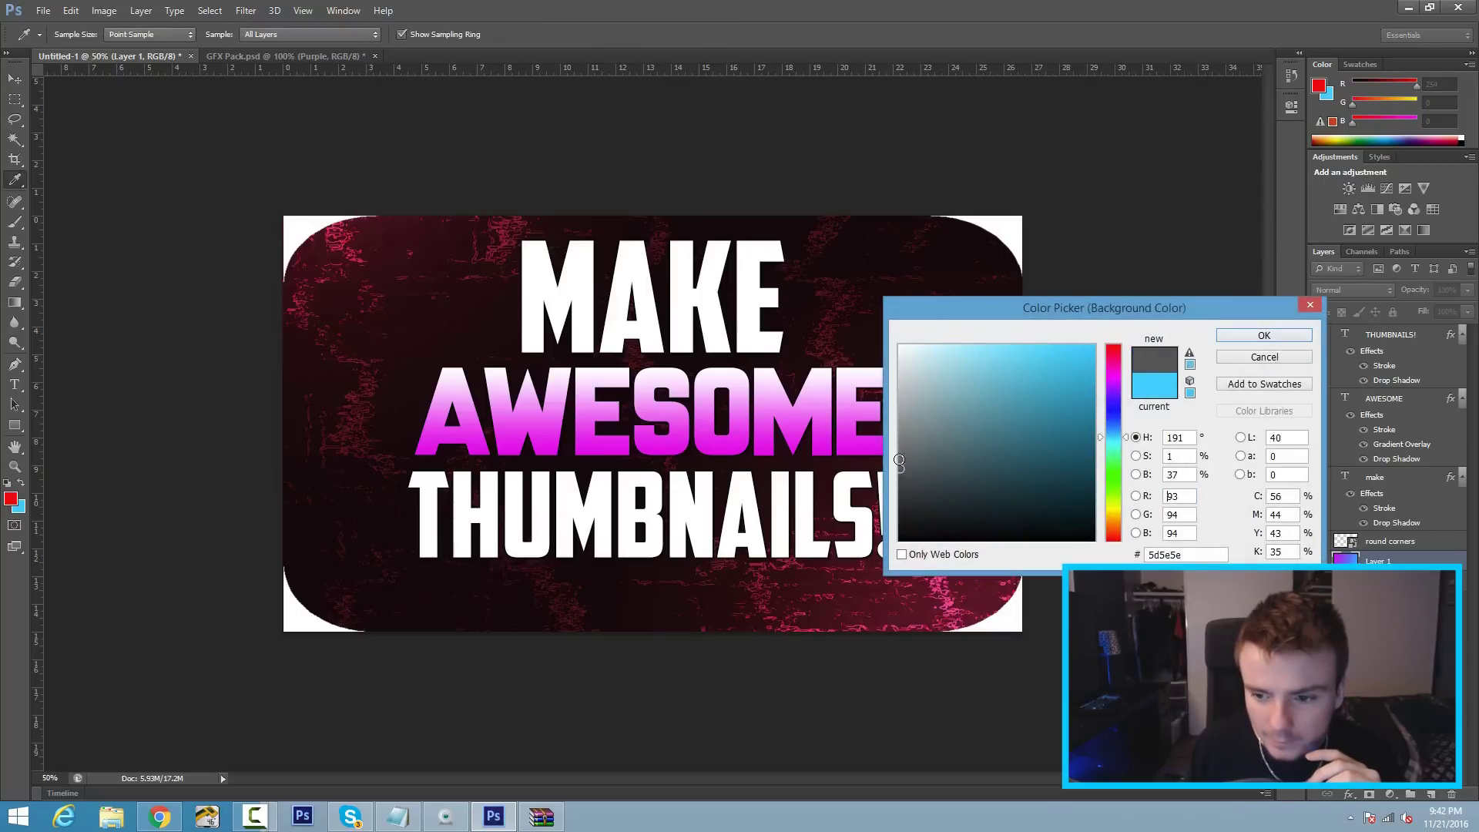
{"action": "left_click", "coordinate": [1293, 340]}
Give the "AWESOME" layer's Gradient Overlay the Foreground to Background preset
{"action": "right_click", "coordinate": [1408, 410]}
{"action": "left_click", "coordinate": [1312, 205]}
{"action": "left_click", "coordinate": [1011, 444]}
{"action": "left_click", "coordinate": [1219, 325]}
{"action": "left_click", "coordinate": [962, 319]}
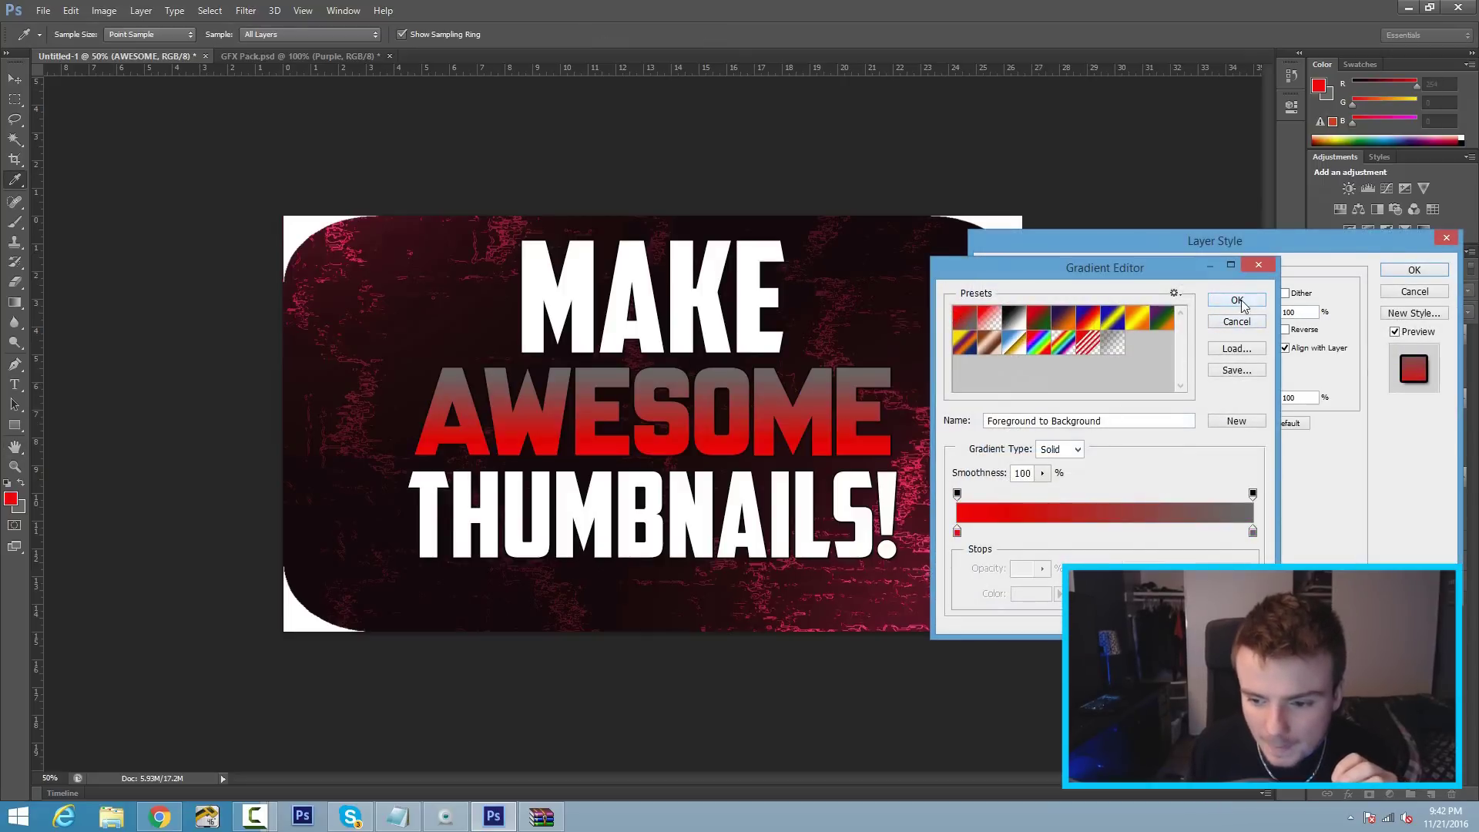
Change the grey end stop of the "AWESOME" gradient to a very light grey and apply the layer style
{"action": "double_click", "coordinate": [1252, 531]}
{"action": "left_click_drag", "start_coordinate": [894, 389], "coordinate": [898, 366]}
{"action": "left_click", "coordinate": [1264, 335]}
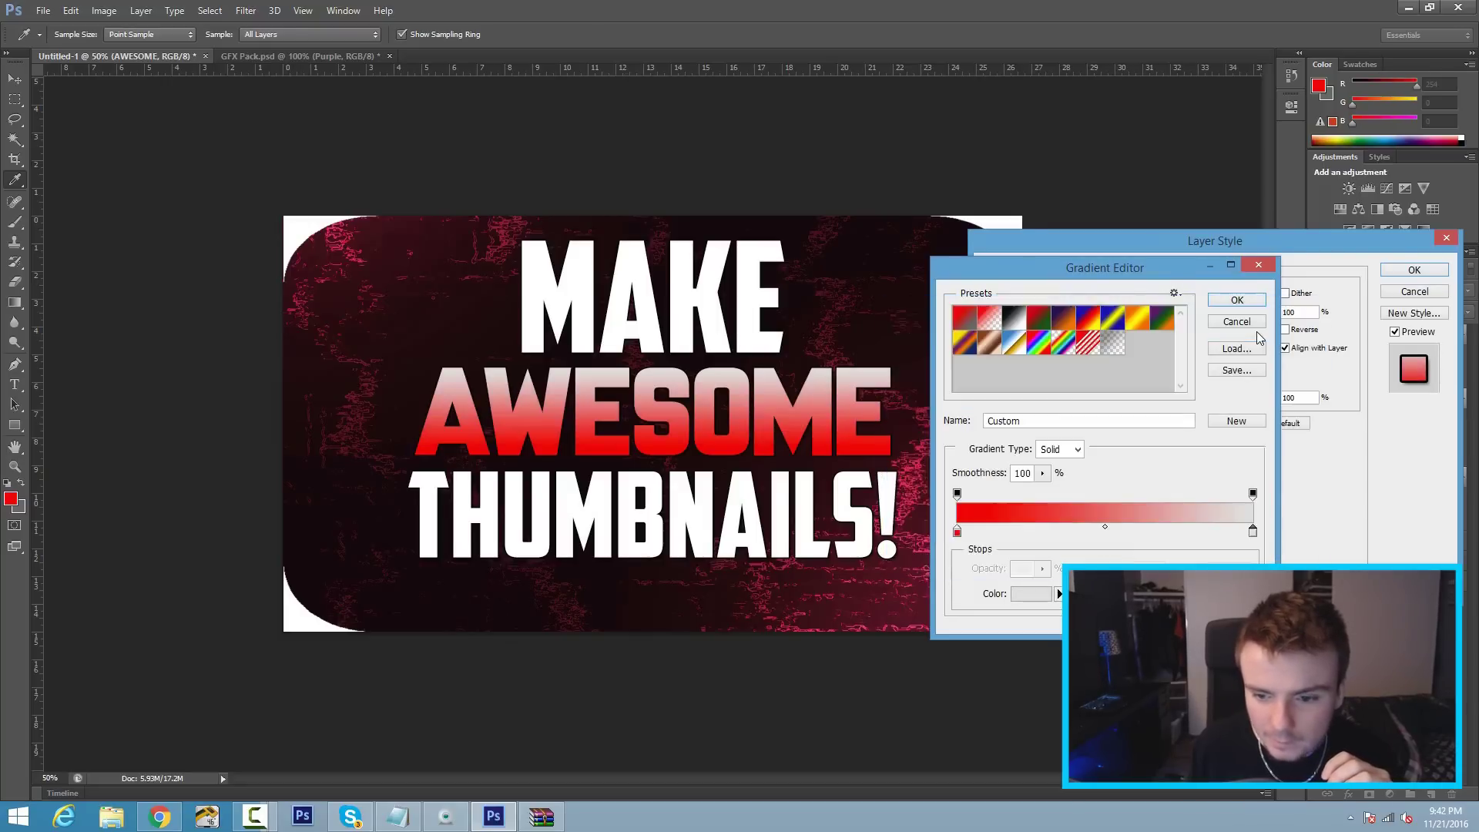
{"action": "left_click", "coordinate": [1237, 300]}
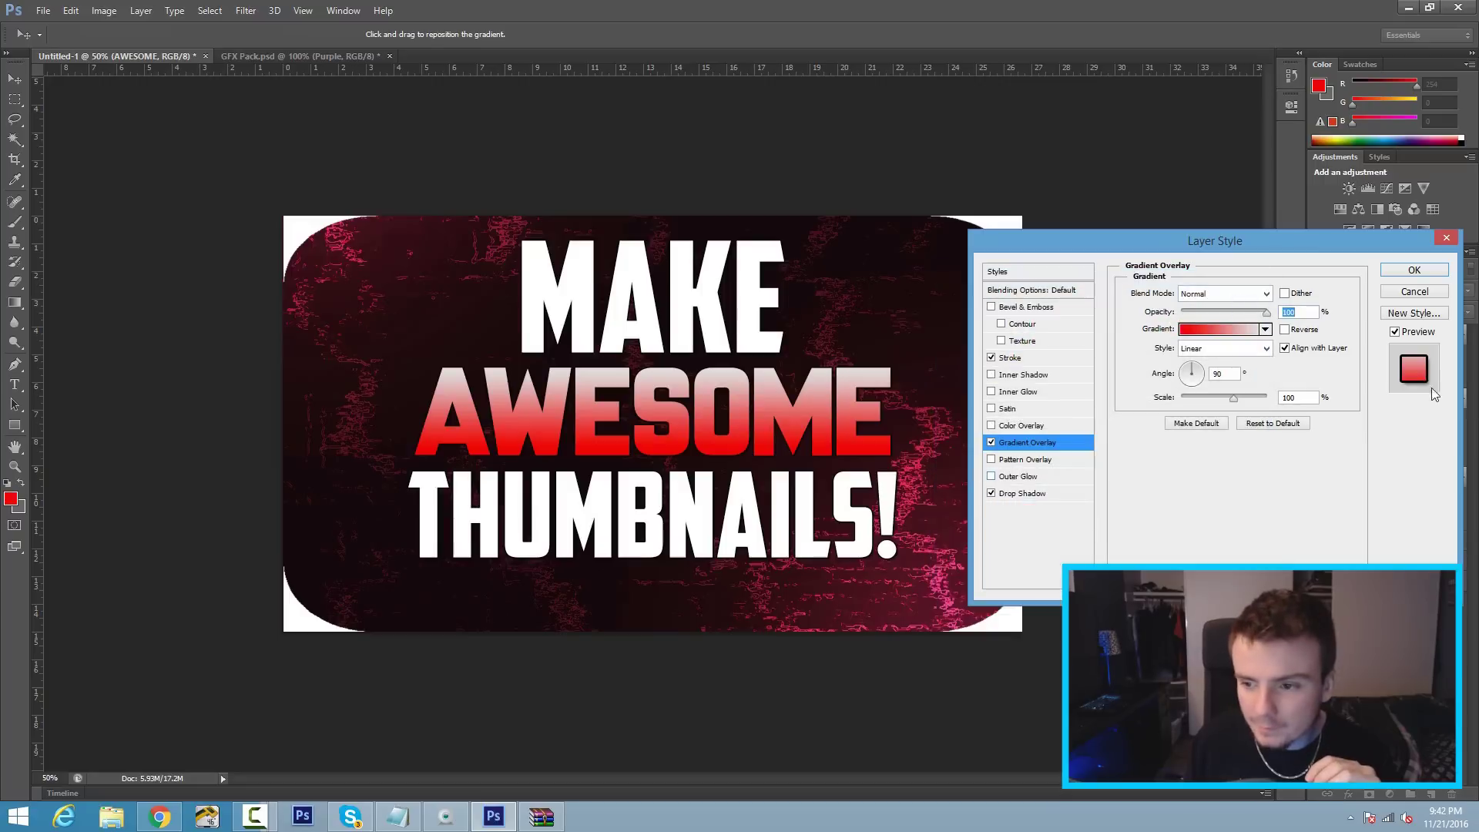
{"action": "left_click", "coordinate": [1414, 269]}
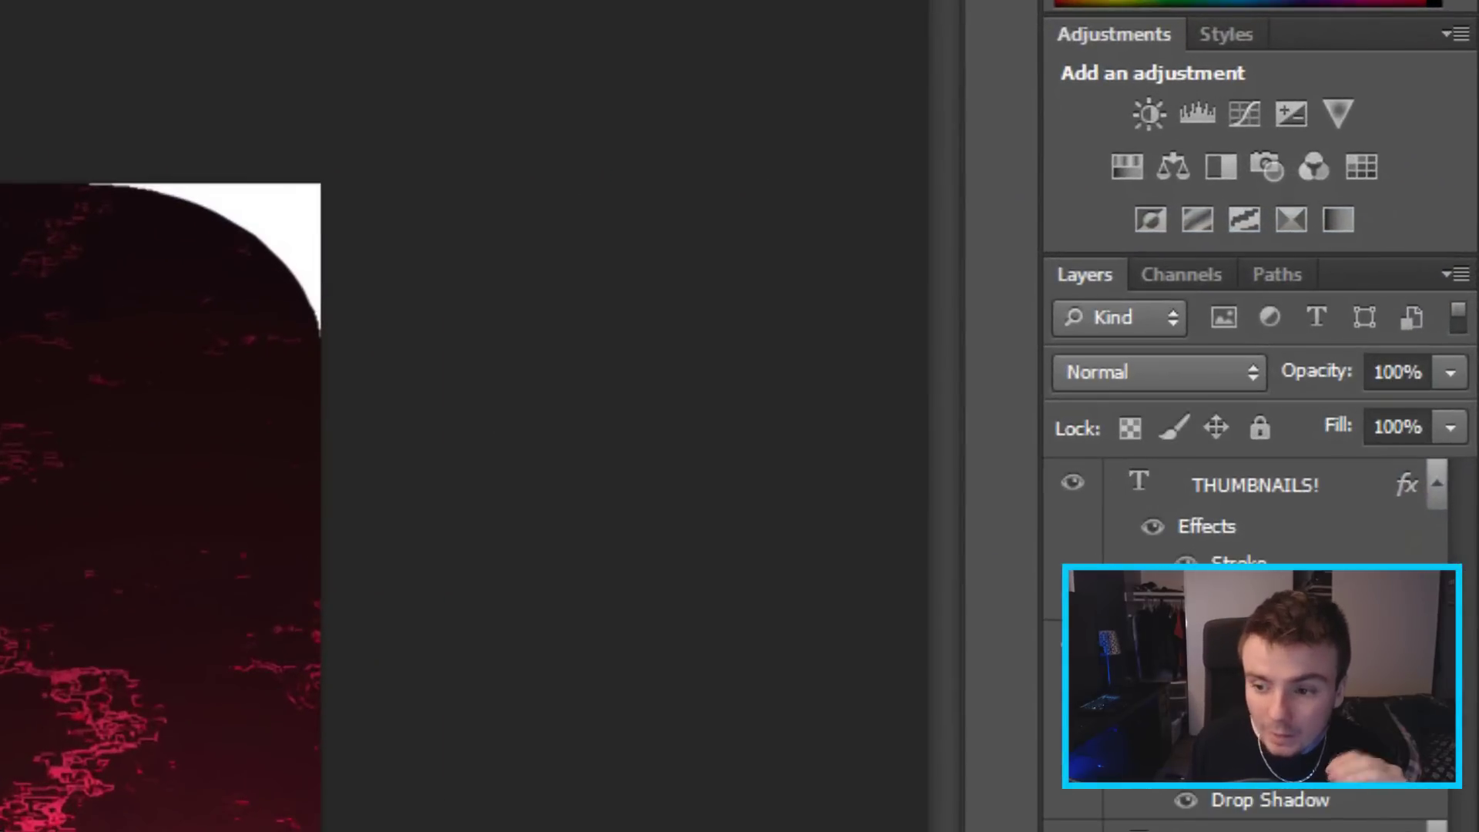
Add a Hue/Saturation adjustment layer over the overlay background and make the background brighter and more saturated
{"action": "left_click", "coordinate": [1129, 162]}
{"action": "left_click_drag", "start_coordinate": [670, 228], "coordinate": [442, 228]}
{"action": "left_click", "coordinate": [675, 224]}
{"action": "left_click_drag", "start_coordinate": [668, 310], "coordinate": [582, 313]}
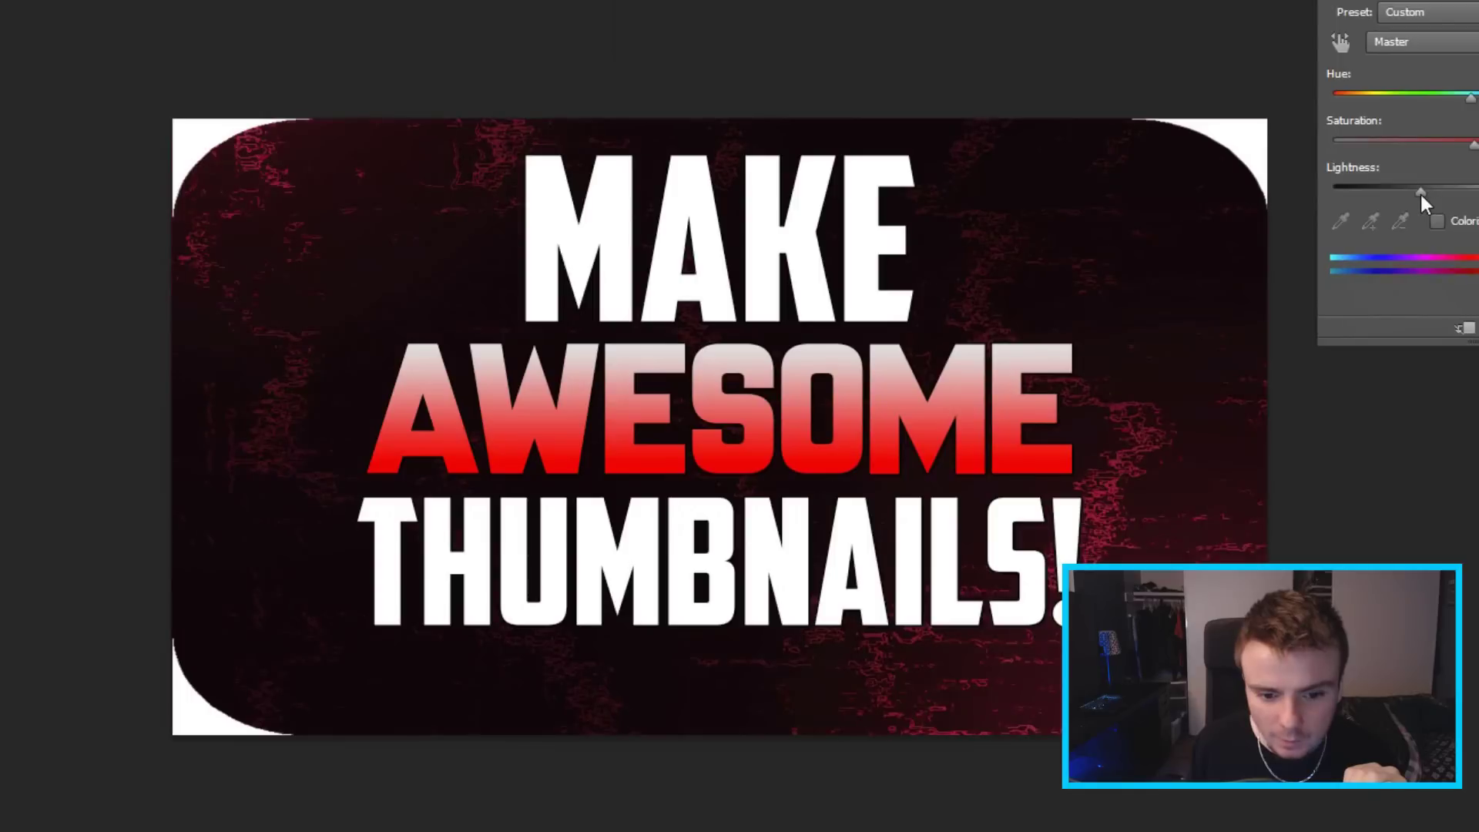
{"action": "left_click_drag", "start_coordinate": [1420, 194], "coordinate": [1478, 192]}
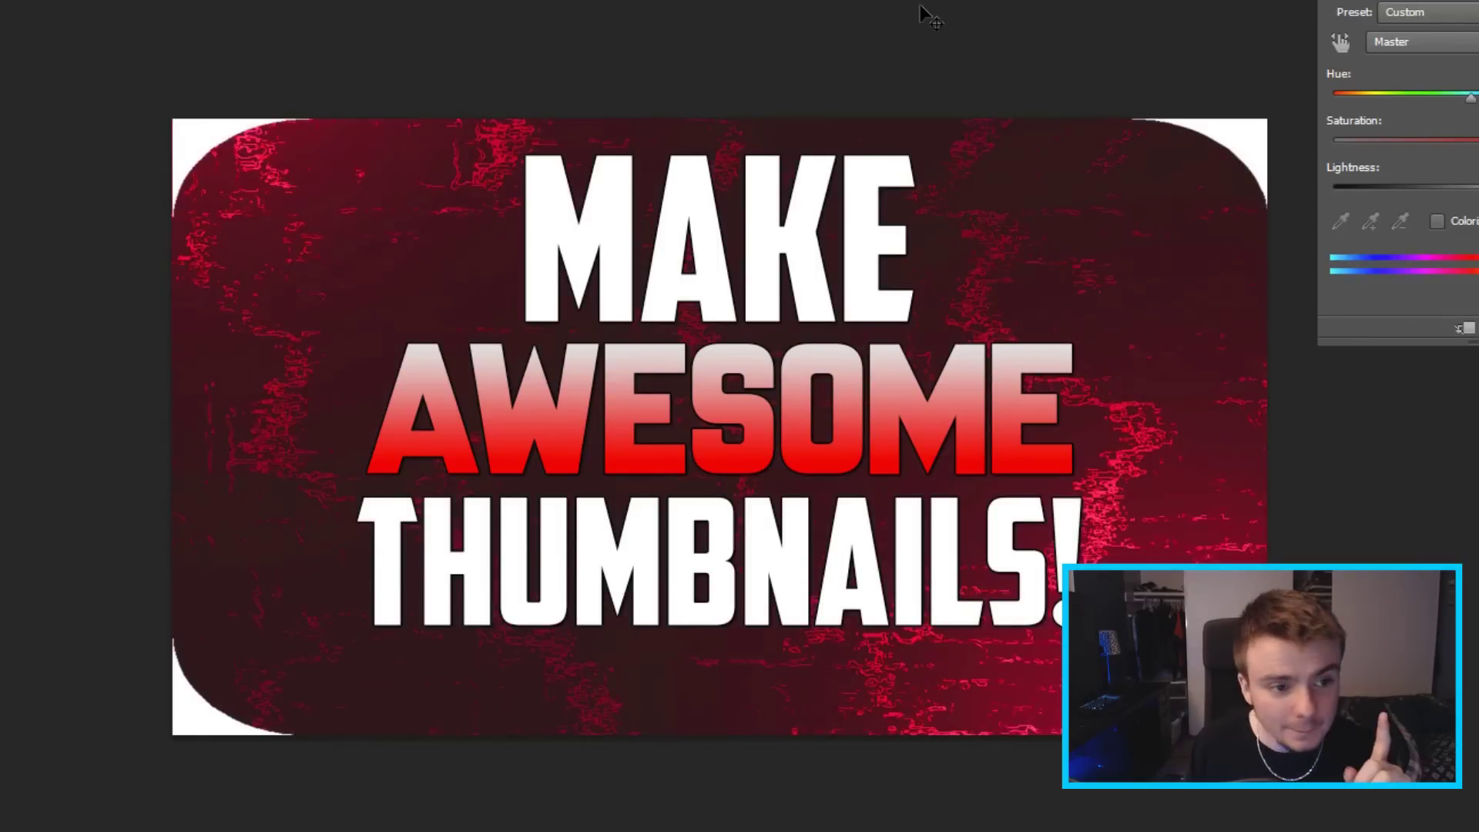
In GFX Pack.psd, display the Capa 21 image from the Sparks group and hide the Purple overlay
{"action": "left_click", "coordinate": [316, 40]}
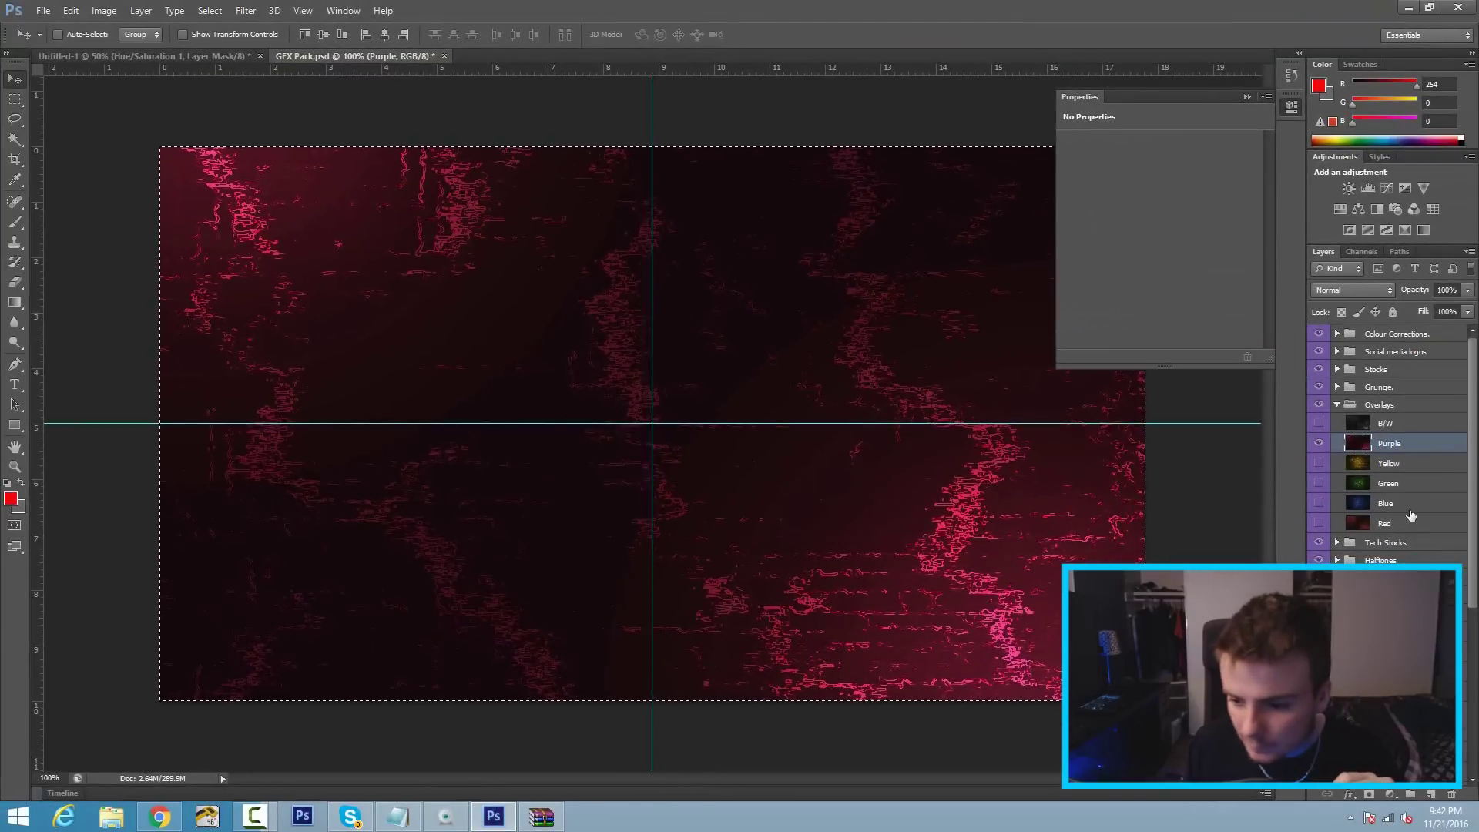
{"action": "scroll", "coordinate": [1386, 447], "scroll_direction": "down", "scroll_amount": 1}
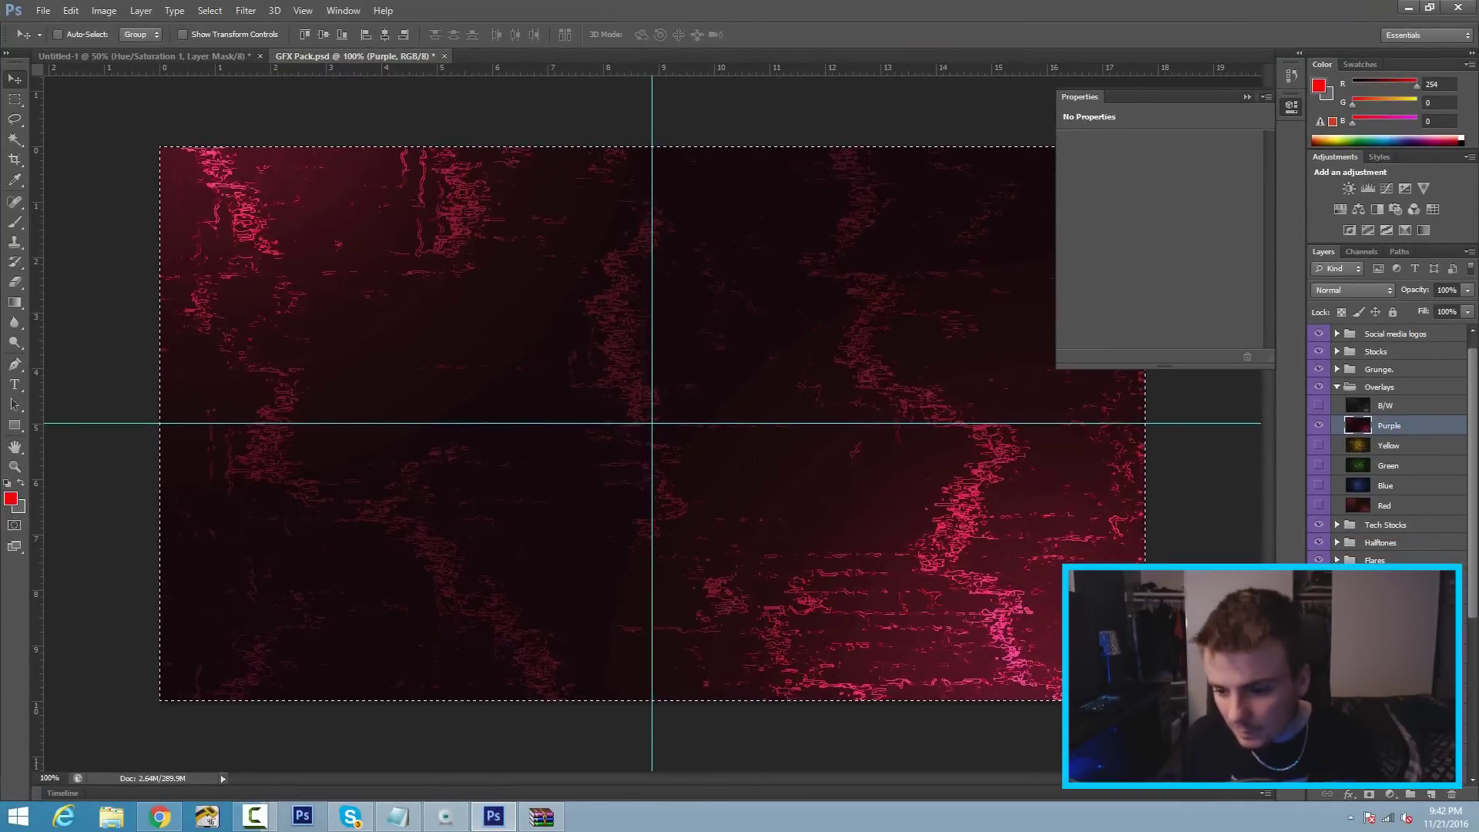
{"action": "scroll", "coordinate": [1386, 447], "scroll_direction": "up", "scroll_amount": 1}
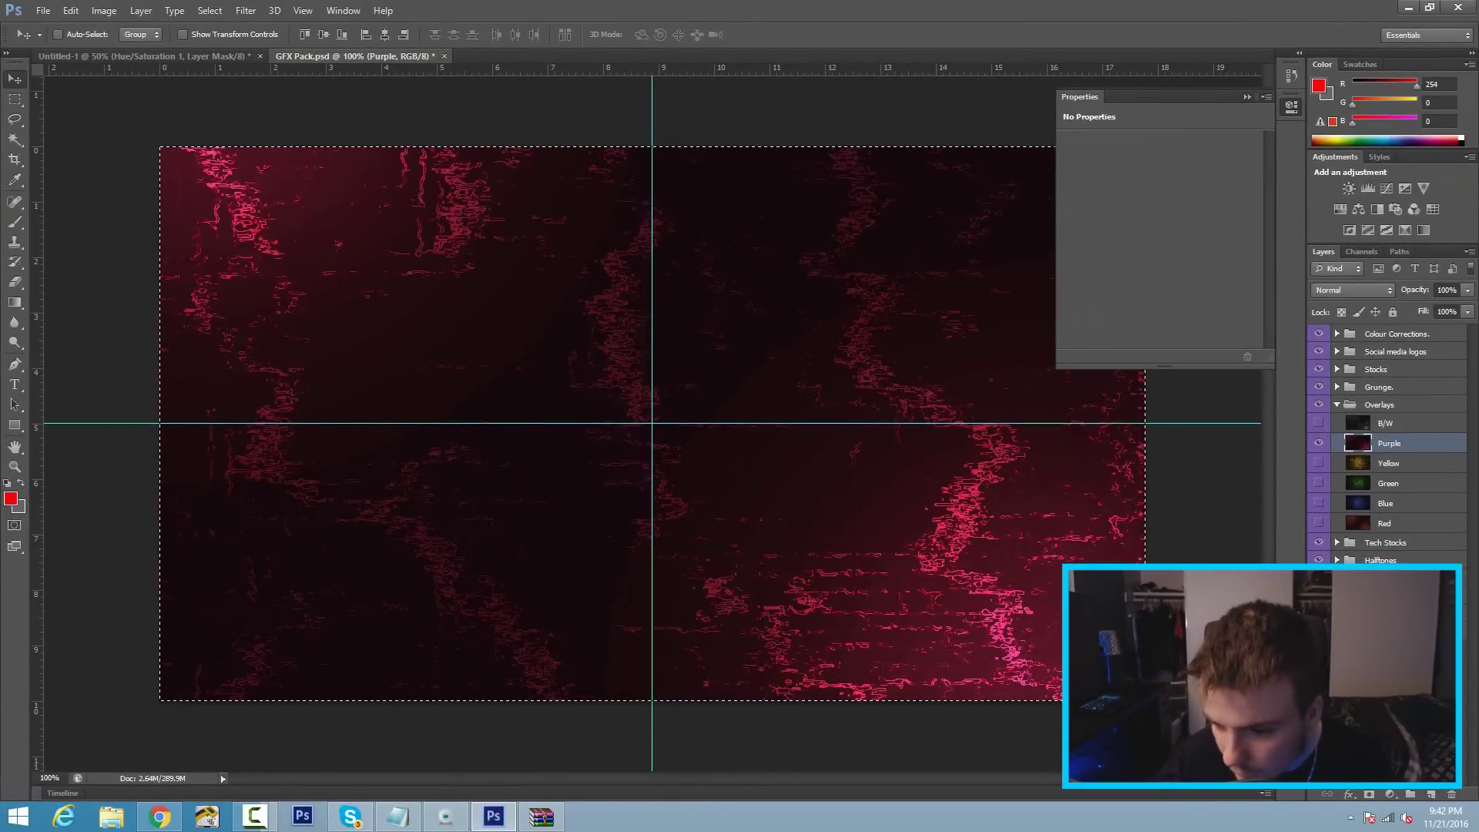
{"action": "scroll", "coordinate": [1386, 432], "scroll_direction": "down", "scroll_amount": 5}
{"action": "left_click", "coordinate": [1386, 616]}
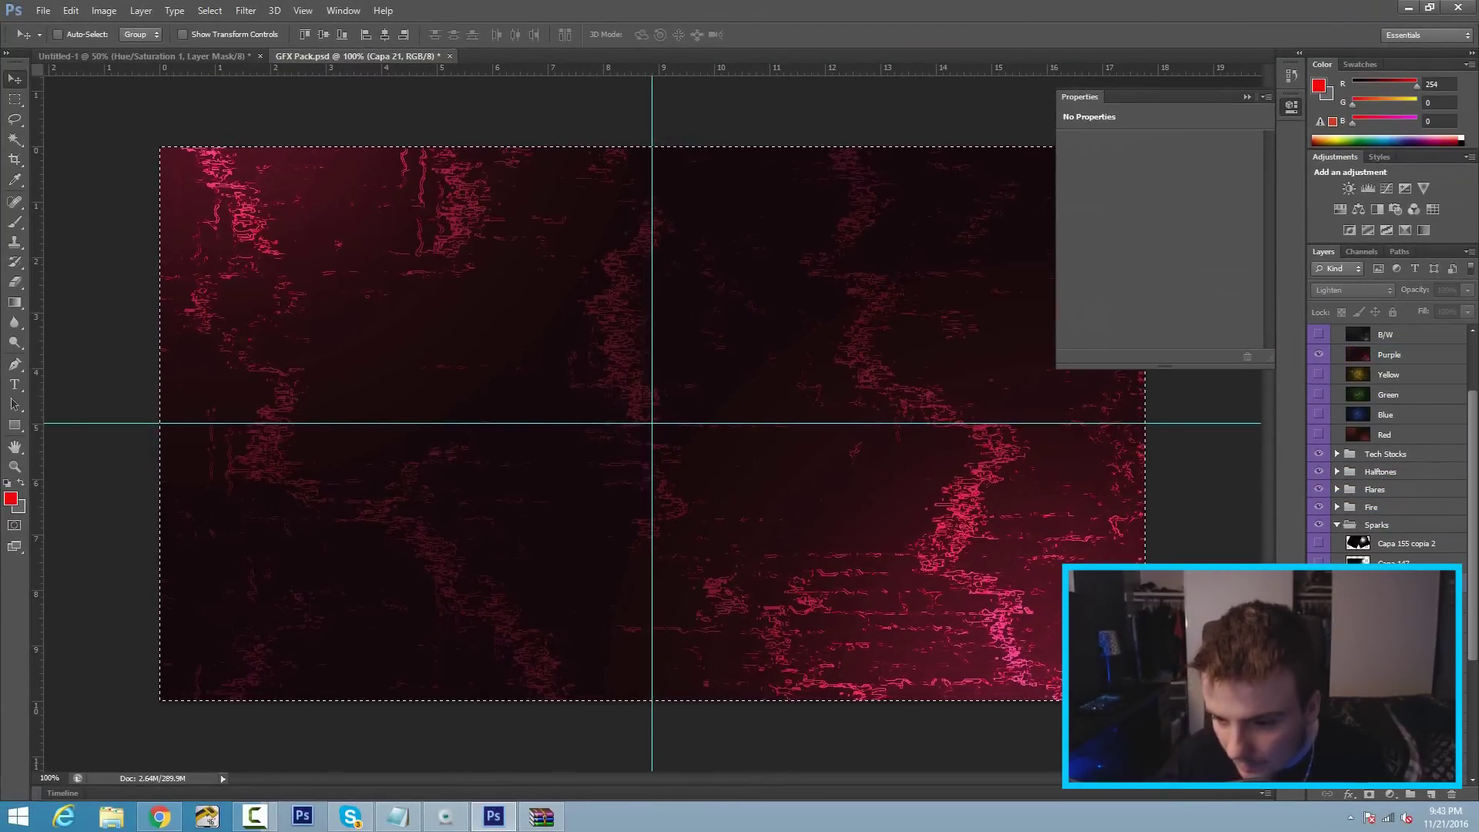
{"action": "left_click", "coordinate": [1319, 354]}
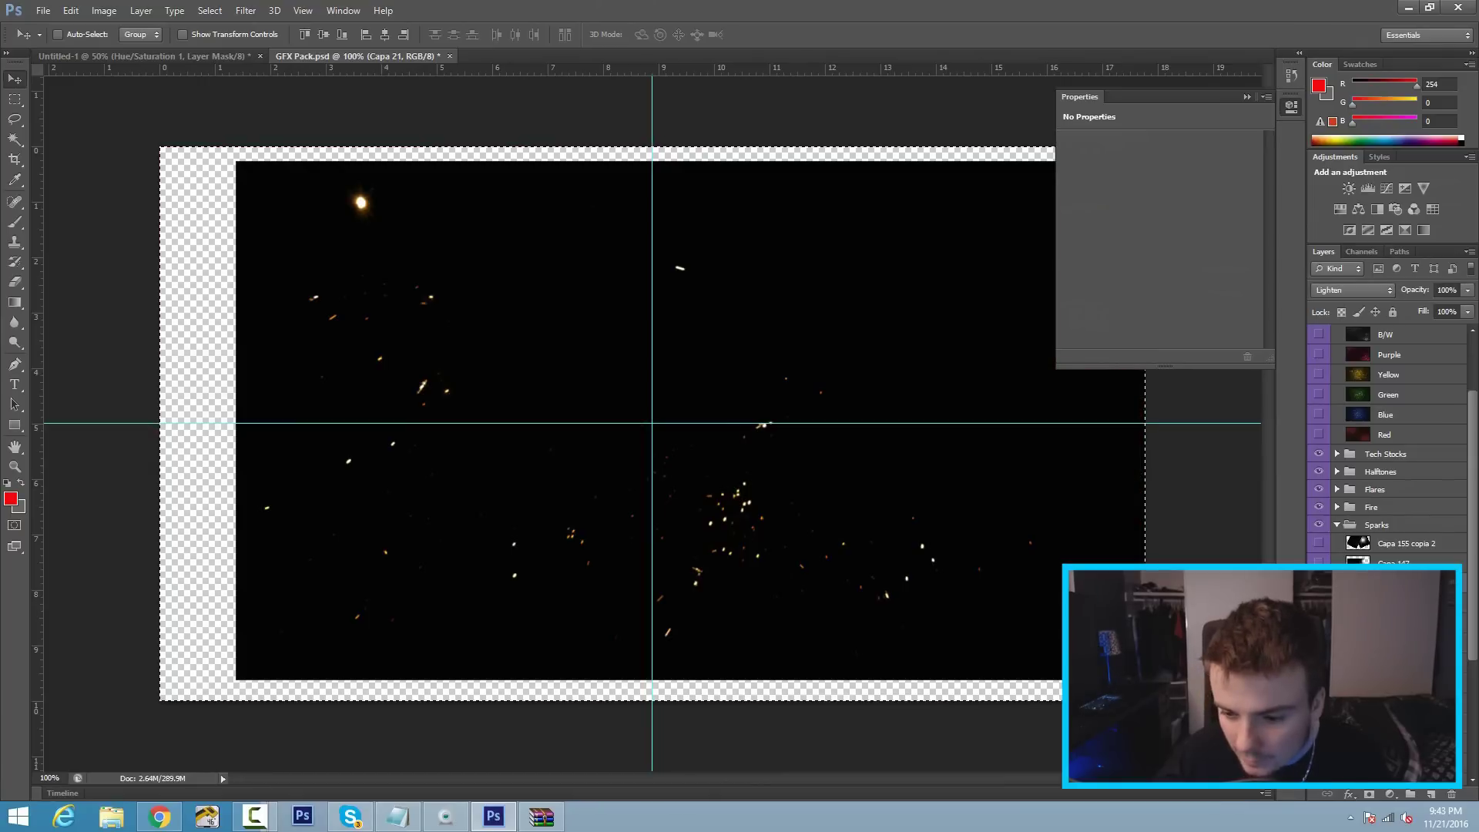
{"action": "key", "text": "space"}
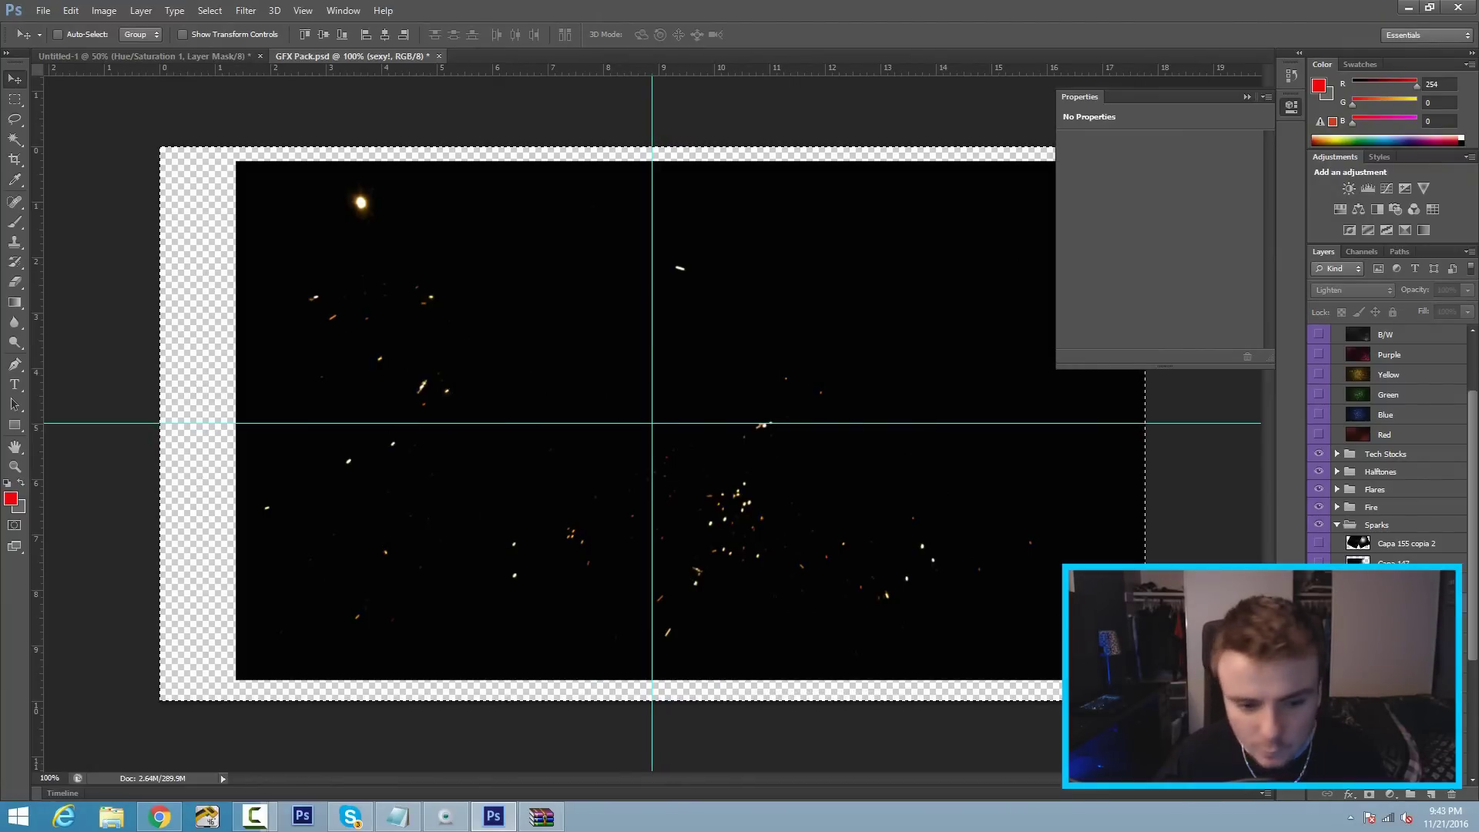
Bring the Capa 21 sparks image into Untitled-1 and scale it up to cover the whole canvas
{"action": "left_click", "coordinate": [196, 54]}
{"action": "left_click_drag", "start_coordinate": [593, 362], "coordinate": [450, 230]}
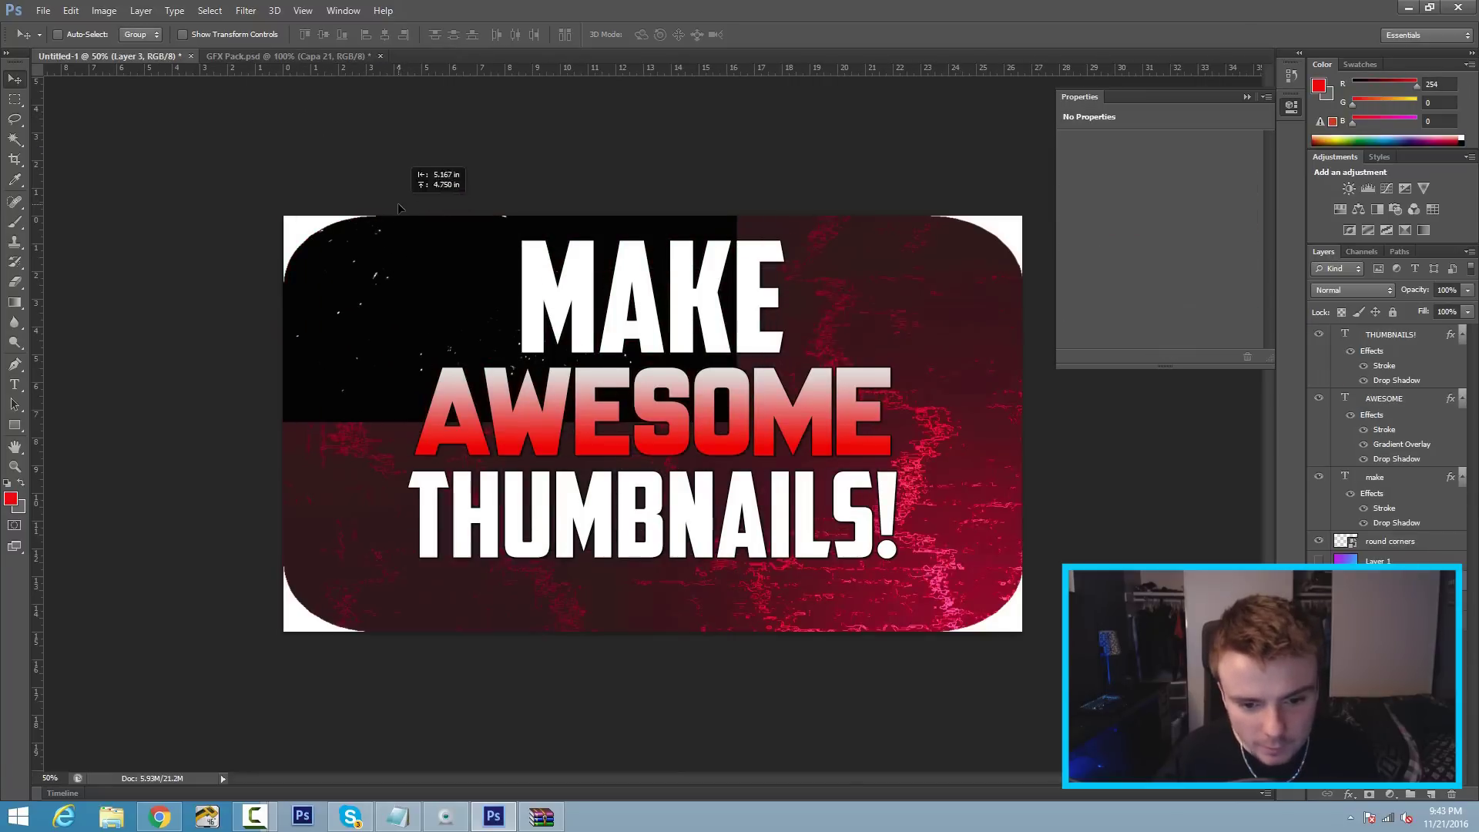
{"action": "key", "text": "ctrl+t"}
{"action": "left_click_drag", "start_coordinate": [735, 423], "coordinate": [993, 551]}
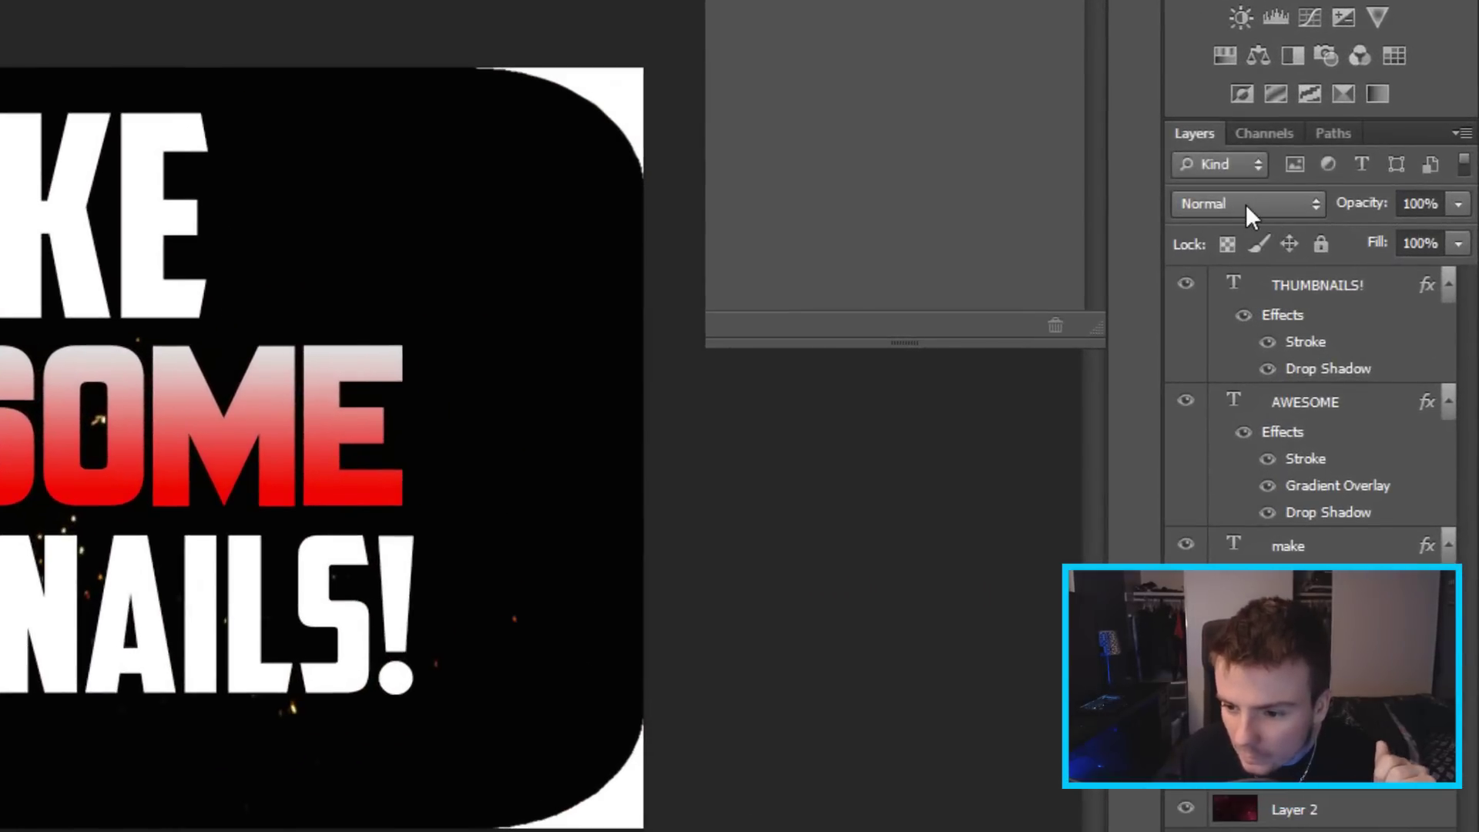
Set the sparks layer's blend mode to Lighten and reposition the sparks around the text
{"action": "left_click", "coordinate": [1246, 205]}
{"action": "left_click", "coordinate": [1249, 436]}
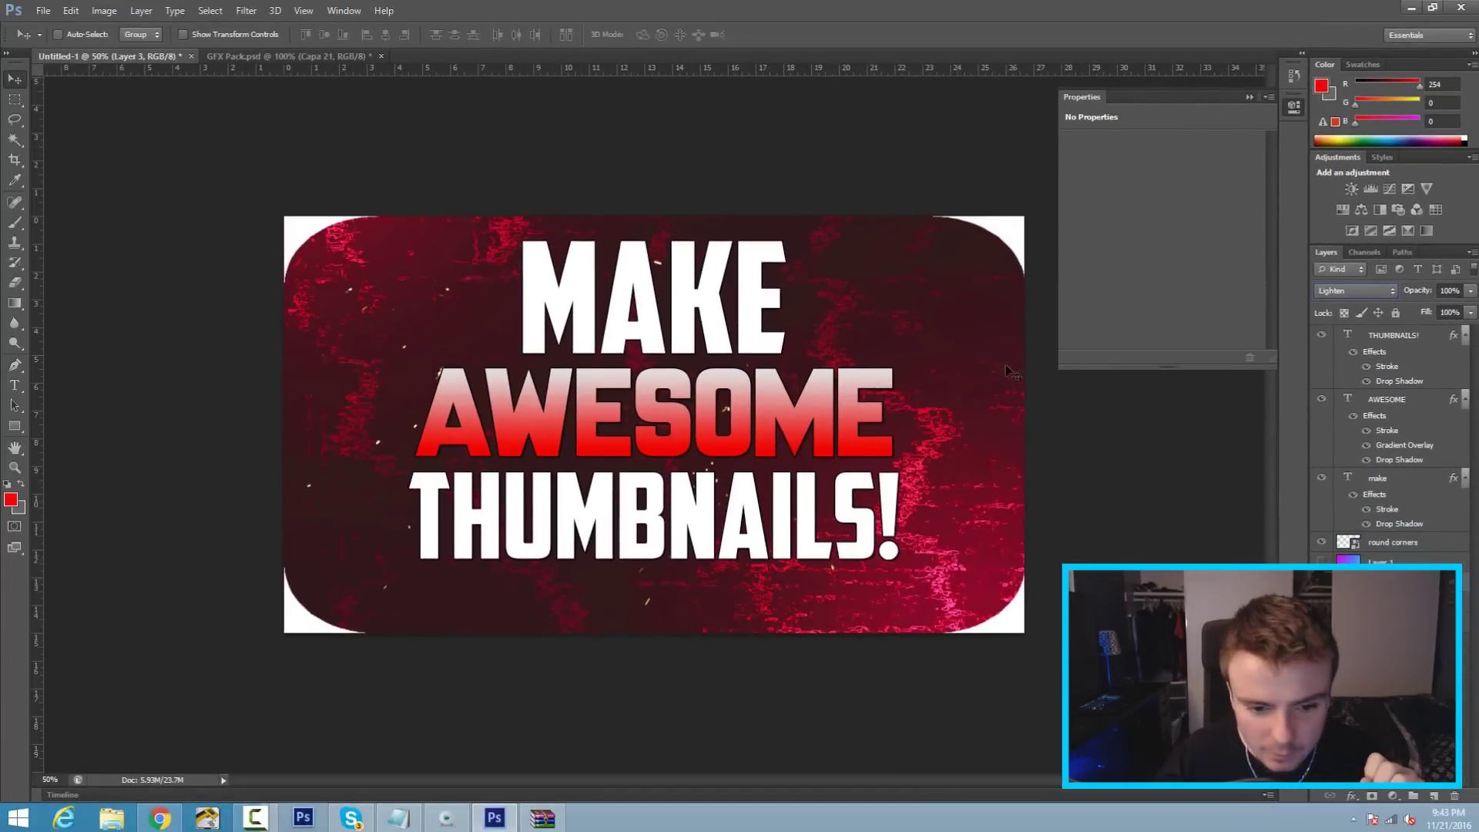
{"action": "left_click_drag", "start_coordinate": [382, 477], "coordinate": [393, 519]}
{"action": "left_click_drag", "start_coordinate": [843, 468], "coordinate": [838, 445]}
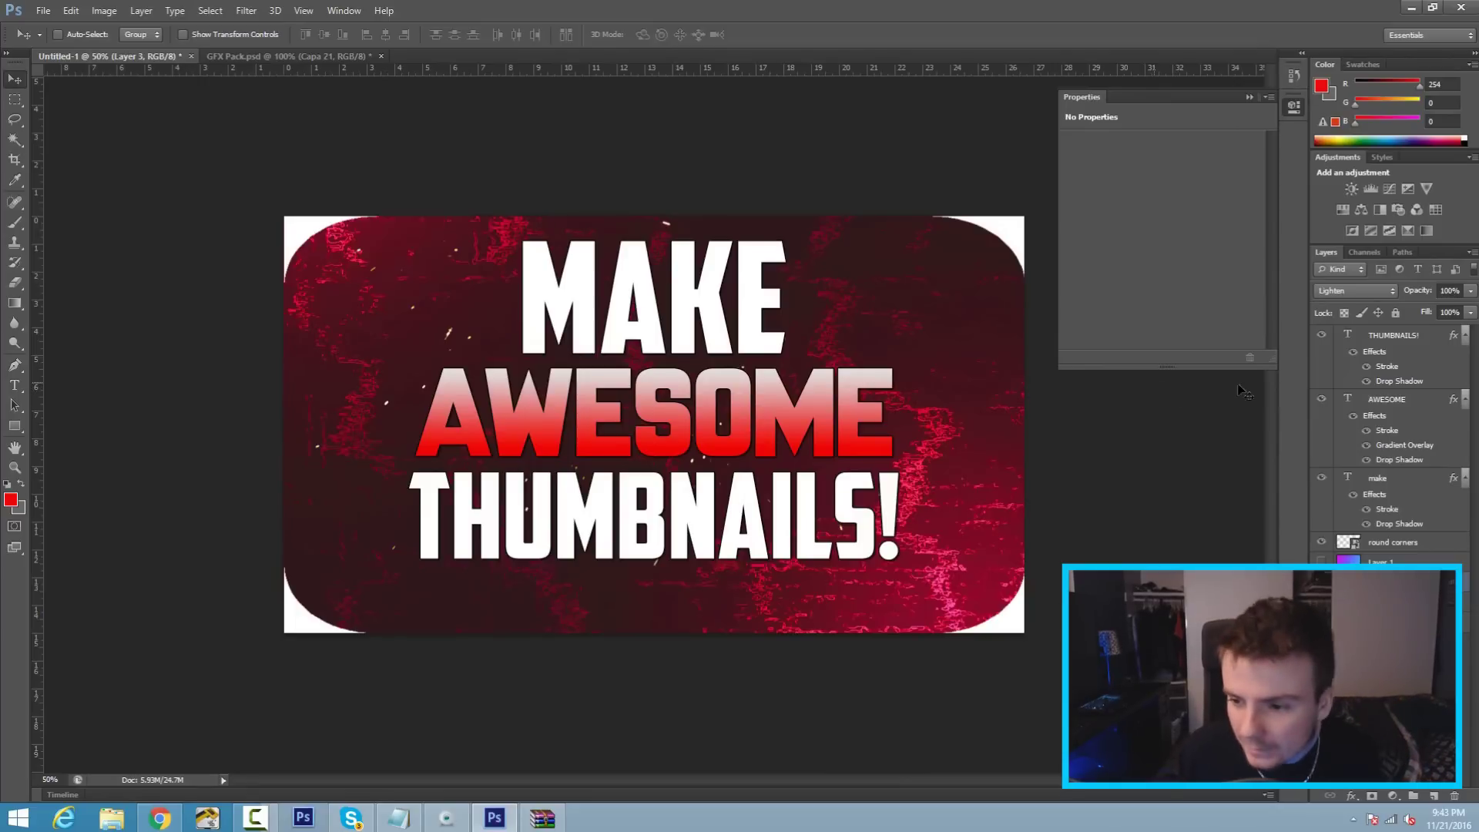
Hide and show the "THUMBNAILS!", "AWESOME" and "make" text layers in turn to identify each one in the design
{"action": "left_click", "coordinate": [1321, 336]}
{"action": "left_click", "coordinate": [1321, 336]}
{"action": "left_click", "coordinate": [1322, 400]}
{"action": "left_click", "coordinate": [1321, 399]}
{"action": "left_click", "coordinate": [1322, 479]}
{"action": "left_click", "coordinate": [1322, 479]}
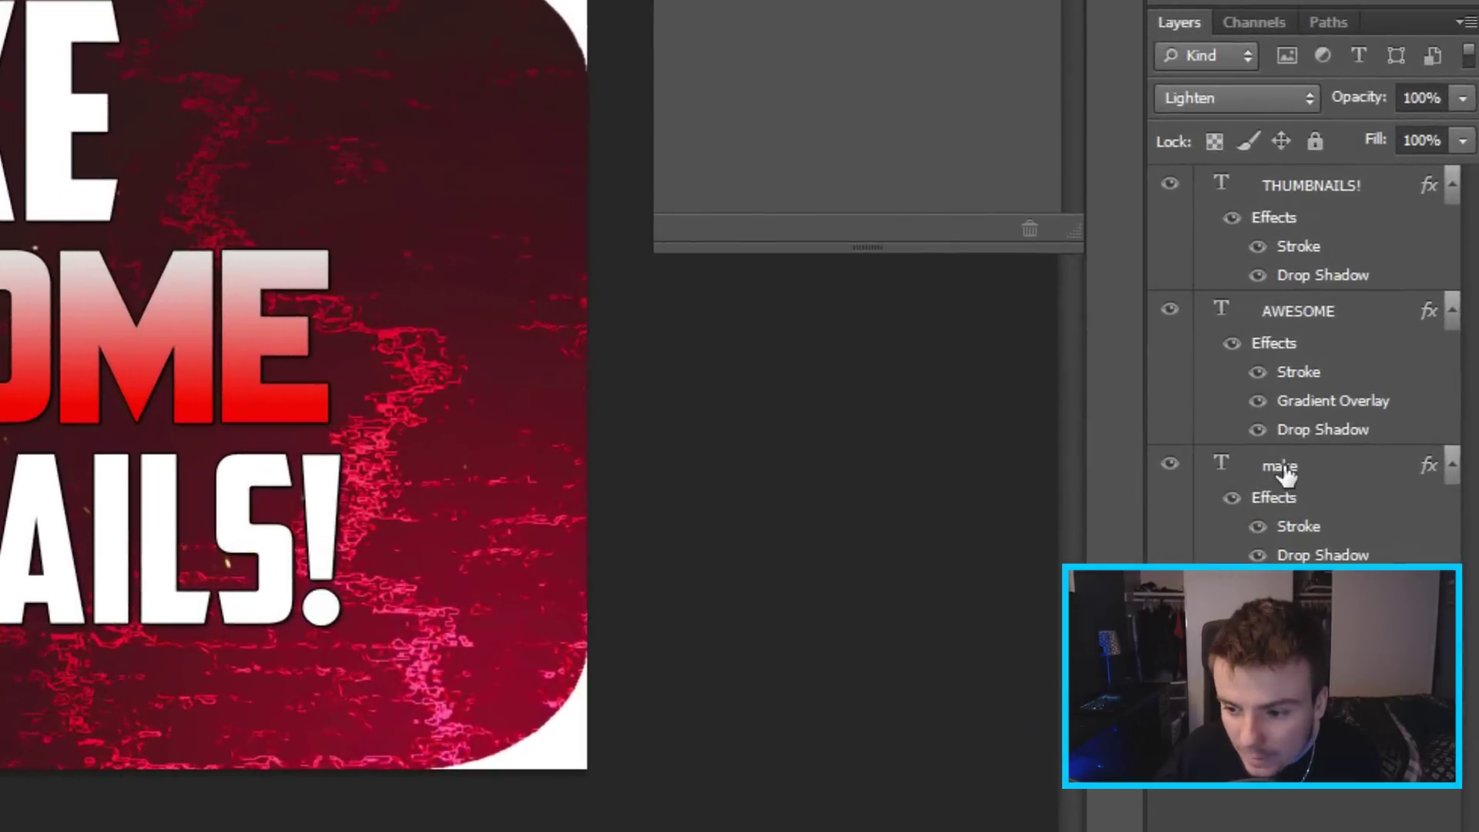
Group the "make", "AWESOME" and "THUMBNAILS!" text layers and open the new group's blending options
{"action": "left_click", "coordinate": [1381, 480]}
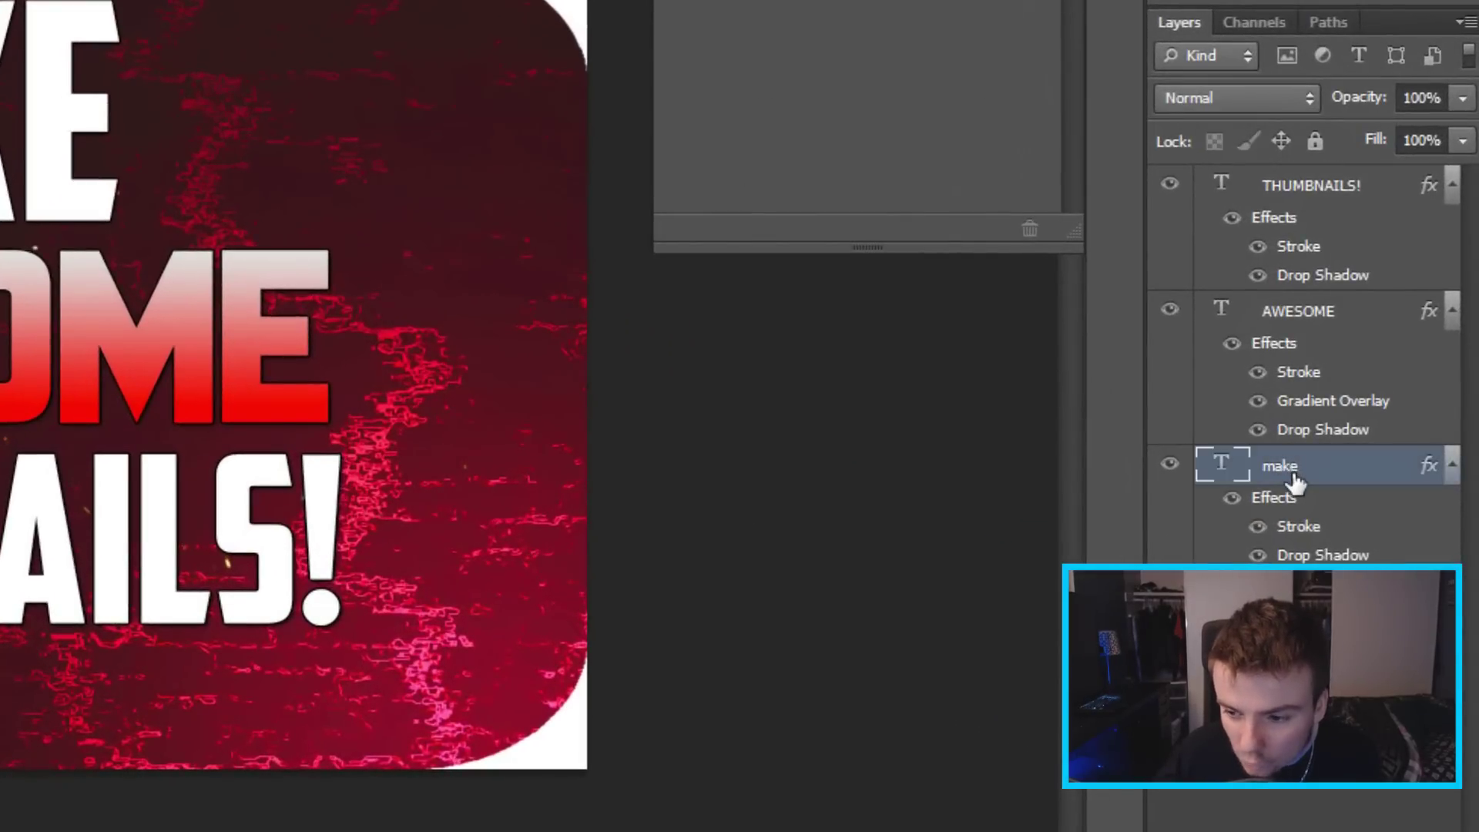
{"action": "left_click", "coordinate": [1312, 192], "text": "shift"}
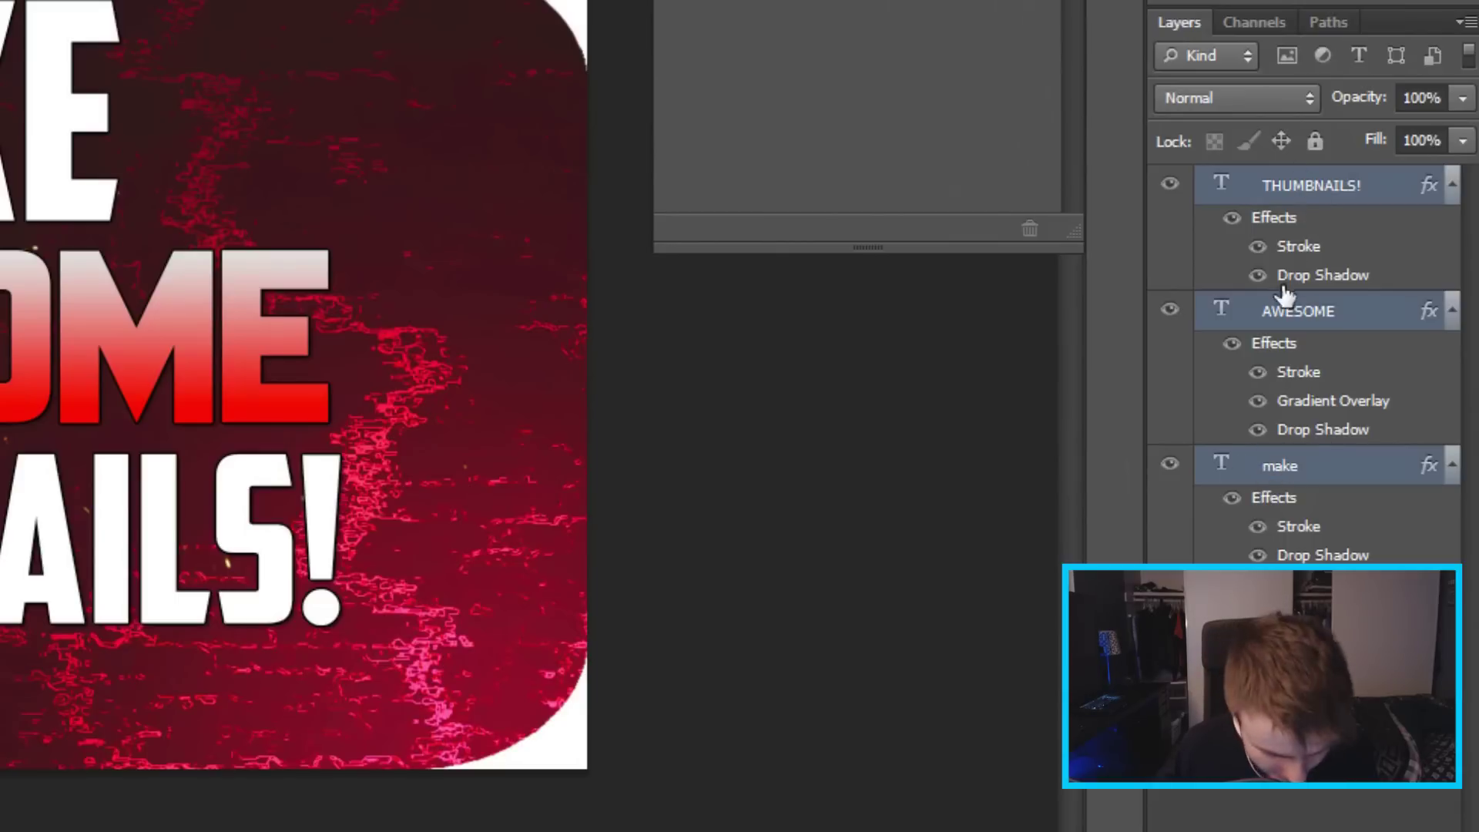
{"action": "key", "text": "ctrl+g"}
{"action": "right_click", "coordinate": [1294, 185]}
{"action": "left_click", "coordinate": [1279, 203]}
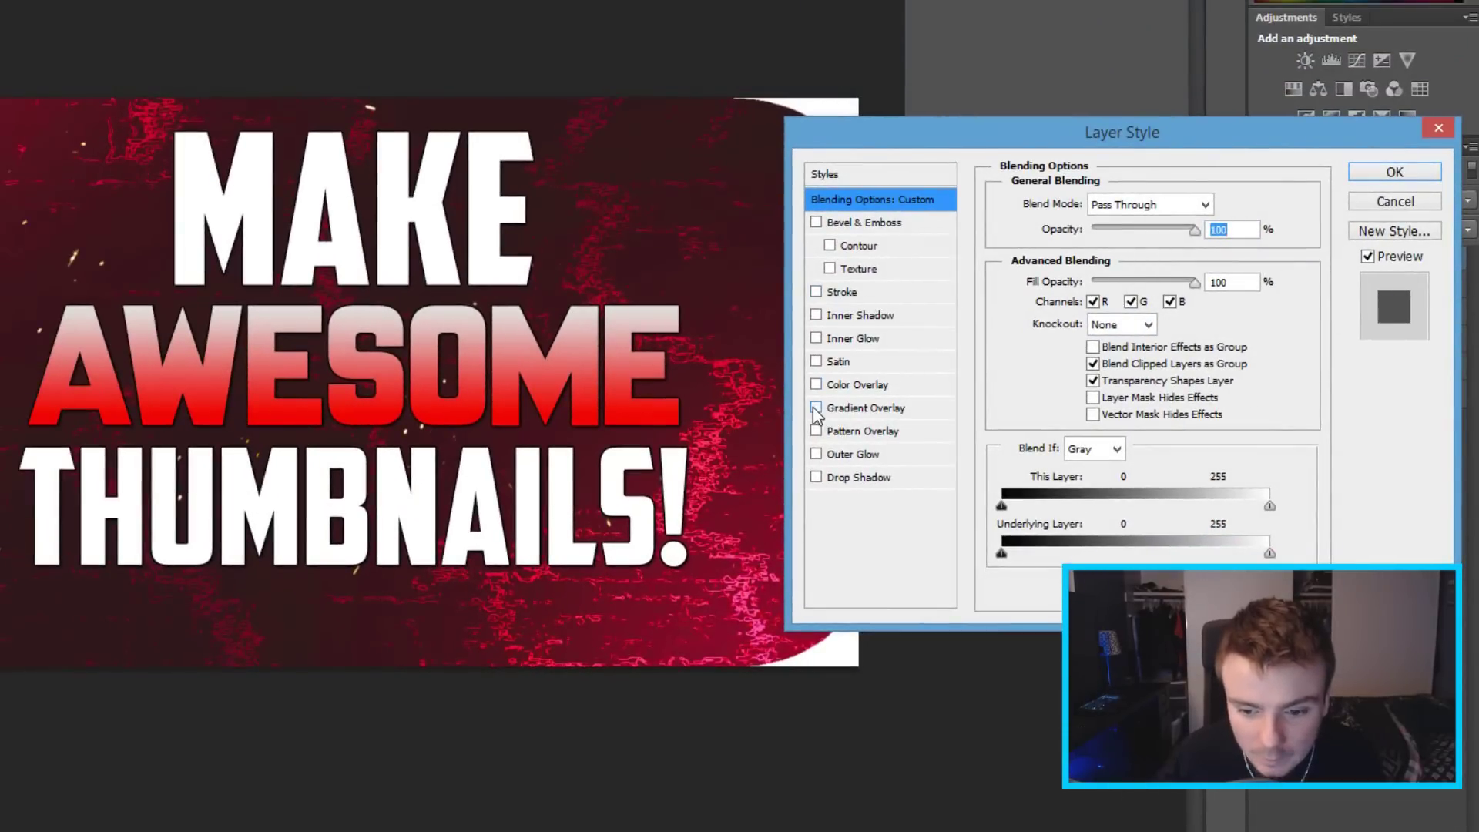
Add an Outer Glow to the text group, enlarge its size and set its colour to pure red ff0000
{"action": "left_click", "coordinate": [817, 456]}
{"action": "left_click", "coordinate": [853, 456]}
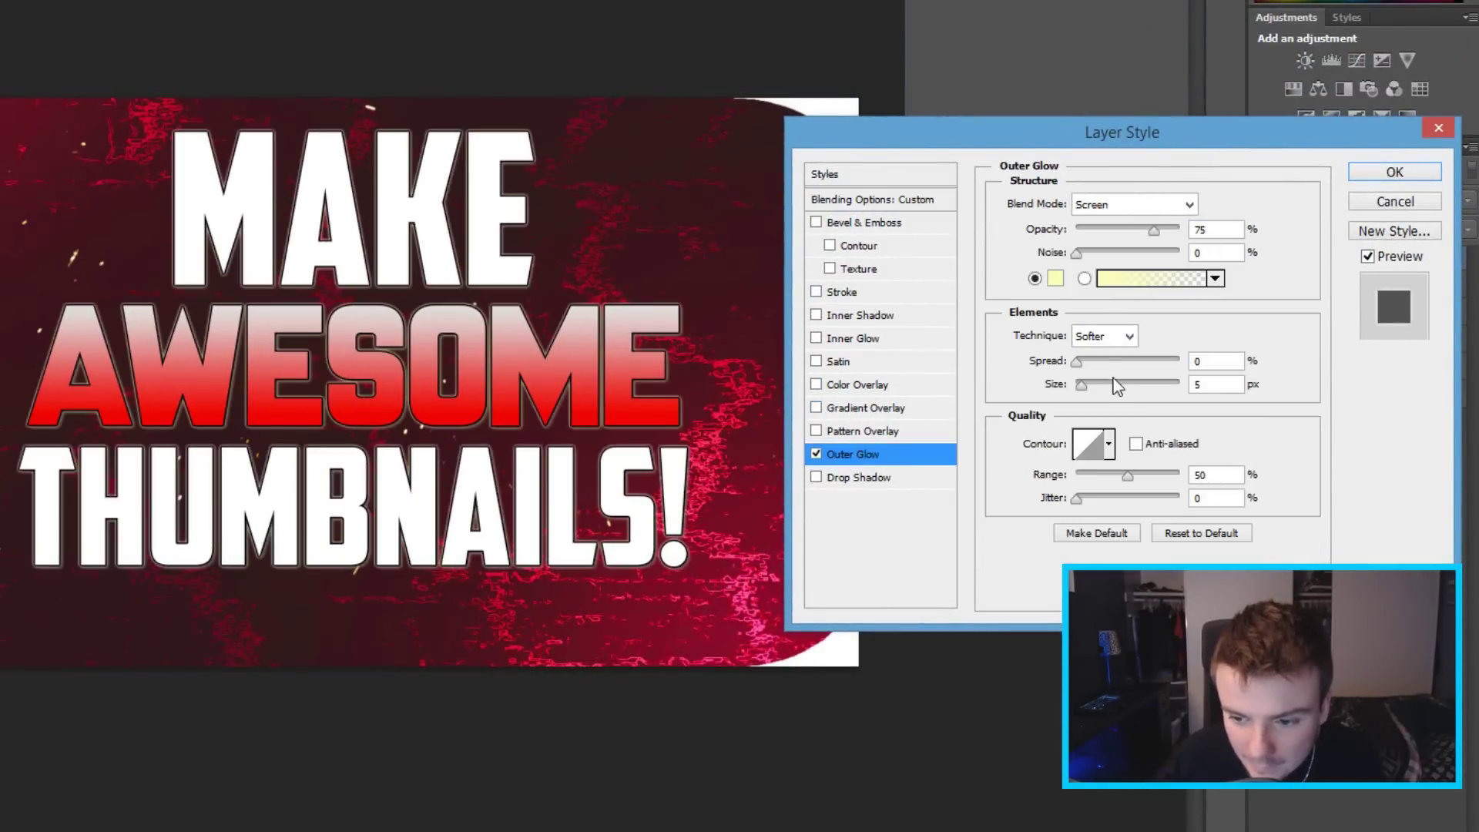
{"action": "left_click_drag", "start_coordinate": [1082, 387], "coordinate": [1102, 385]}
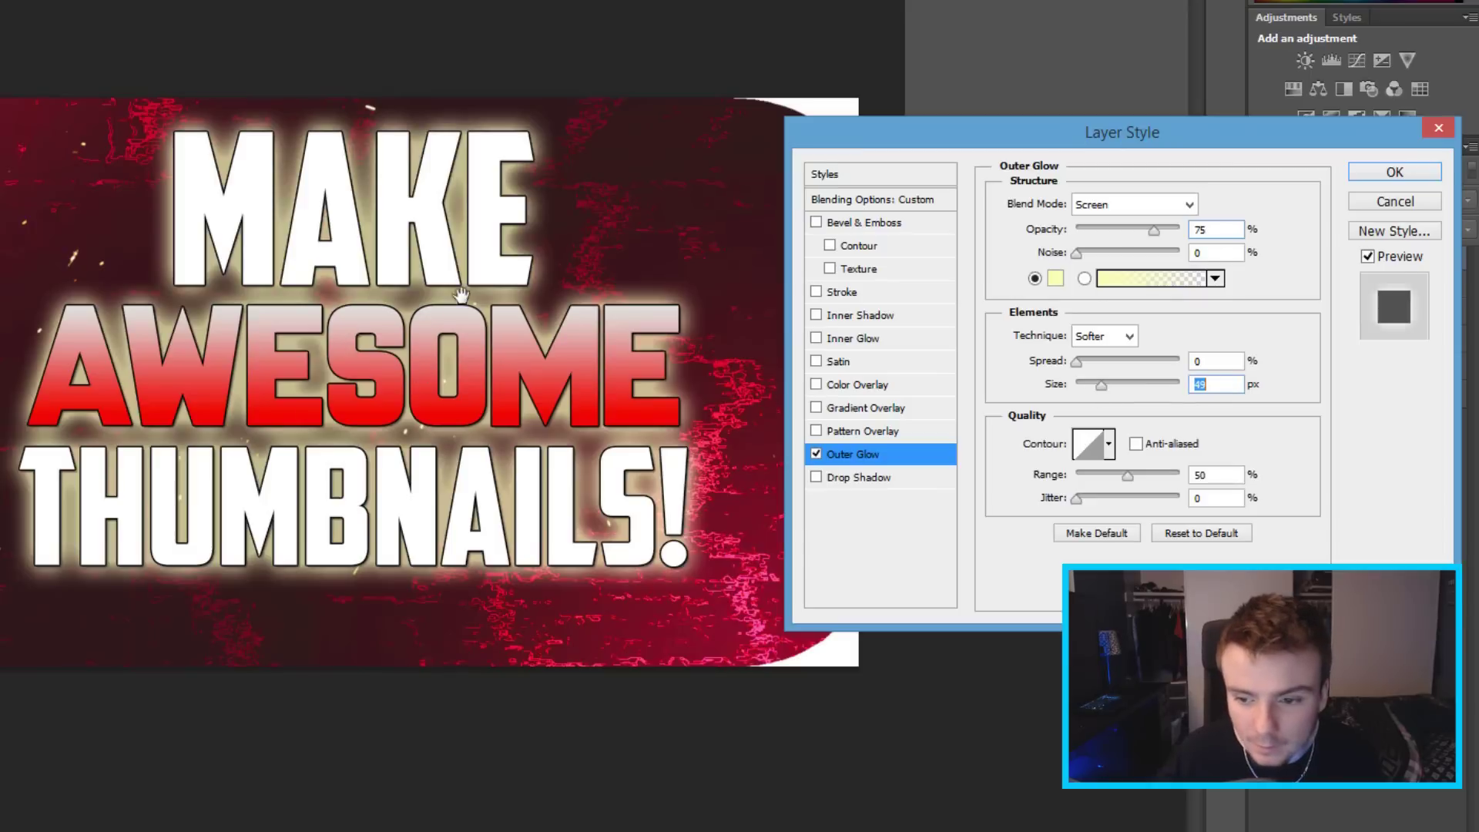
{"action": "left_click", "coordinate": [1055, 279]}
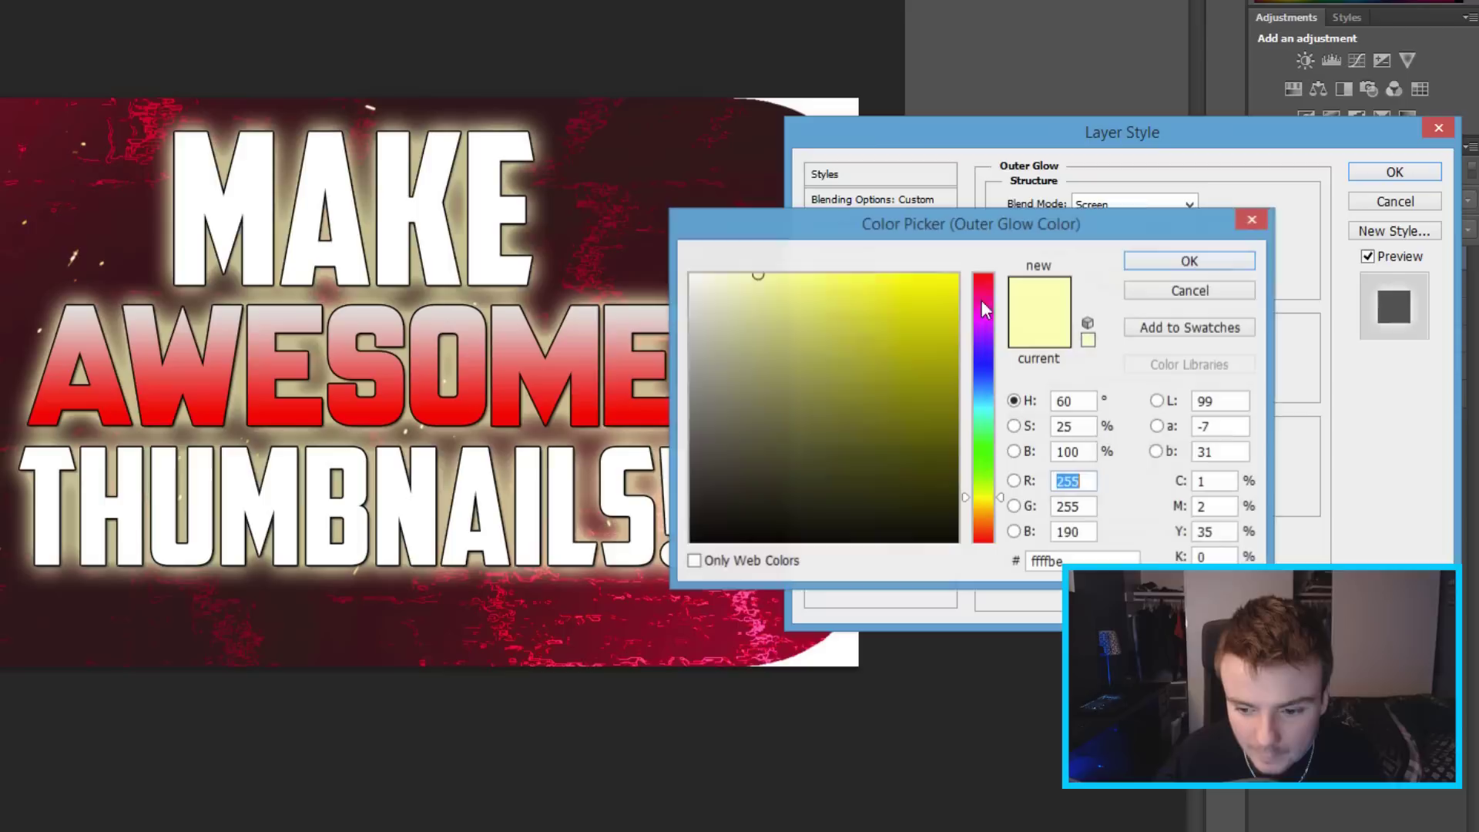
{"action": "left_click", "coordinate": [982, 541]}
{"action": "left_click_drag", "start_coordinate": [915, 314], "coordinate": [969, 250]}
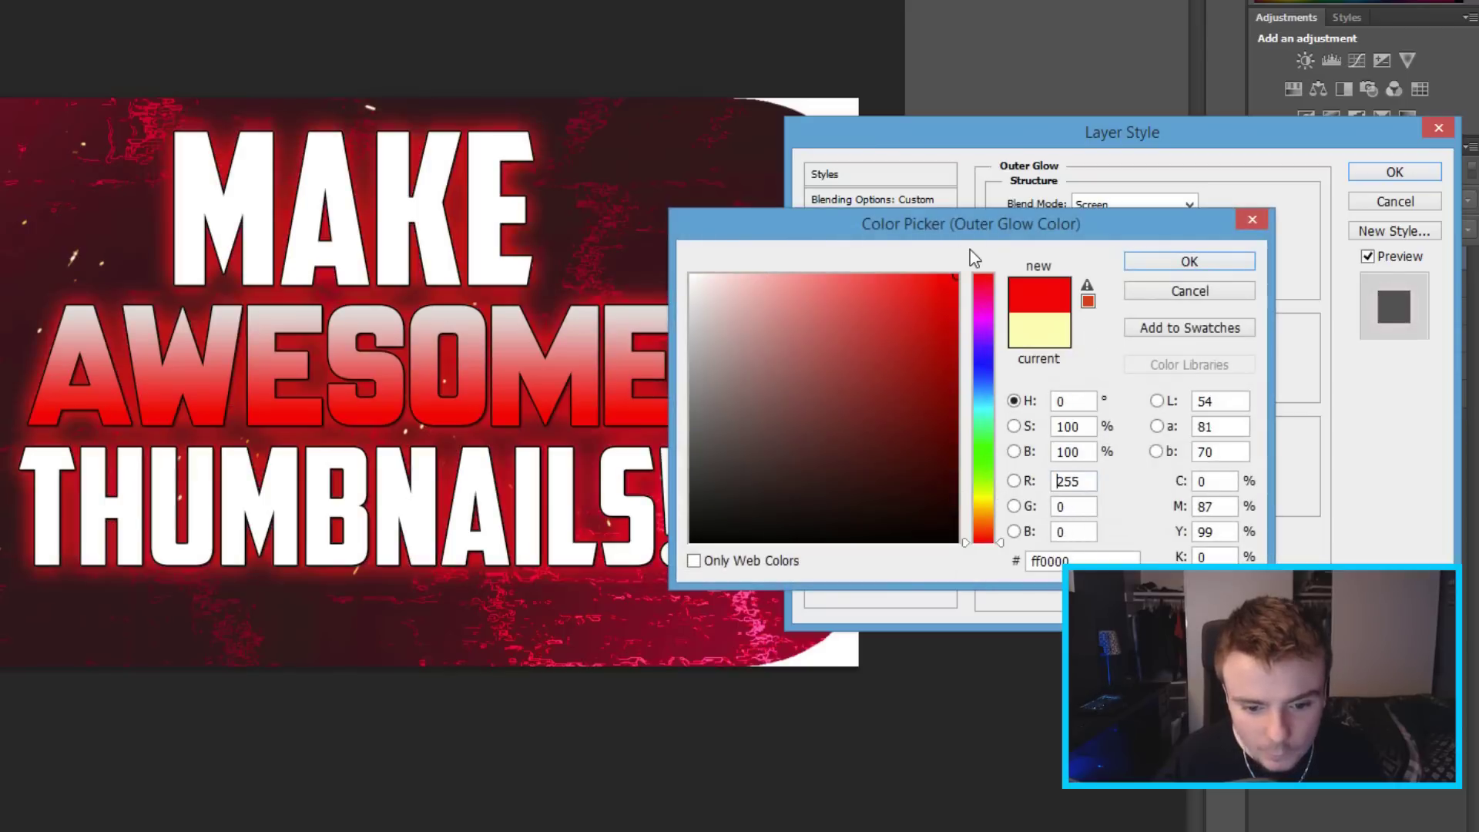
{"action": "left_click", "coordinate": [1184, 261]}
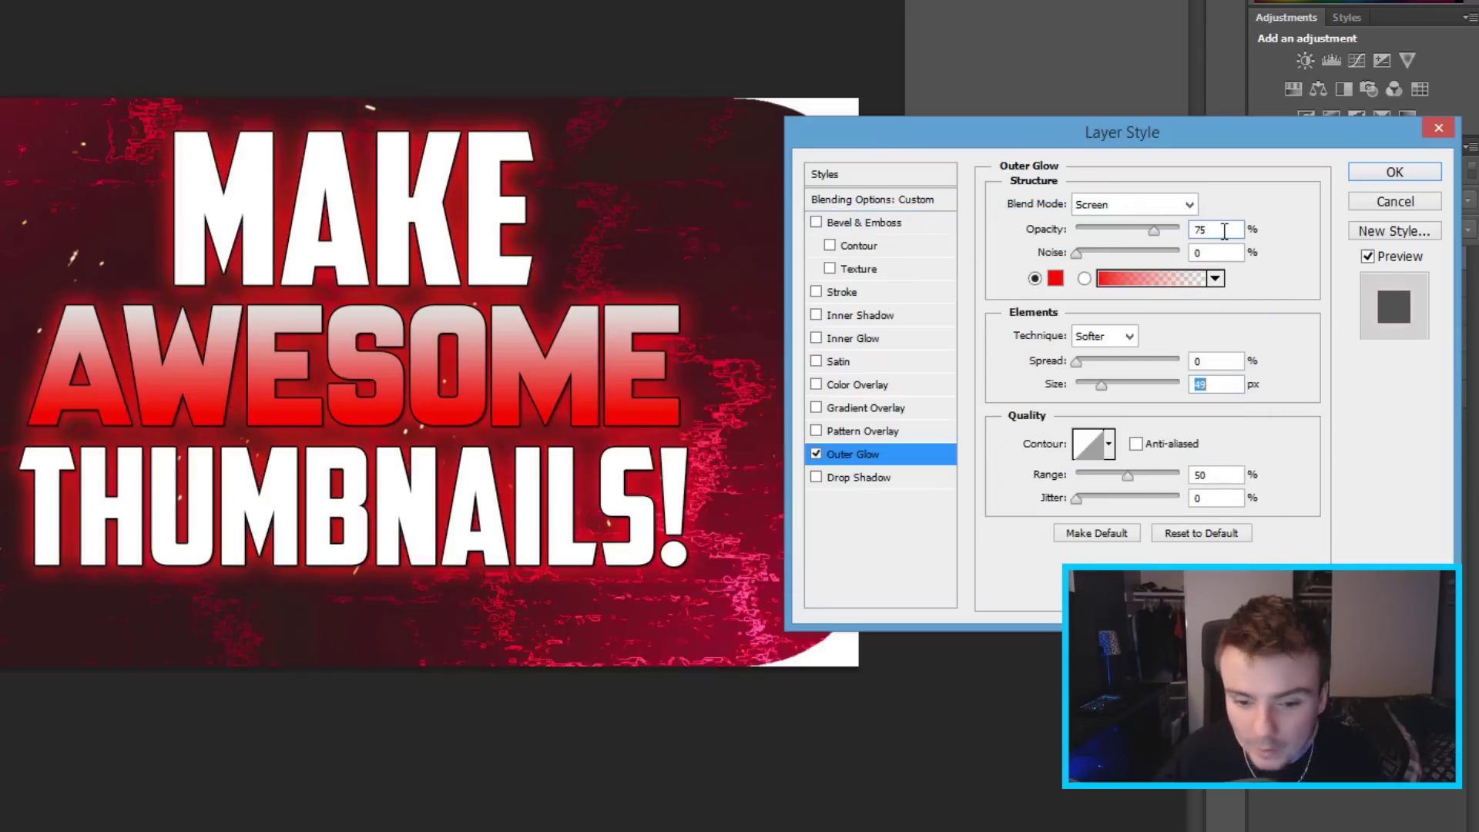
{"action": "left_click", "coordinate": [1366, 173]}
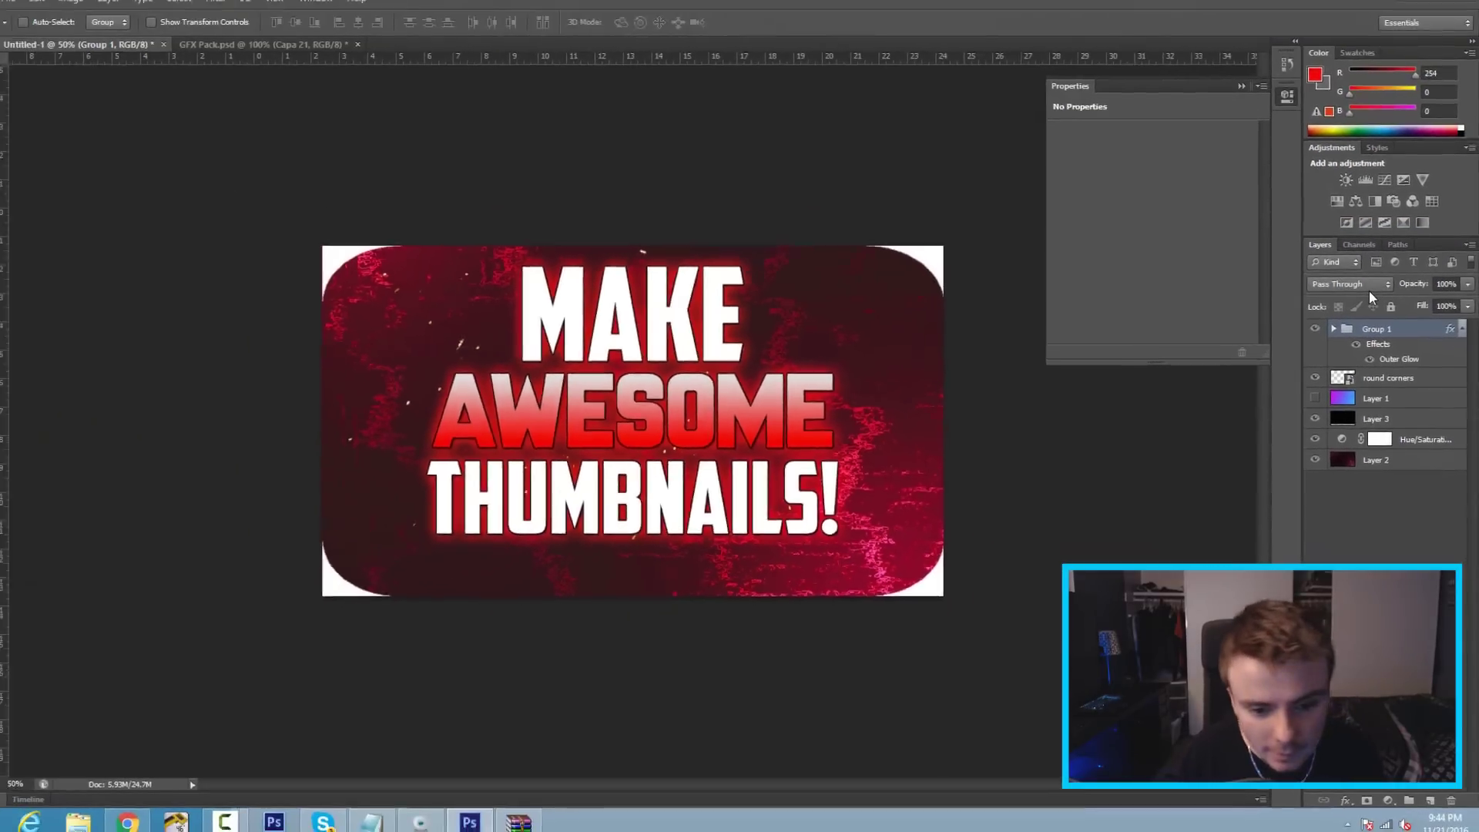
Centre the text group vertically and horizontally on the canvas by aligning it to a full-canvas selection
{"action": "key", "text": "ctrl+minus"}
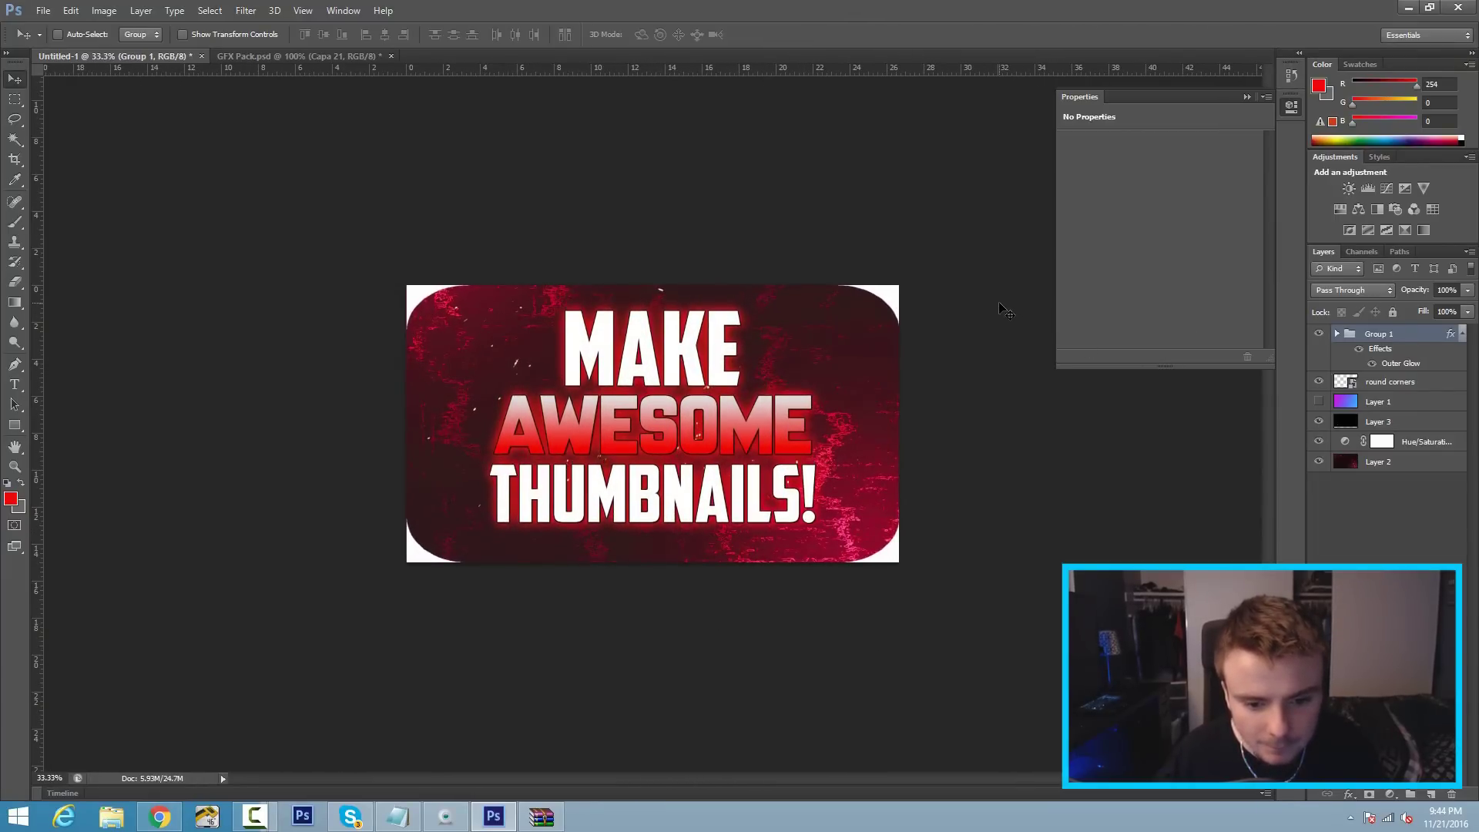
{"action": "key", "text": "ctrl+a"}
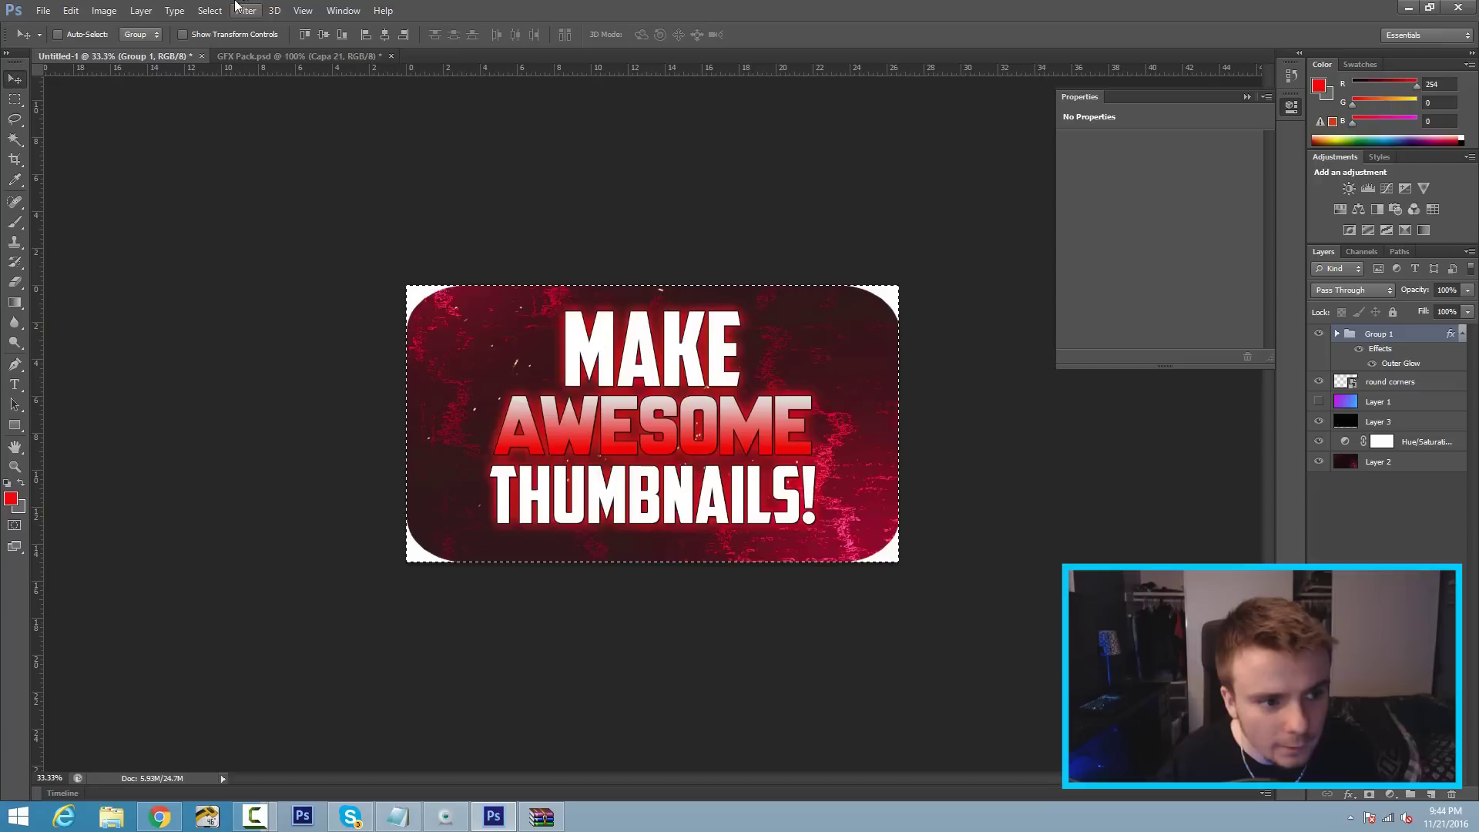
{"action": "left_click", "coordinate": [141, 10]}
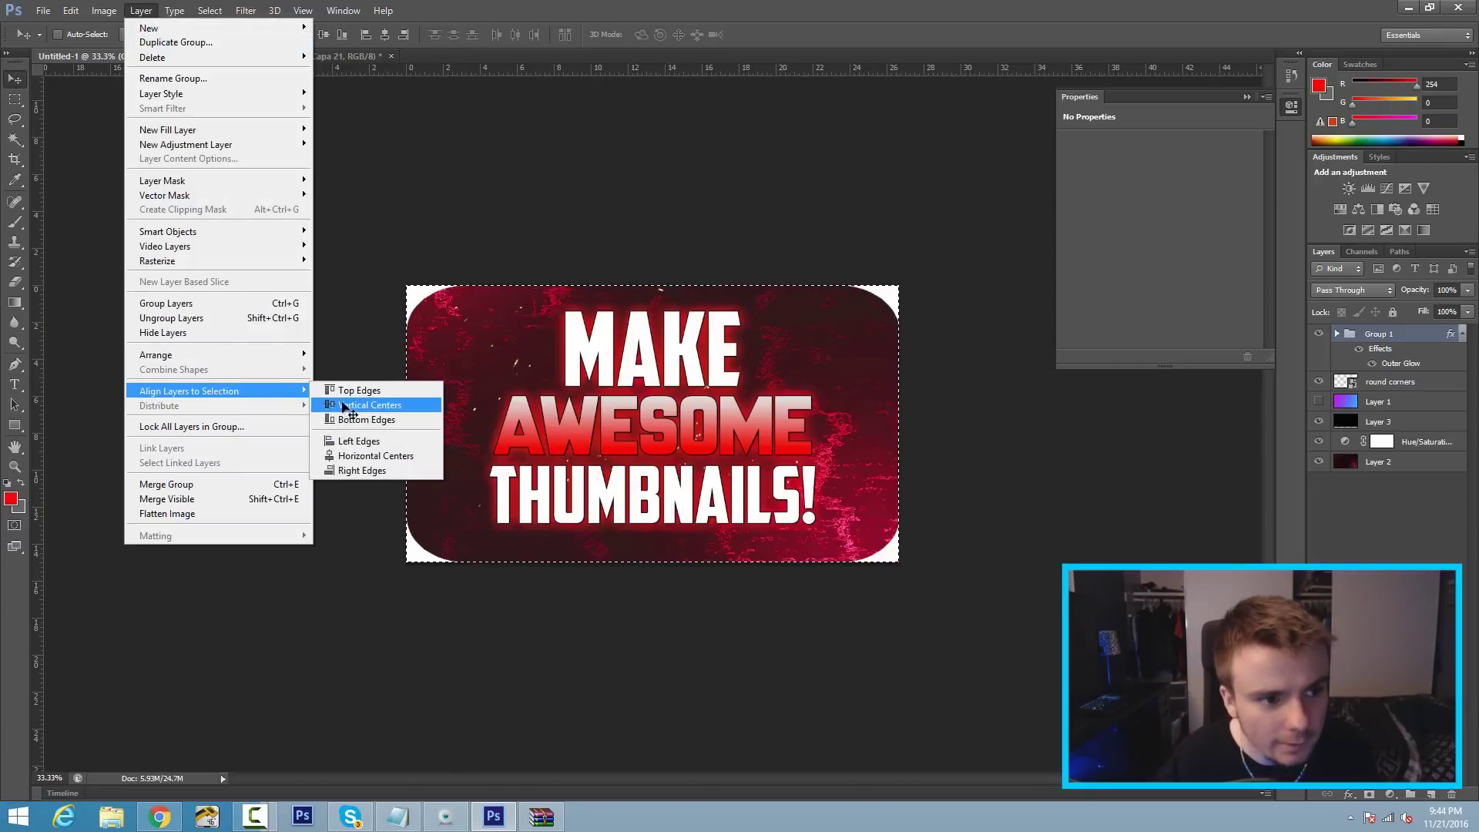
{"action": "left_click", "coordinate": [362, 406]}
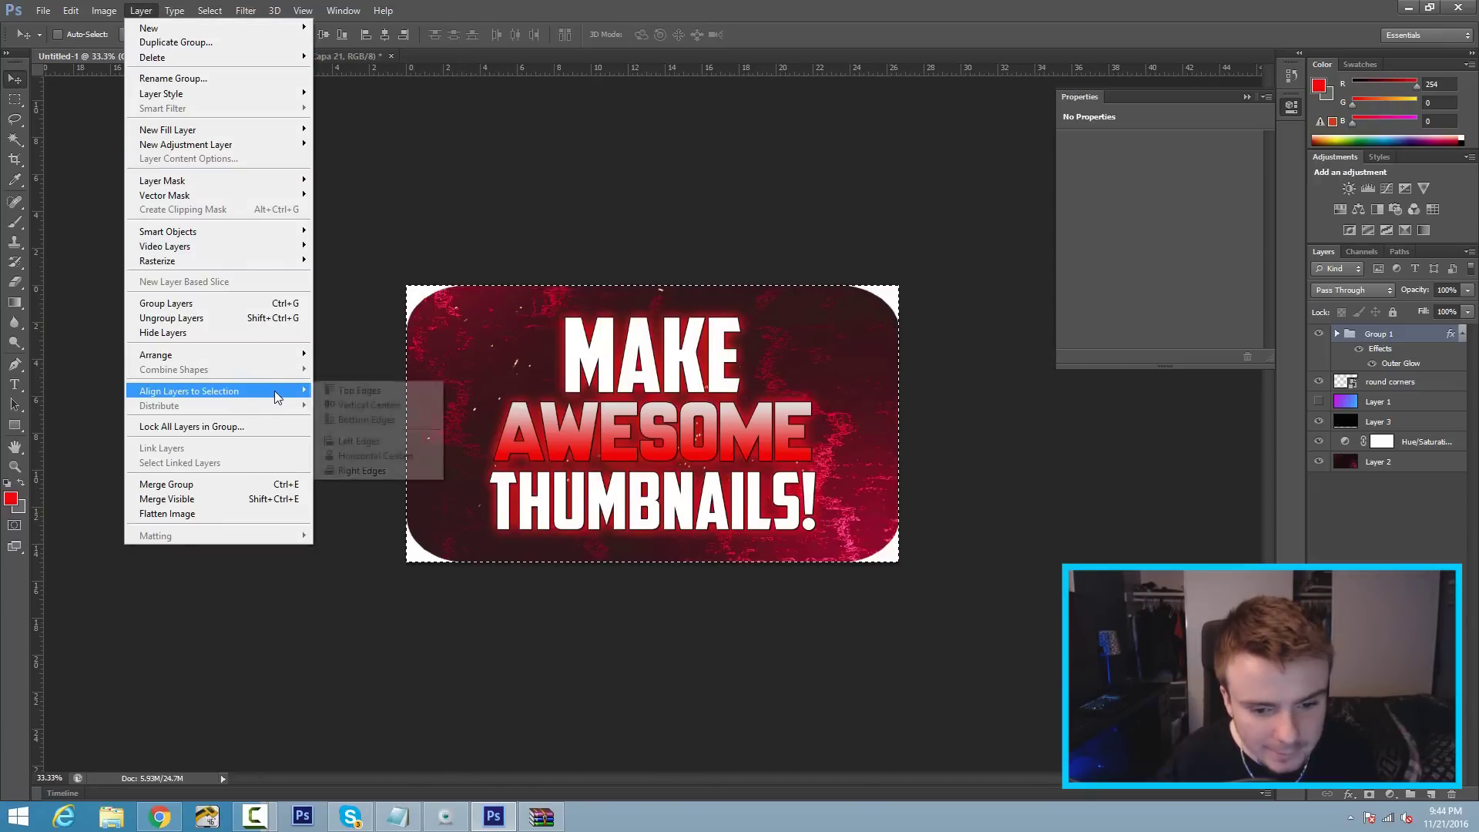
{"action": "left_click", "coordinate": [355, 457]}
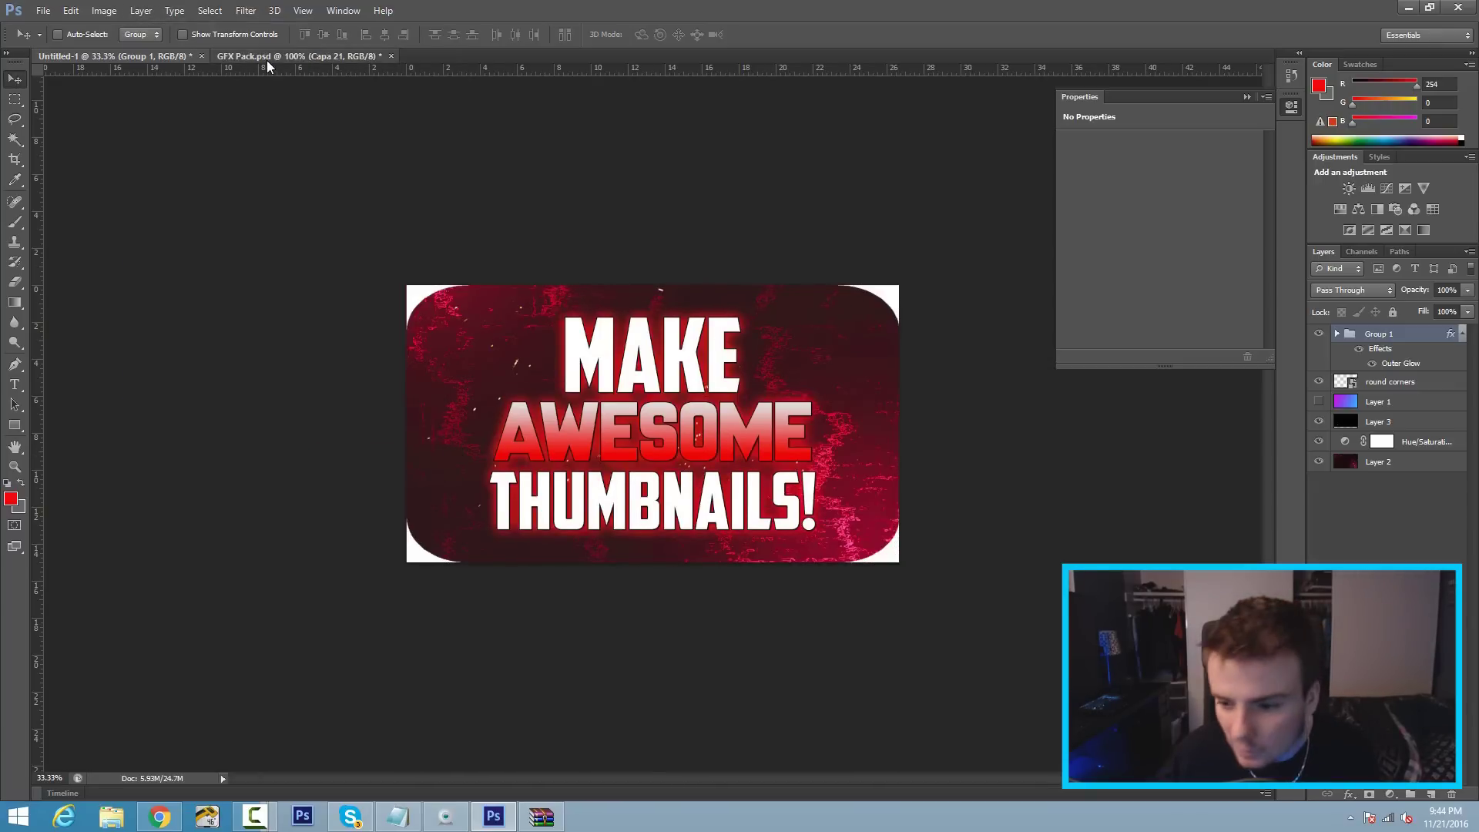
In GFX Pack.psd, display the White logos group from Social media logos and select its Facebook logo
{"action": "left_click", "coordinate": [267, 57]}
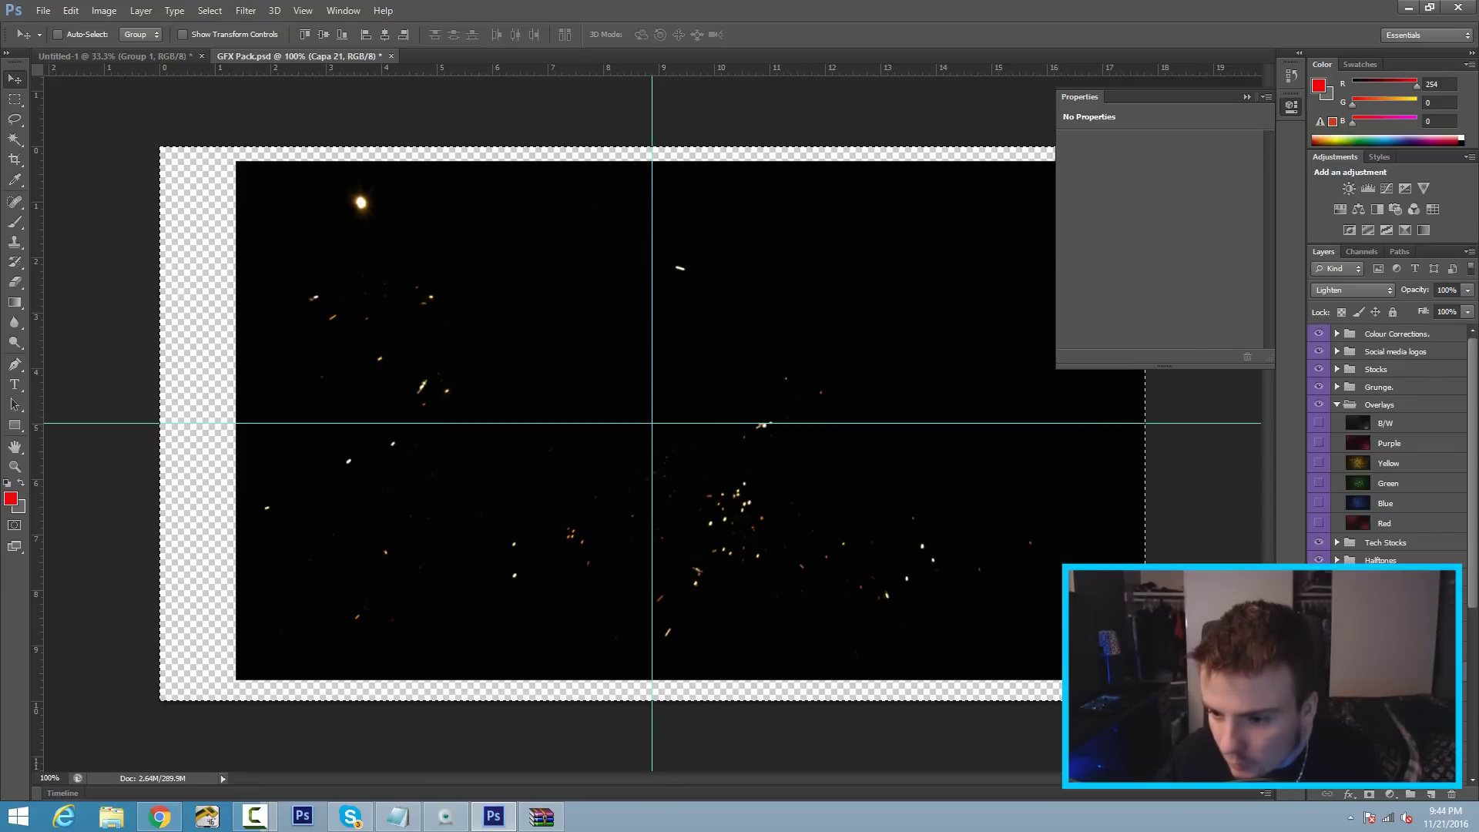
{"action": "left_click", "coordinate": [1337, 351]}
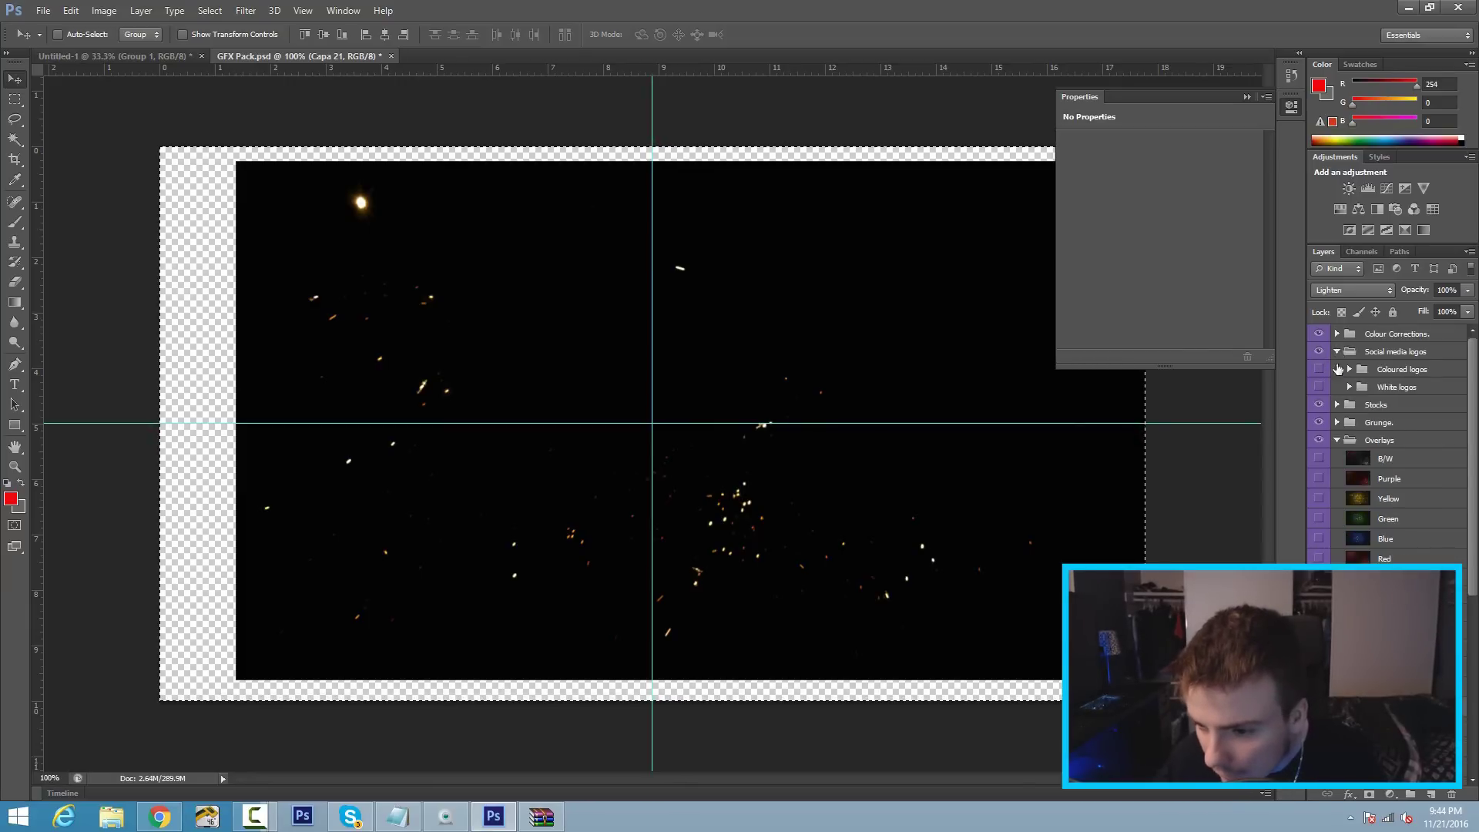
{"action": "left_click", "coordinate": [1347, 388]}
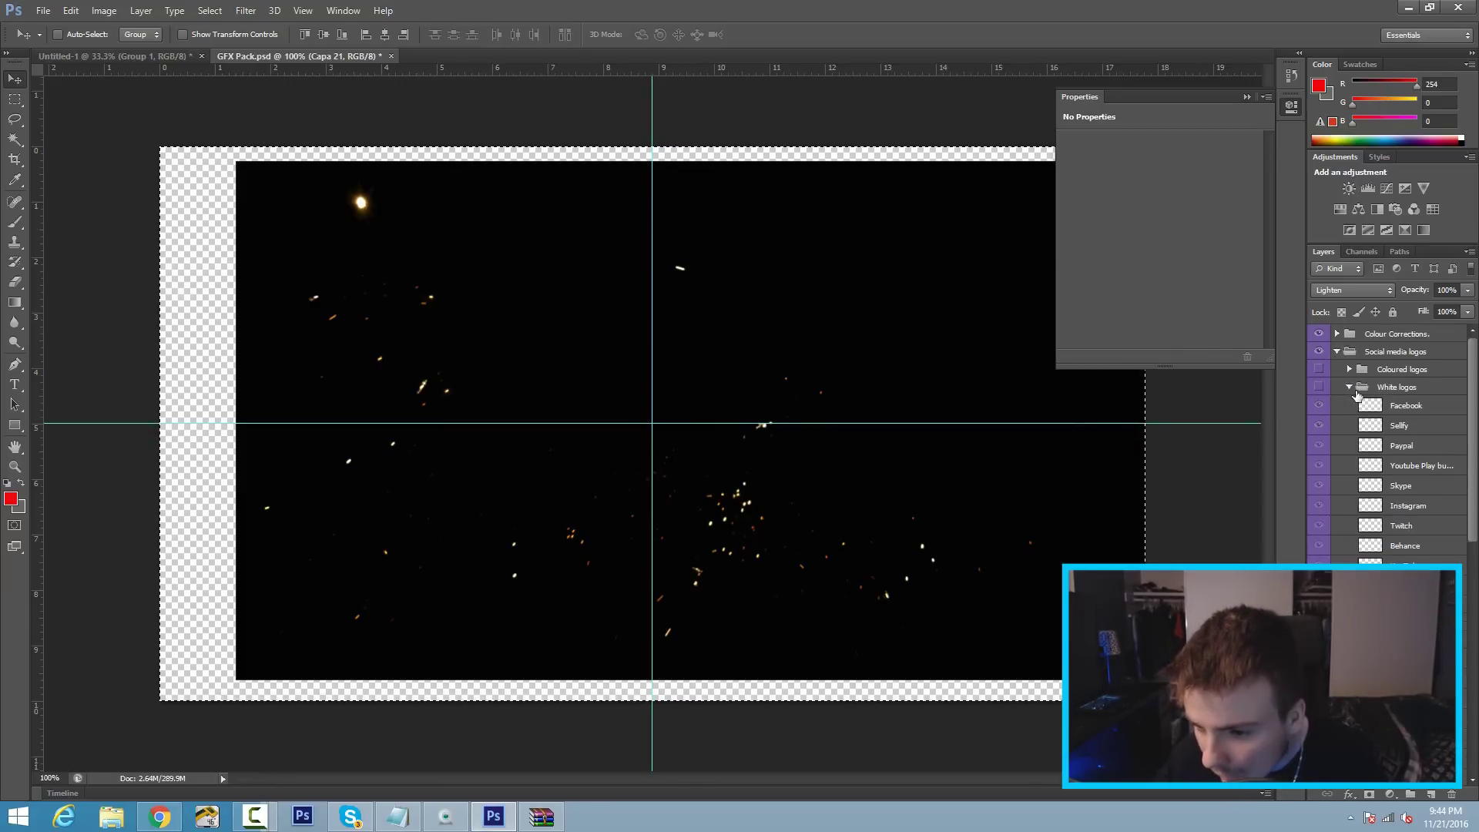
{"action": "left_click", "coordinate": [1411, 408]}
{"action": "left_click", "coordinate": [1318, 387]}
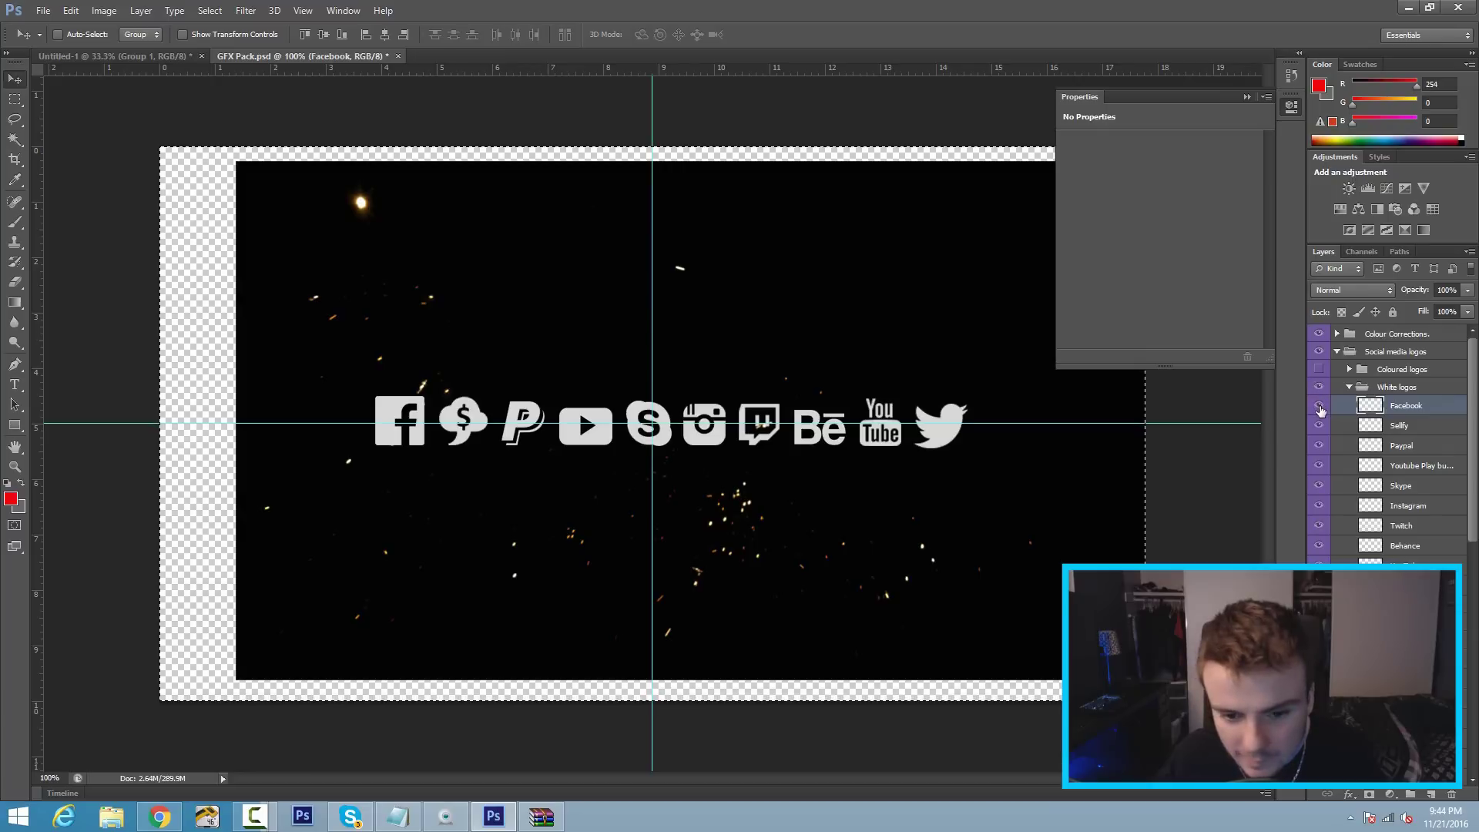
Try to bring the Facebook logo into Untitled-1 and undo the placement
{"action": "left_click", "coordinate": [1318, 405]}
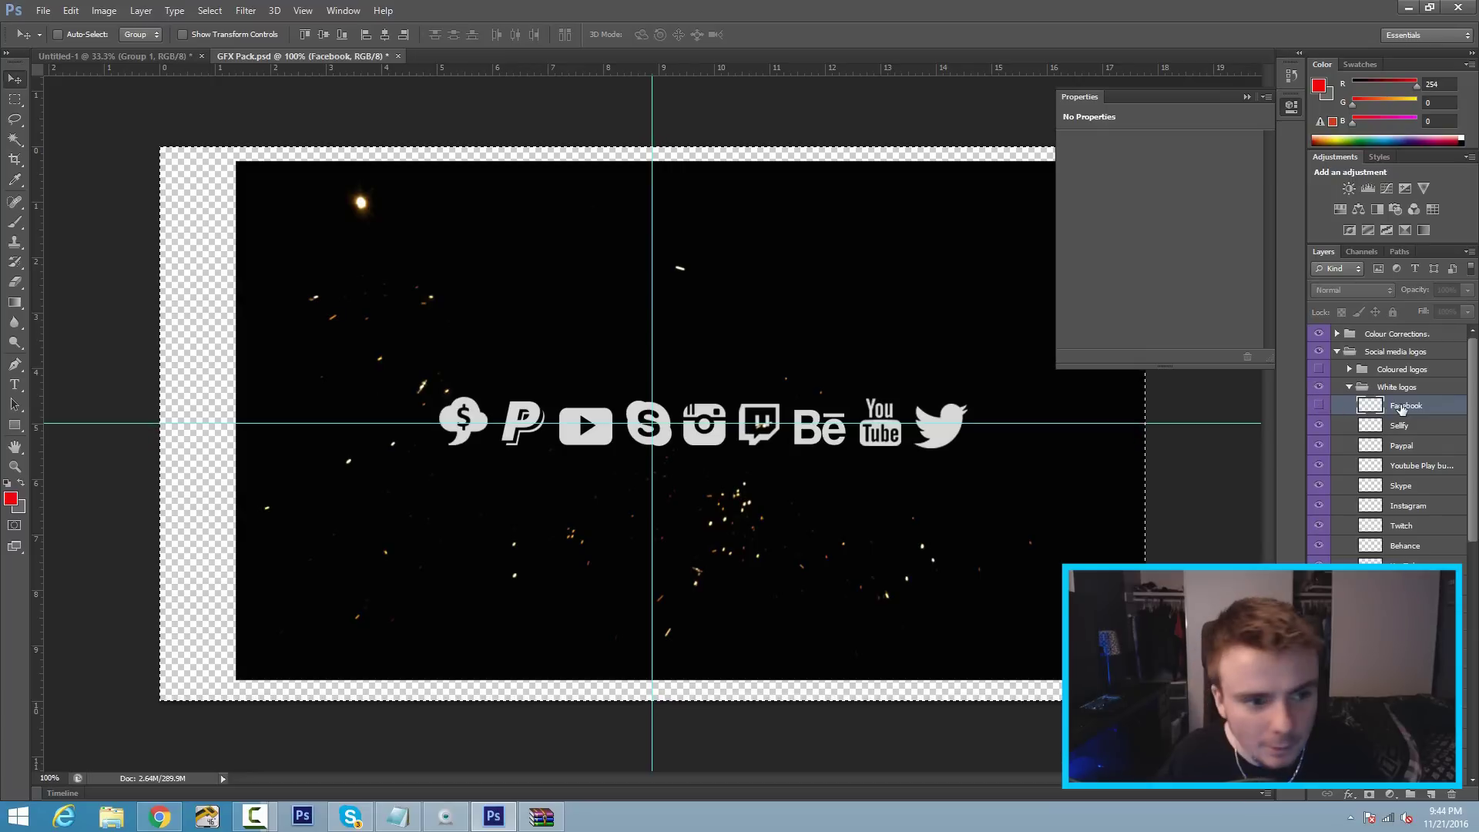
{"action": "left_click_drag", "start_coordinate": [122, 61], "coordinate": [539, 339]}
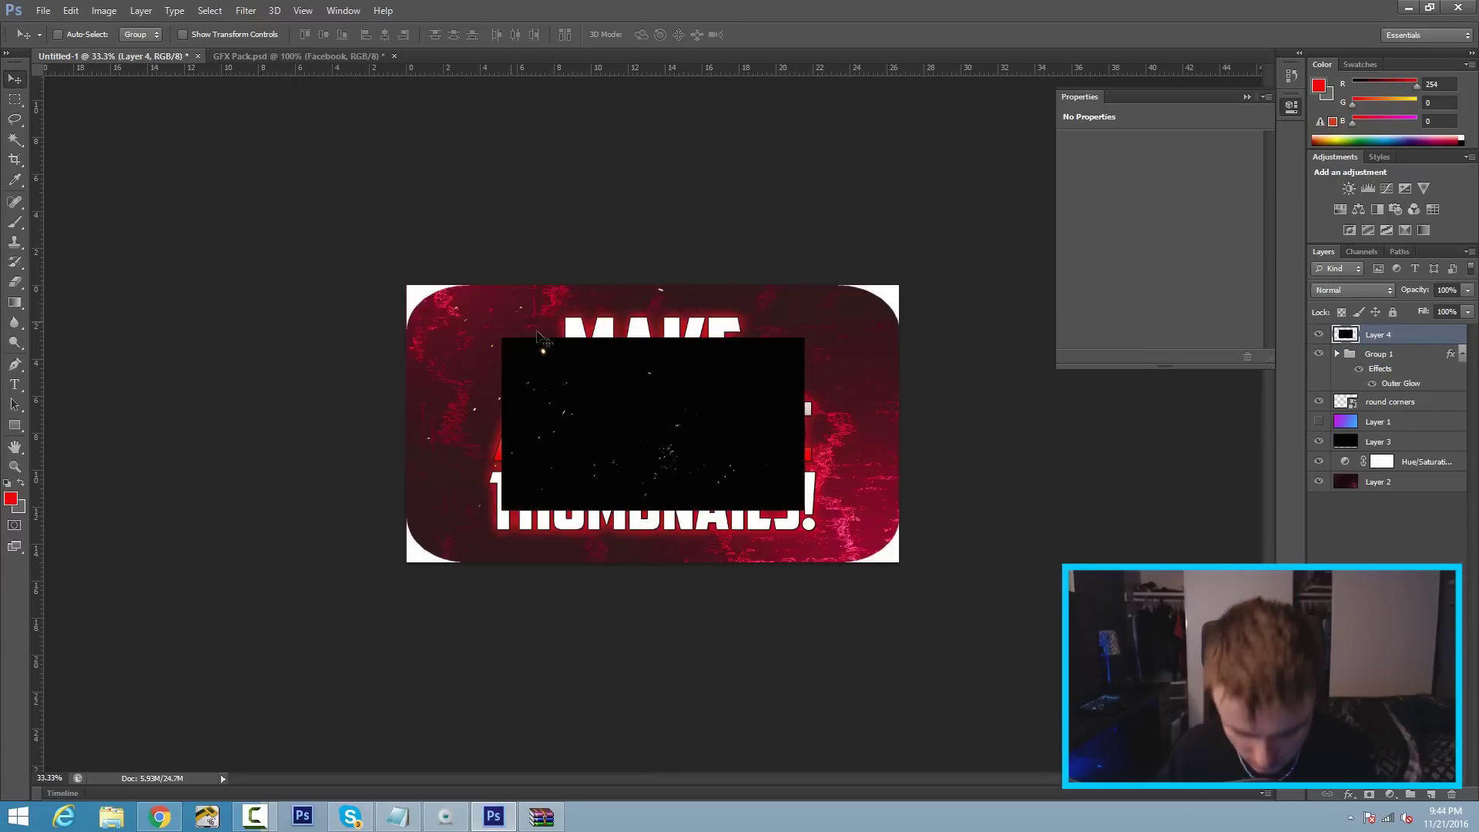
{"action": "key", "text": "ctrl+z"}
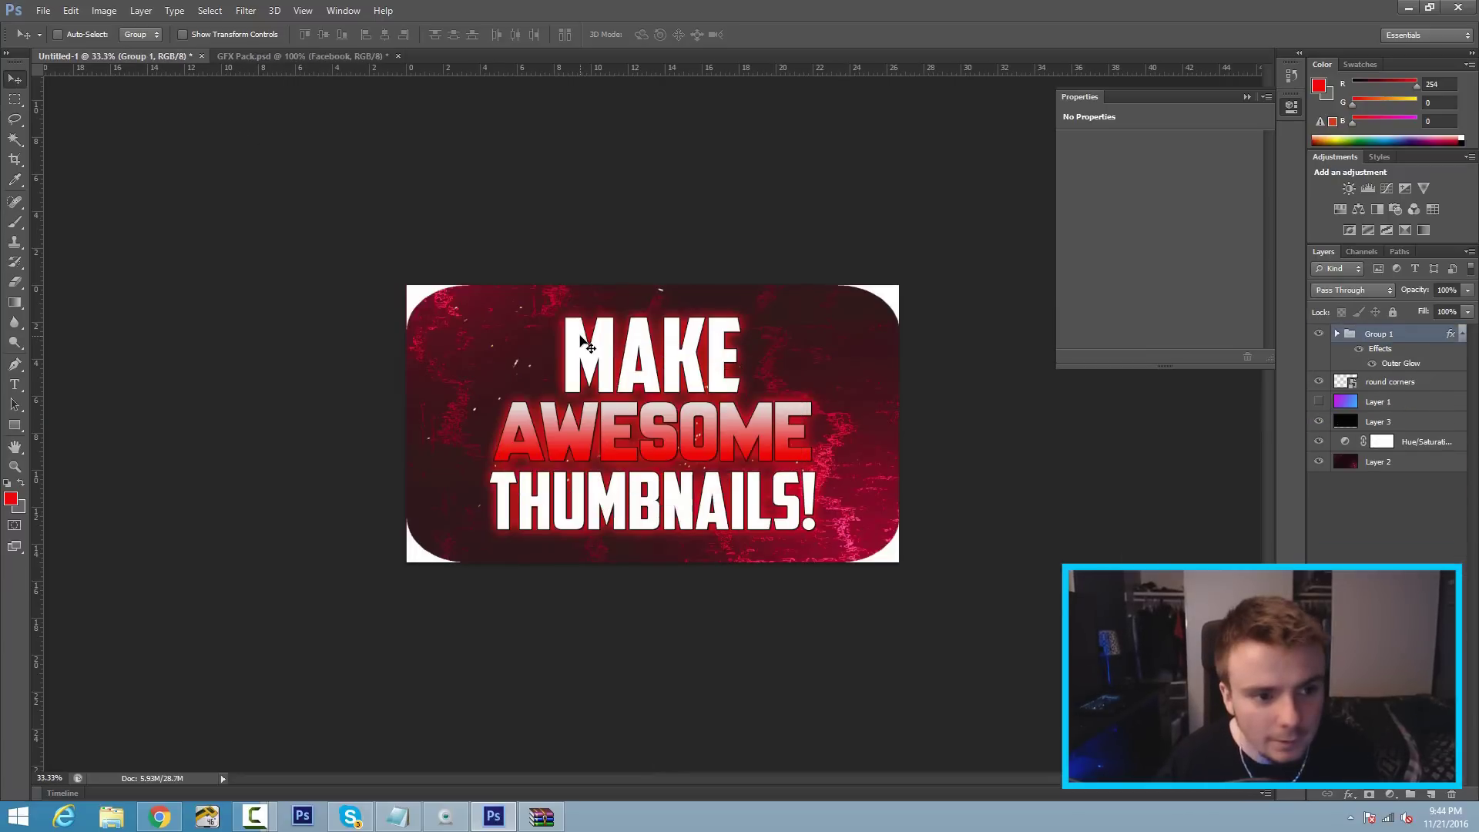
Hide the sparks image in GFX Pack.psd and make the white Facebook logo visible again
{"action": "left_click", "coordinate": [320, 57]}
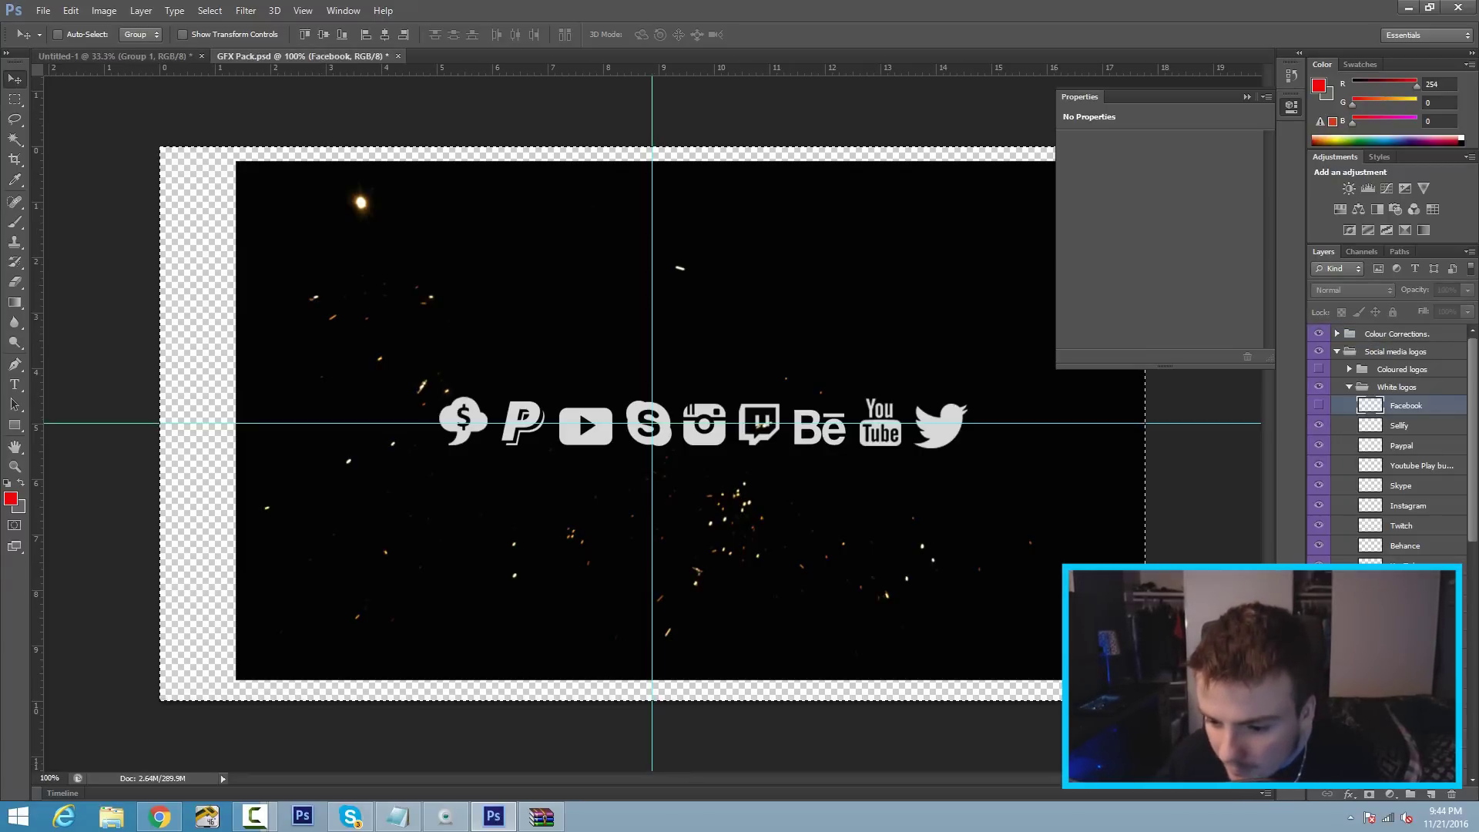
{"action": "scroll", "coordinate": [1386, 447], "scroll_direction": "down", "scroll_amount": 6}
{"action": "left_click", "coordinate": [1319, 451]}
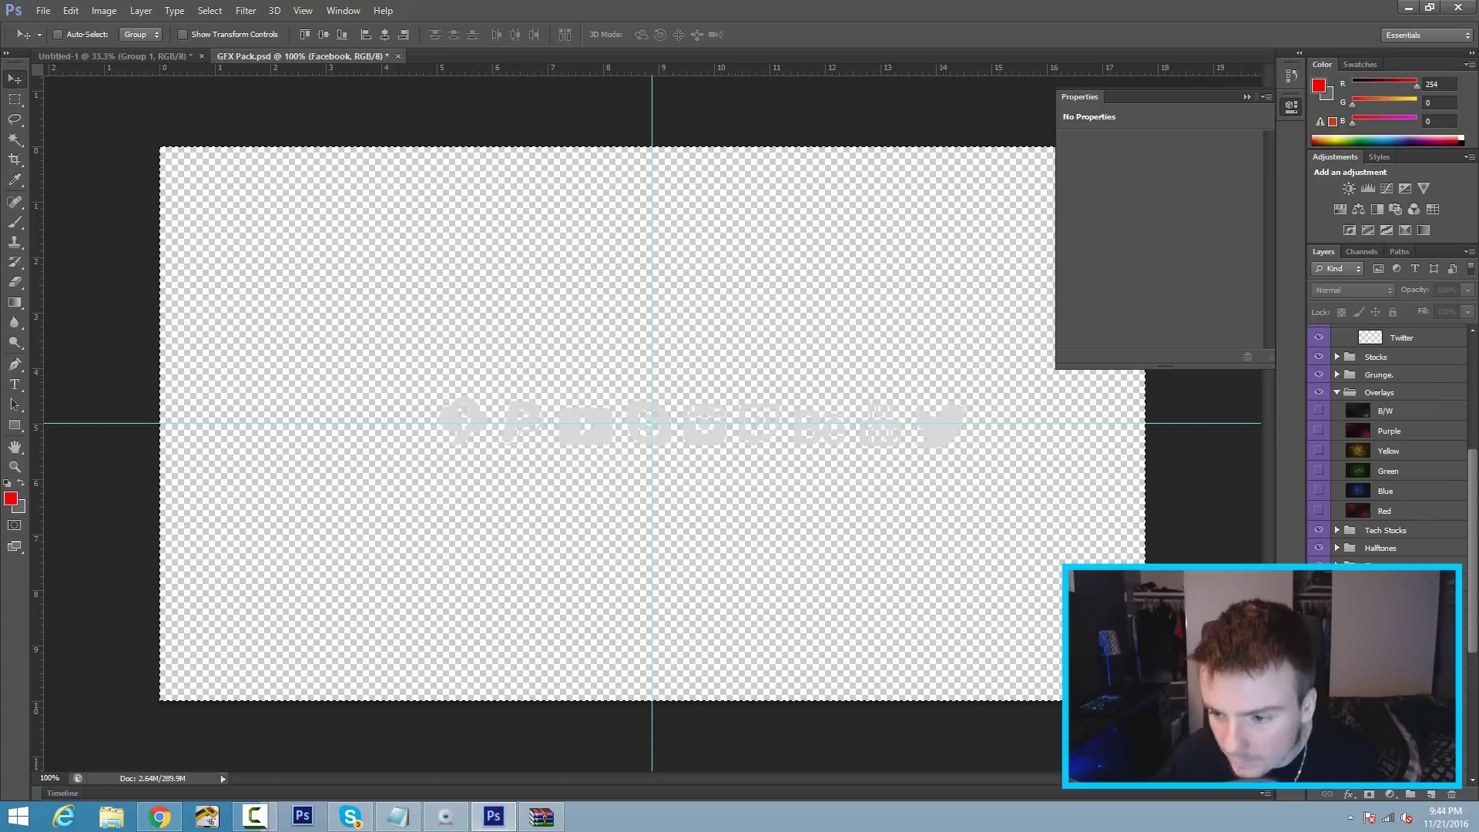
{"action": "scroll", "coordinate": [1386, 447], "scroll_direction": "up", "scroll_amount": 6}
{"action": "left_click", "coordinate": [1319, 405]}
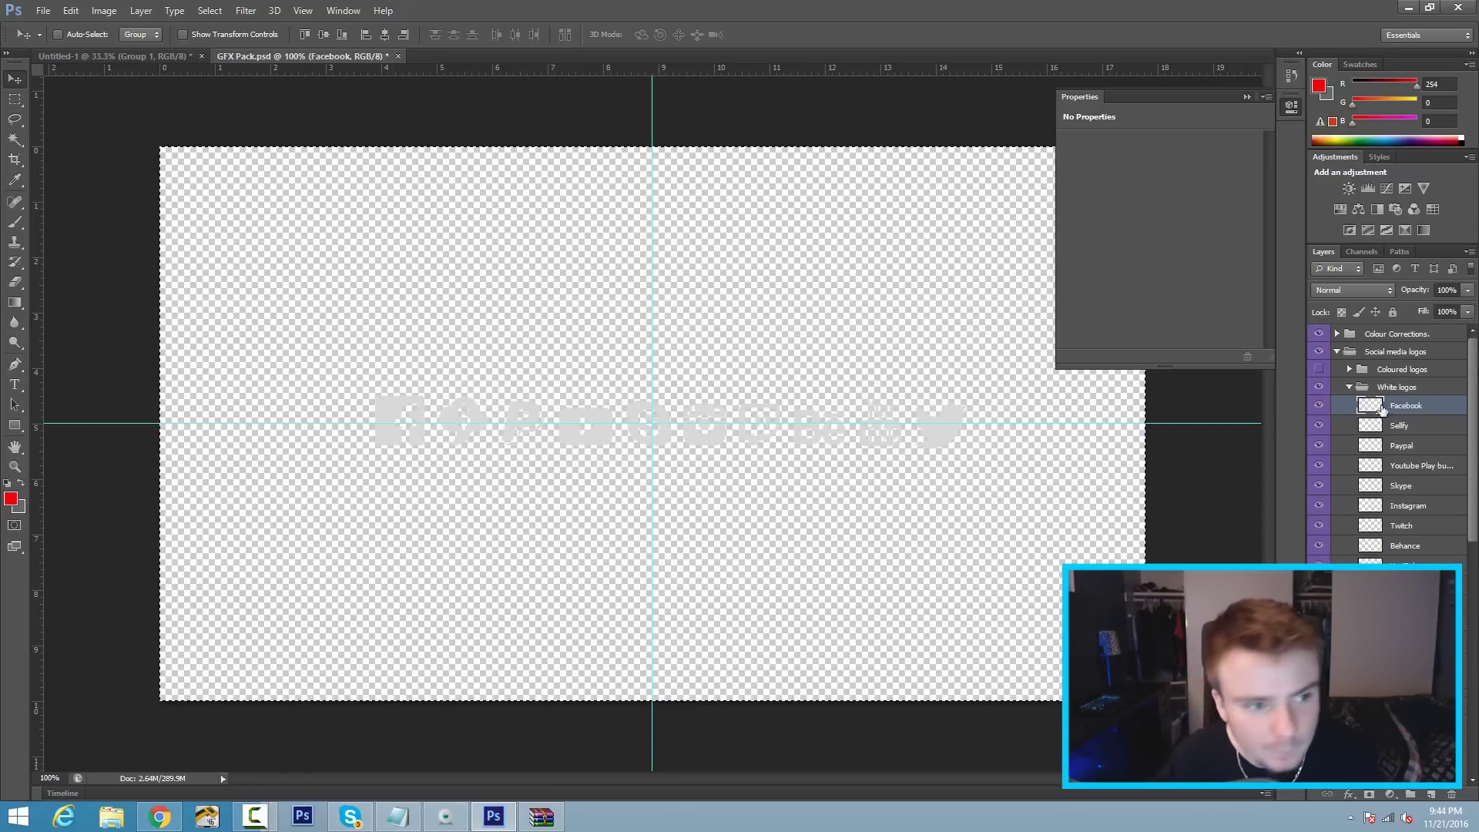
Try the Facebook logo in Untitled-1 to the left of the text and delete it again
{"action": "left_click", "coordinate": [81, 57]}
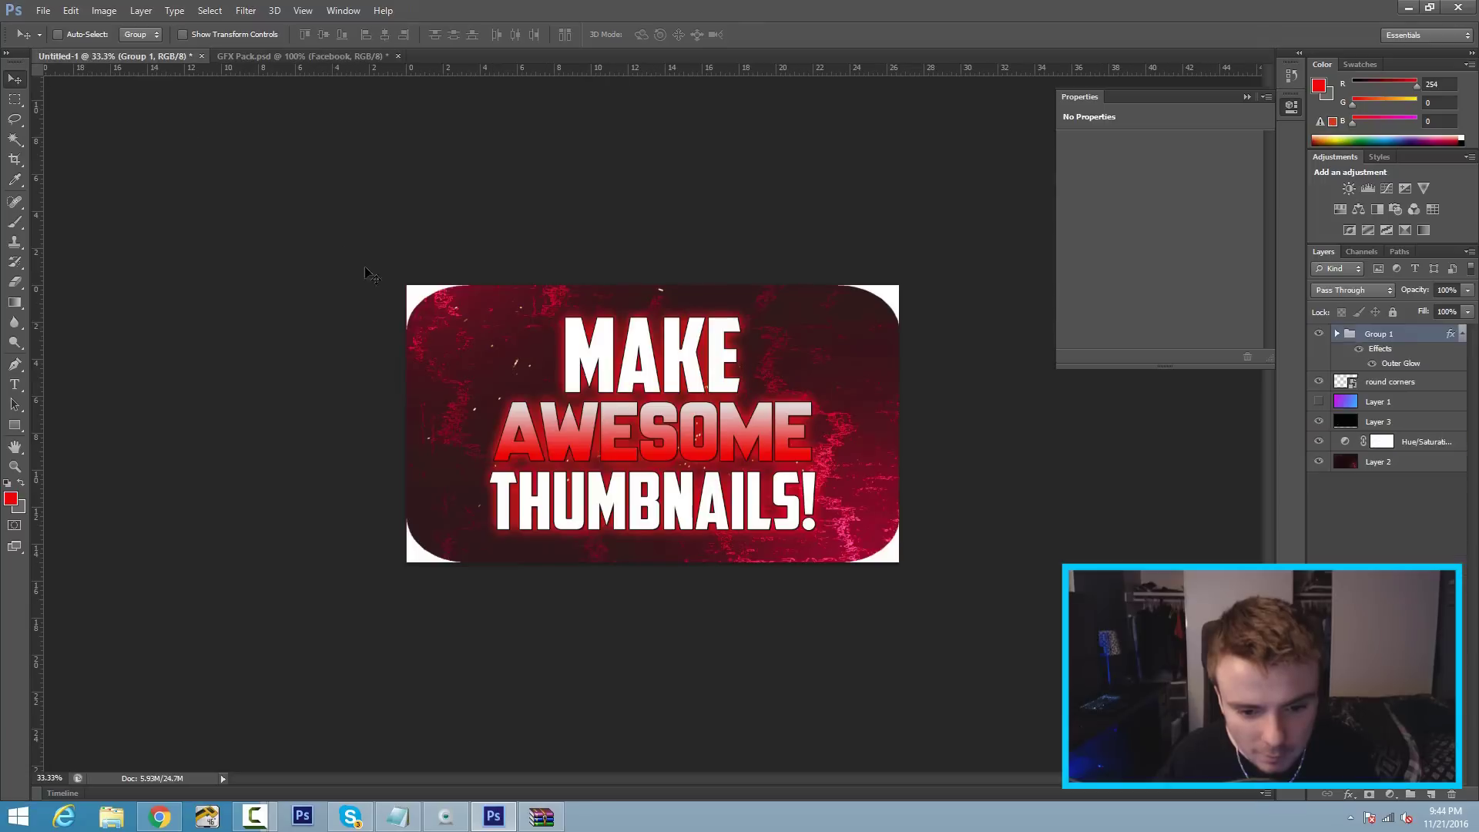
{"action": "left_click_drag", "start_coordinate": [605, 418], "coordinate": [459, 455]}
{"action": "key", "text": "ctrl+t"}
{"action": "key", "text": "Return"}
{"action": "key", "text": "Delete"}
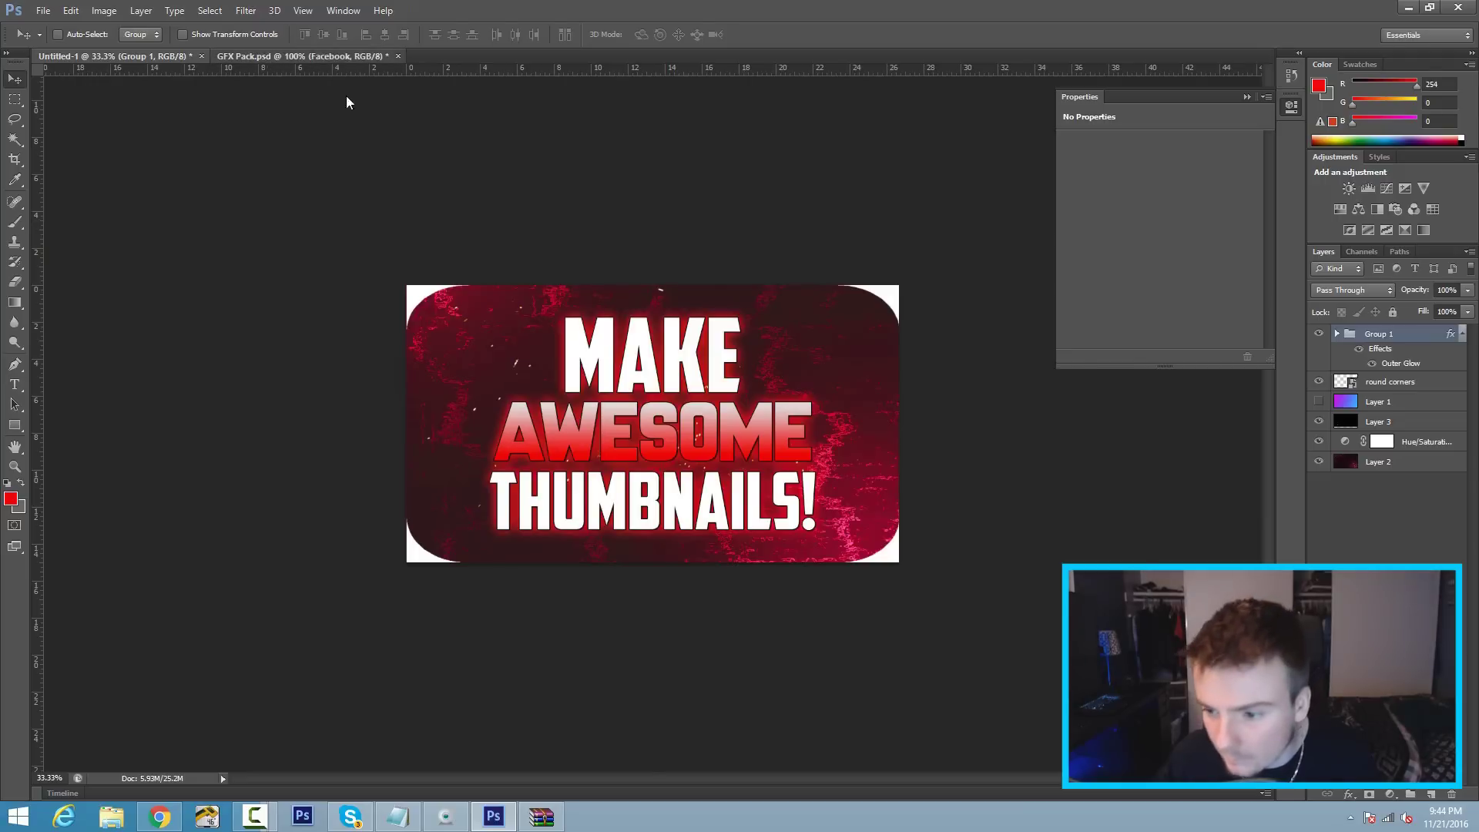
Bring the white Youtube Play button logo from GFX Pack.psd into Untitled-1, left of "THUMBNAILS!", and tilt it slightly clockwise
{"action": "left_click", "coordinate": [277, 57]}
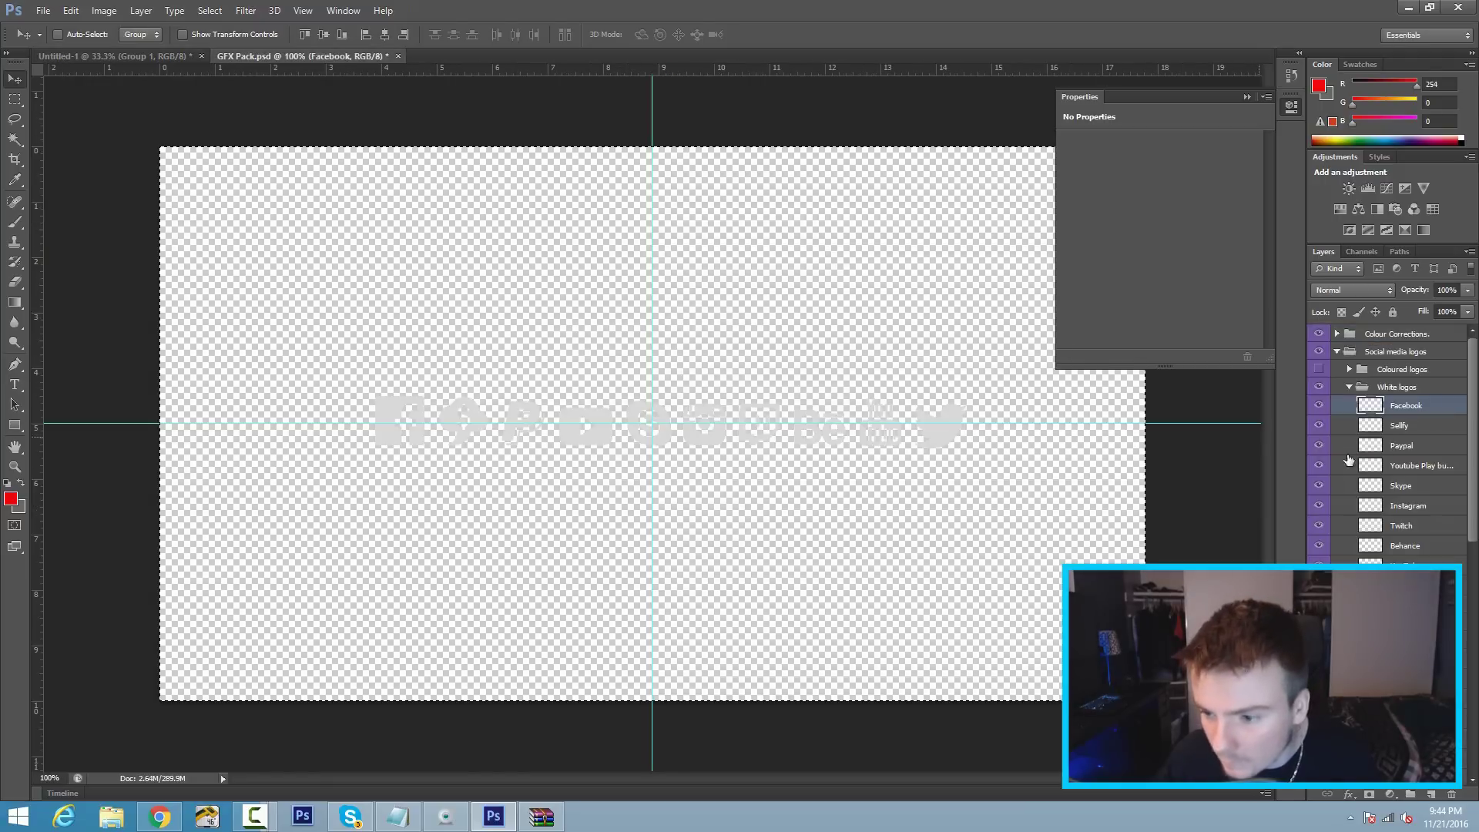
{"action": "left_click", "coordinate": [1406, 467]}
{"action": "left_click", "coordinate": [1318, 465]}
{"action": "left_click", "coordinate": [1318, 465]}
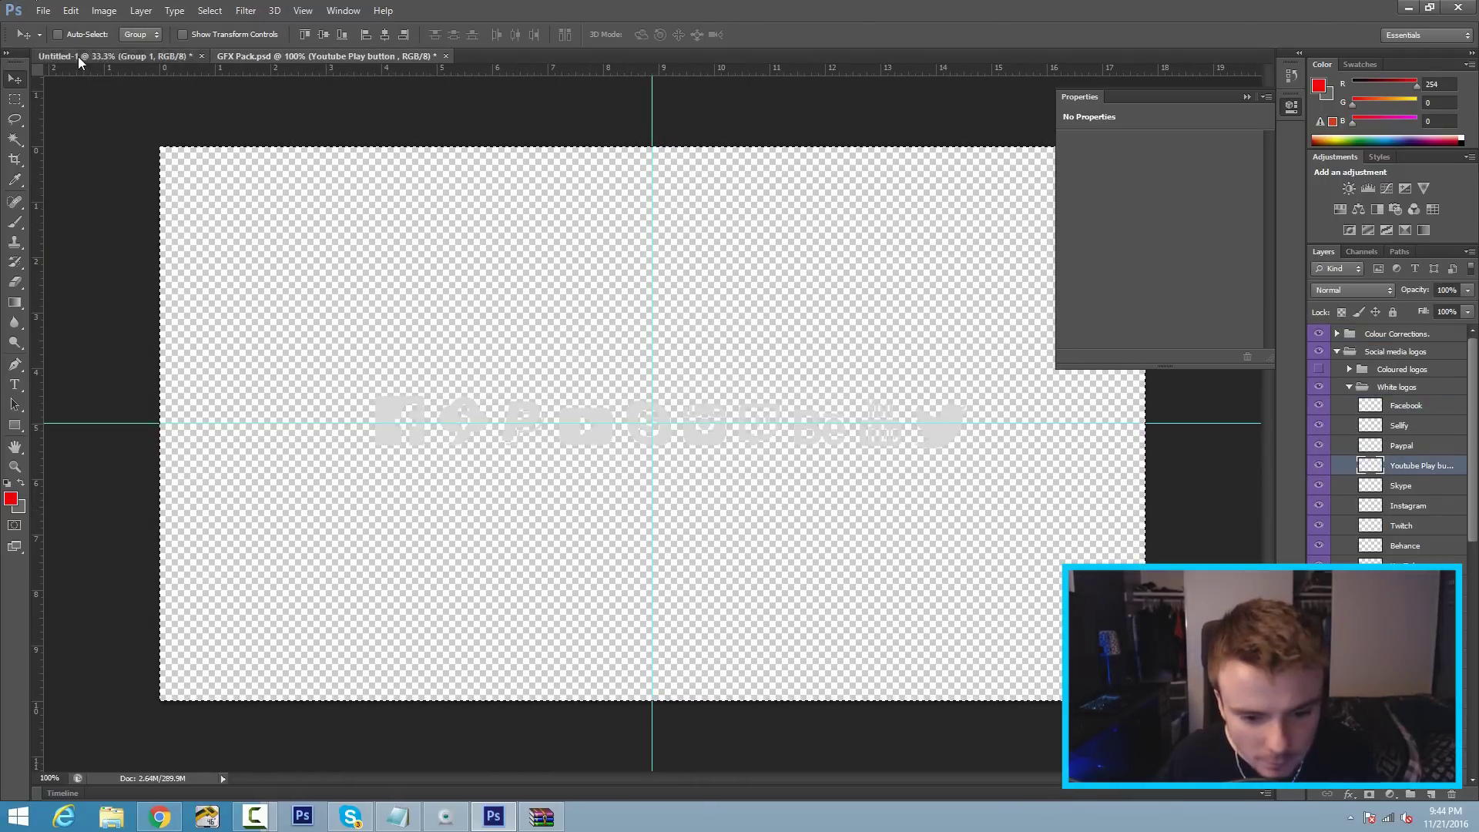
{"action": "left_click", "coordinate": [107, 56]}
{"action": "key", "text": "ctrl+v"}
{"action": "left_click_drag", "start_coordinate": [658, 426], "coordinate": [464, 509]}
{"action": "key", "text": "ctrl+t"}
{"action": "key", "text": "Return"}
Bring the white YouTube logo from GFX Pack.psd into Untitled-1, right of "THUMBNAILS!", scale it down and tilt it counter-clockwise
{"action": "left_click", "coordinate": [274, 58]}
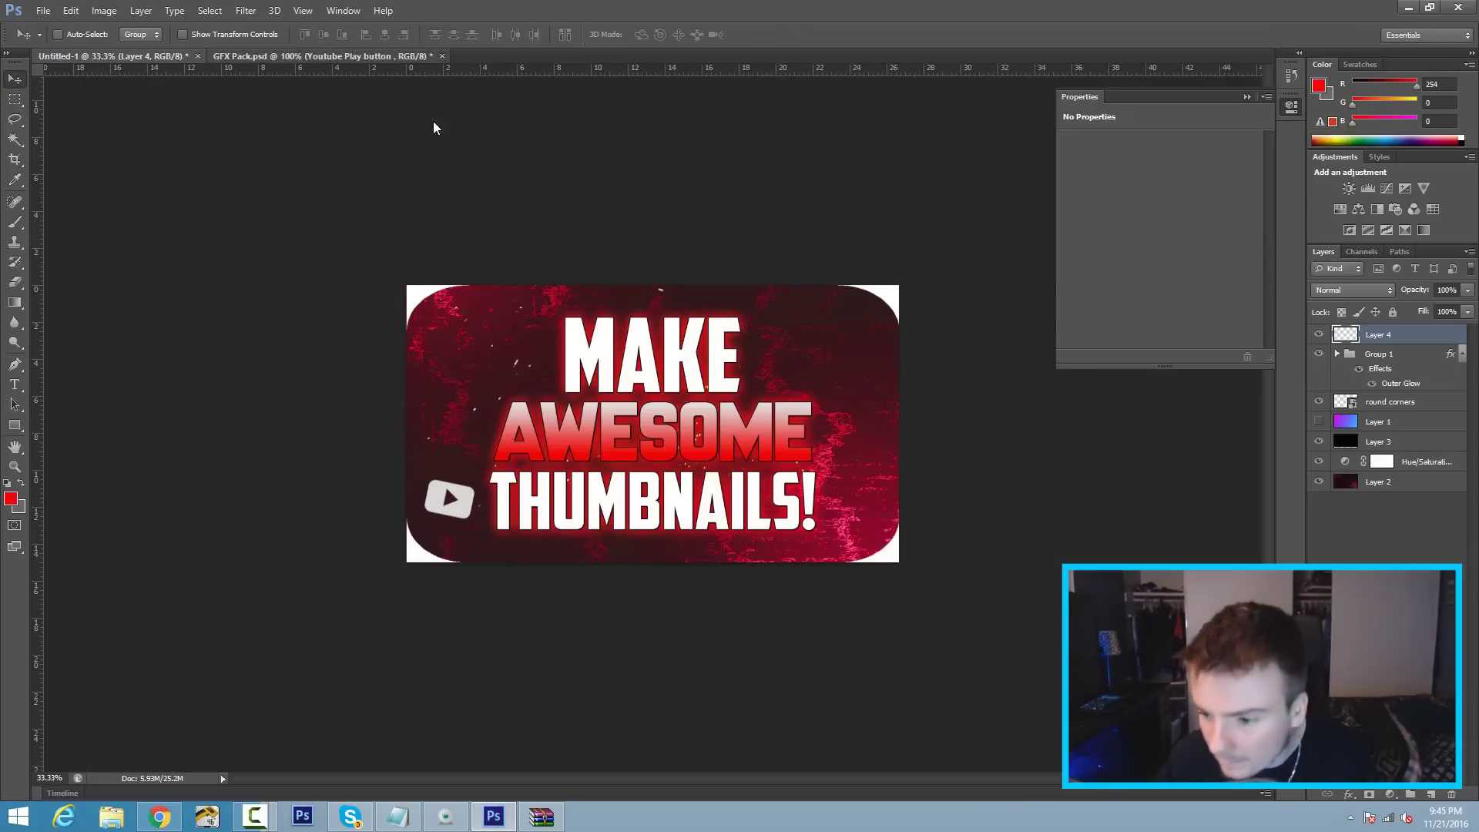
{"action": "left_click", "coordinate": [1433, 566]}
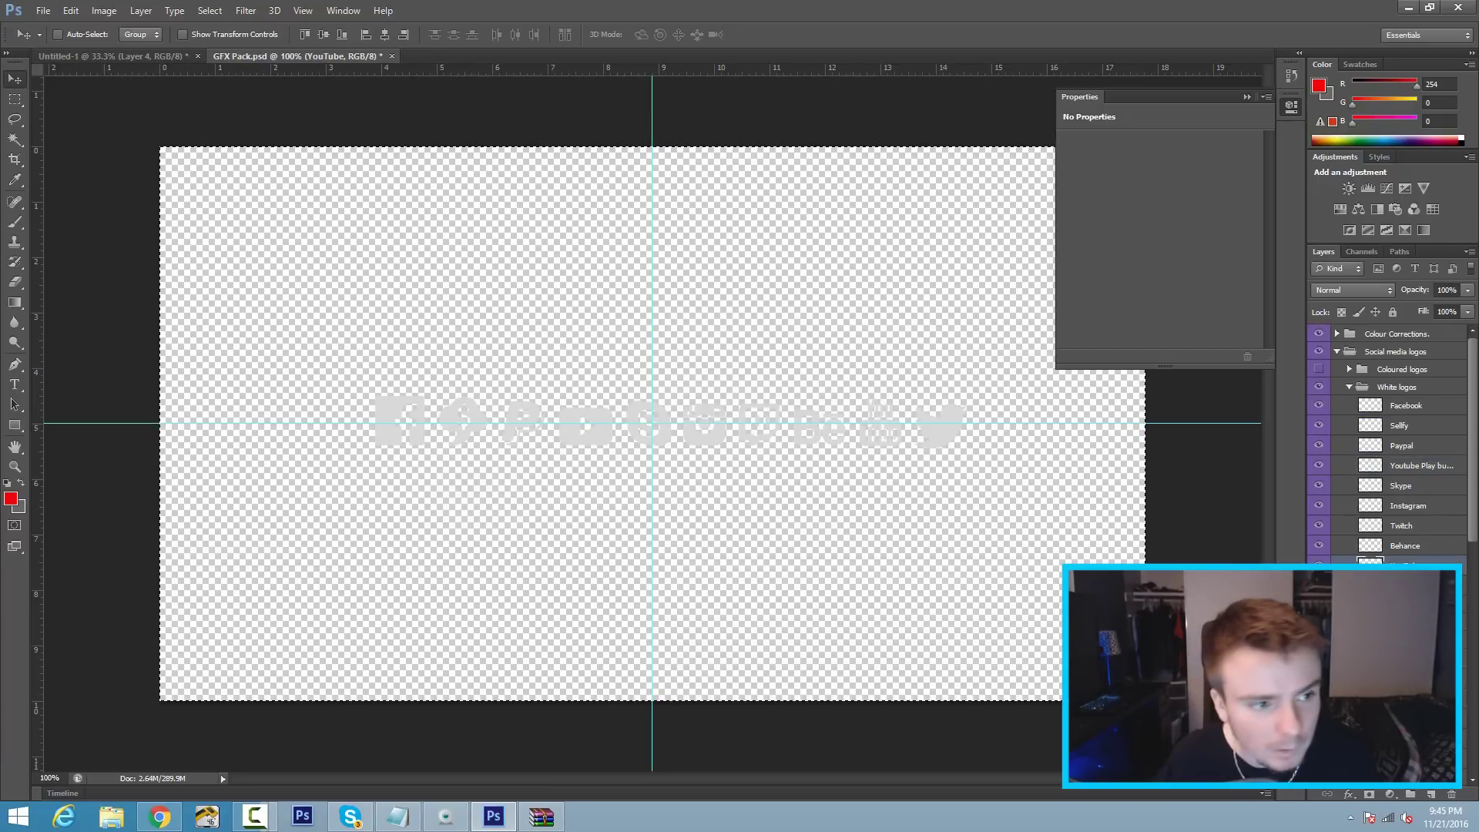
{"action": "left_click_drag", "start_coordinate": [4, 8], "coordinate": [884, 517]}
{"action": "key", "text": "ctrl+t"}
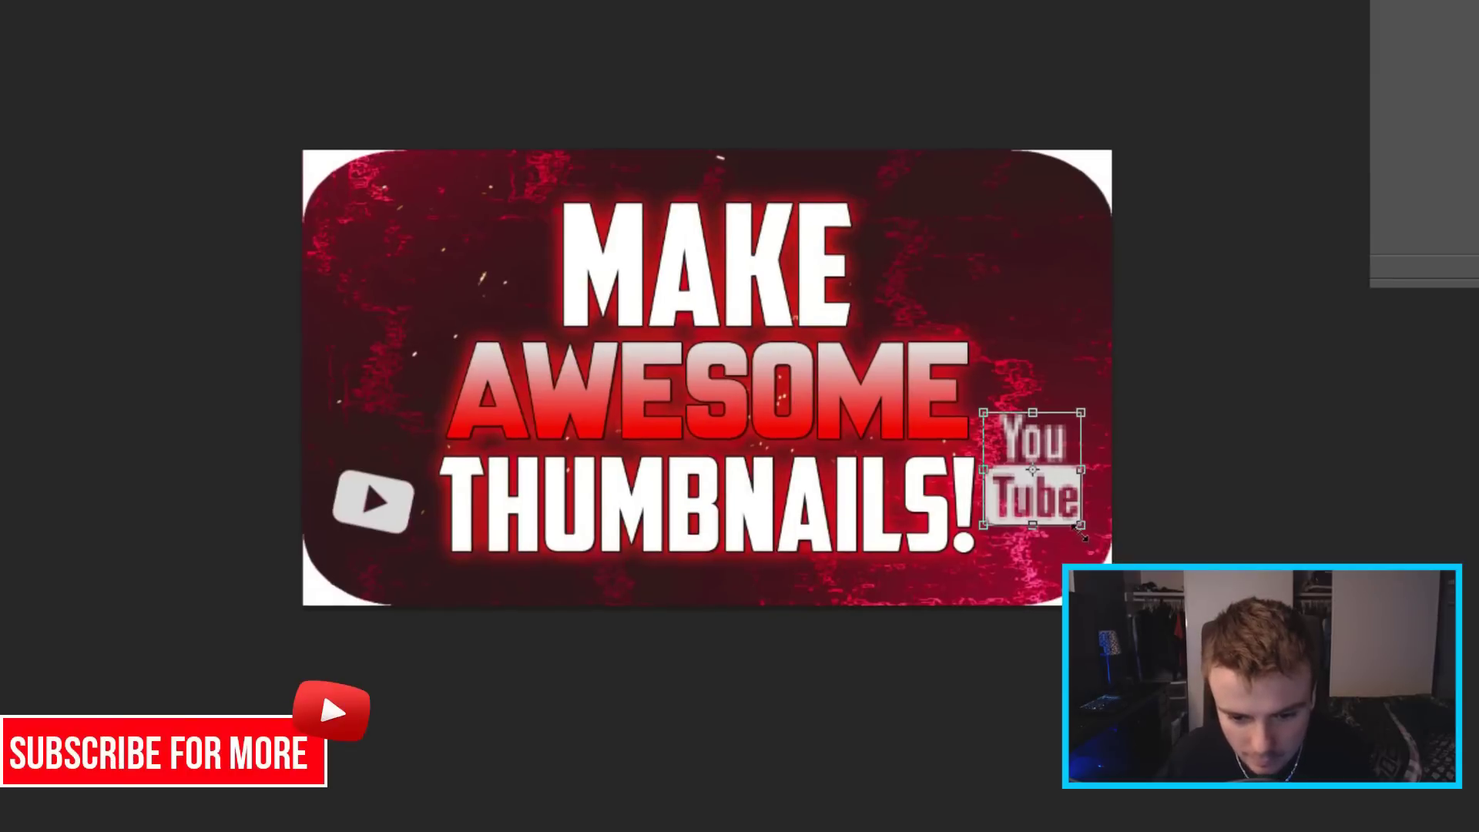
{"action": "left_click_drag", "start_coordinate": [1083, 533], "coordinate": [1049, 502]}
{"action": "key", "text": "Return"}
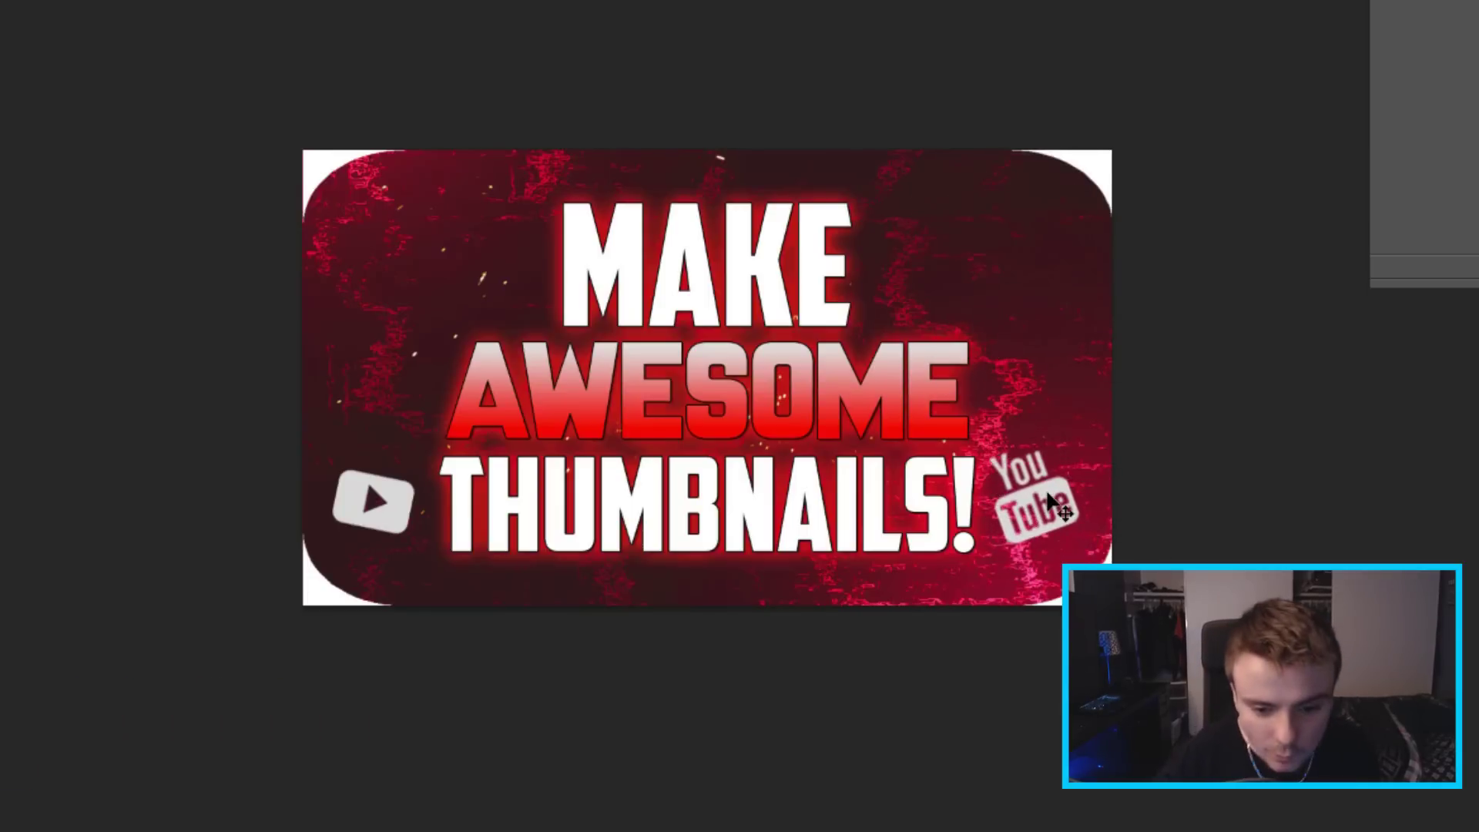
Rotate the YouTube logo clockwise to a slight tilt and nudge its position beside "THUMBNAILS!"
{"action": "key", "text": "ctrl+minus"}
{"action": "key", "text": "ctrl+minus"}
{"action": "key", "text": "ctrl+minus"}
{"action": "key", "text": "ctrl+plus"}
{"action": "key", "text": "ctrl+plus"}
{"action": "key", "text": "ctrl+plus"}
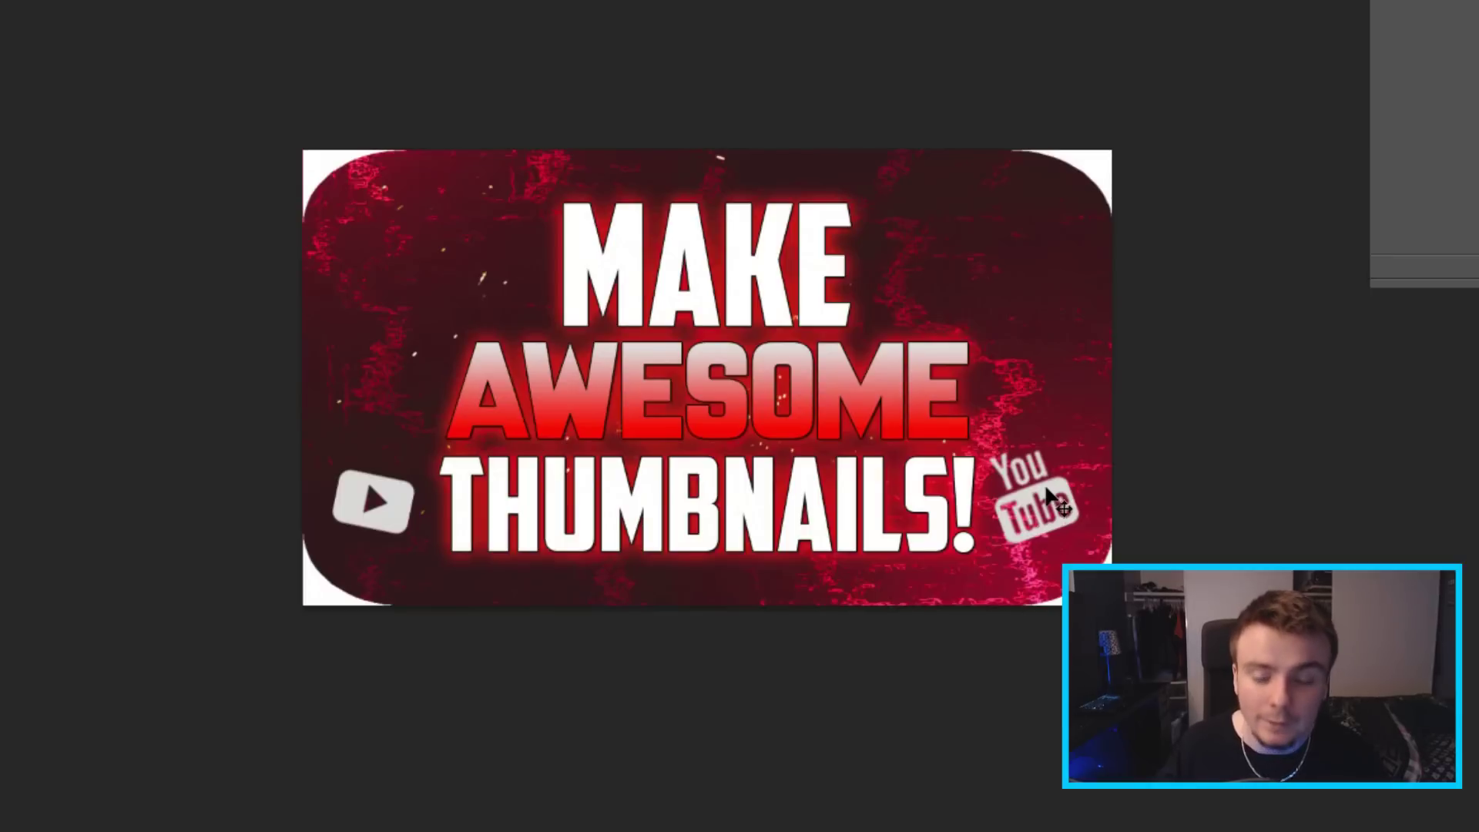
{"action": "mouse_move", "coordinate": [1065, 510]}
{"action": "left_mouse_down"}
{"action": "mouse_move", "coordinate": [990, 245]}
{"action": "mouse_move", "coordinate": [305, 258]}
{"action": "mouse_move", "coordinate": [439, 284]}
{"action": "mouse_move", "coordinate": [485, 177]}
{"action": "mouse_move", "coordinate": [1048, 490]}
{"action": "left_mouse_up"}
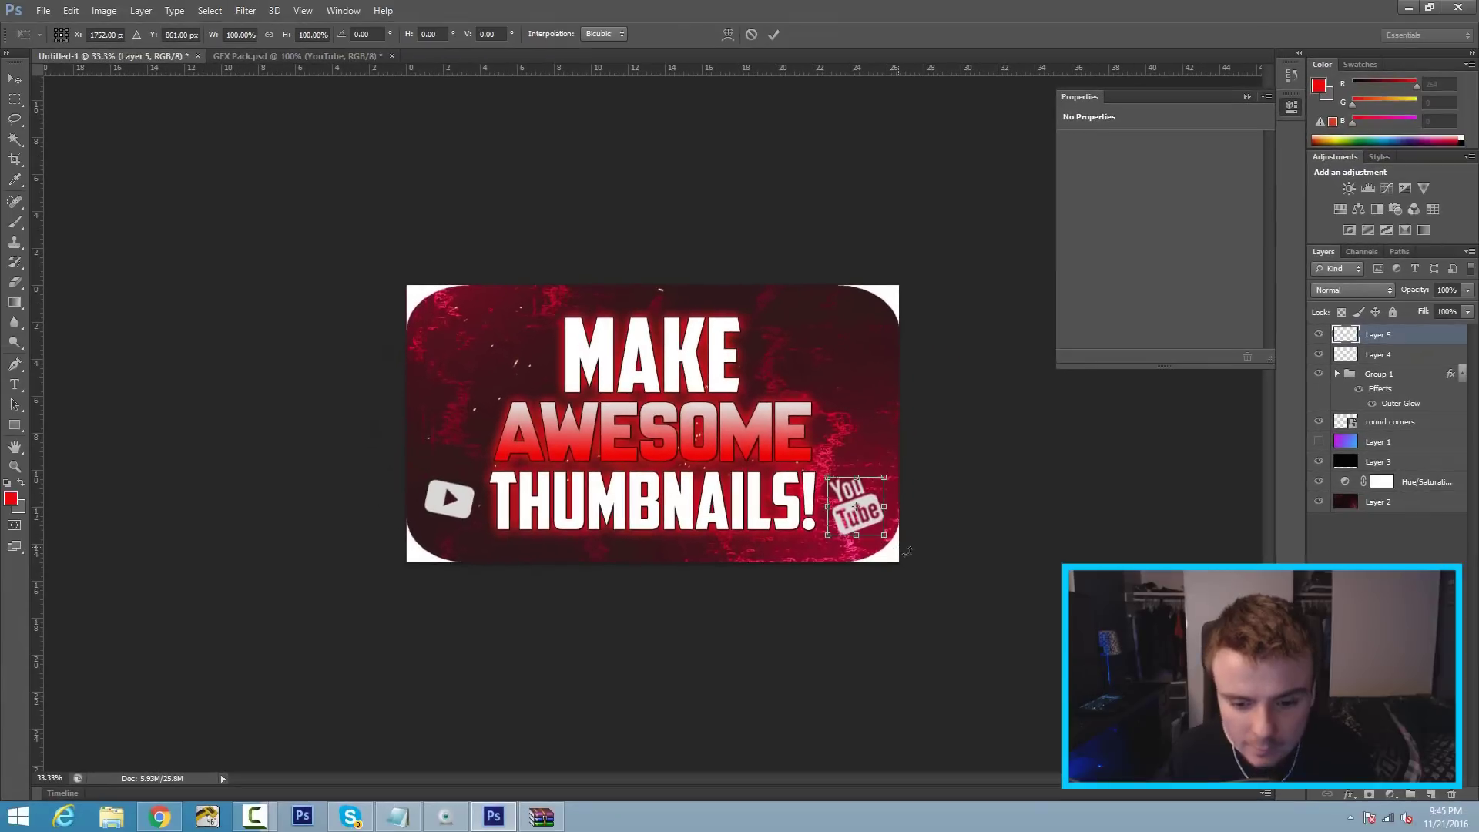
{"action": "left_click_drag", "start_coordinate": [907, 550], "coordinate": [903, 562]}
{"action": "key", "text": "Return"}
{"action": "left_click_drag", "start_coordinate": [852, 514], "coordinate": [855, 520]}
{"action": "key", "text": "ctrl+minus"}
{"action": "key", "text": "ctrl+minus"}
{"action": "key", "text": "ctrl+minus"}
{"action": "key", "text": "ctrl+minus"}
{"action": "key", "text": "ctrl+minus"}
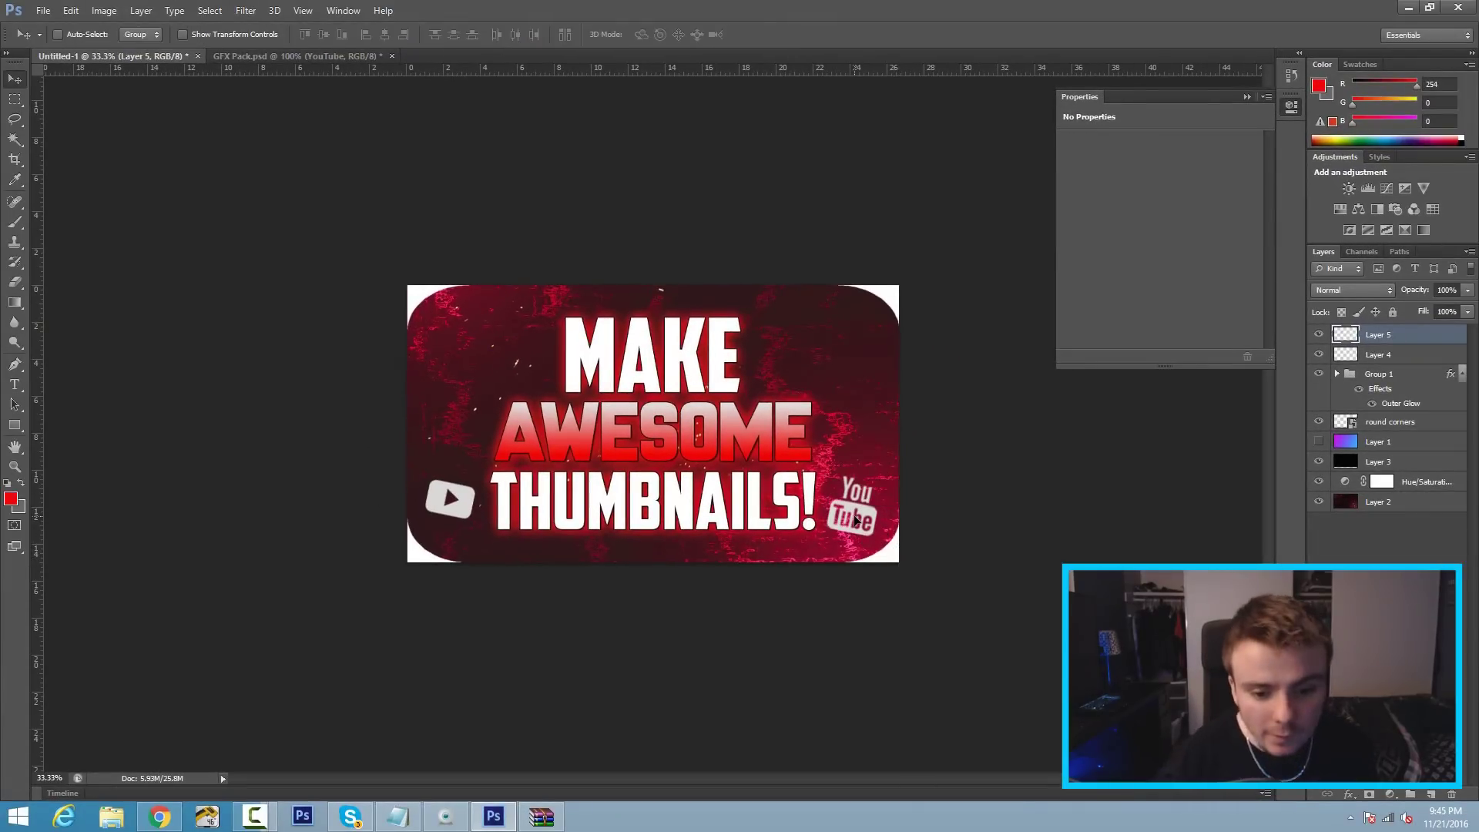
{"action": "key", "text": "ctrl+plus"}
{"action": "key", "text": "ctrl+plus"}
{"action": "key", "text": "ctrl+plus"}
{"action": "key", "text": "ctrl+plus"}
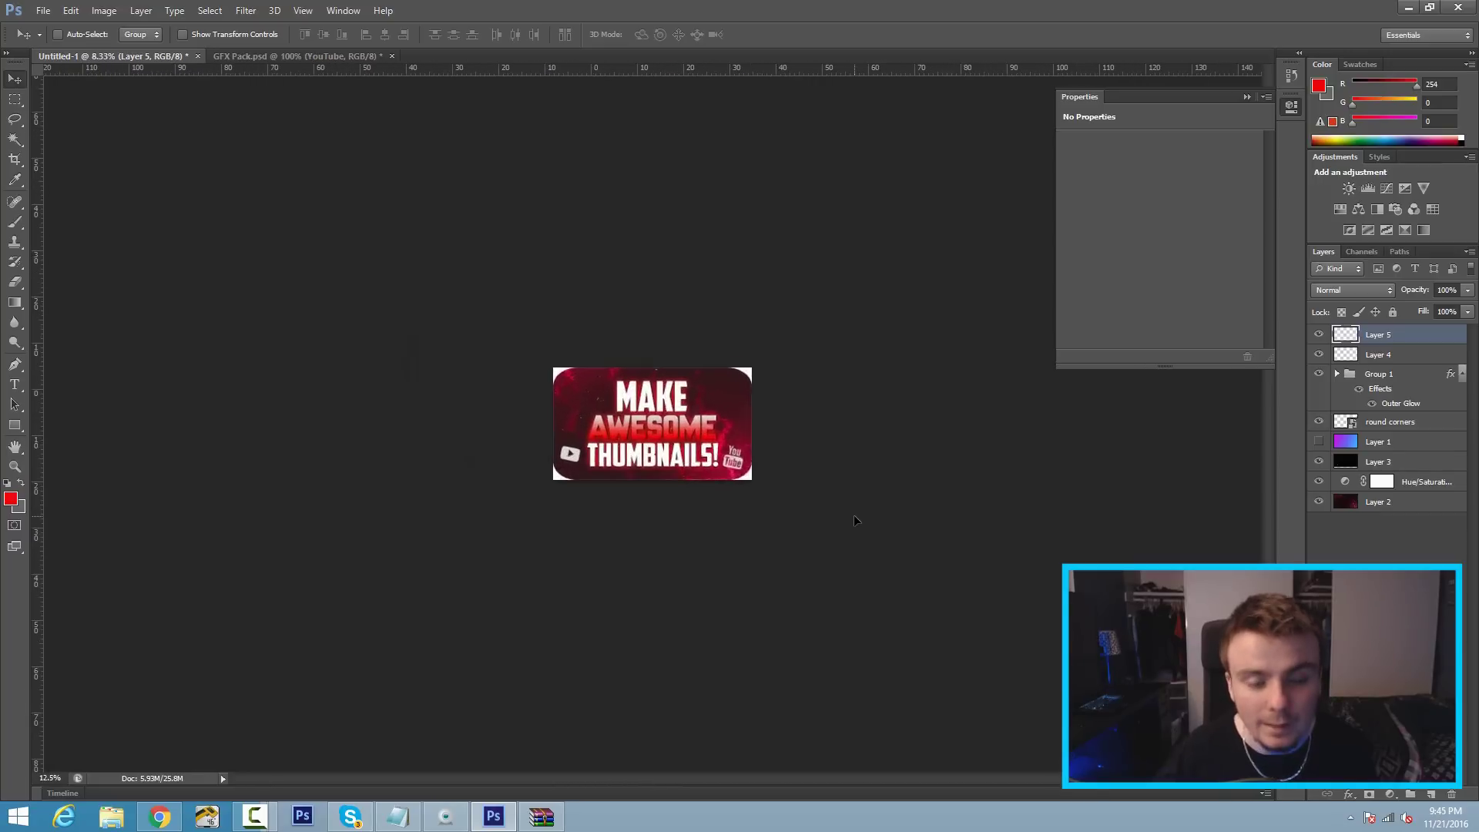
Save a flattened copy of the design to the Desktop as a JPEG named THUMBNAIL, at Maximum quality 12
{"action": "left_click", "coordinate": [42, 11]}
{"action": "left_click", "coordinate": [82, 192]}
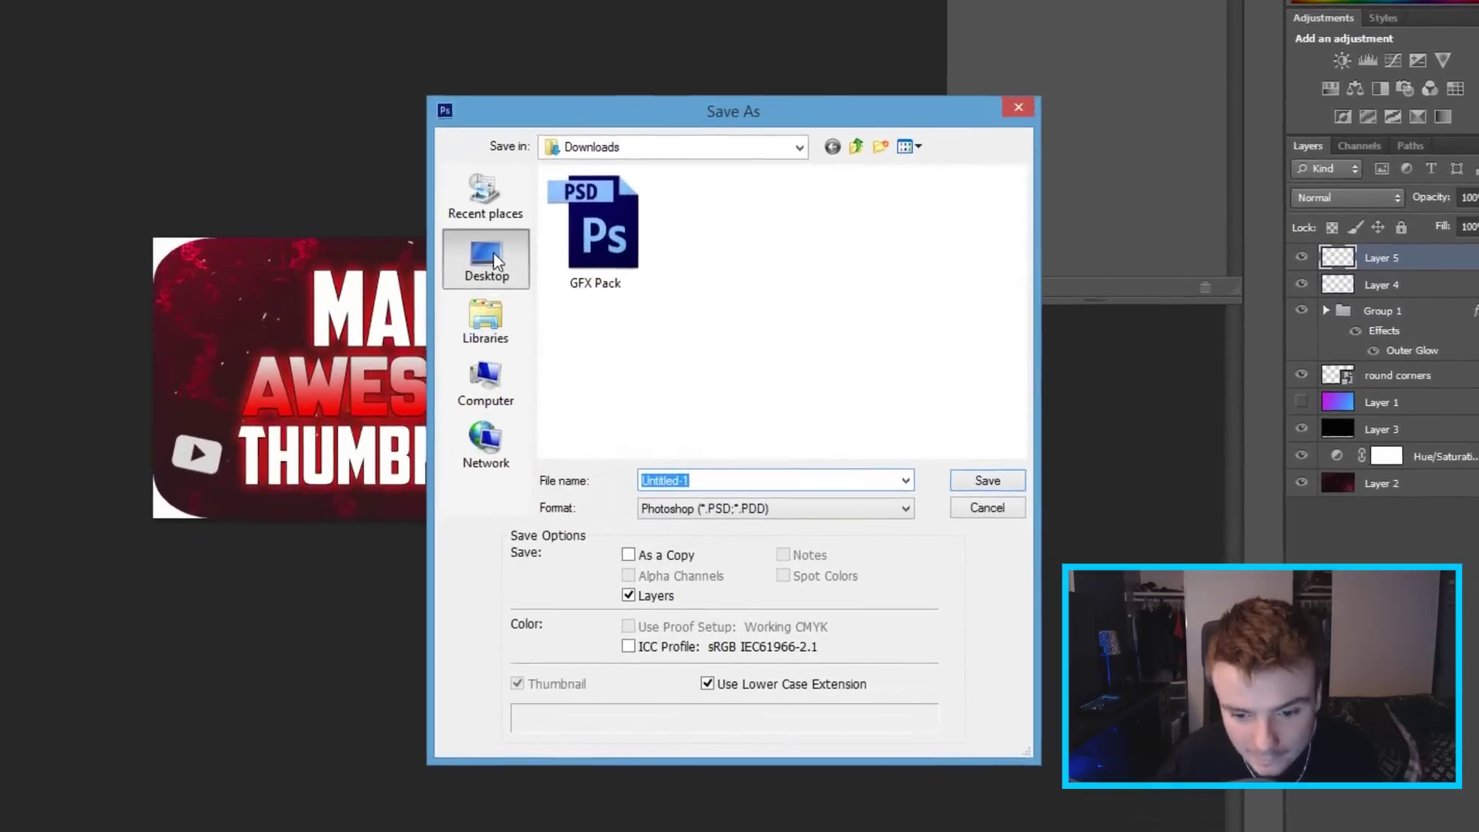
{"action": "left_click", "coordinate": [486, 261]}
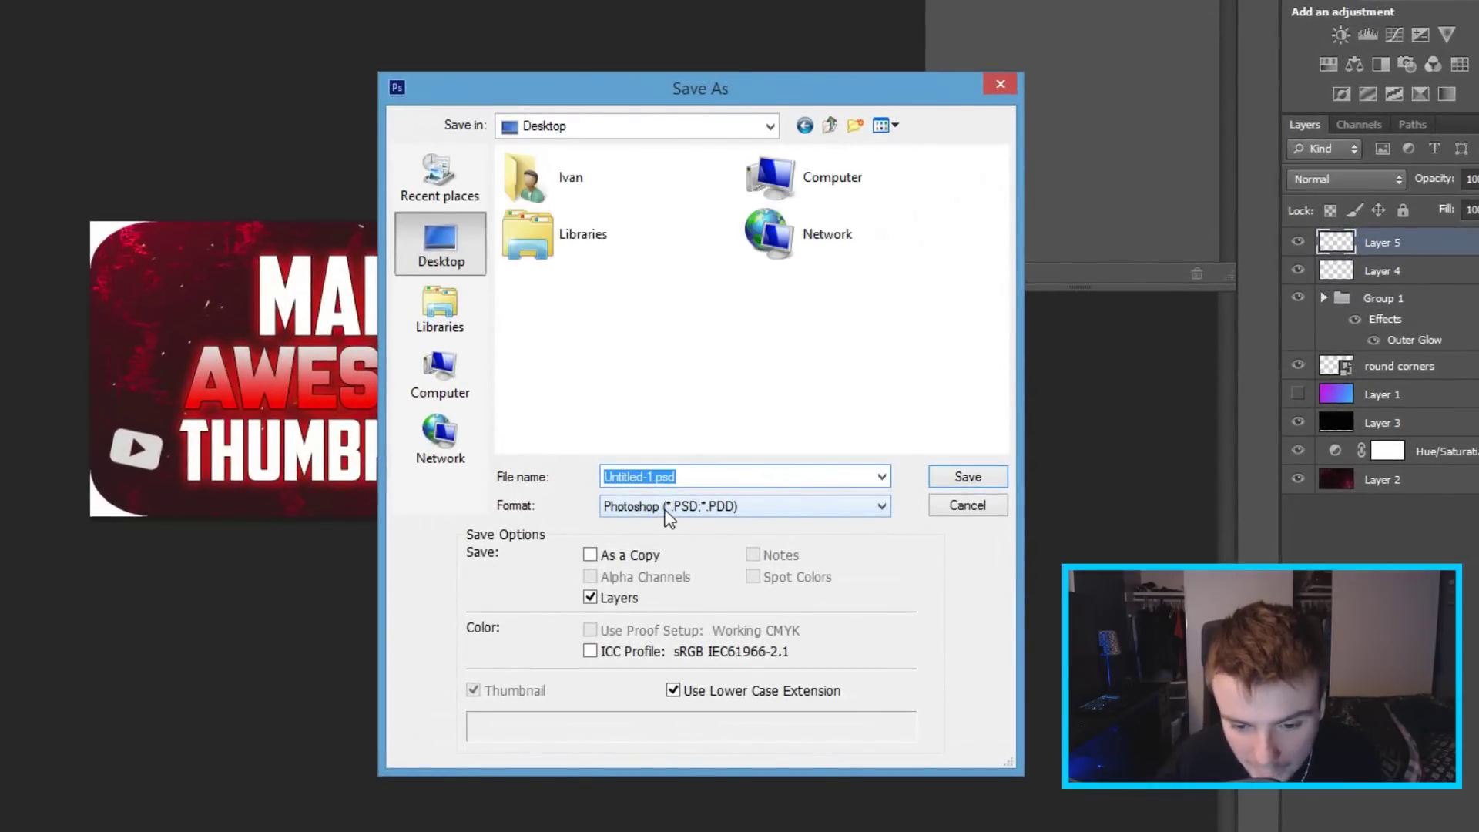
{"action": "left_click", "coordinate": [653, 511]}
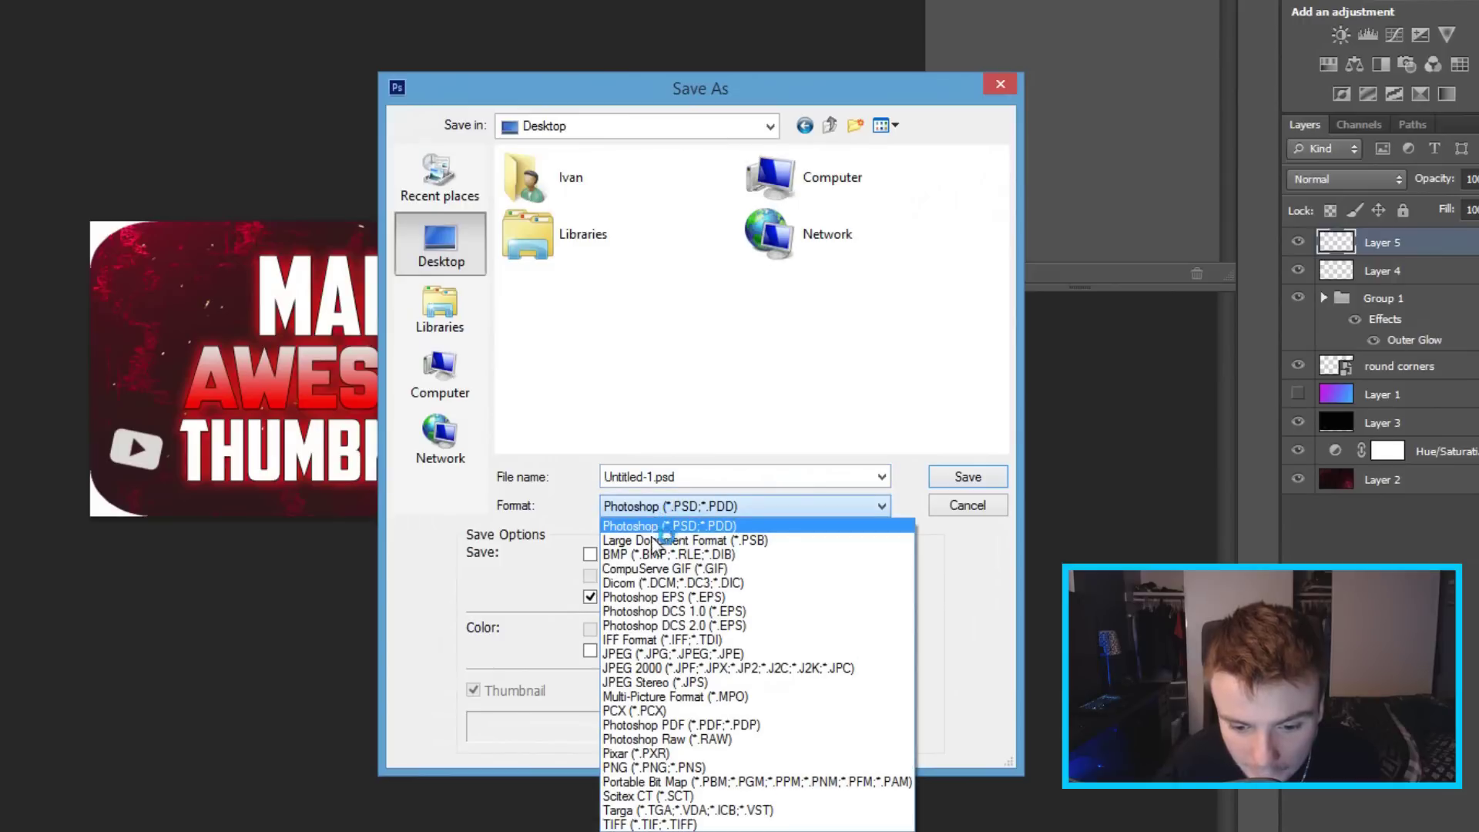
{"action": "left_click", "coordinate": [655, 653]}
{"action": "left_click", "coordinate": [708, 476]}
{"action": "type", "text": "THUMBNAIL"}
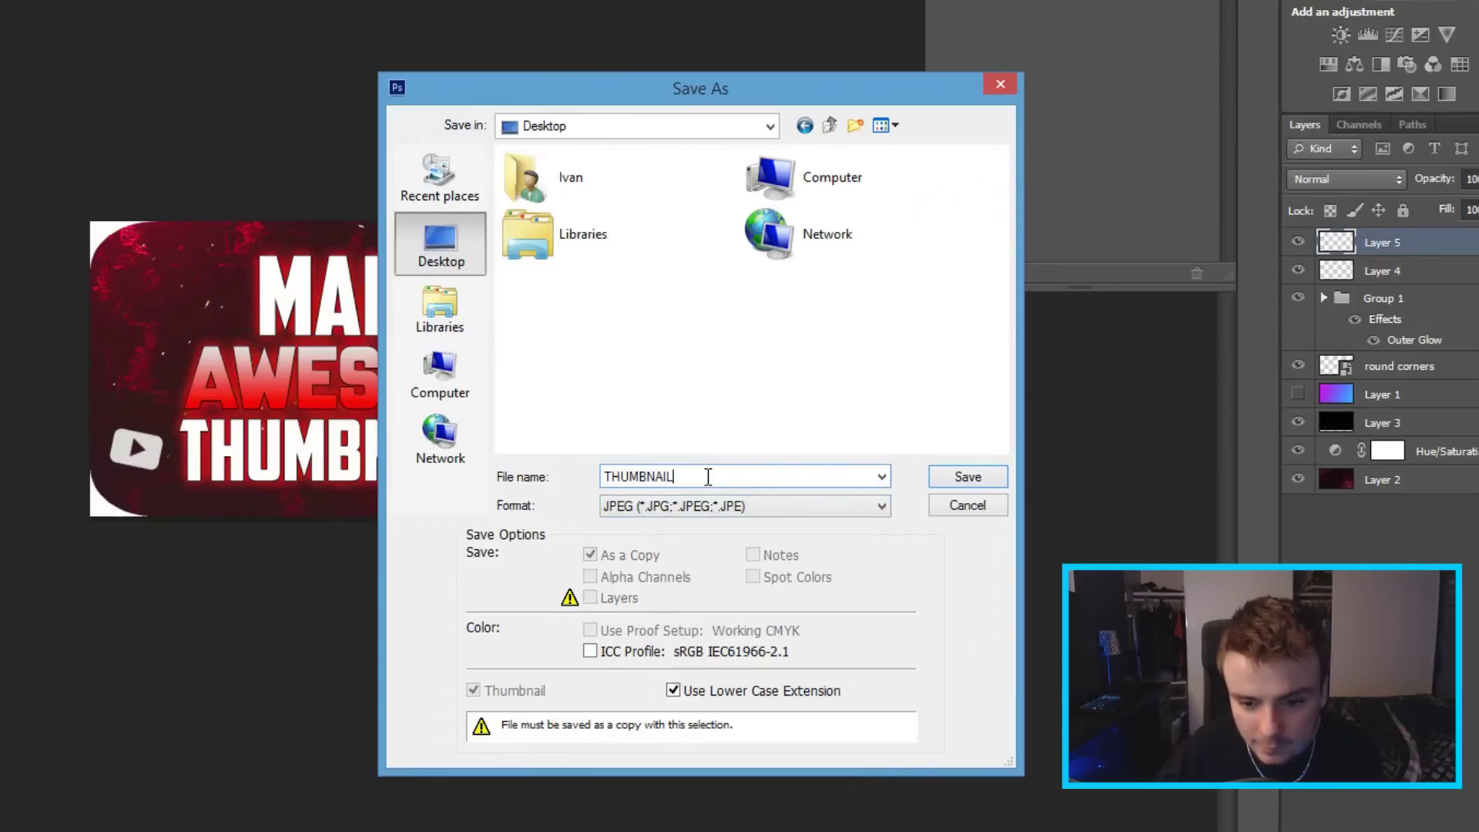
{"action": "key", "text": "Return"}
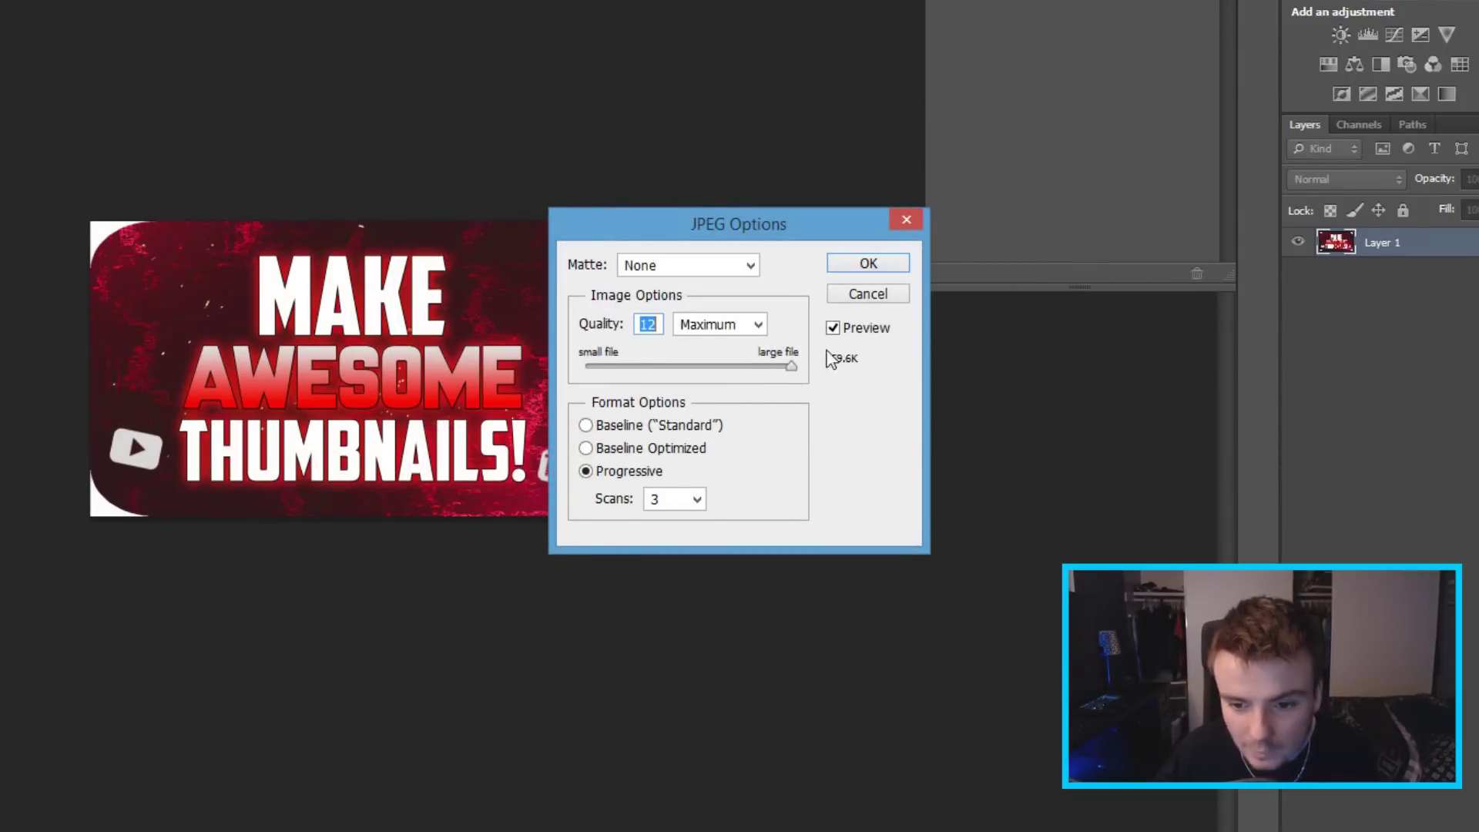
{"action": "left_click", "coordinate": [868, 264]}
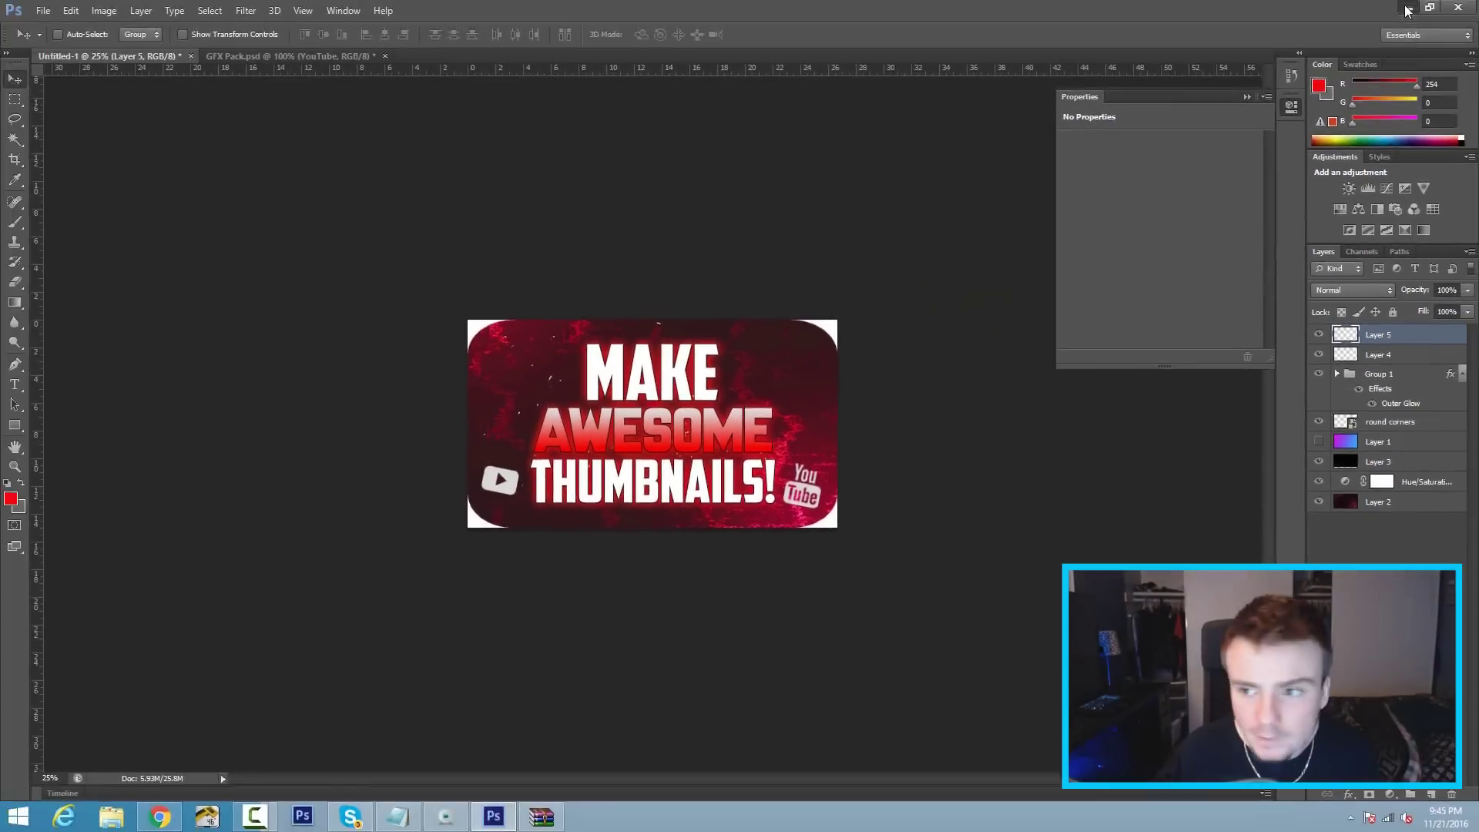
Clear the open windows off the desktop, closing the amarillo.zip archive, and view the exported THUMBNAIL image in Windows Photo Viewer
{"action": "left_click", "coordinate": [1406, 10]}
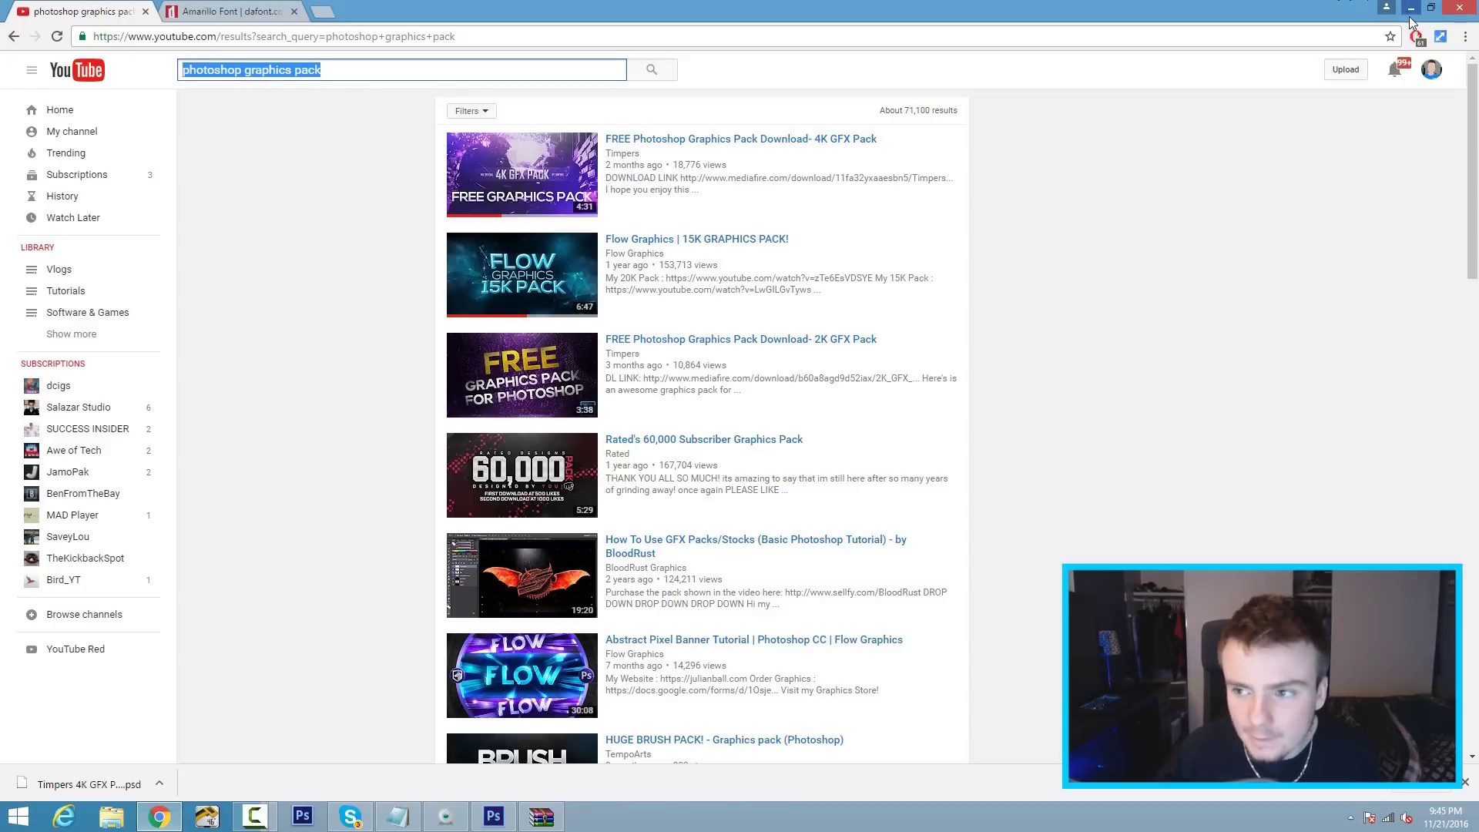
{"action": "left_click", "coordinate": [1416, 9]}
{"action": "left_click_drag", "start_coordinate": [1398, 274], "coordinate": [1132, 212]}
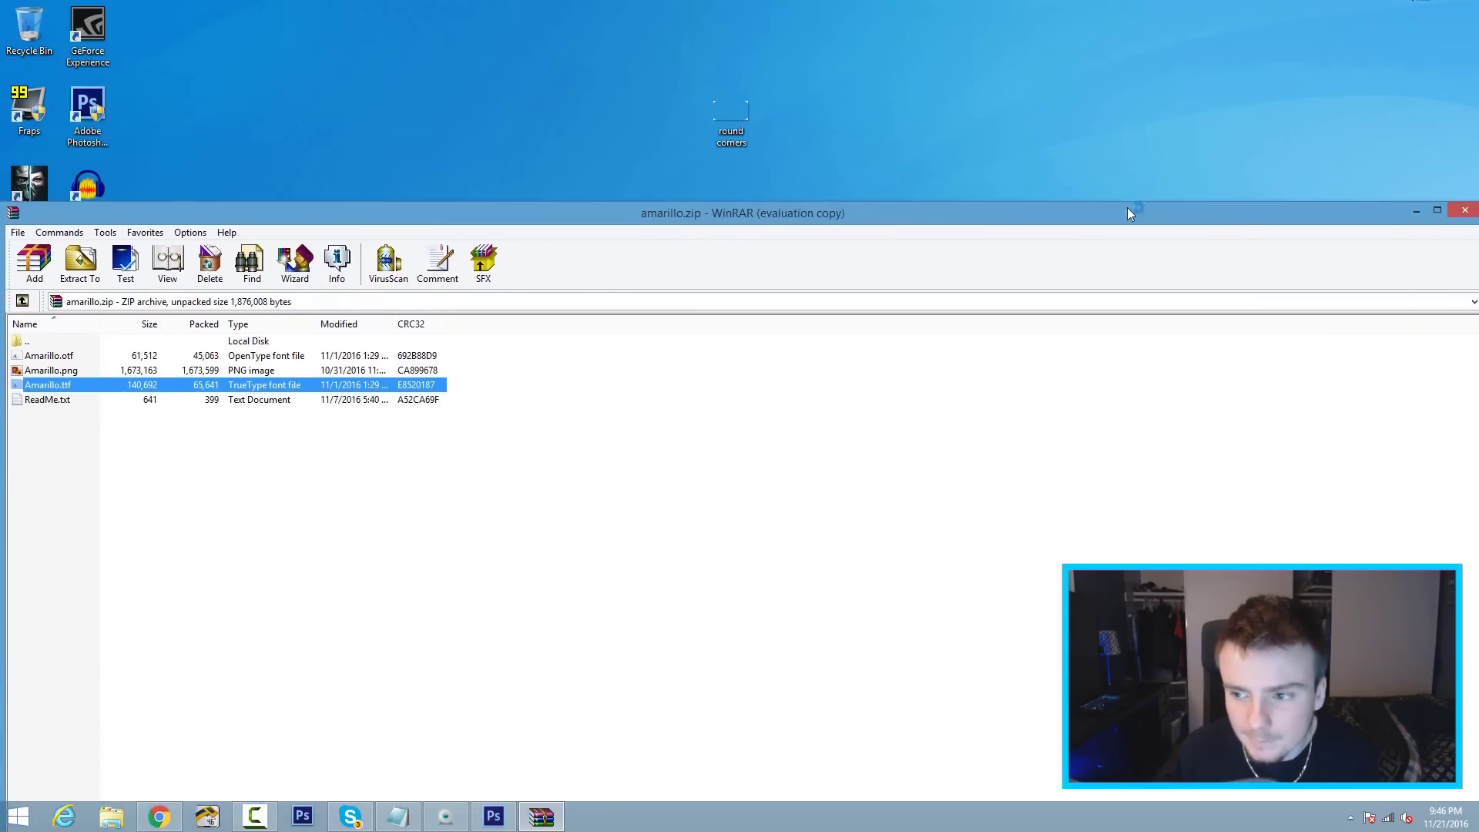
{"action": "left_click", "coordinate": [1450, 212]}
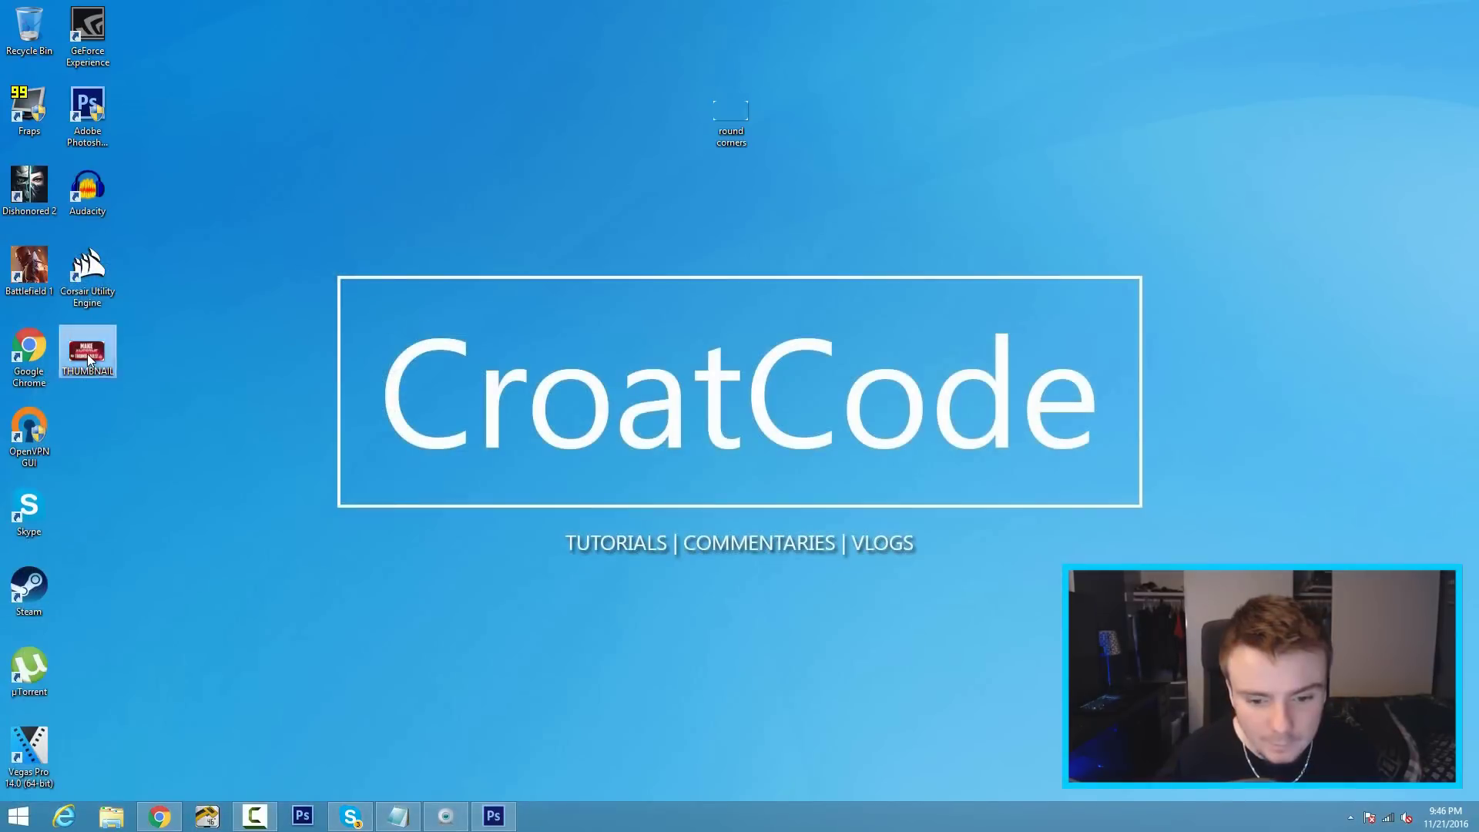
{"action": "double_click", "coordinate": [86, 353]}
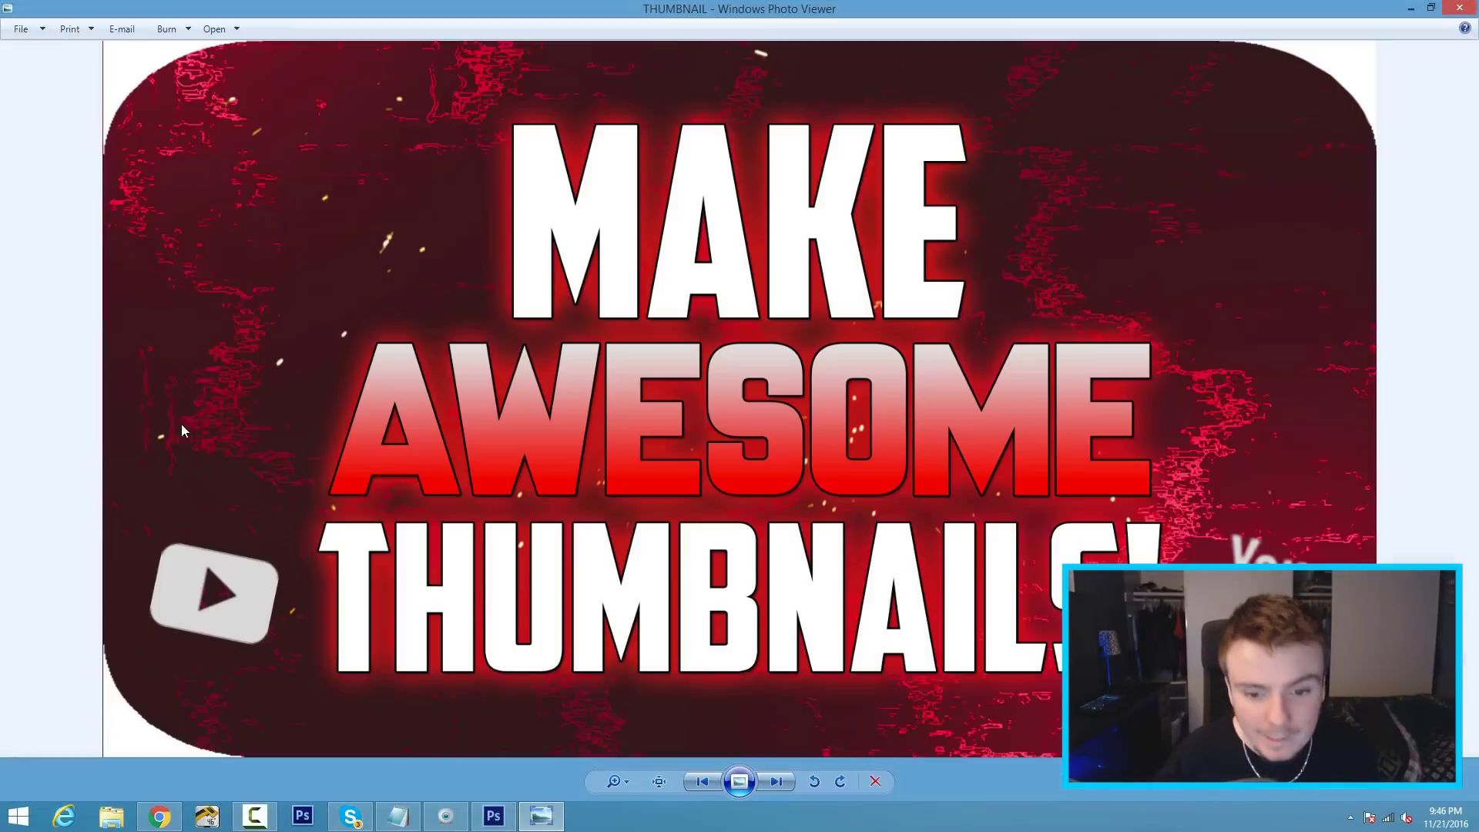
{"action": "left_click", "coordinate": [1461, 7]}
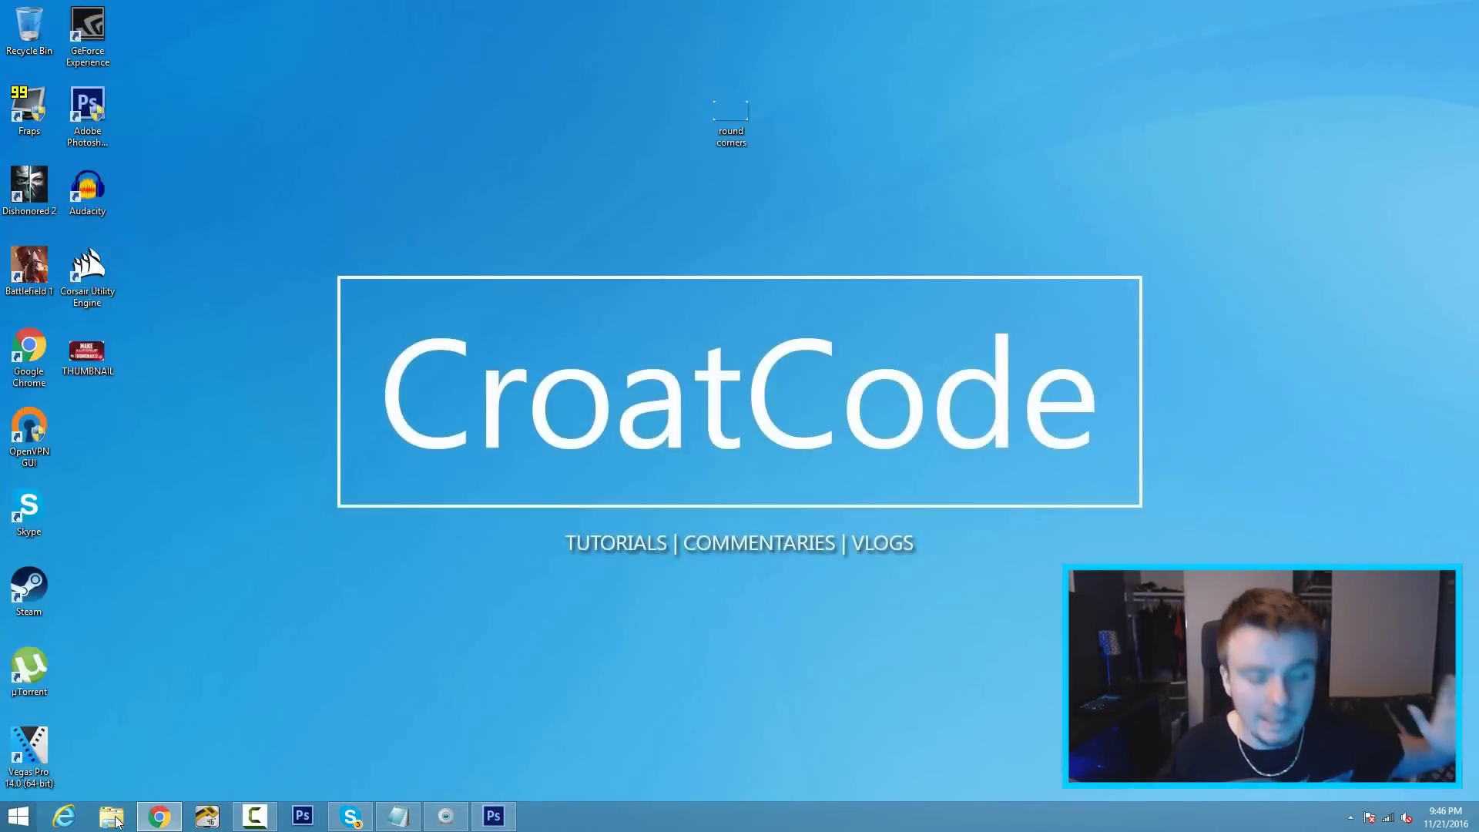
In YouTube's Video Manager in Chrome, edit "HE DIDN'T SEE THAT COMING!" and replace its custom thumbnail with THUMBNAIL from the Desktop
{"action": "left_click", "coordinate": [174, 824]}
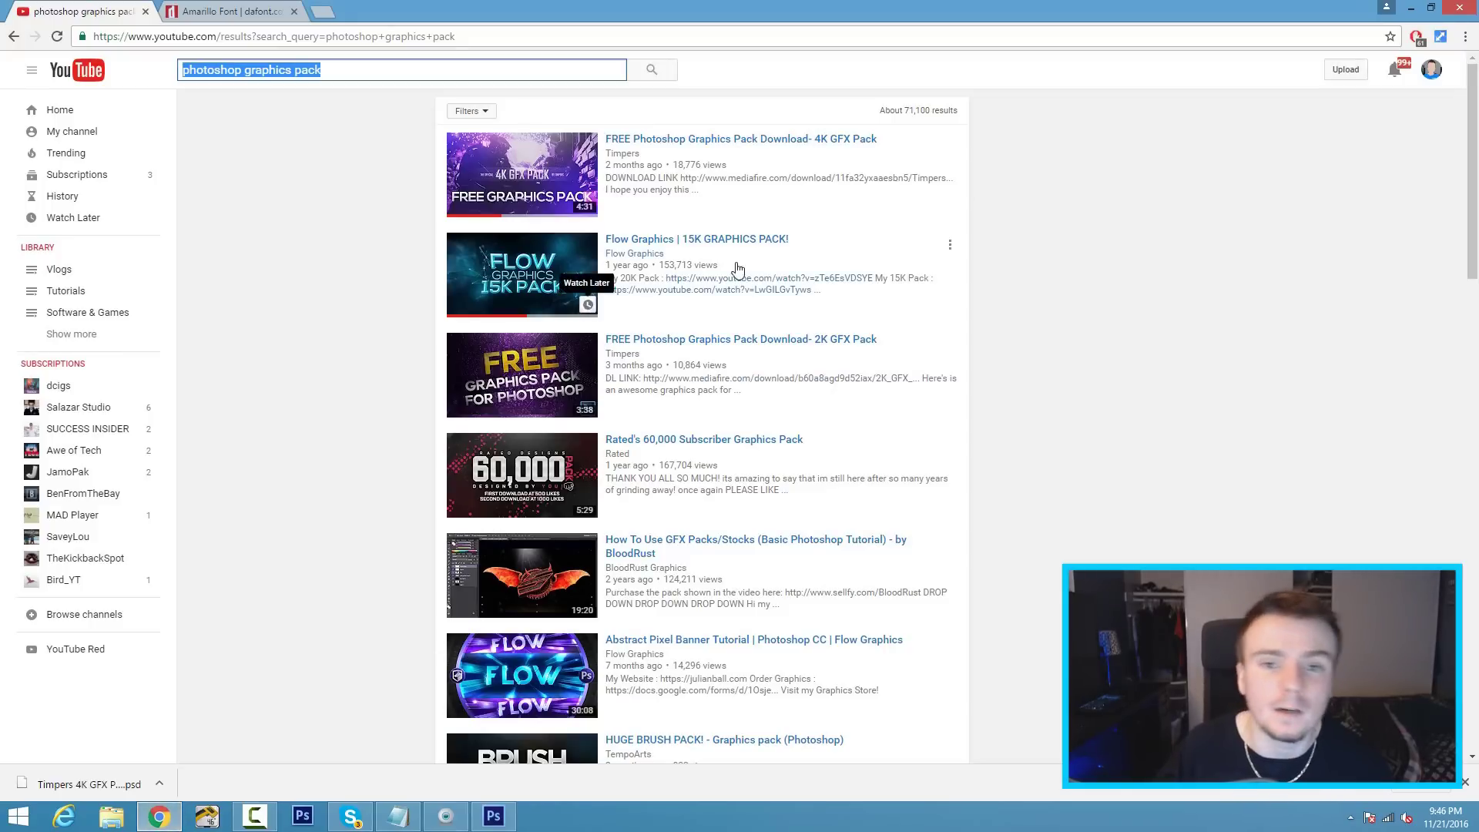
{"action": "left_click", "coordinate": [1431, 70]}
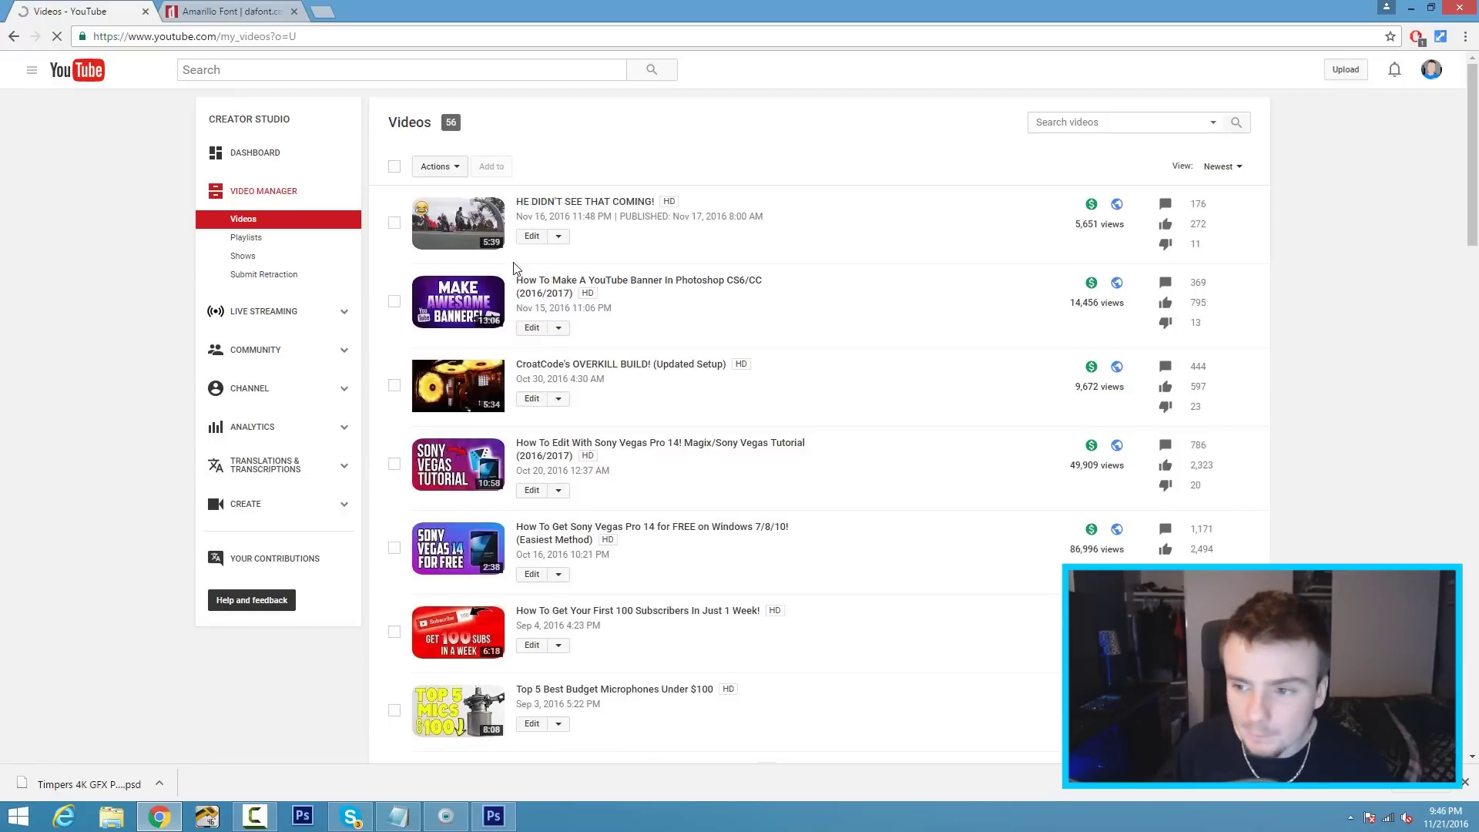
{"action": "left_click", "coordinate": [532, 237]}
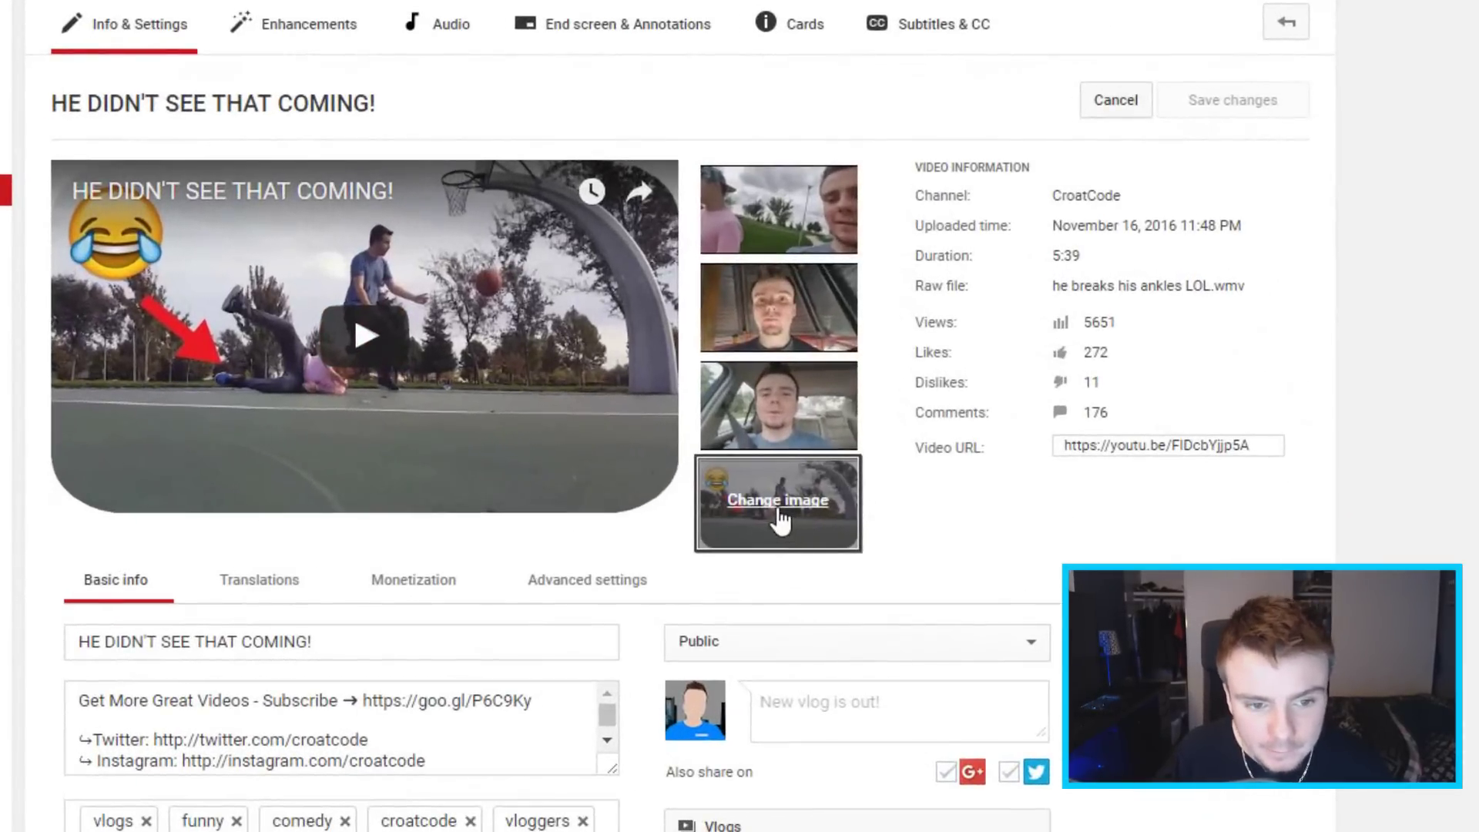
{"action": "left_click", "coordinate": [778, 501]}
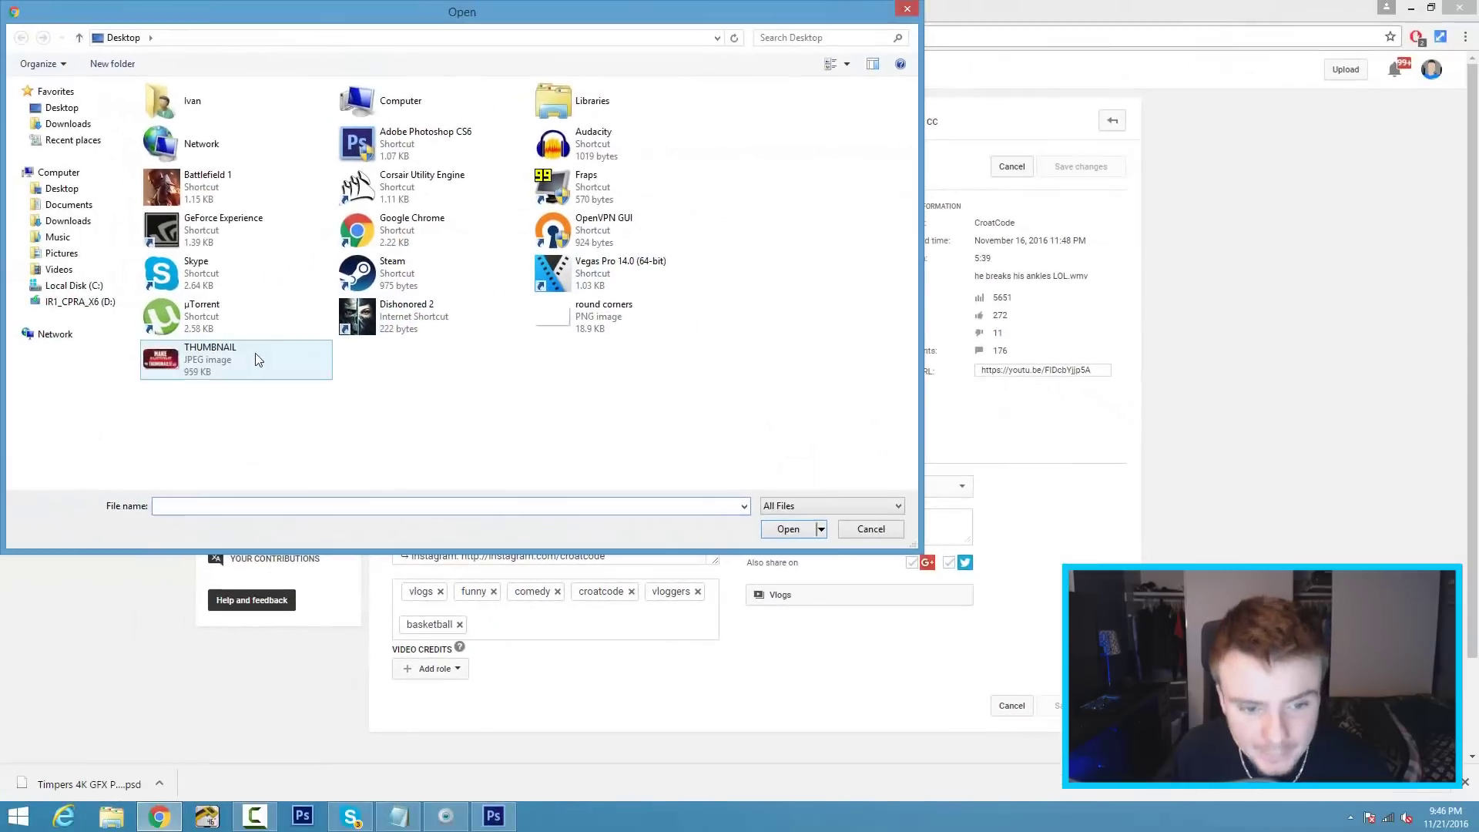
{"action": "double_click", "coordinate": [258, 360]}
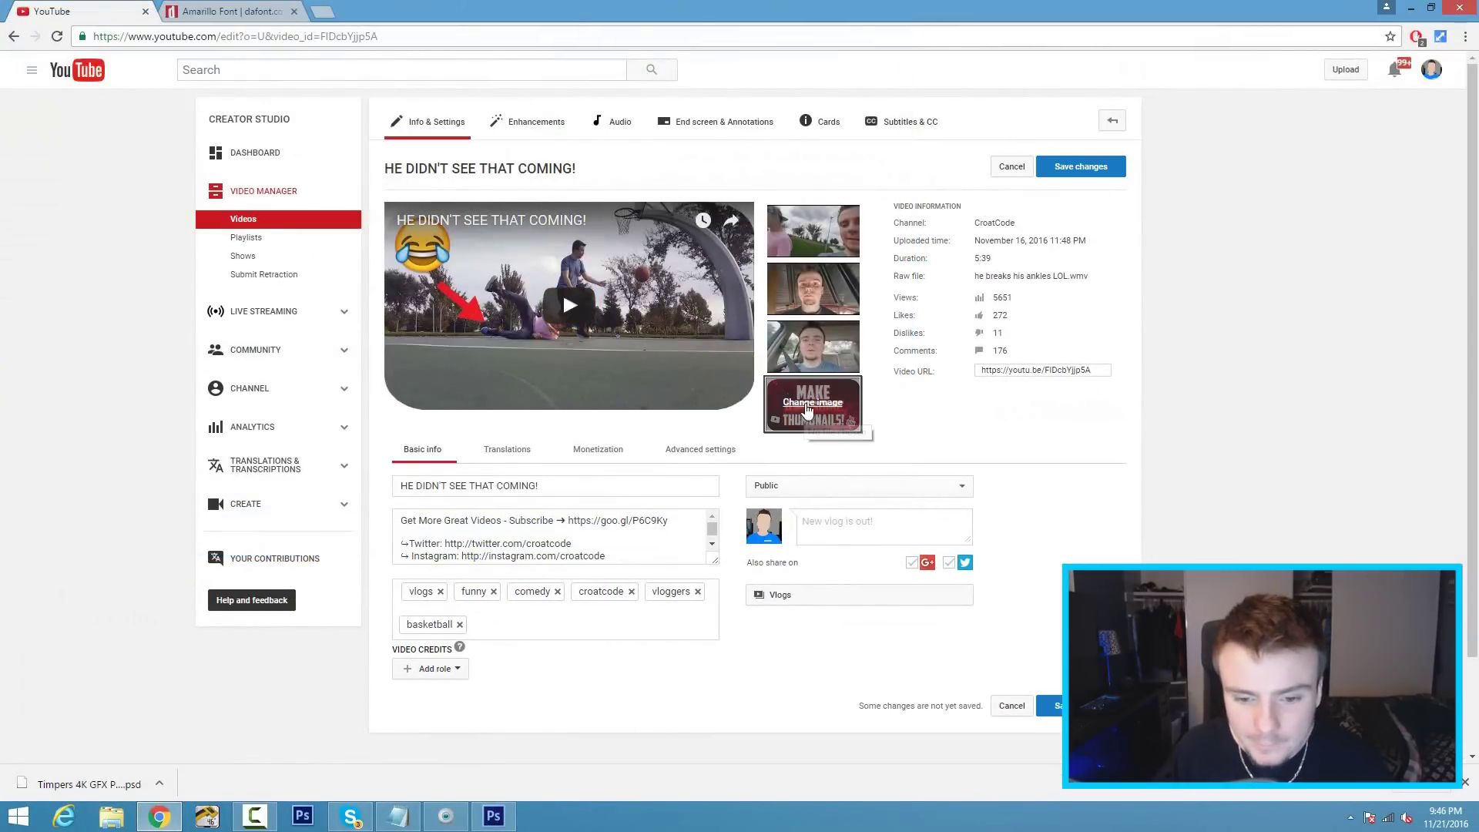
{"action": "mouse_move", "coordinate": [812, 413]}
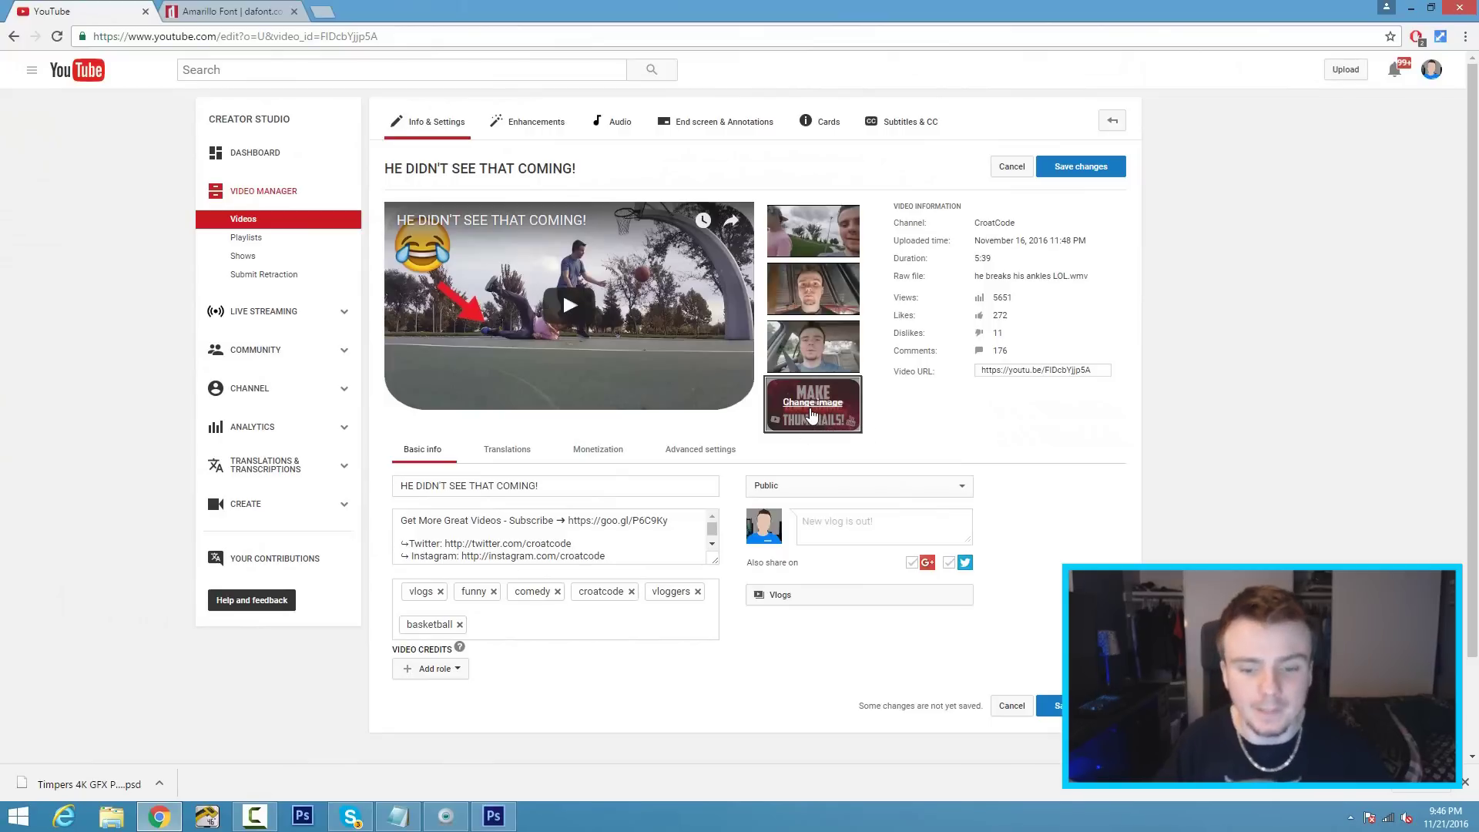